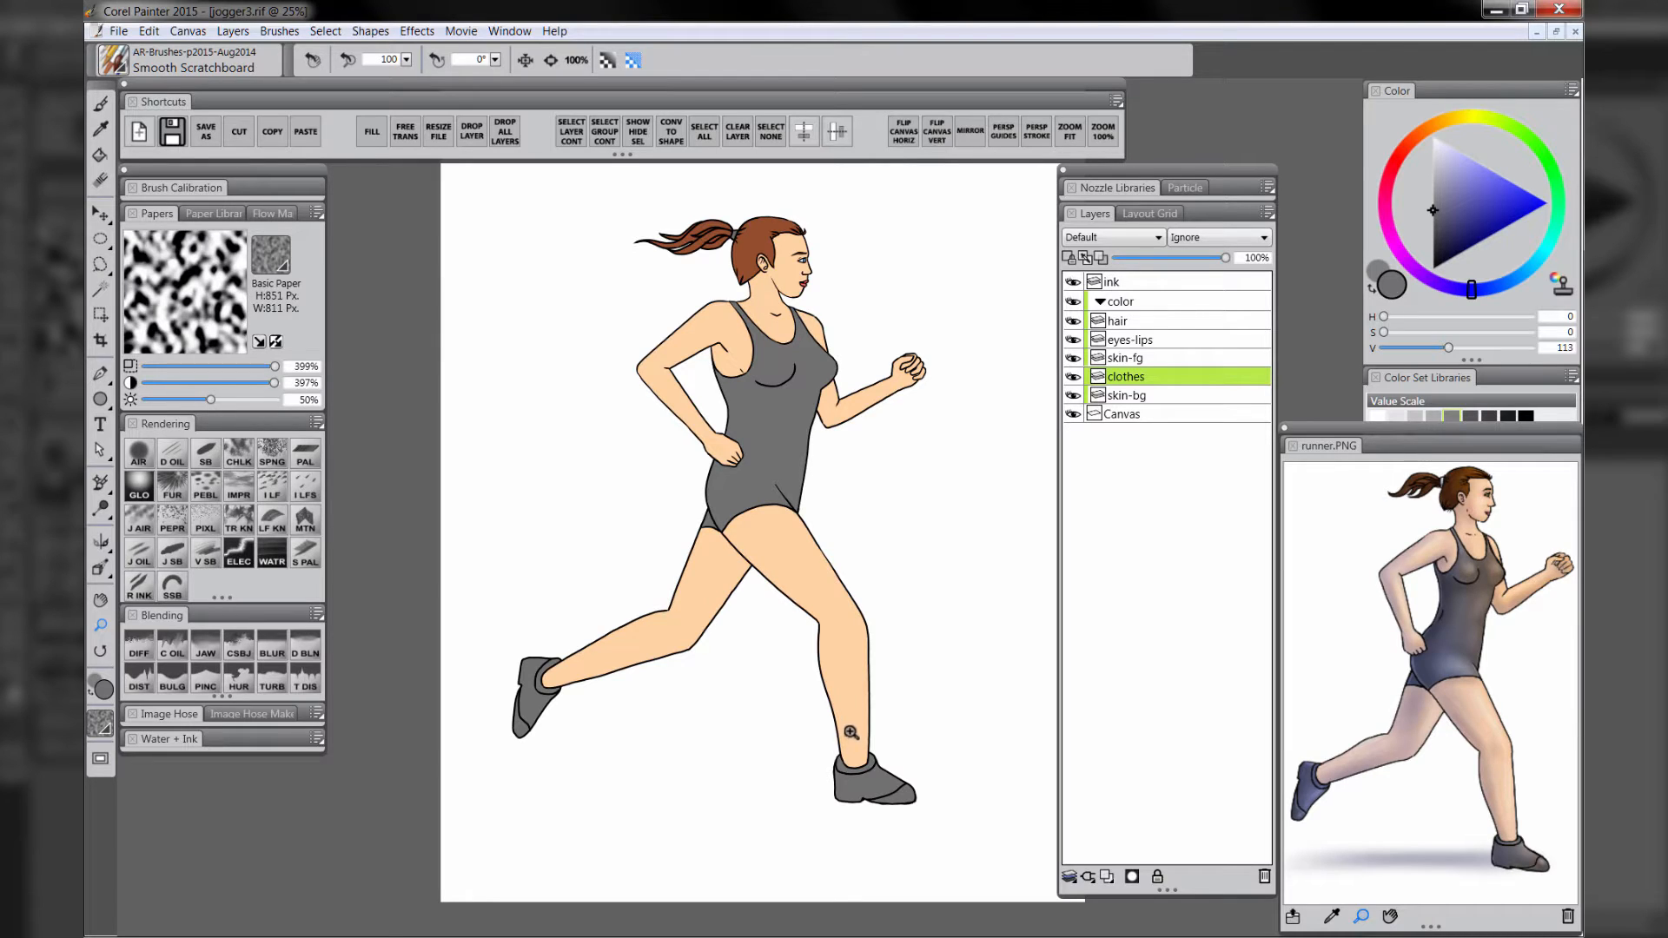
- On the skin-fg layer, ready the Digital Airbrush with the sampled skin tone shifted to a darker, redder H 101, S 115, V 161
left_click(1135, 361)
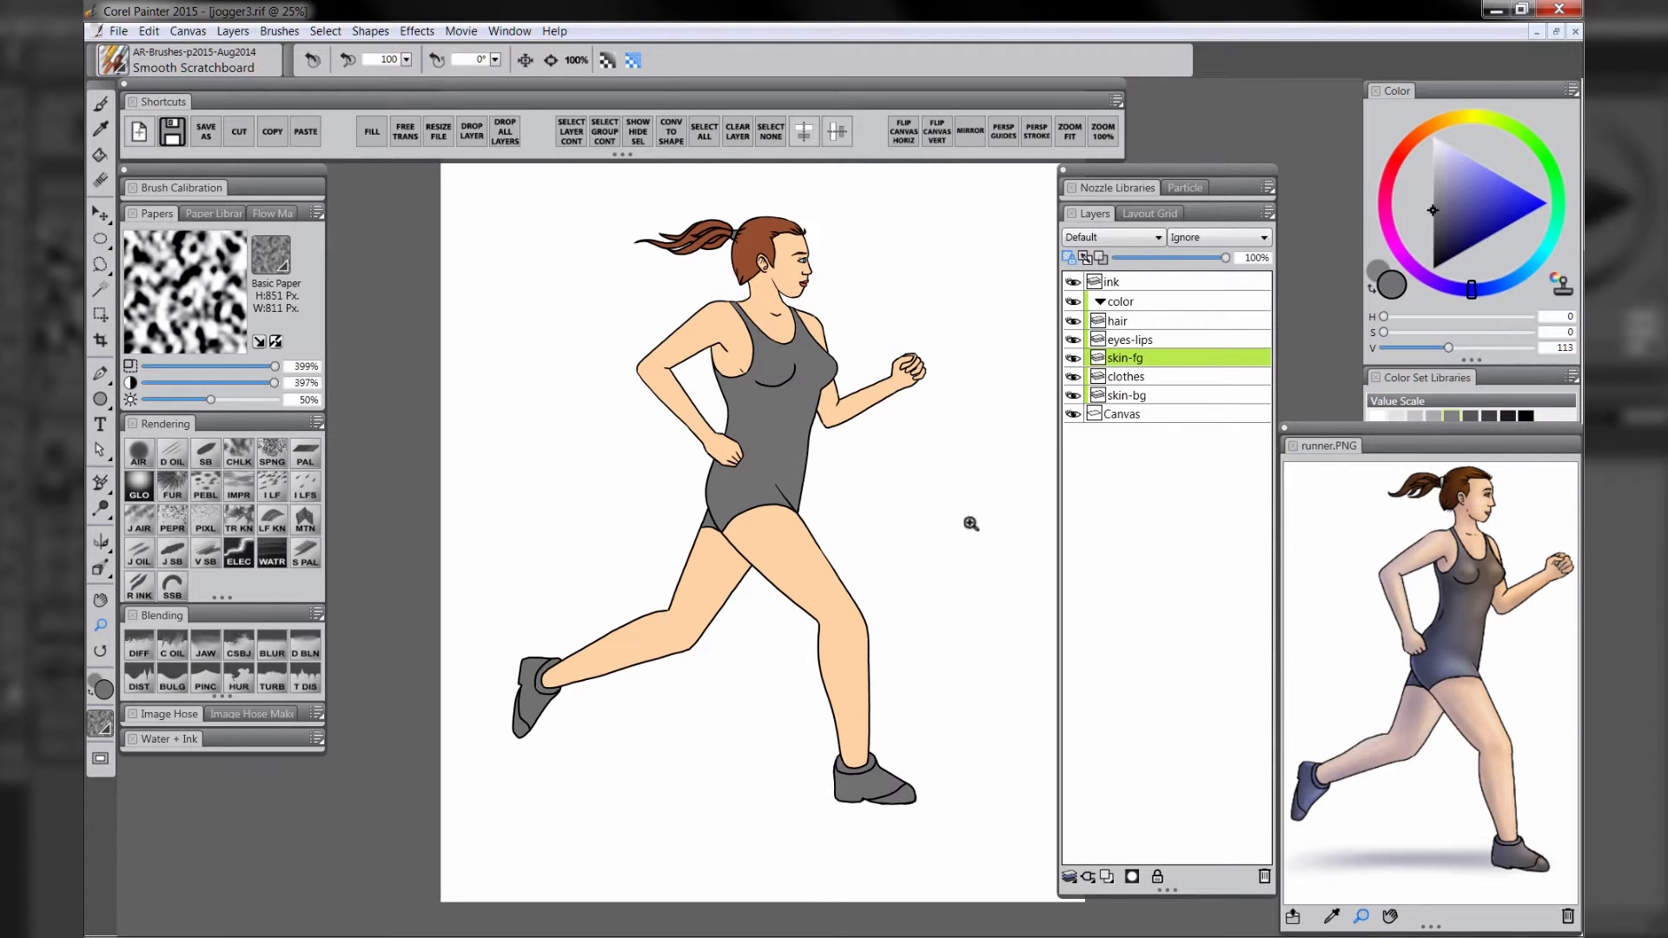
left_click(139, 453)
left_click(781, 536, "alt")
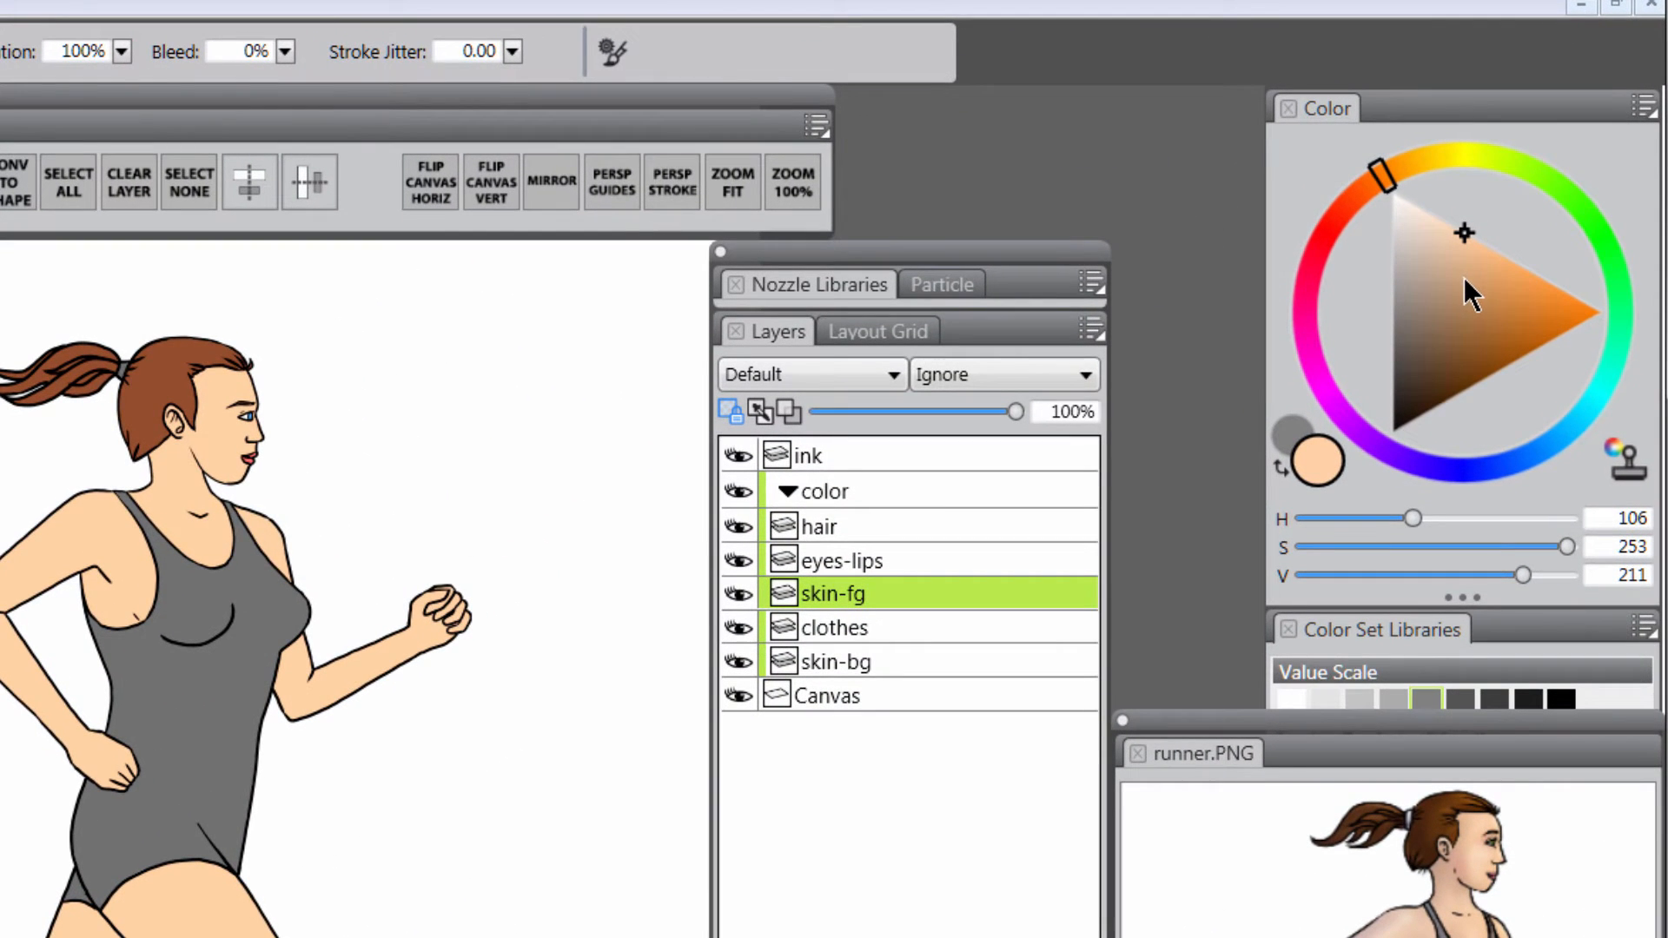
left_click(1465, 279)
left_click_drag(1465, 278, 1463, 281)
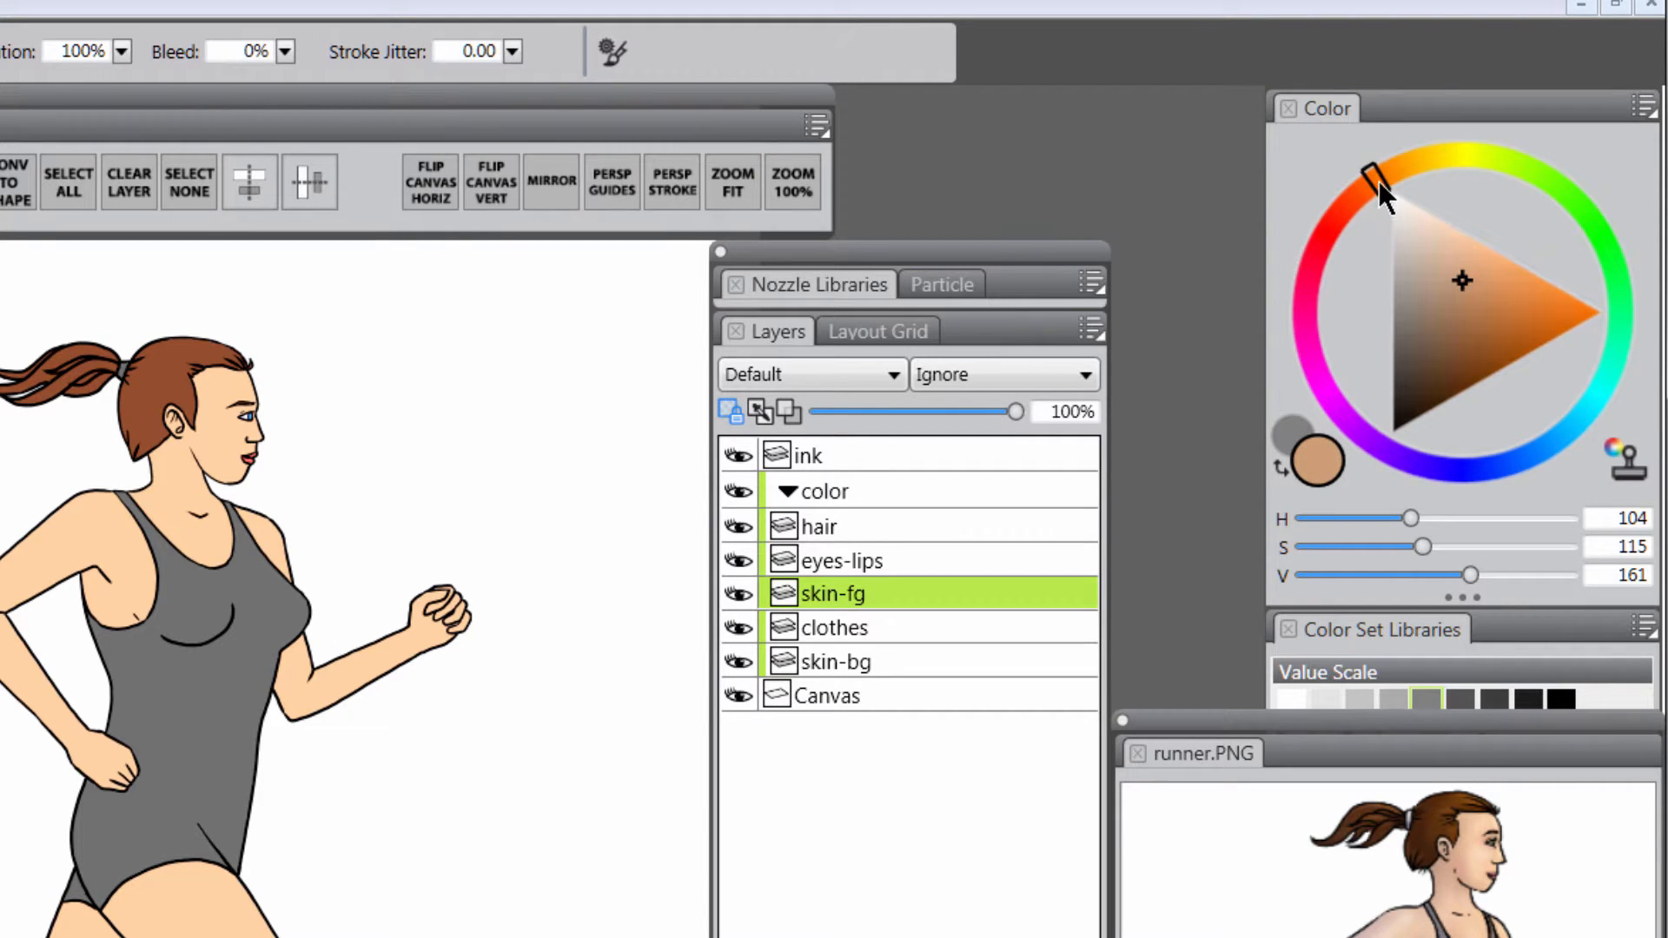
left_click_drag(1375, 185, 1372, 188)
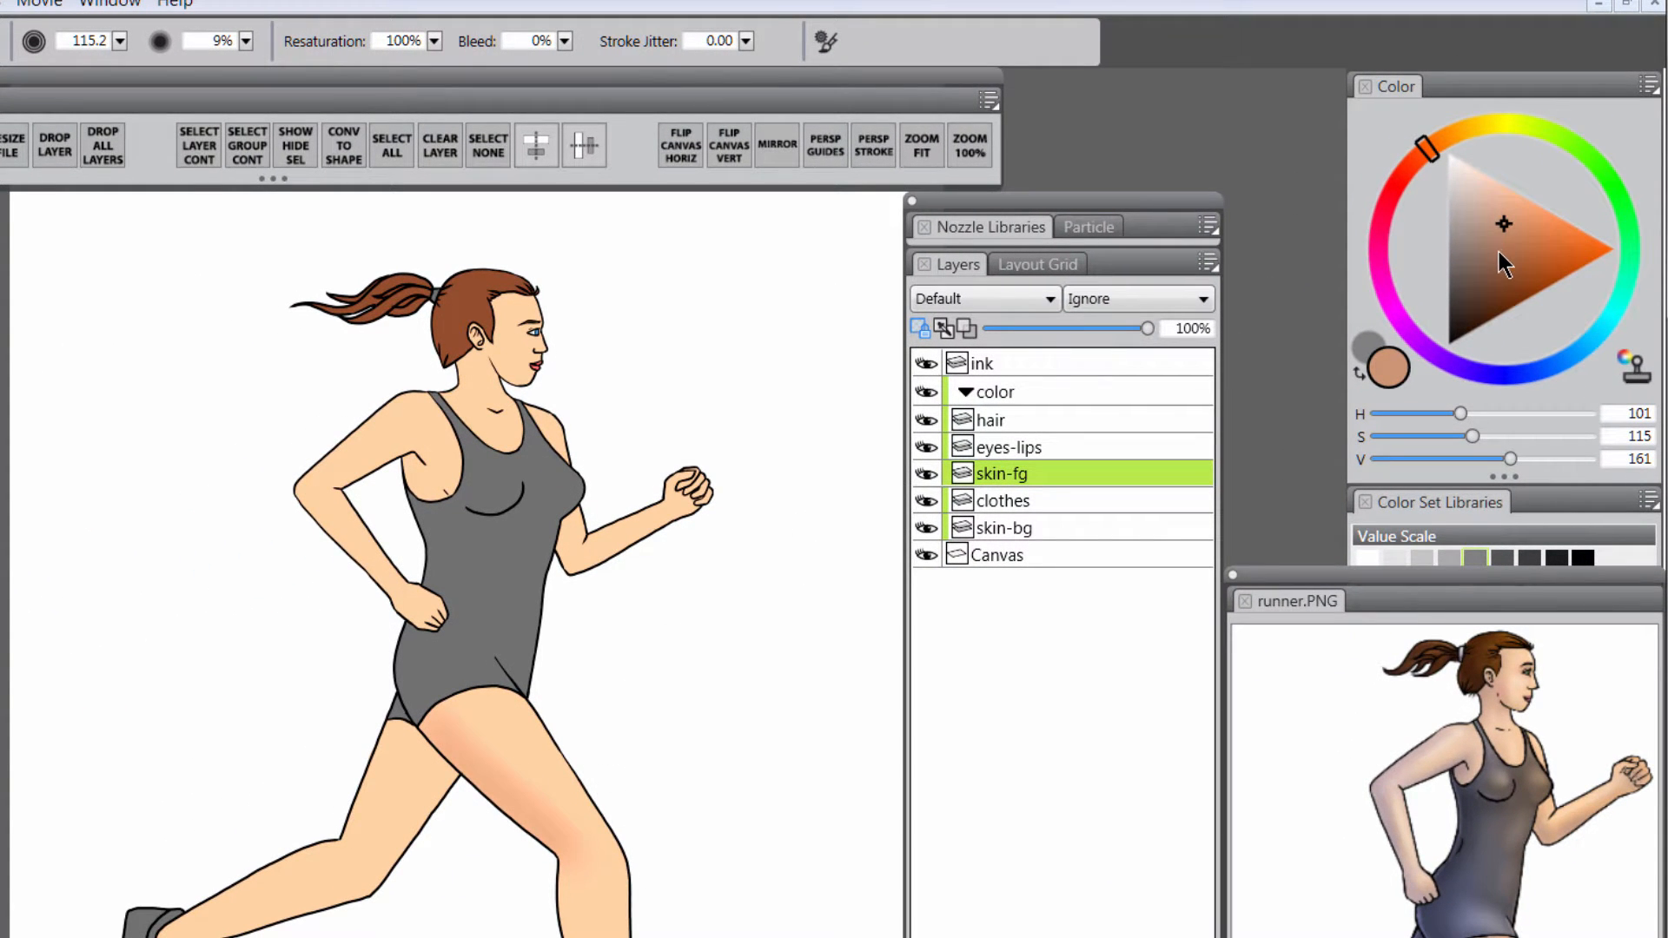
- Darken the shadow colour to S 73, V 126, test it on the front thigh and undo the trial strokes
left_click(1498, 252)
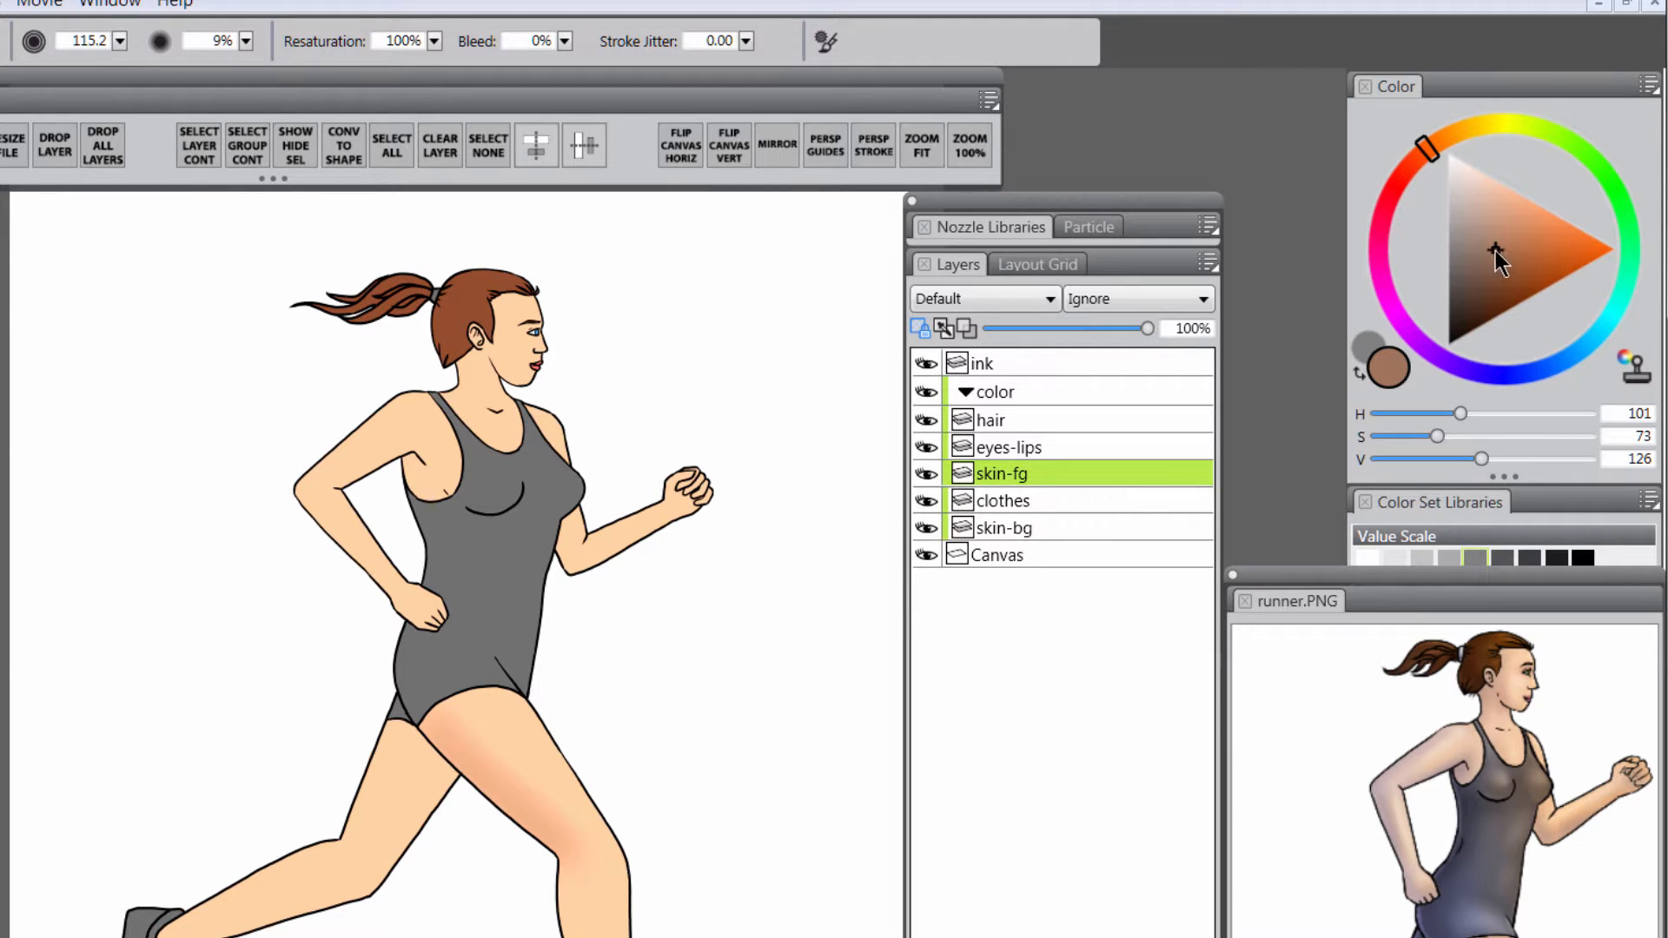
key("ctrl+z")
mouse_move(487, 717)
left_mouse_down()
mouse_move(500, 773)
mouse_move(560, 843)
left_mouse_up()
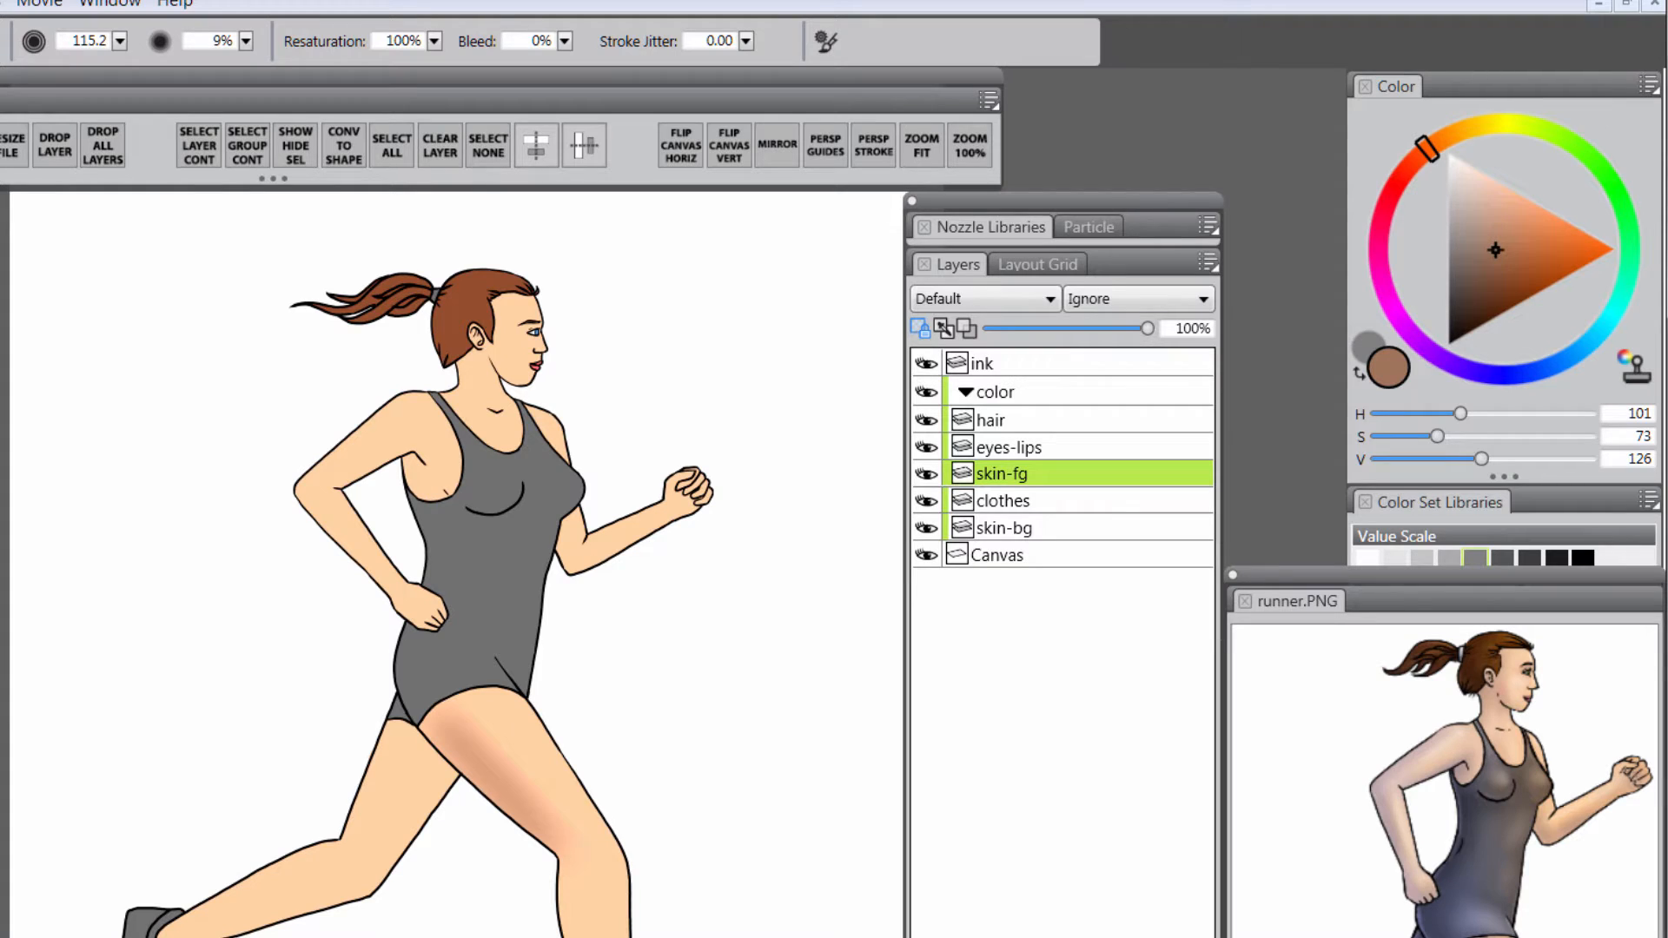
key("ctrl+z")
- Enlarge the airbrush to 215.3 and softly shade the back edge of the front leg from thigh to ankle
left_click_drag(447, 730, 469, 756)
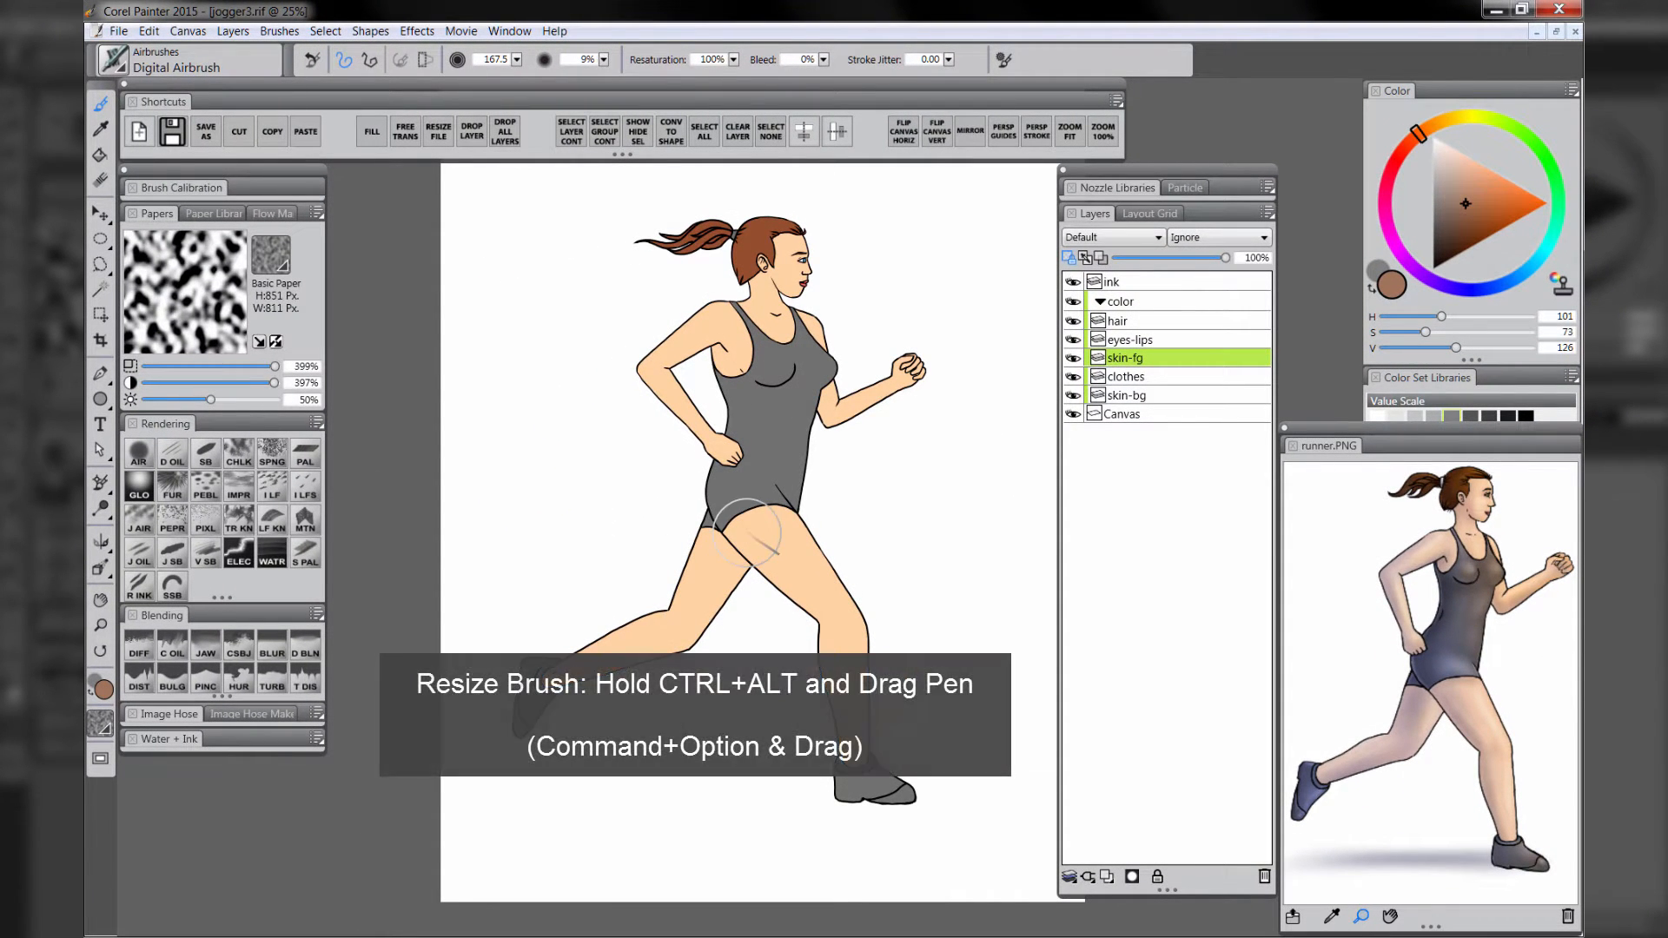
left_click_drag(746, 533, 772, 580)
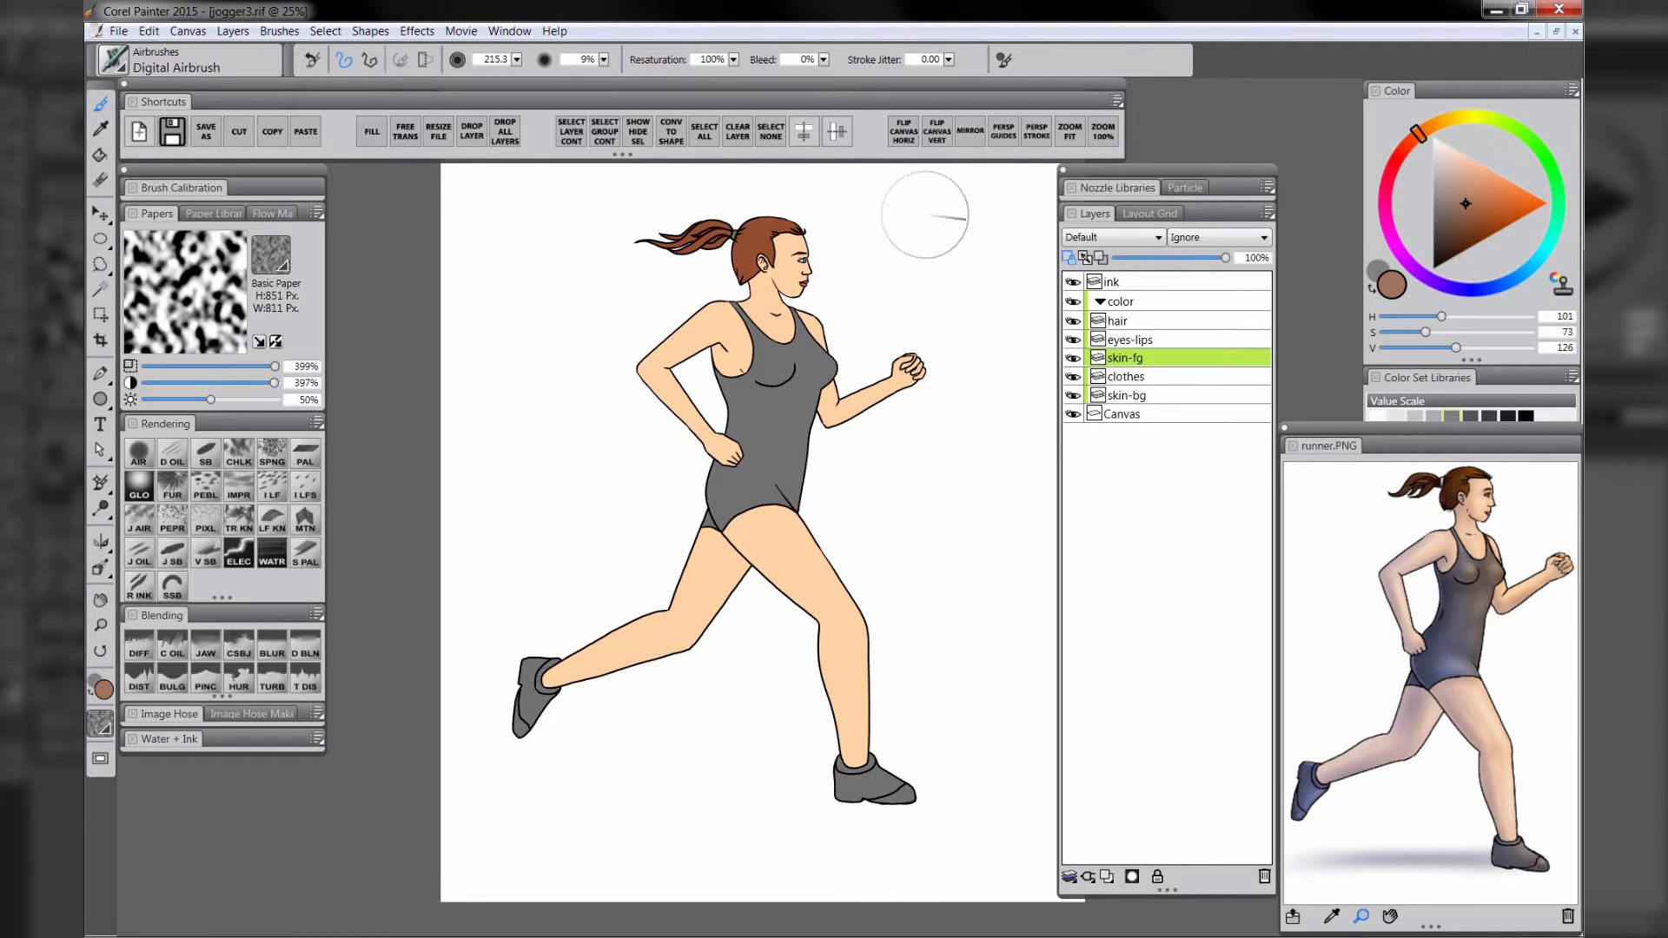
mouse_move(764, 521)
left_mouse_down()
mouse_move(769, 608)
mouse_move(808, 643)
mouse_move(831, 788)
left_mouse_up()
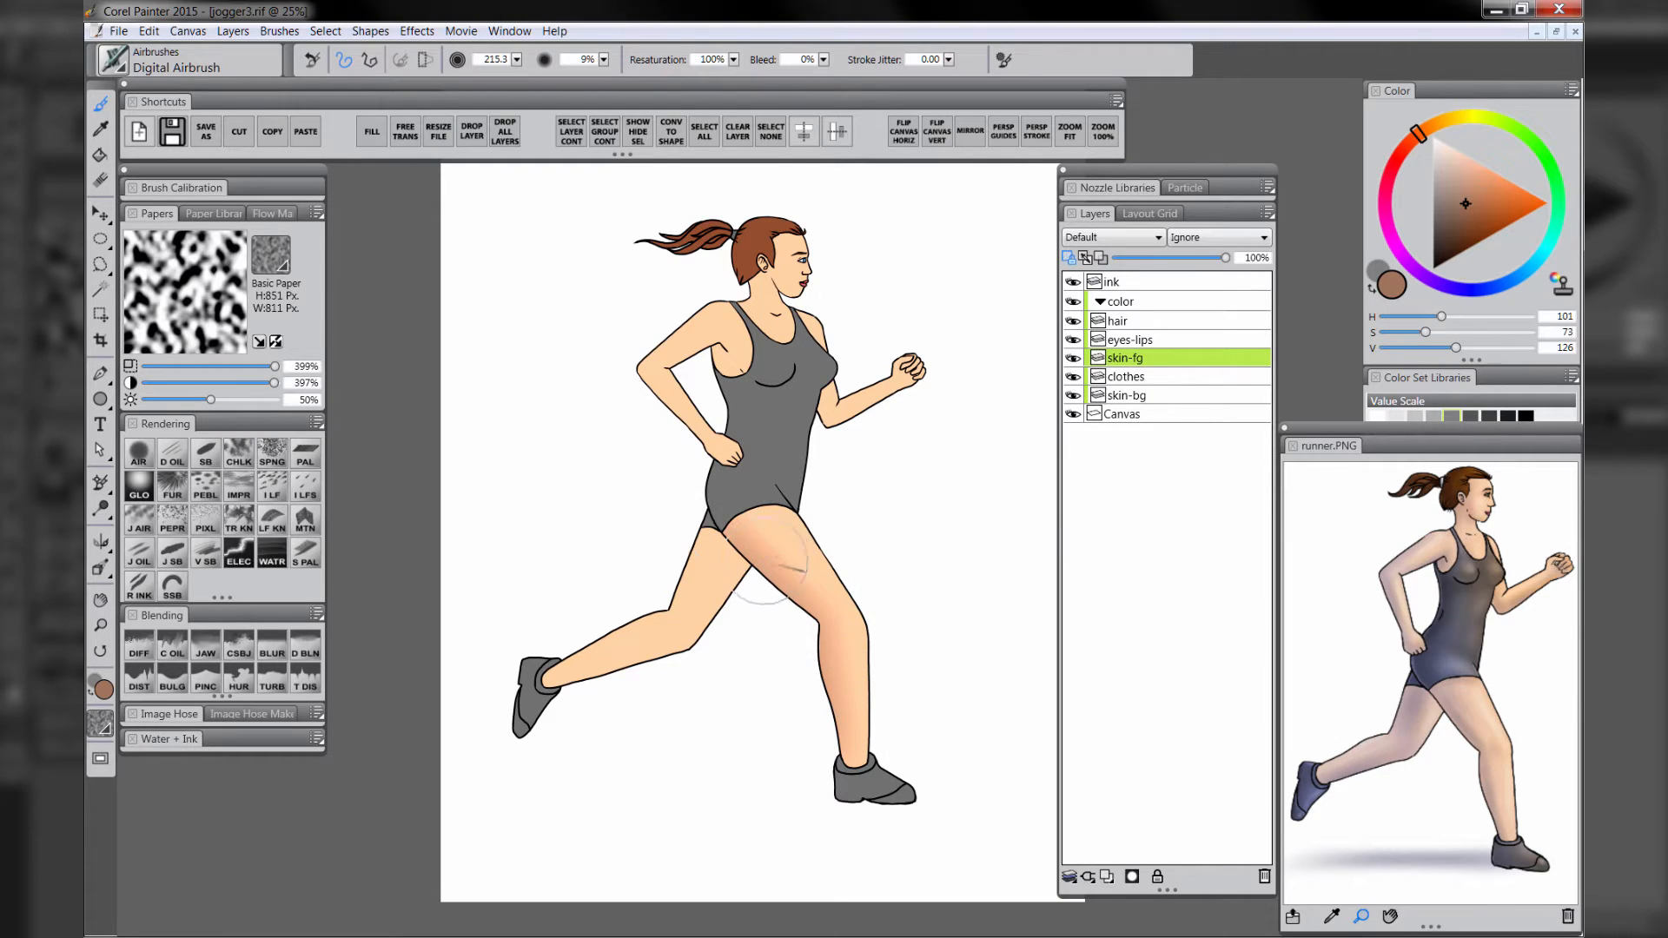
key("[")
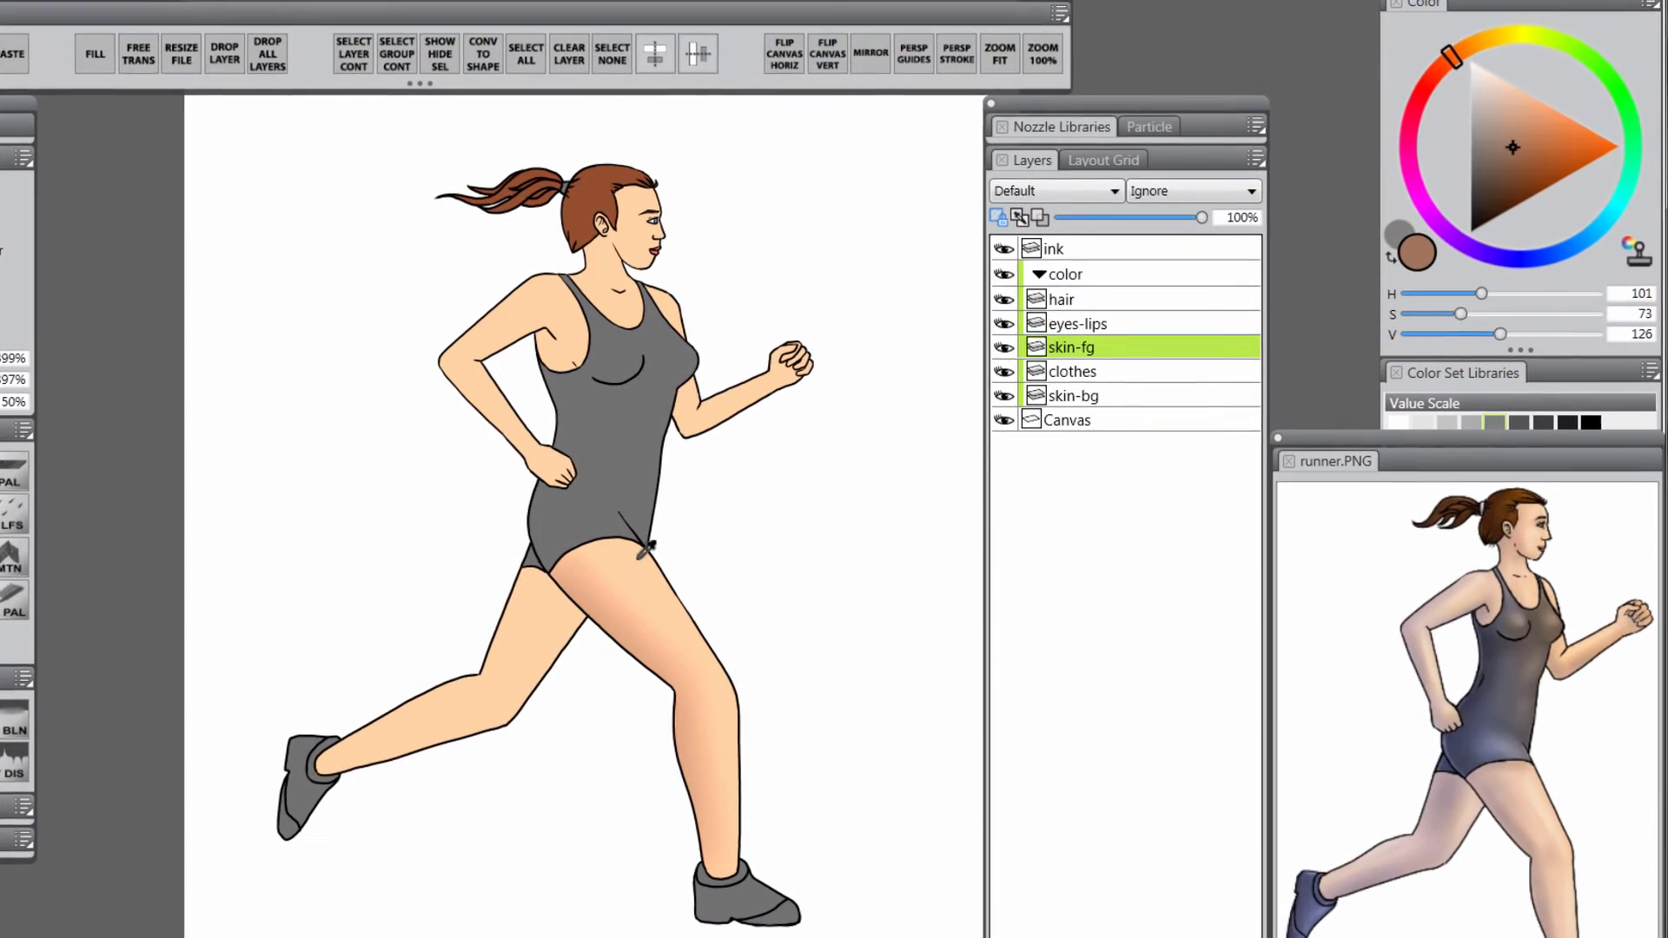
- Sample the skin tone, lighten it to H 110, S 255, V 235, and brush highlights along the front leg's leading edge
left_click(792, 516, "alt")
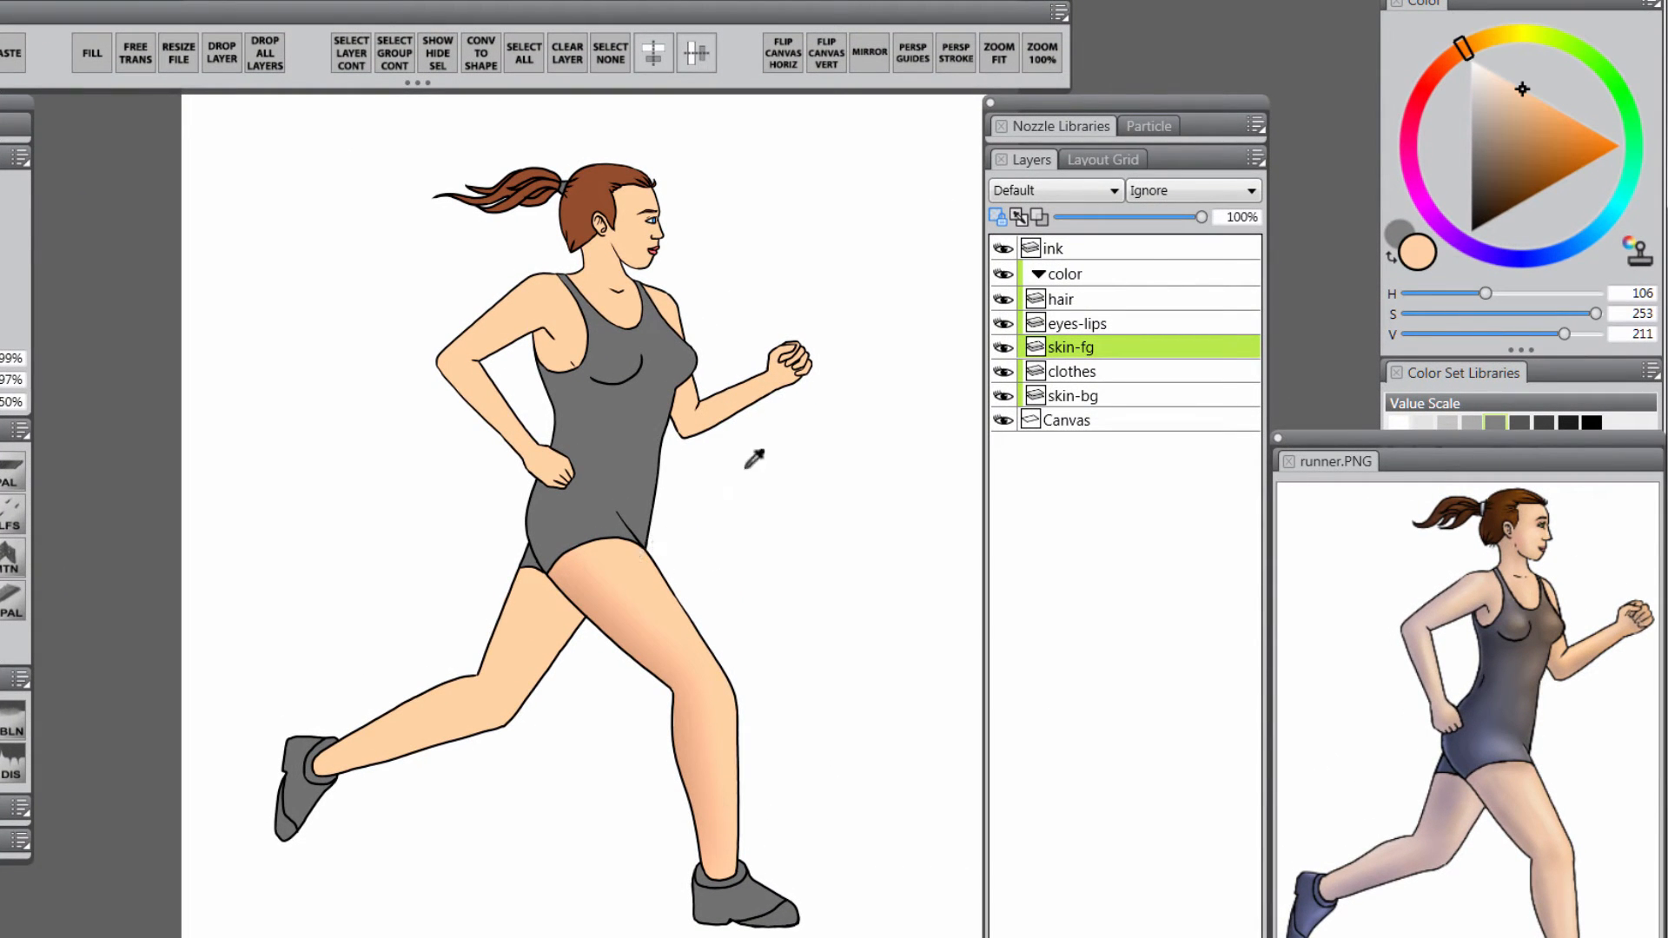
left_click(1497, 74)
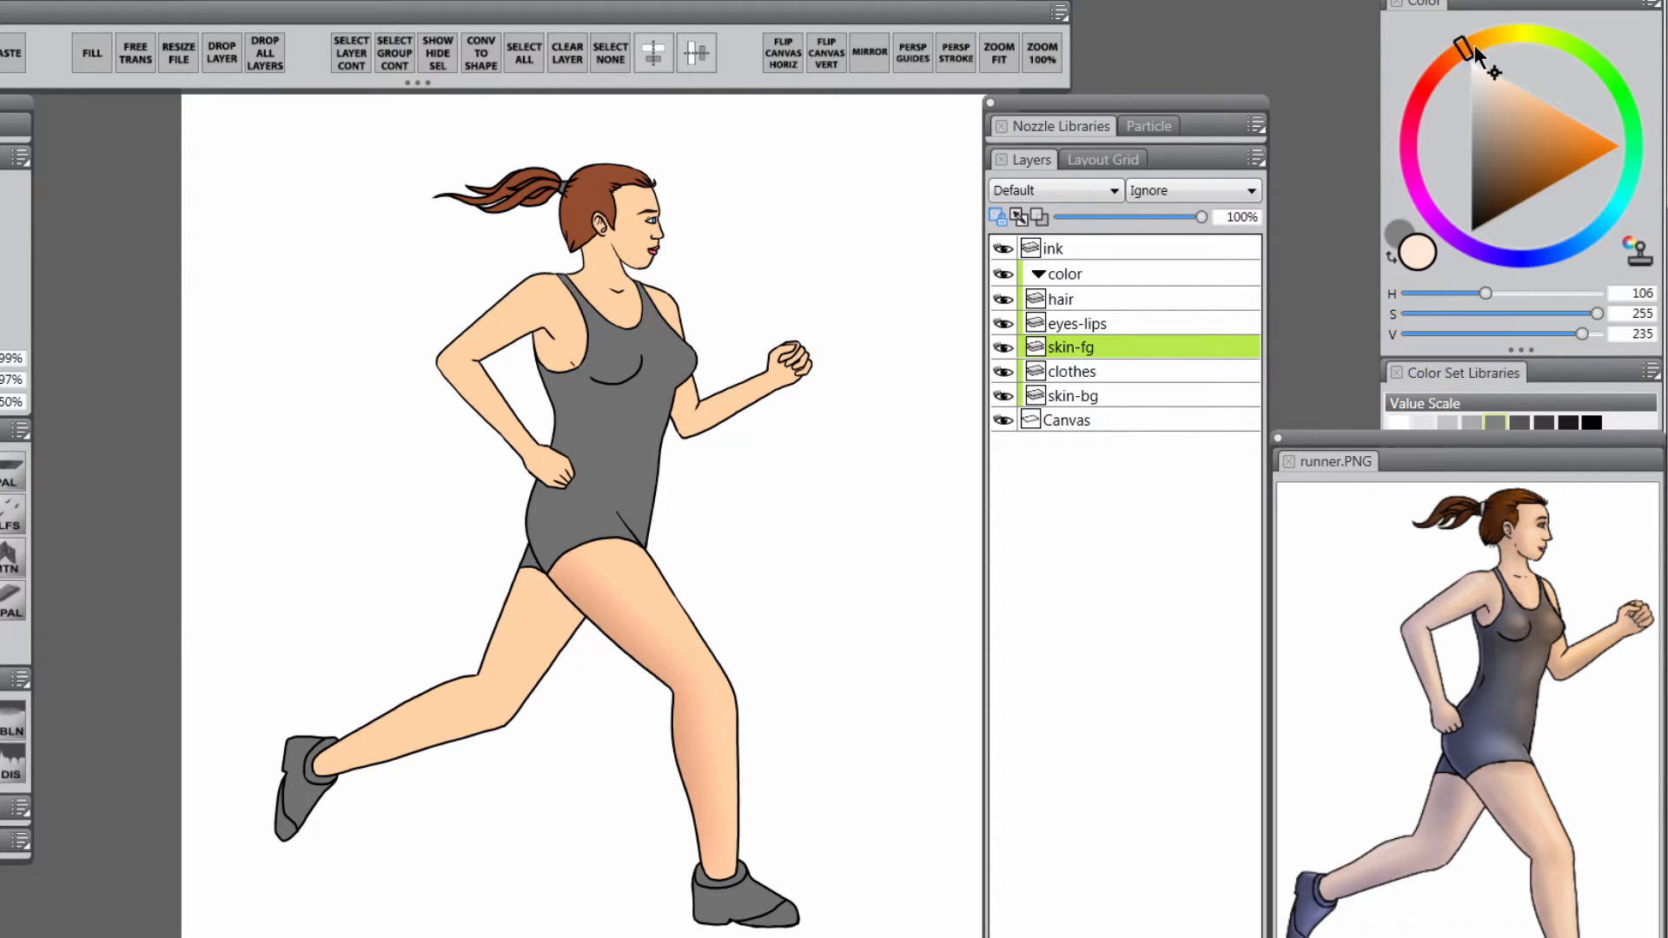
left_click(1474, 47)
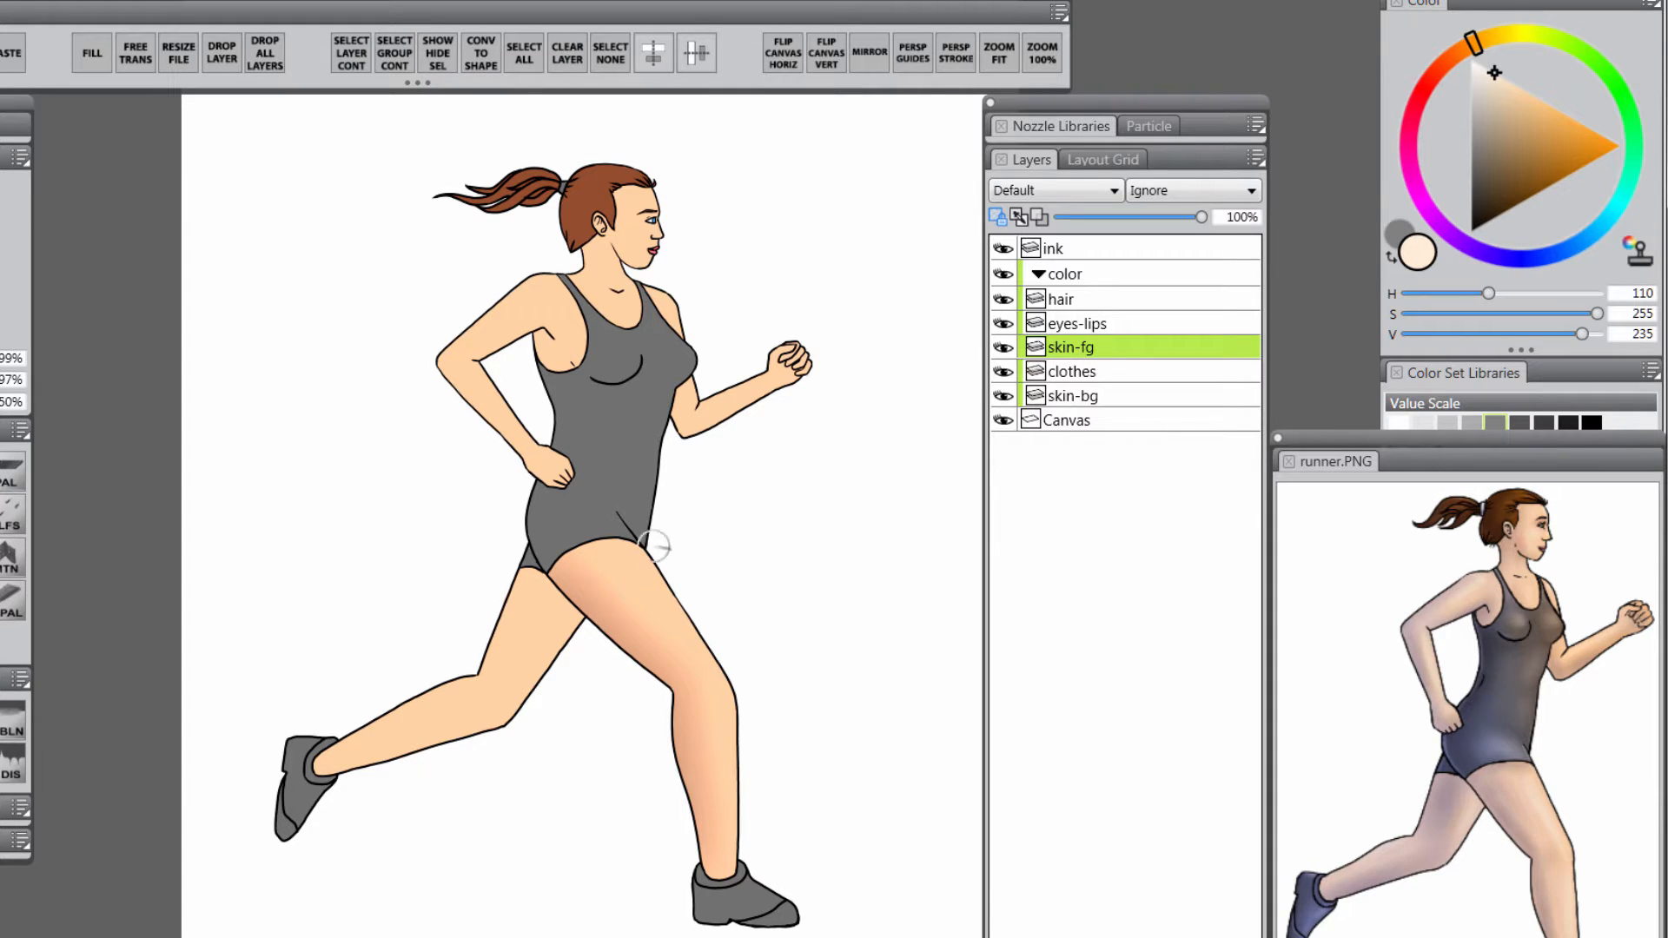
mouse_move(656, 546)
left_mouse_down()
mouse_move(693, 648)
mouse_move(700, 614)
mouse_move(629, 556)
mouse_move(727, 682)
mouse_move(715, 627)
mouse_move(721, 668)
mouse_move(704, 657)
mouse_move(736, 721)
left_mouse_up()
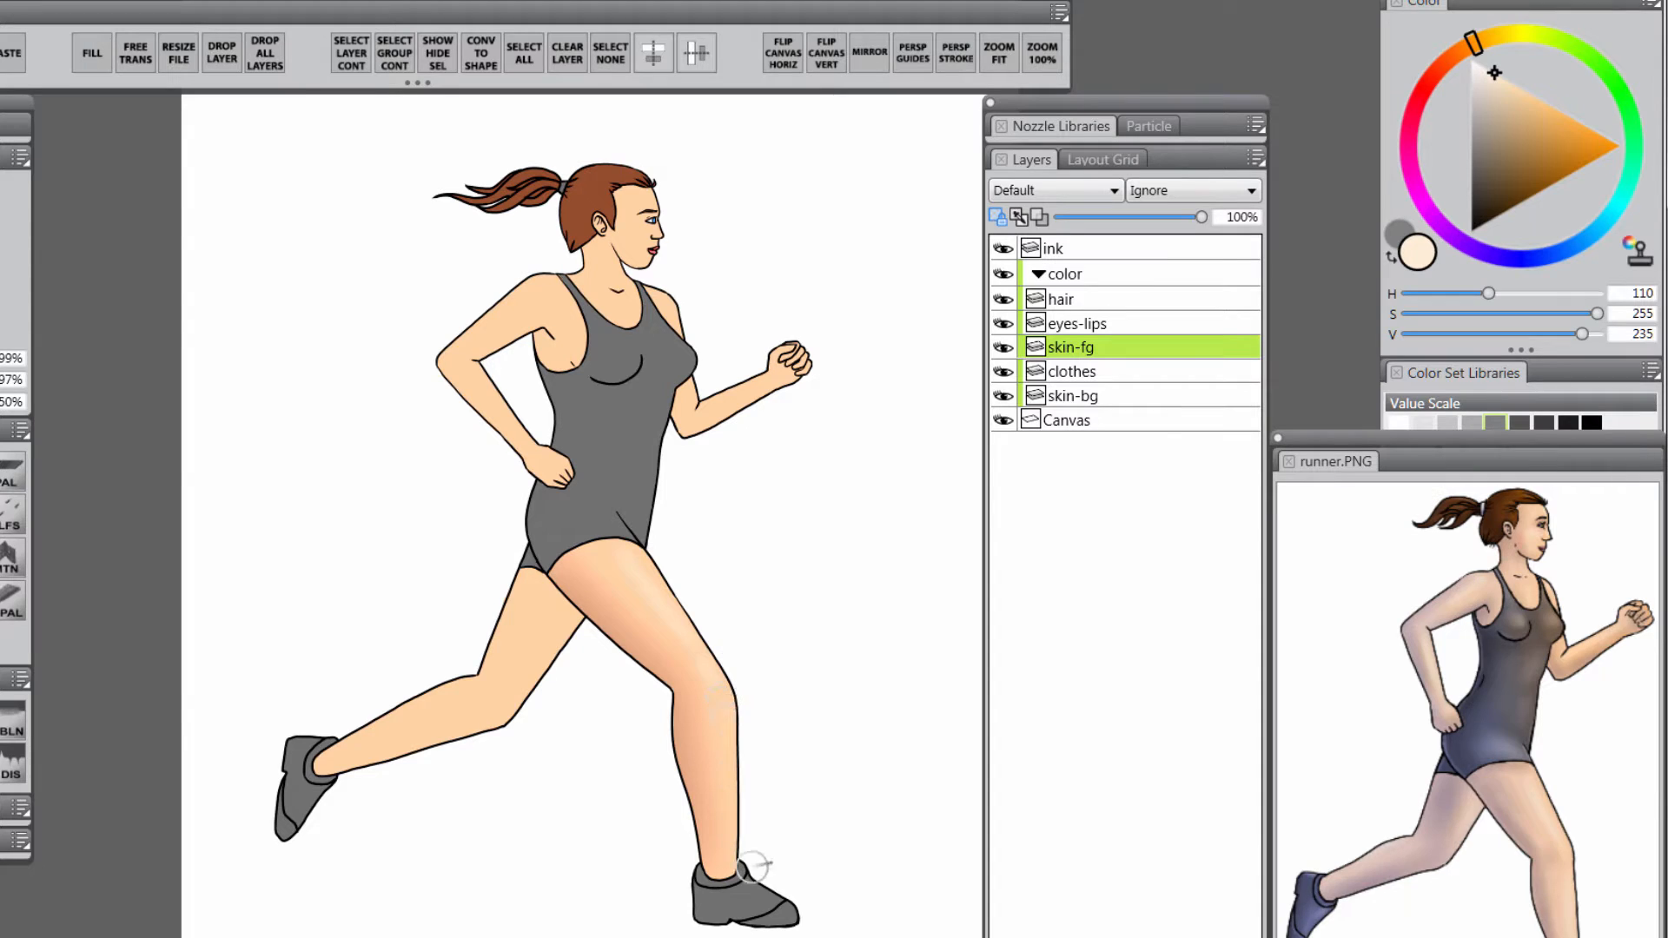
left_click_drag(619, 549, 770, 728)
left_click_drag(652, 584, 743, 683)
- Sample a shaded skin tone, darken it to H 100, S 75, V 137, and deepen the shadow under the front thigh
left_click(577, 598, "alt")
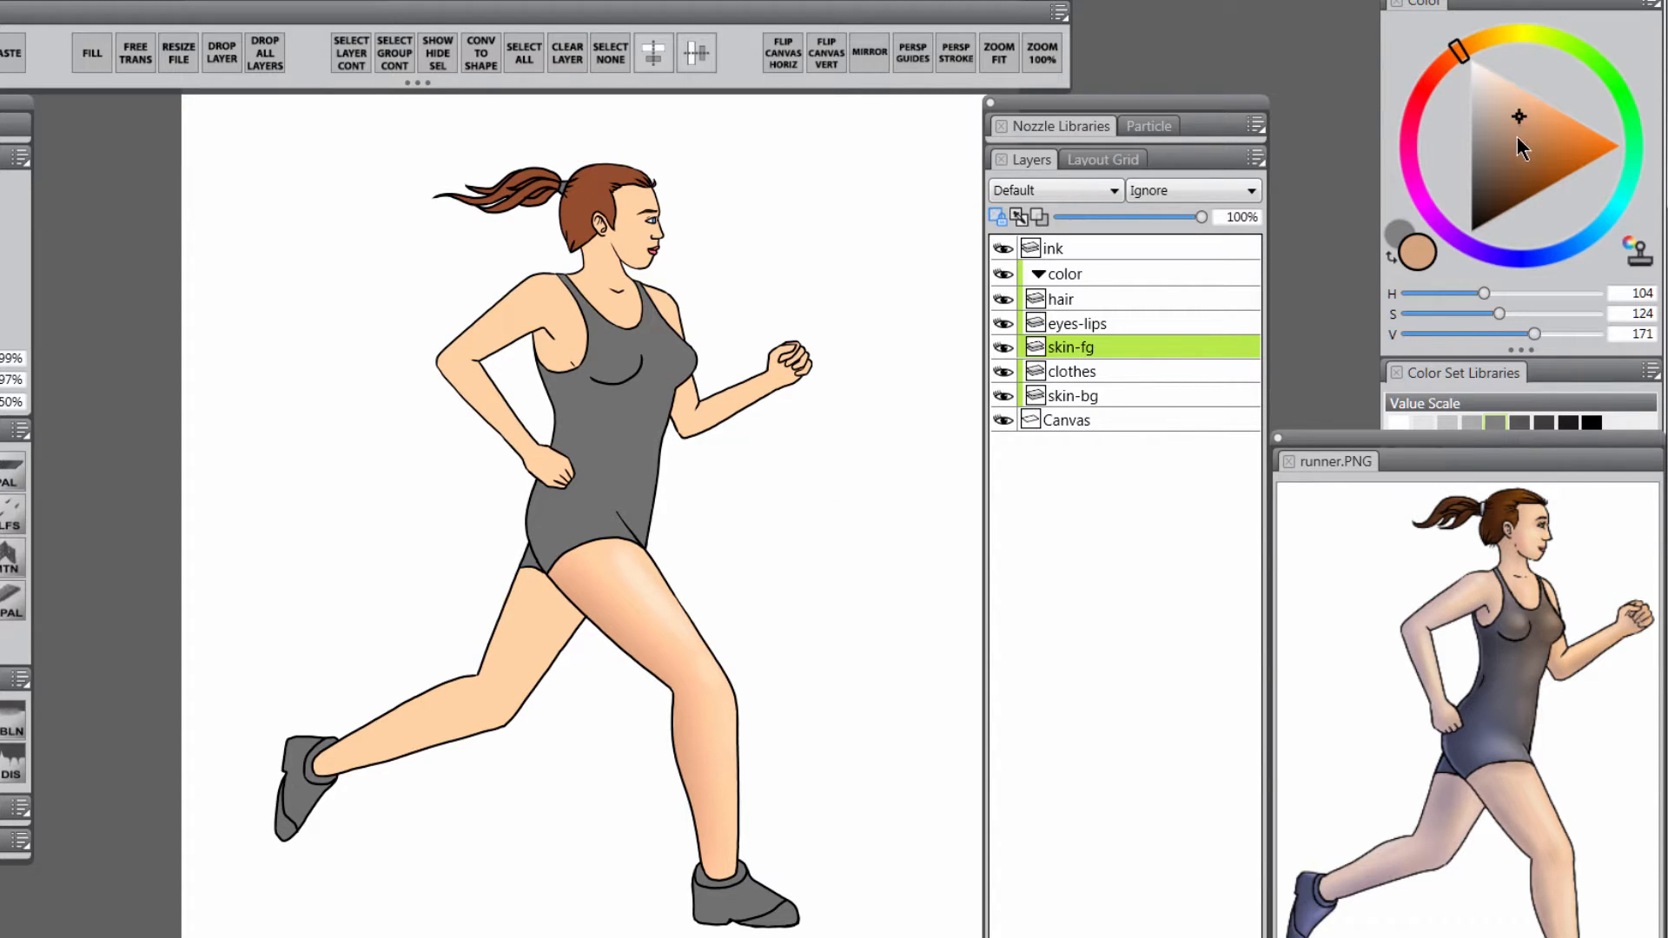
left_click_drag(1517, 137, 1514, 132)
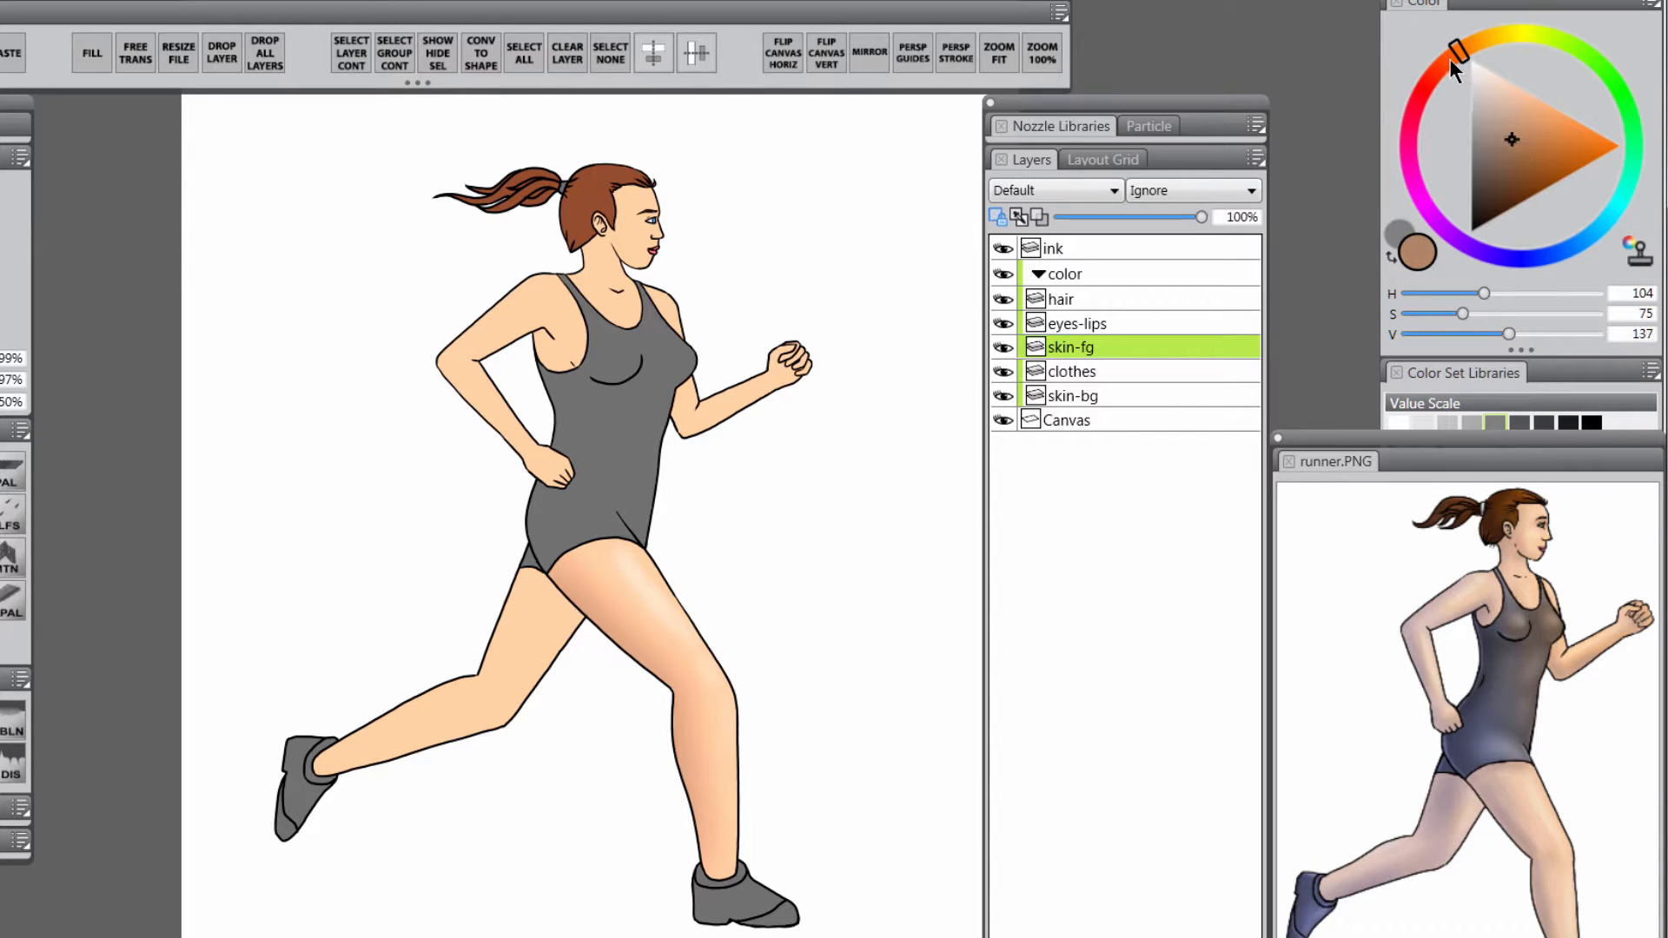
left_click_drag(1451, 59, 1452, 60)
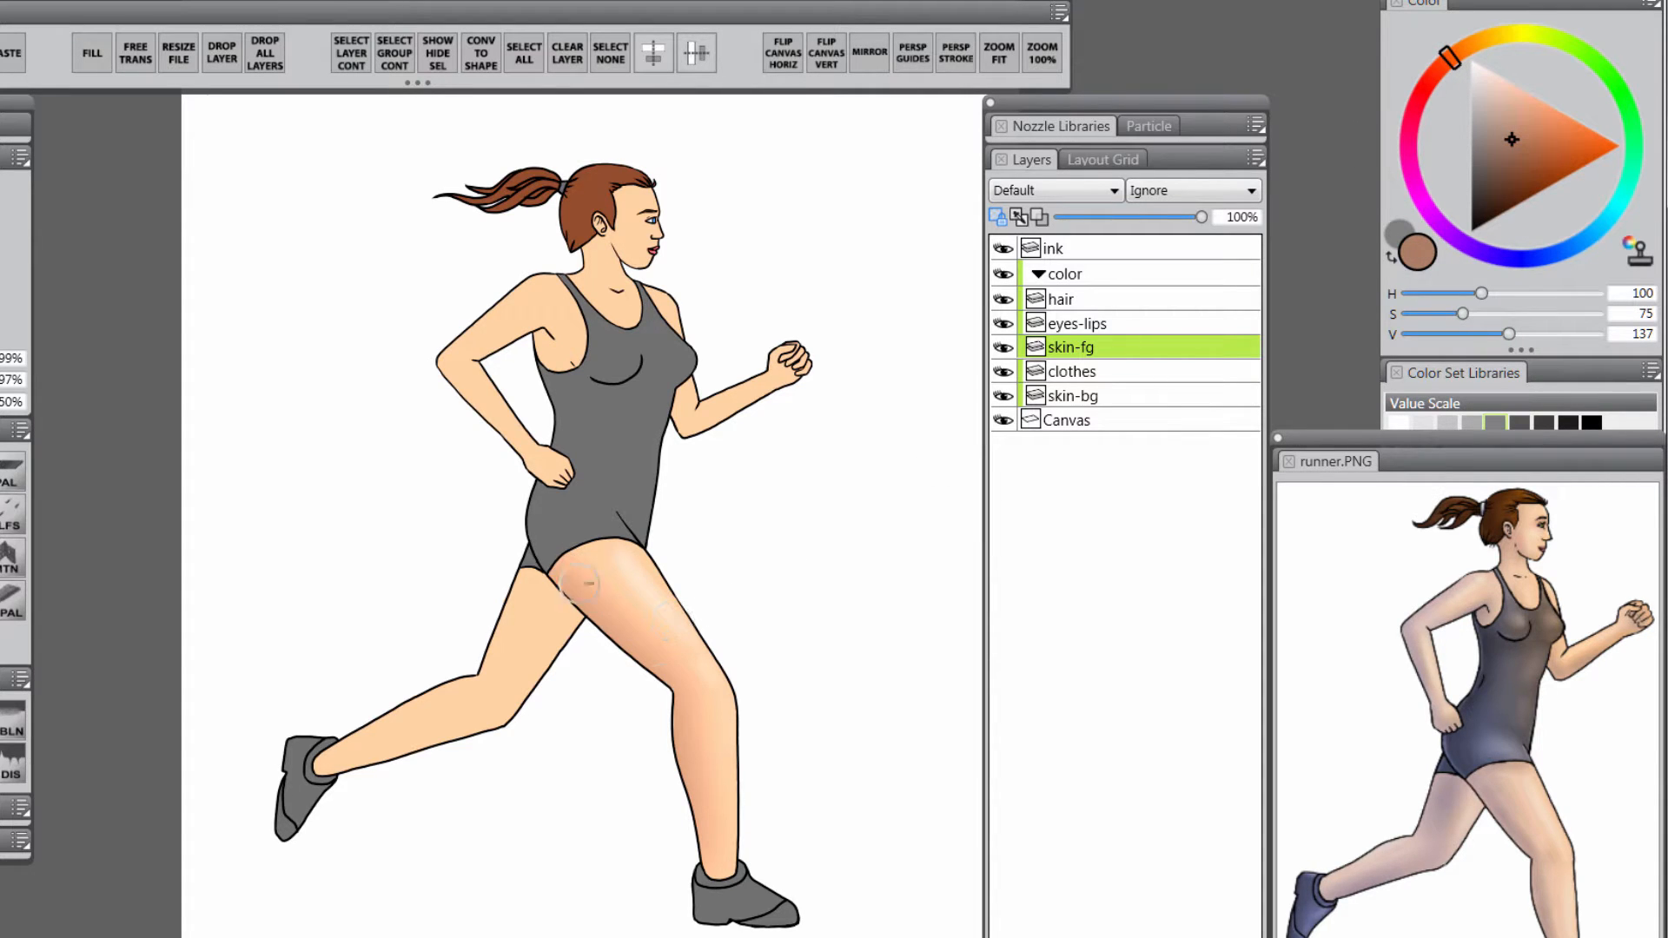
mouse_move(579, 584)
left_mouse_down()
mouse_move(670, 698)
mouse_move(558, 554)
mouse_move(658, 709)
mouse_move(687, 816)
mouse_move(662, 696)
mouse_move(604, 622)
mouse_move(623, 658)
left_mouse_up()
- Shade the undersides of both arms, the armpit area and the neck with the shadow colour, using the matching skin layers
mouse_move(477, 357)
left_mouse_down()
mouse_move(535, 320)
mouse_move(471, 404)
mouse_move(502, 434)
left_mouse_up()
left_click_drag(520, 332, 563, 358)
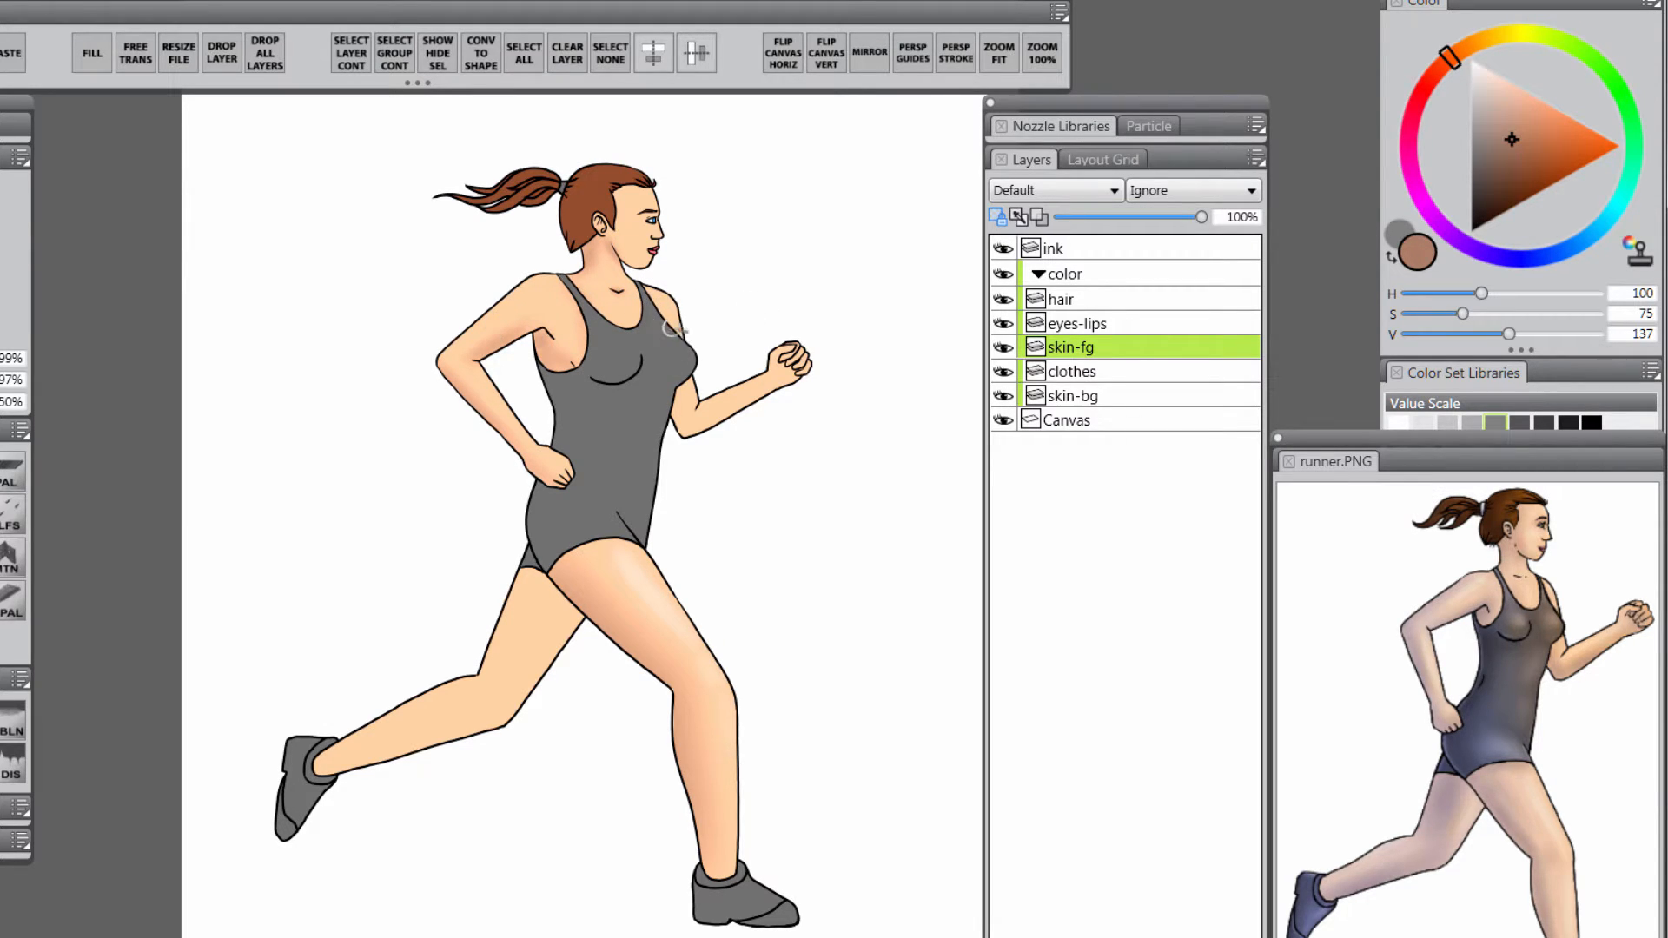
left_click(1085, 395)
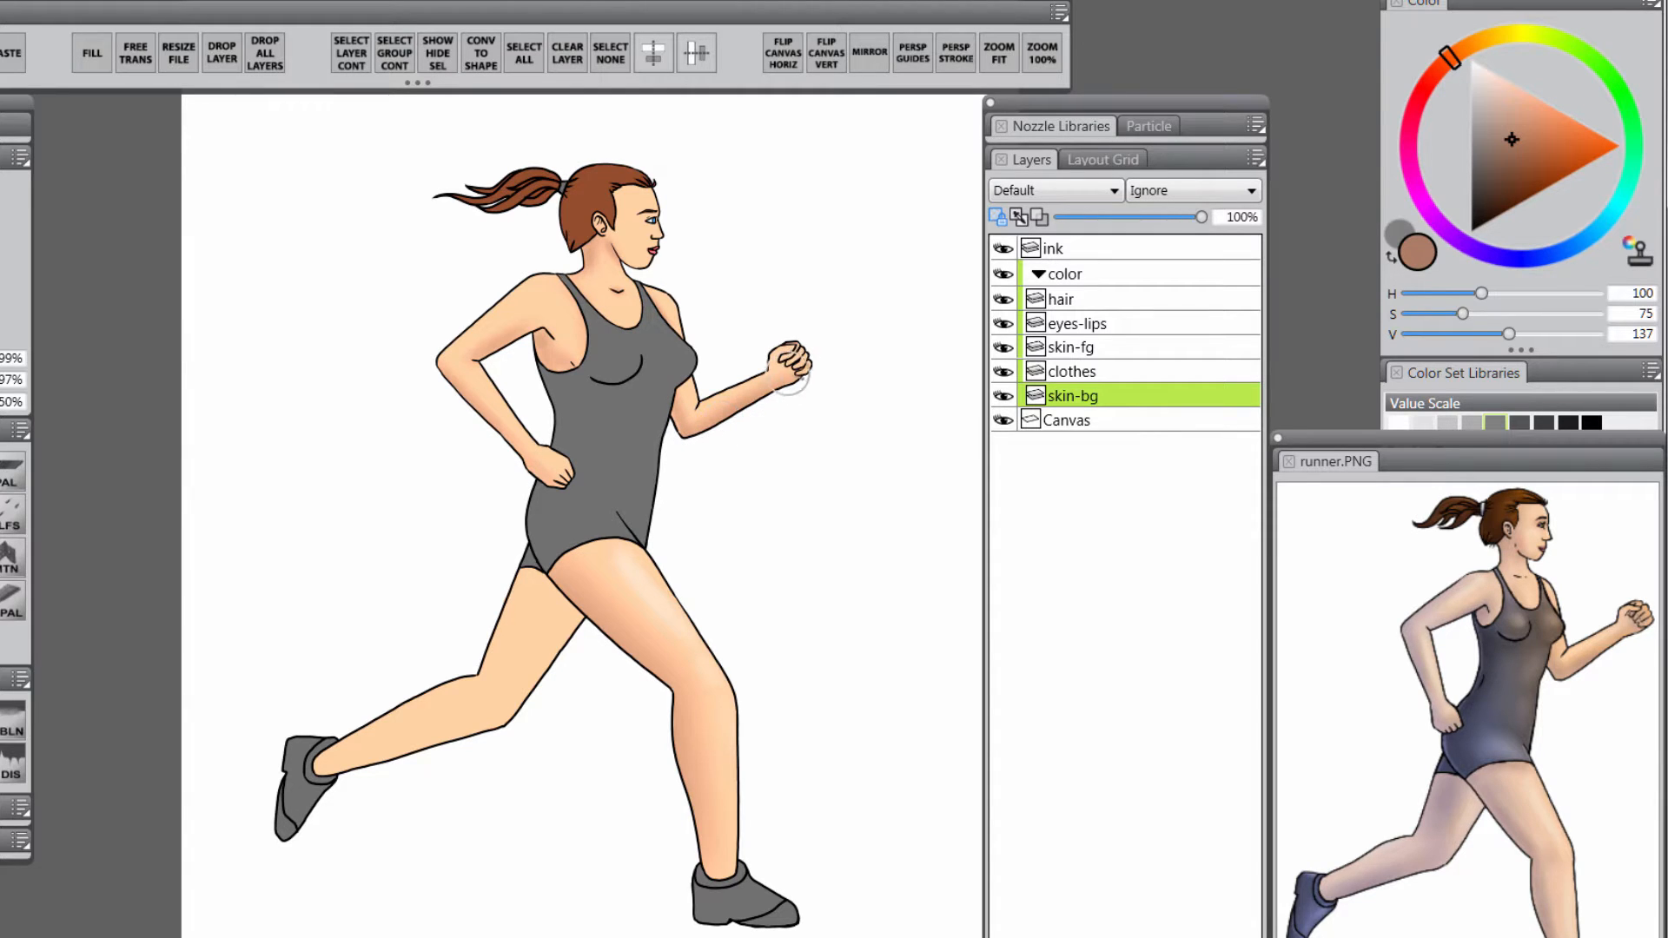
left_click(1098, 347)
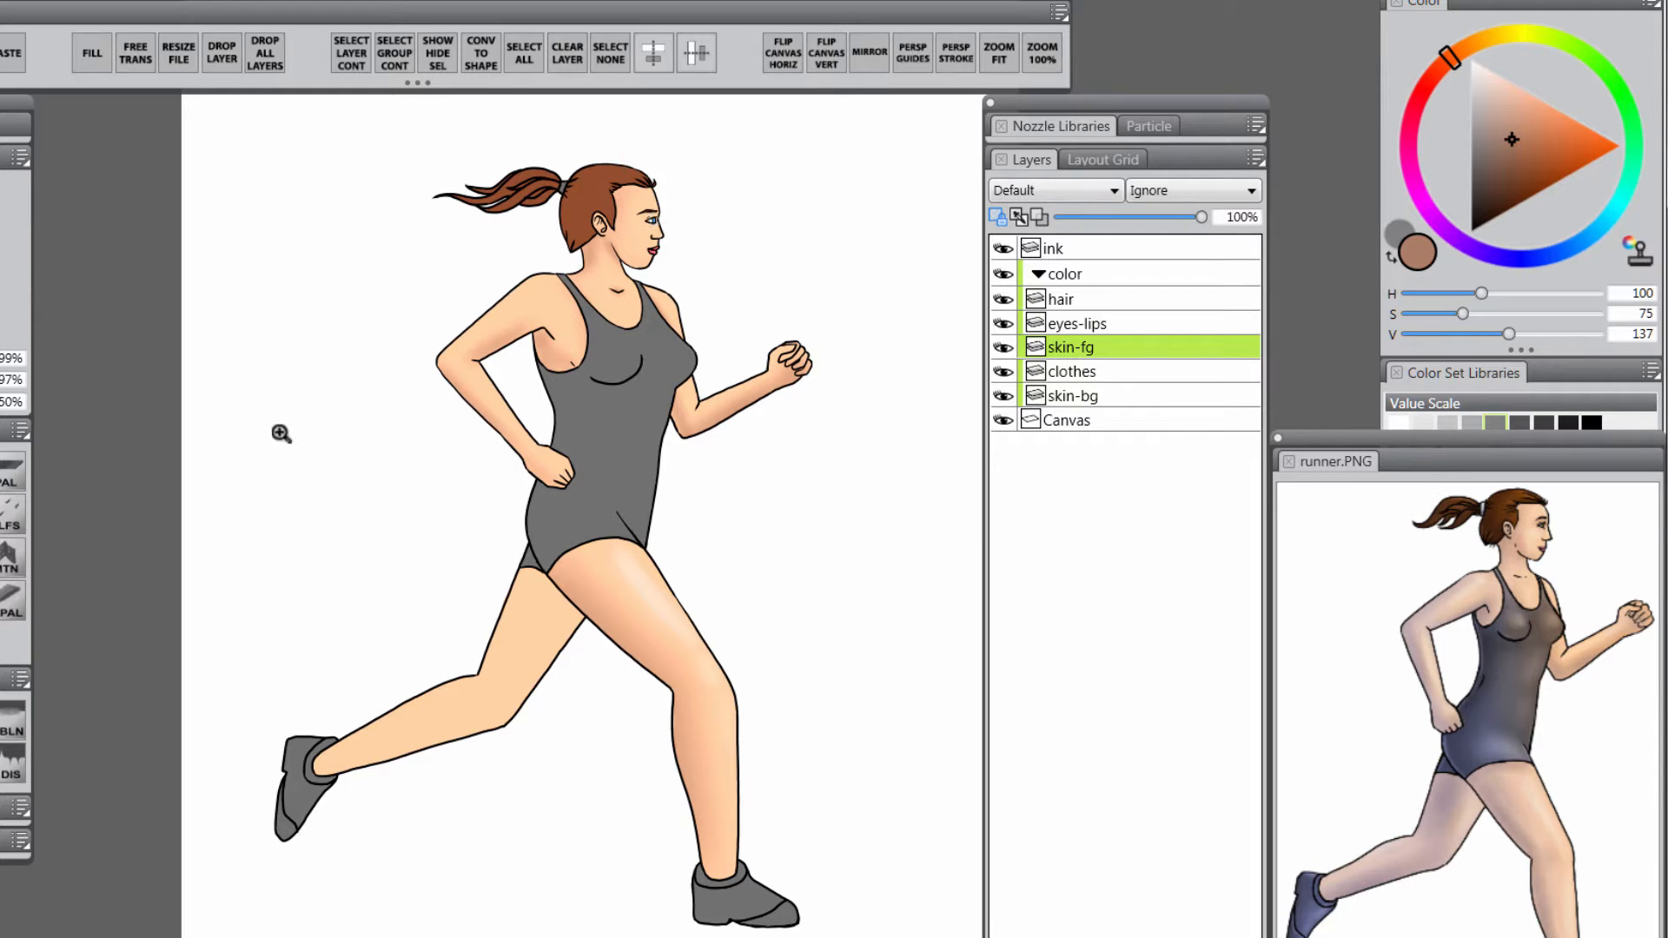
left_click(630, 271)
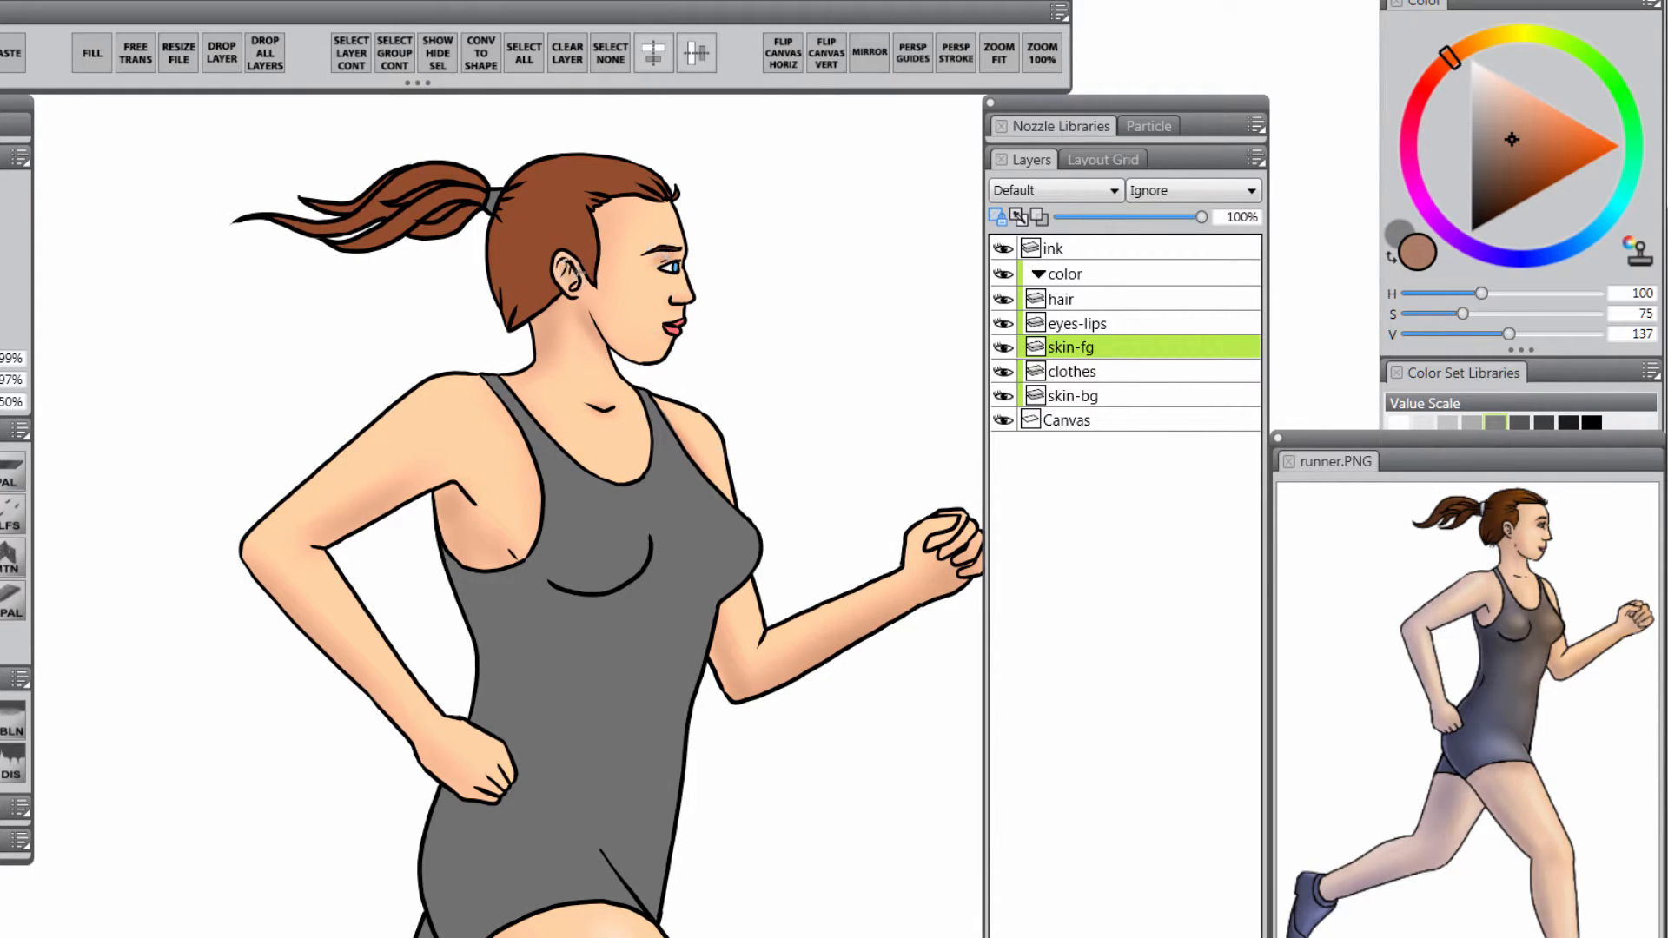
- On the skin-bg layer, shade the rear leg along the back of the thigh and the underside of the calf
left_click_drag(640, 663, 615, 421)
left_click_drag(577, 714, 732, 483)
left_click(1077, 396)
left_click_drag(655, 596, 820, 457)
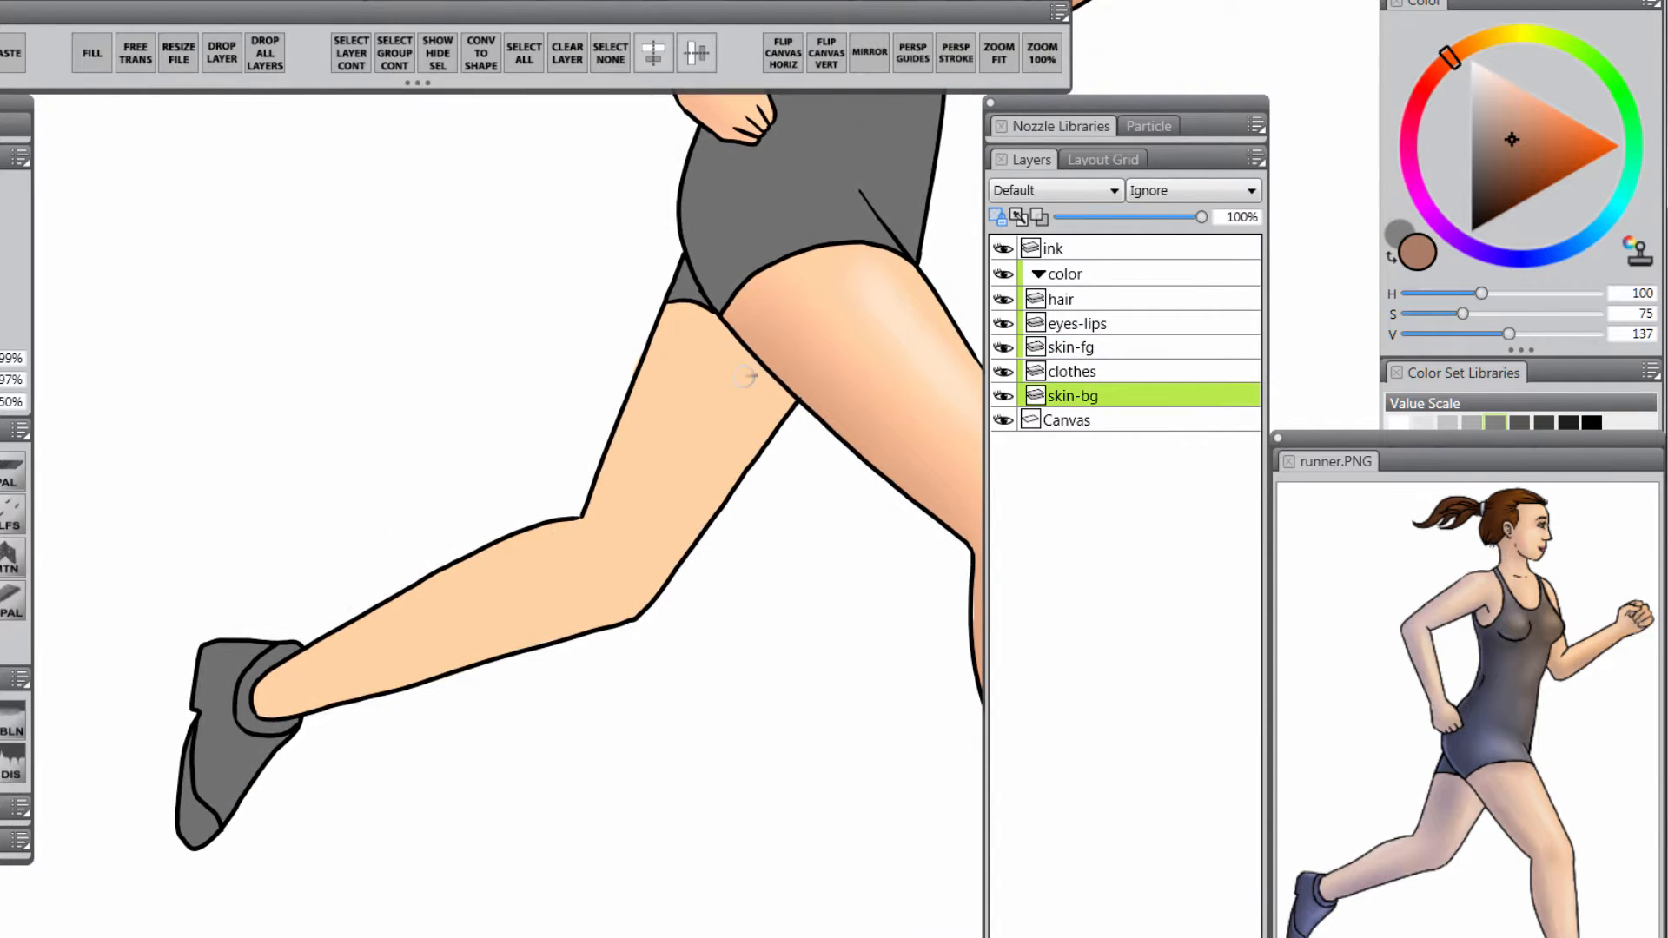
mouse_move(713, 261)
left_mouse_down()
mouse_move(652, 290)
mouse_move(634, 435)
mouse_move(608, 477)
left_mouse_up()
left_click_drag(233, 741, 658, 630)
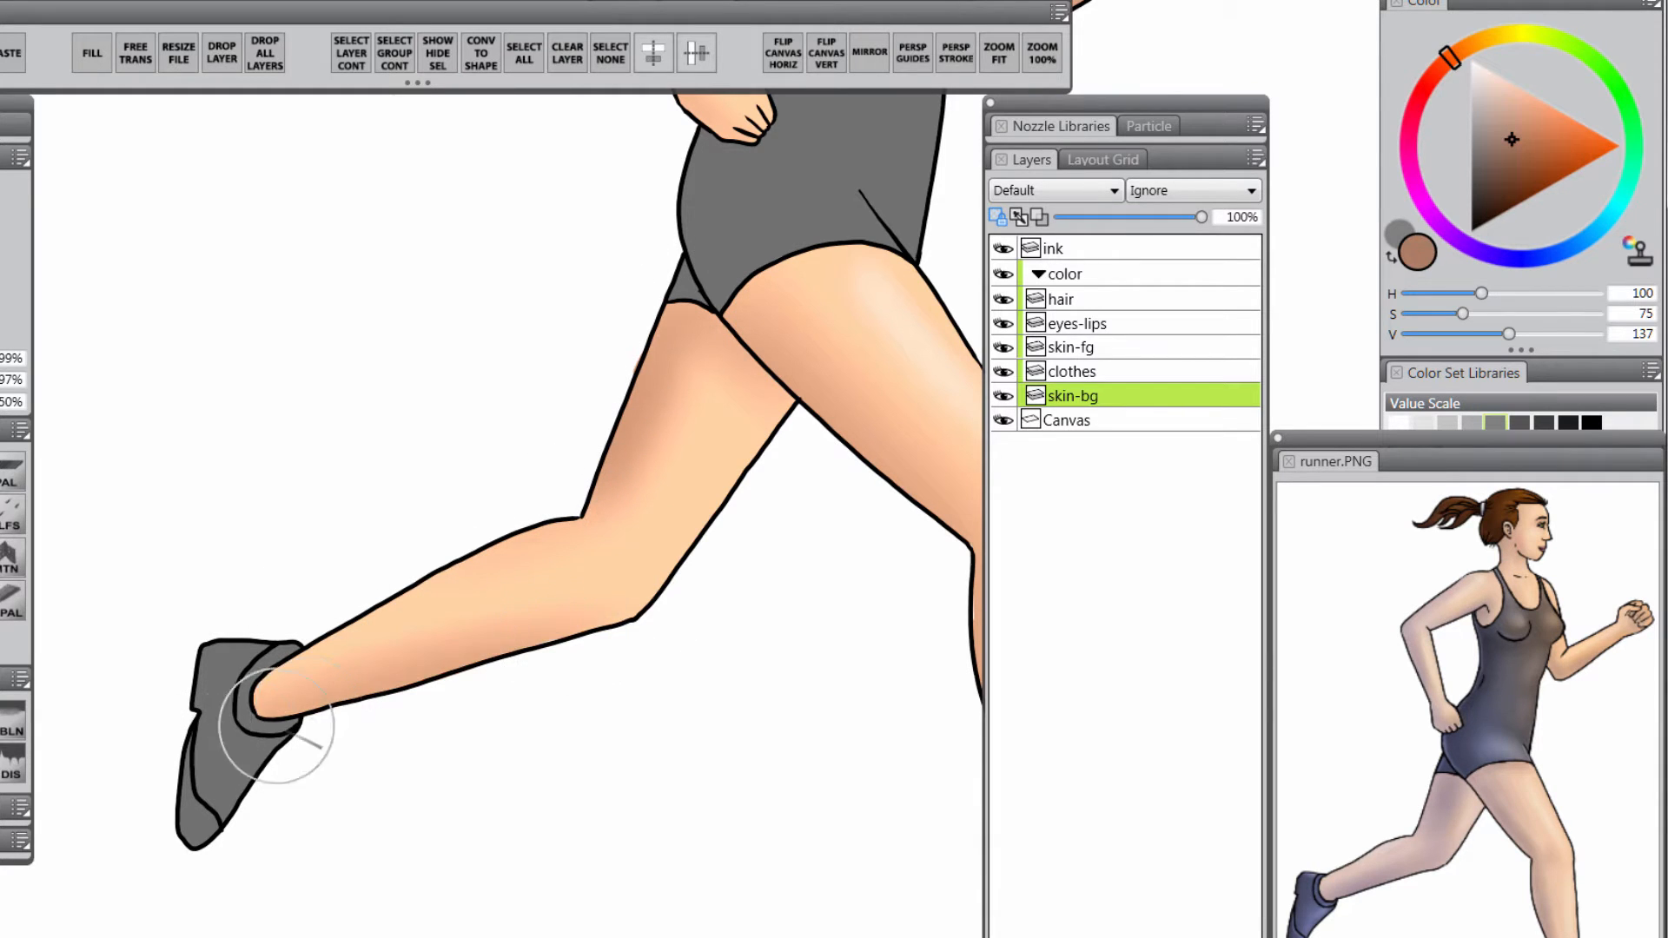
mouse_move(276, 727)
left_mouse_down()
mouse_move(559, 656)
mouse_move(557, 634)
left_mouse_up()
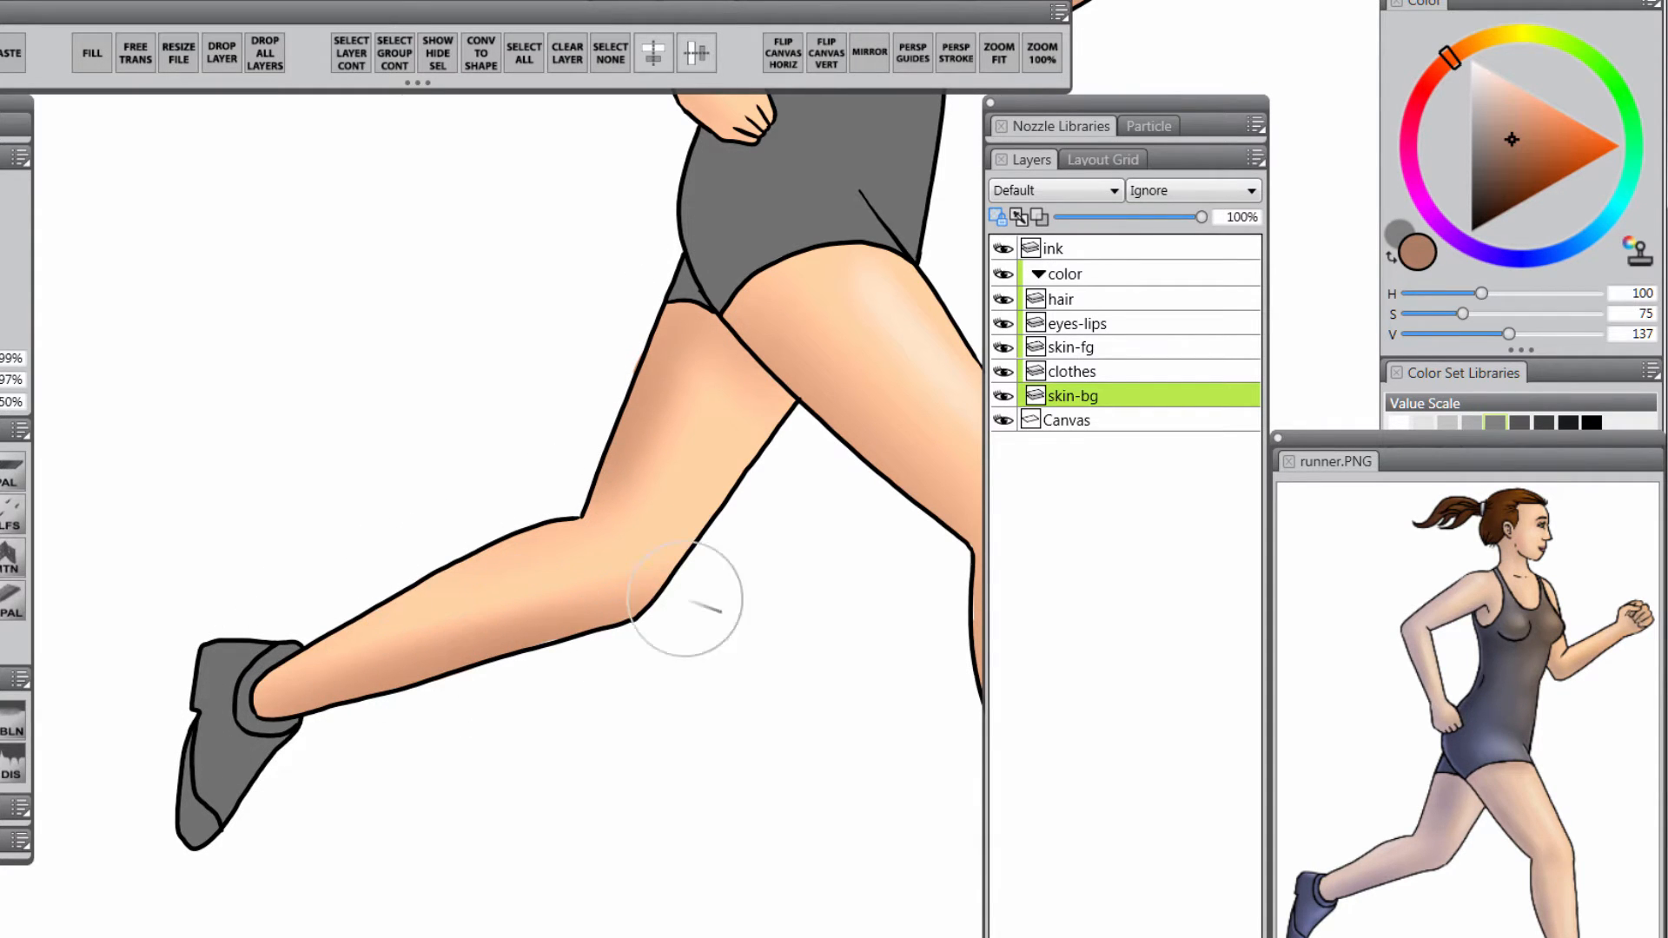
- Sample the front thigh's highlight, lighten it to H 110, S 255, V 236, and brush highlights on the rear leg
left_click_drag(707, 496, 510, 745)
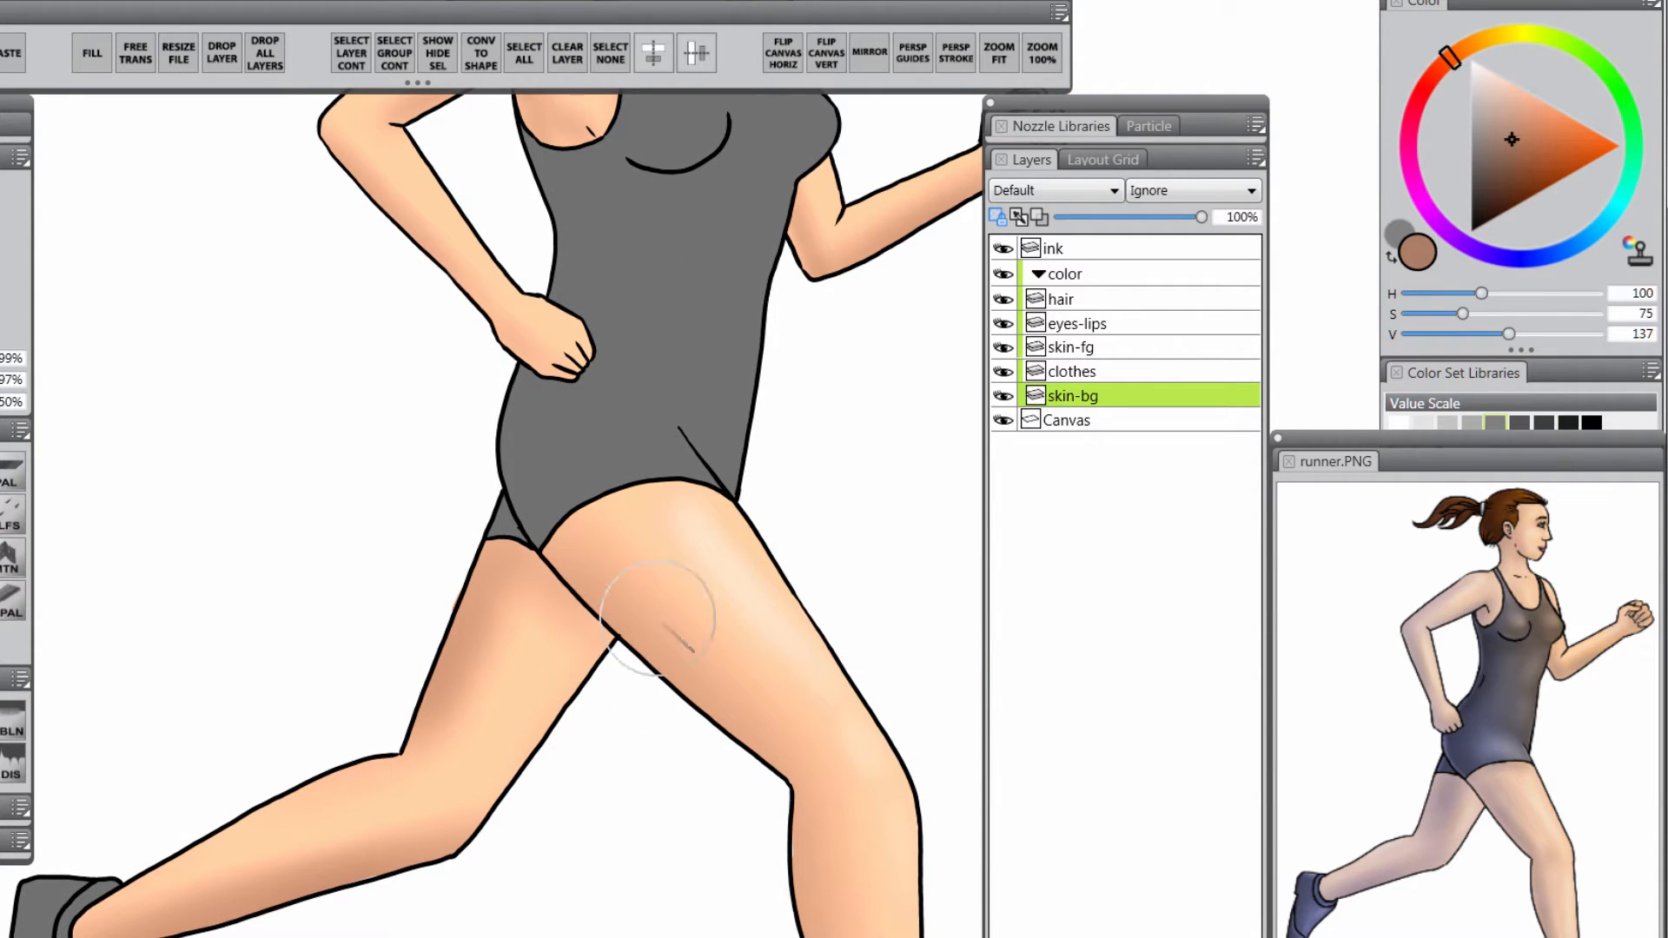
left_click(733, 554, "alt")
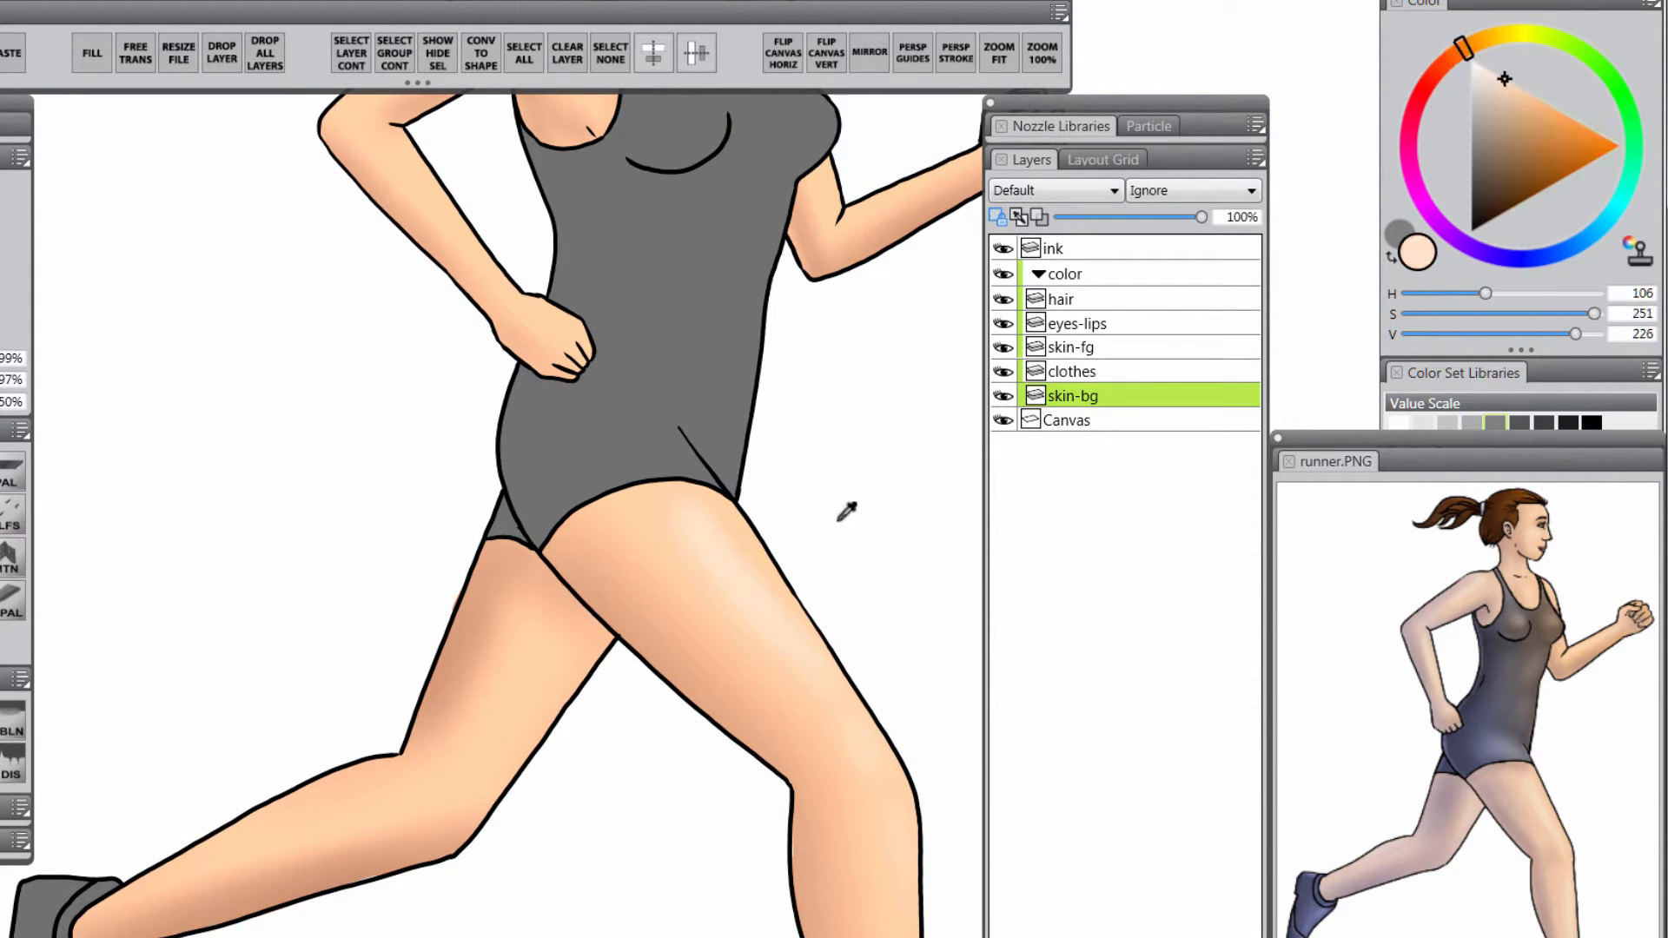
left_click(1494, 72)
left_click(1478, 54)
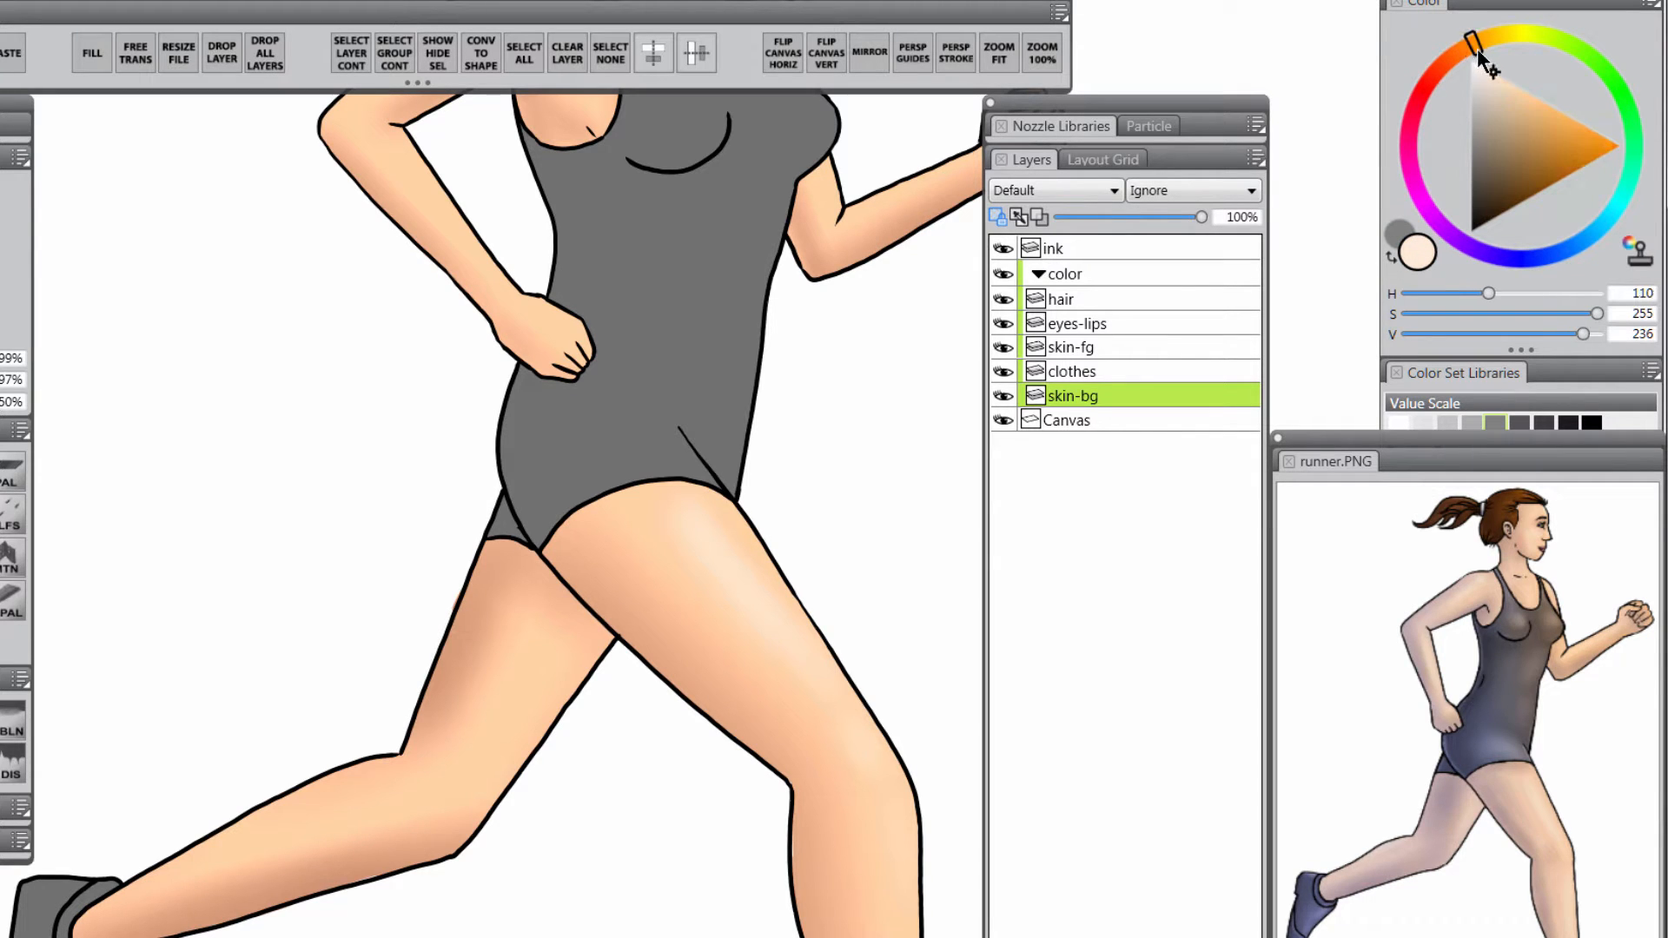
mouse_move(629, 631)
left_mouse_down()
mouse_move(689, 566)
mouse_move(747, 452)
left_mouse_up()
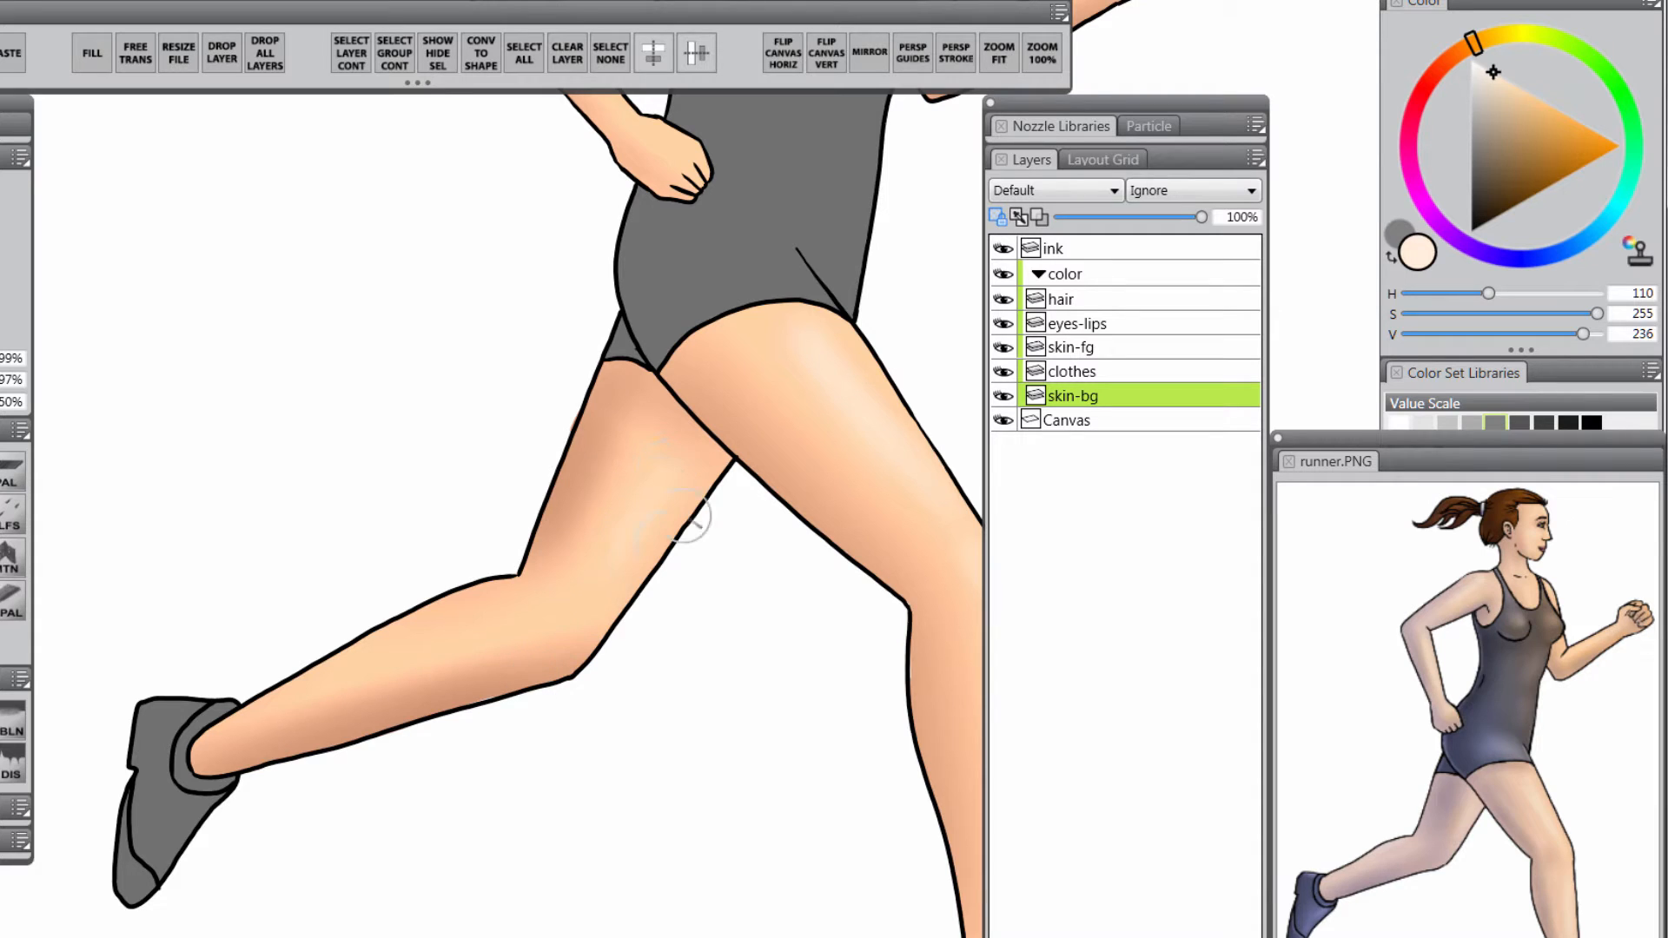
mouse_move(660, 481)
left_mouse_down()
mouse_move(561, 630)
mouse_move(675, 465)
mouse_move(585, 621)
left_mouse_up()
left_click_drag(690, 474, 607, 611)
left_click_drag(652, 527, 498, 826)
mouse_move(610, 691)
left_mouse_down()
mouse_move(581, 785)
mouse_move(540, 840)
left_mouse_up()
left_click_drag(573, 740, 548, 812)
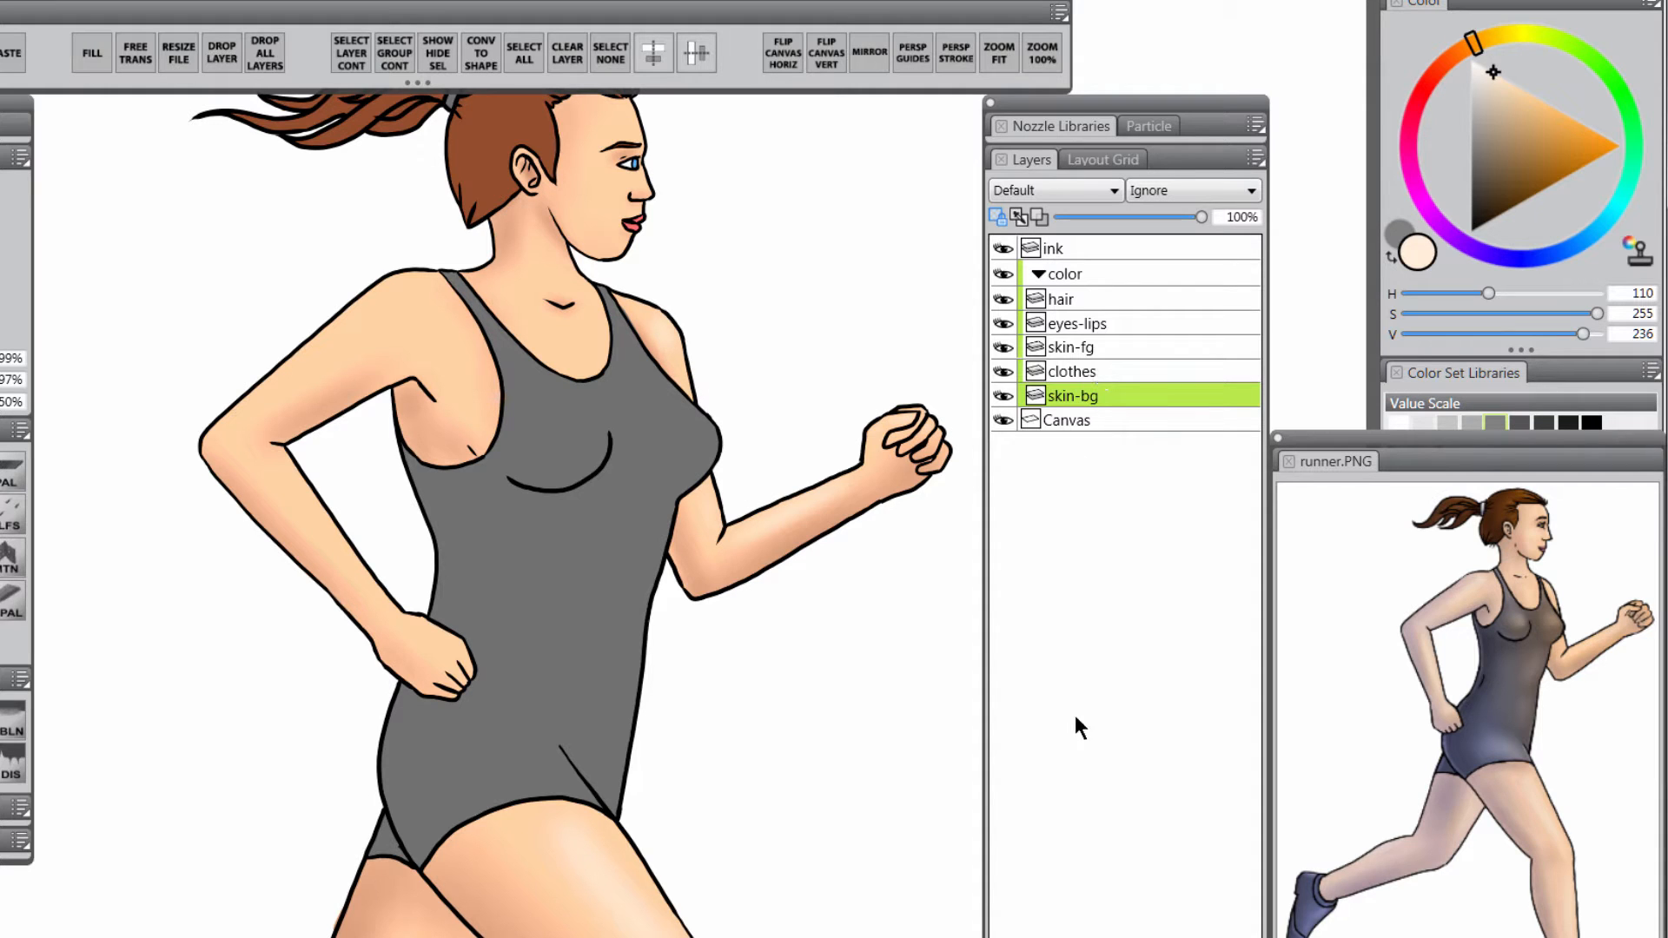
- On the skin-fg layer, airbrush soft highlights on the arms, shoulder and face, varying the brush size for small areas
left_click(1077, 346)
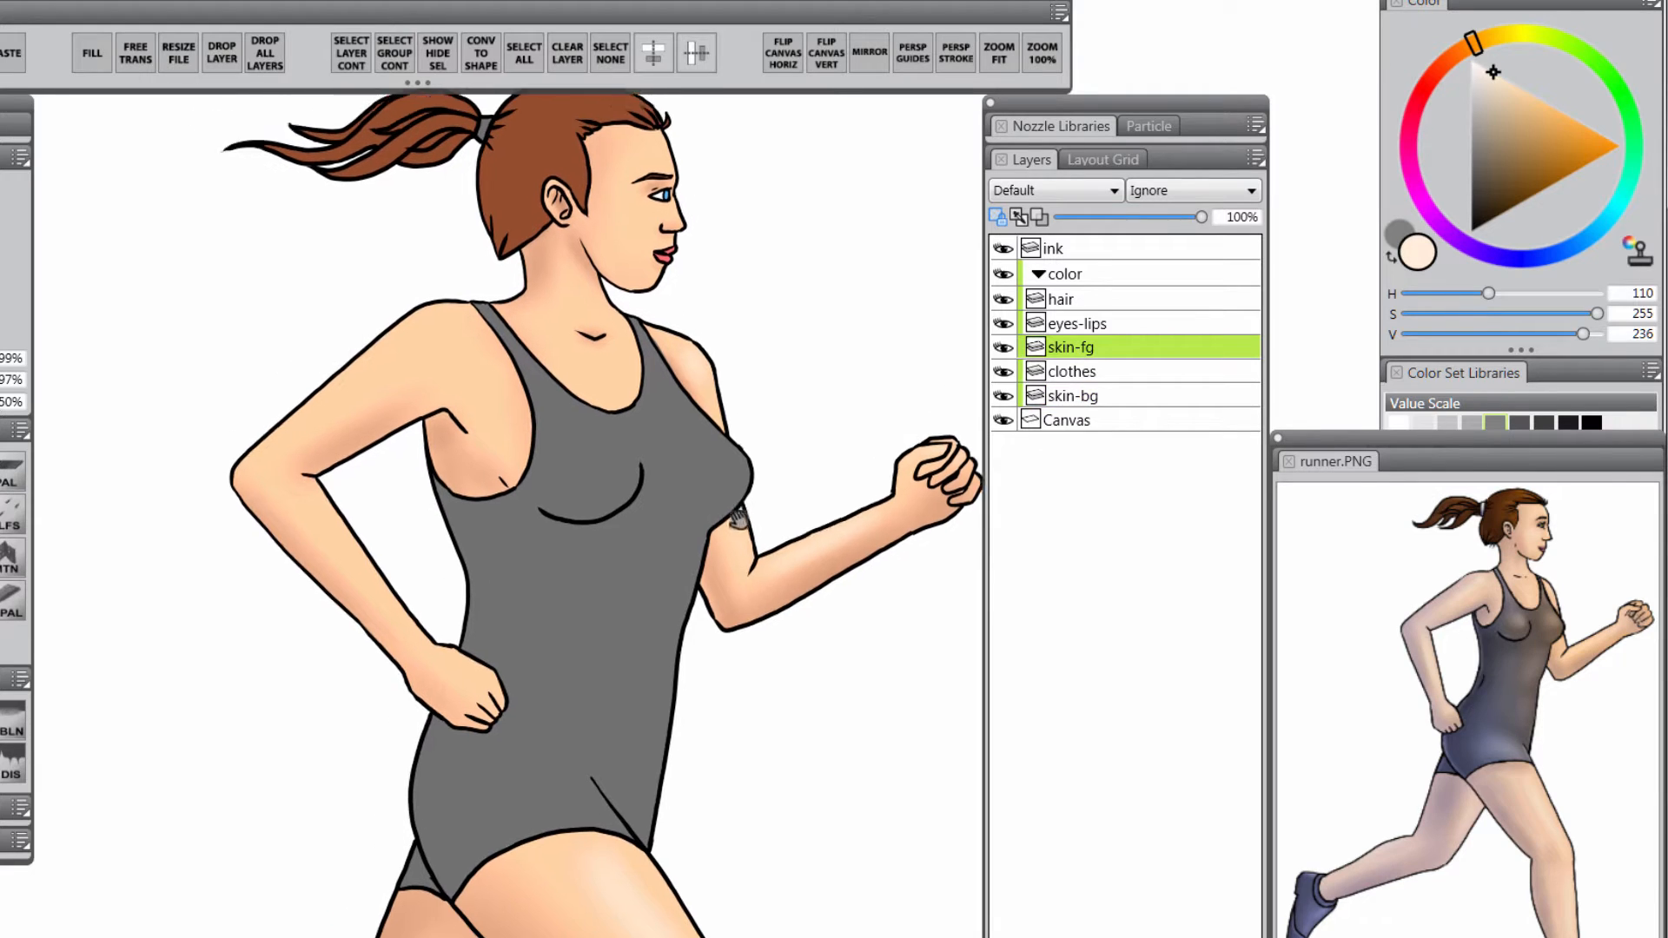
left_click_drag(739, 519, 754, 542)
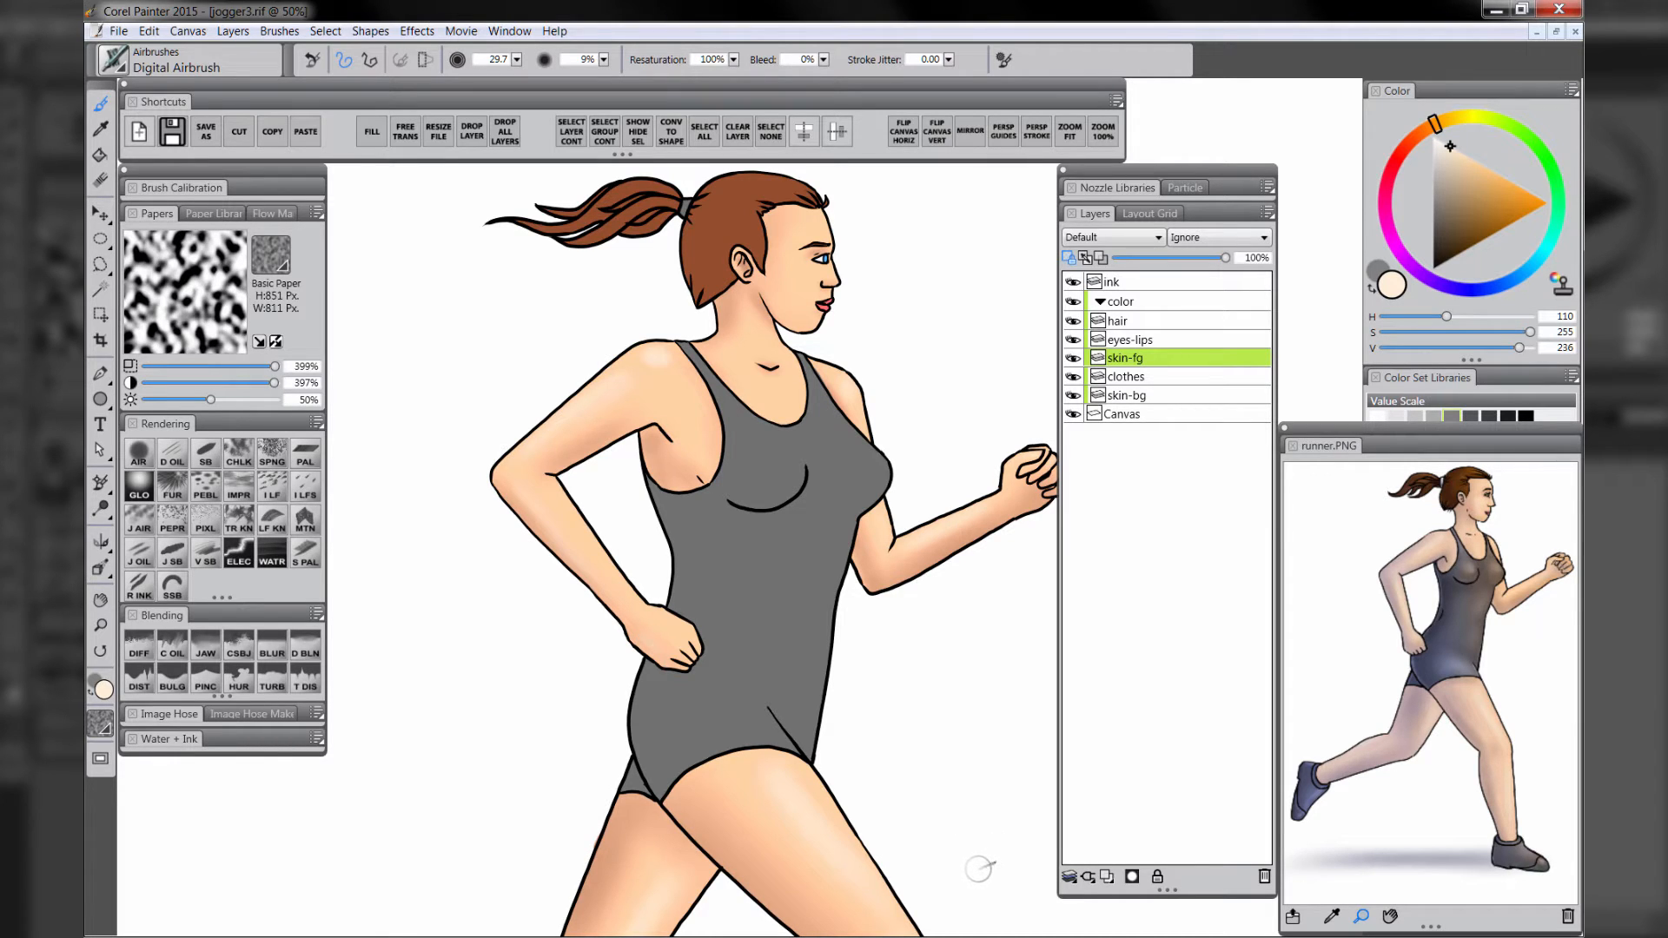
left_click_drag(829, 252, 834, 271)
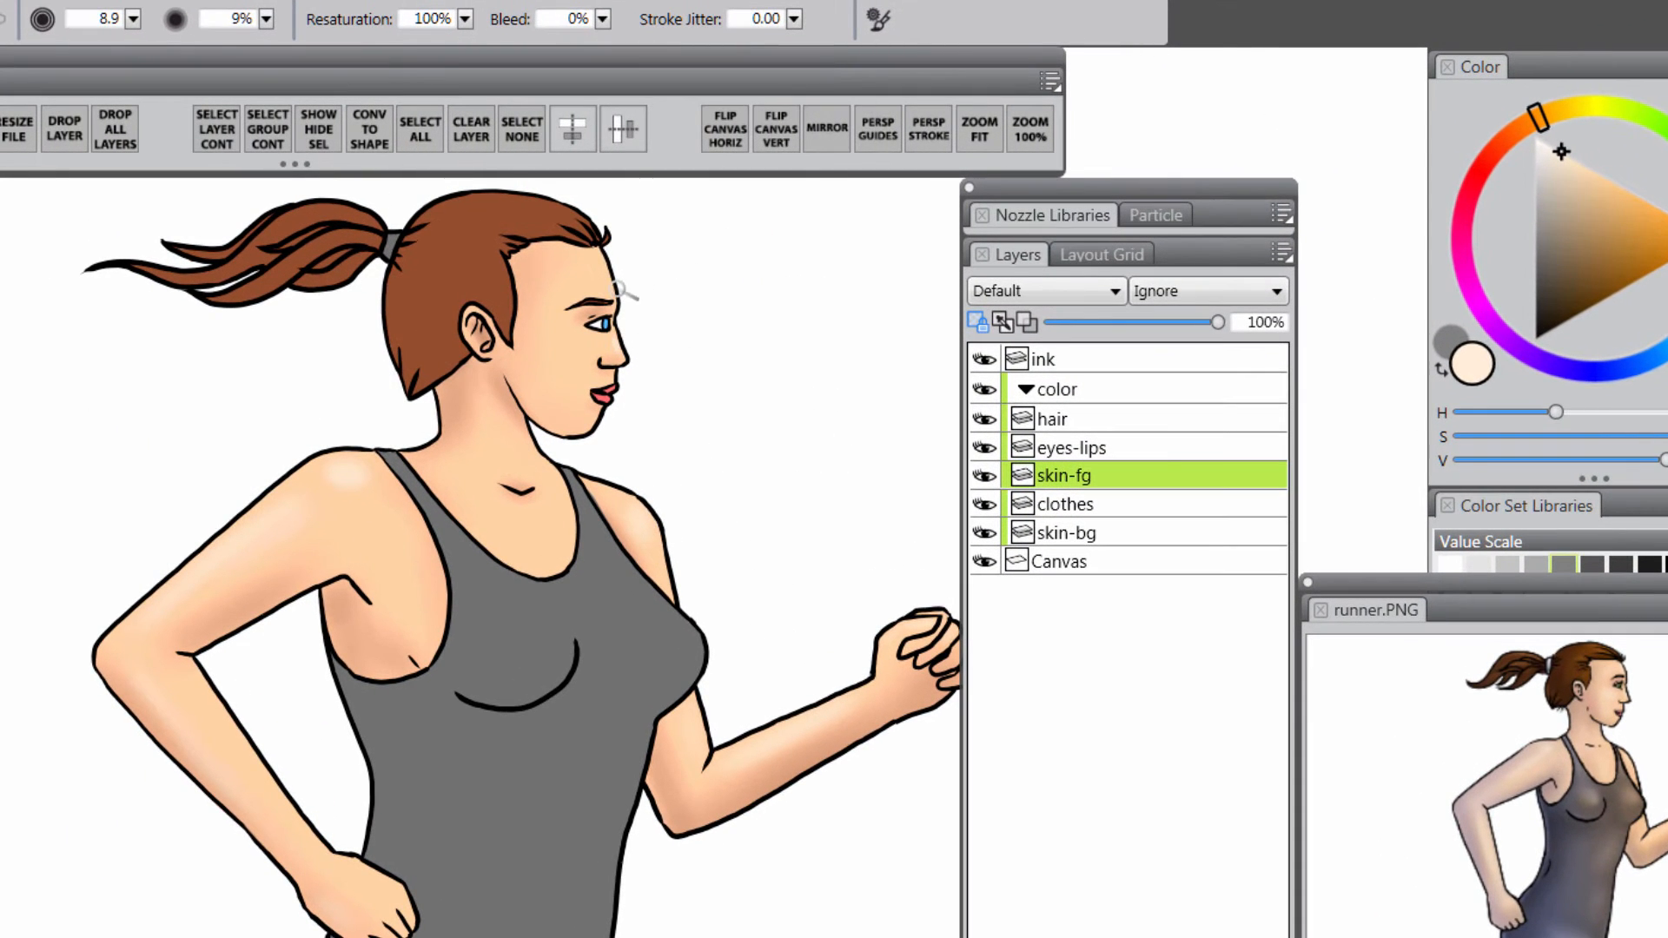
mouse_move(619, 288)
left_mouse_down()
mouse_move(579, 290)
mouse_move(600, 270)
mouse_move(600, 293)
mouse_move(557, 304)
mouse_move(590, 285)
left_mouse_up()
mouse_move(580, 344)
left_mouse_down()
mouse_move(598, 352)
mouse_move(580, 346)
left_mouse_up()
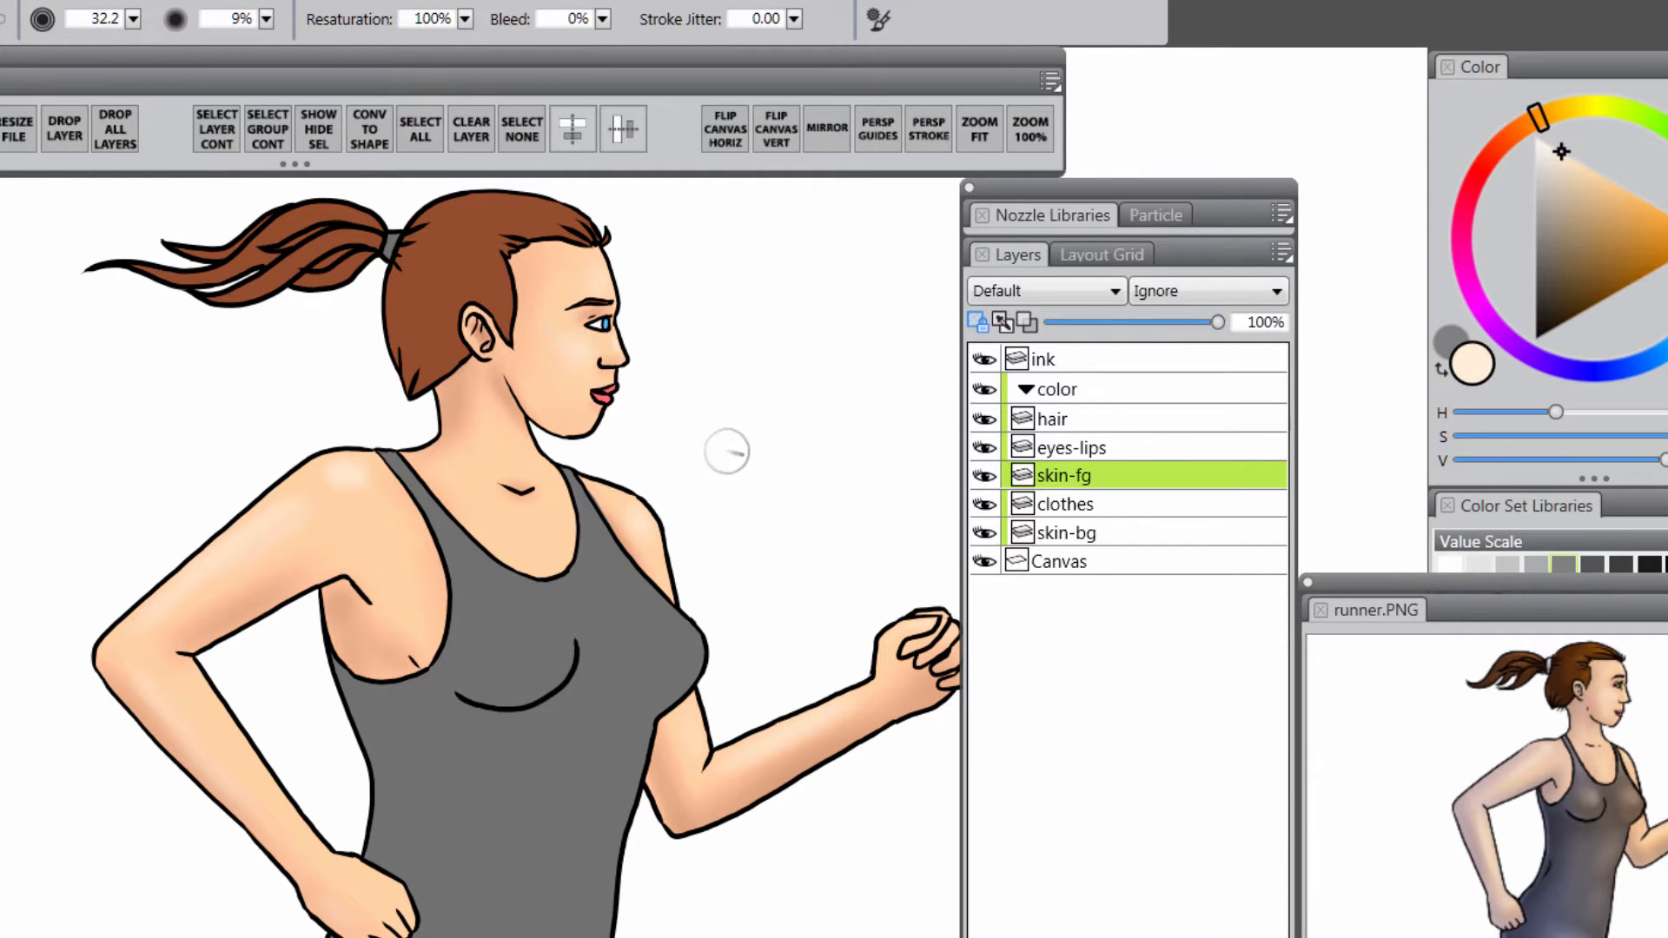
- On the hair layer, sample the hair's brown, darken and redden it slightly, and airbrush shadows on the back of the head
left_click(1069, 420)
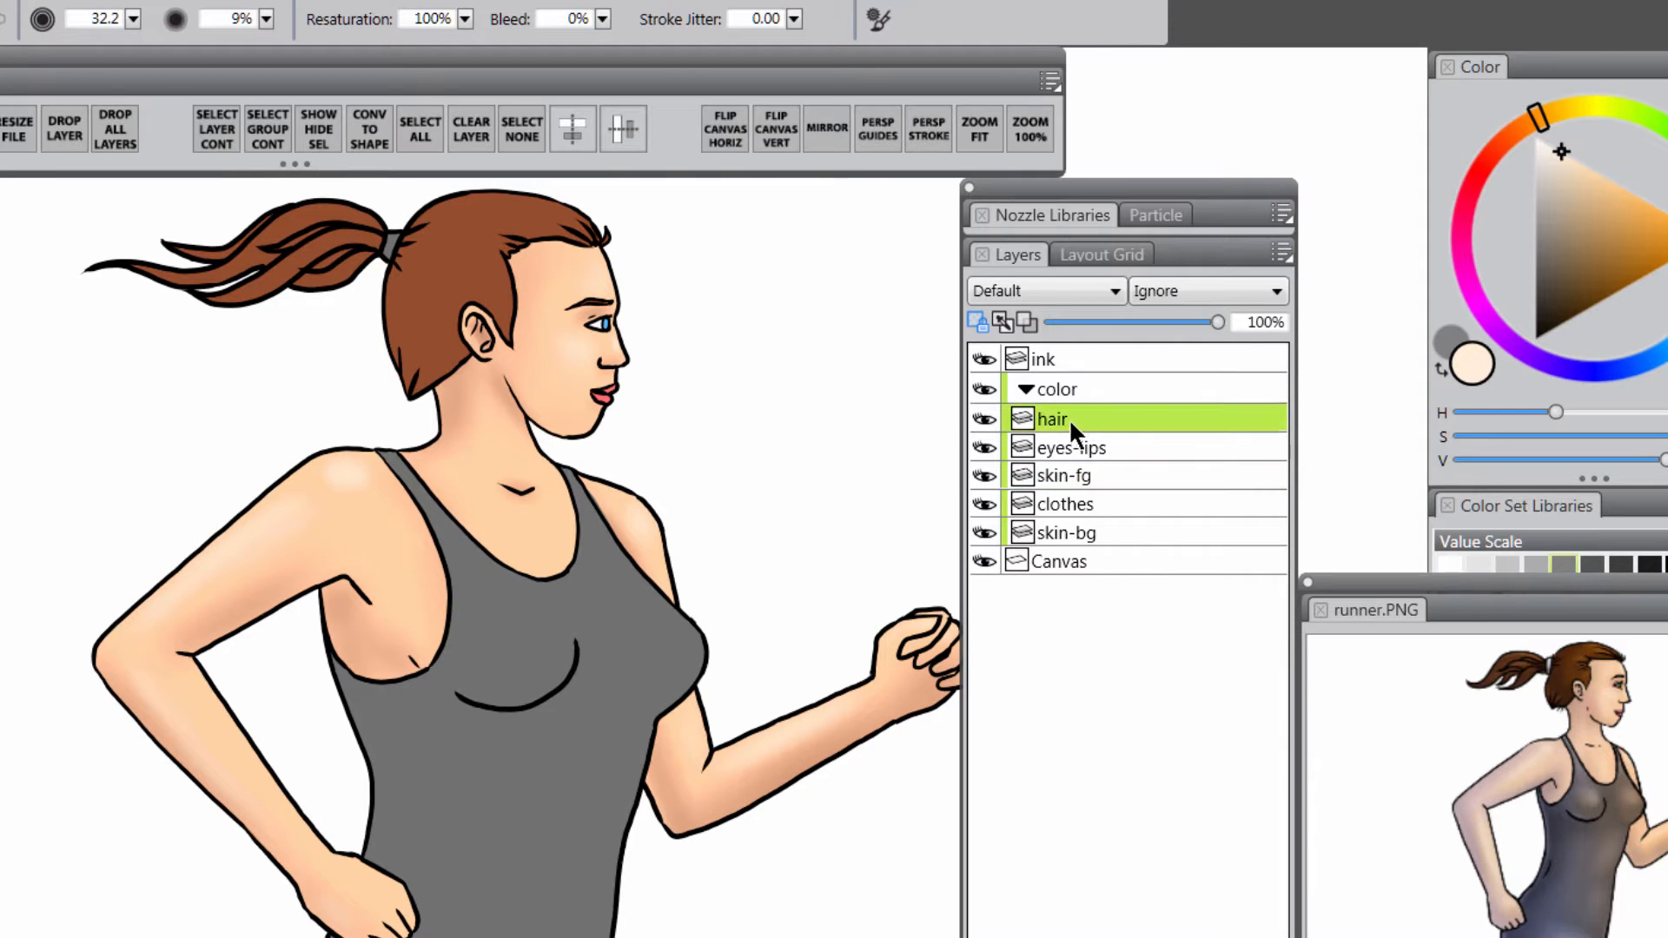
left_click(461, 243, "alt")
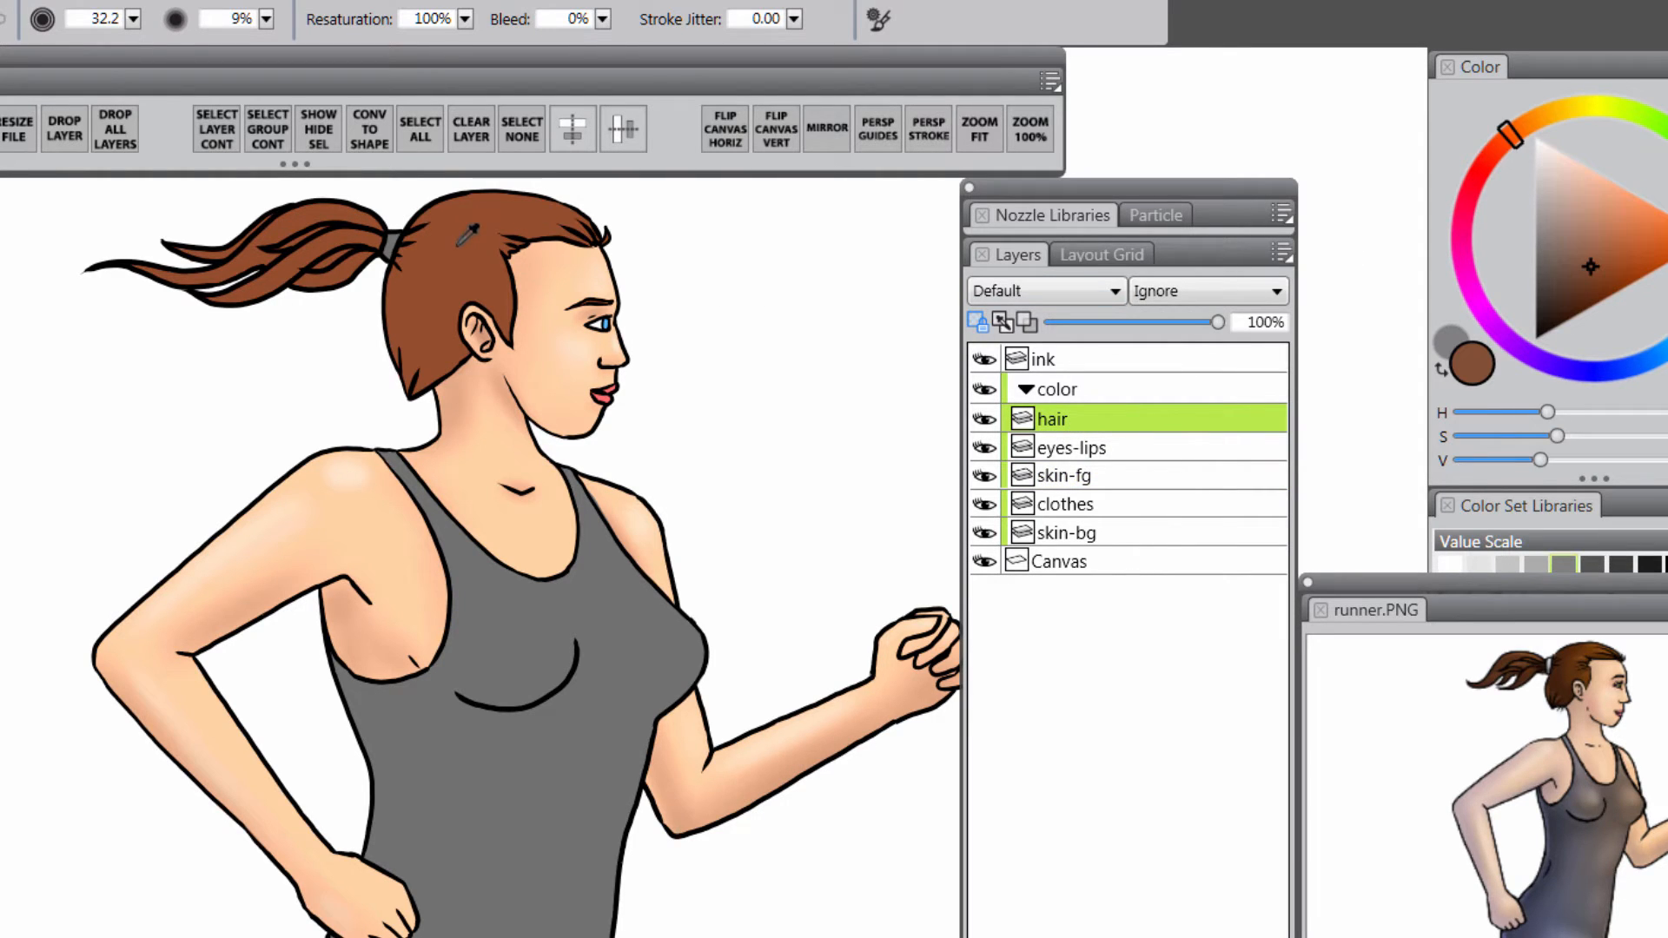
left_click(1579, 296)
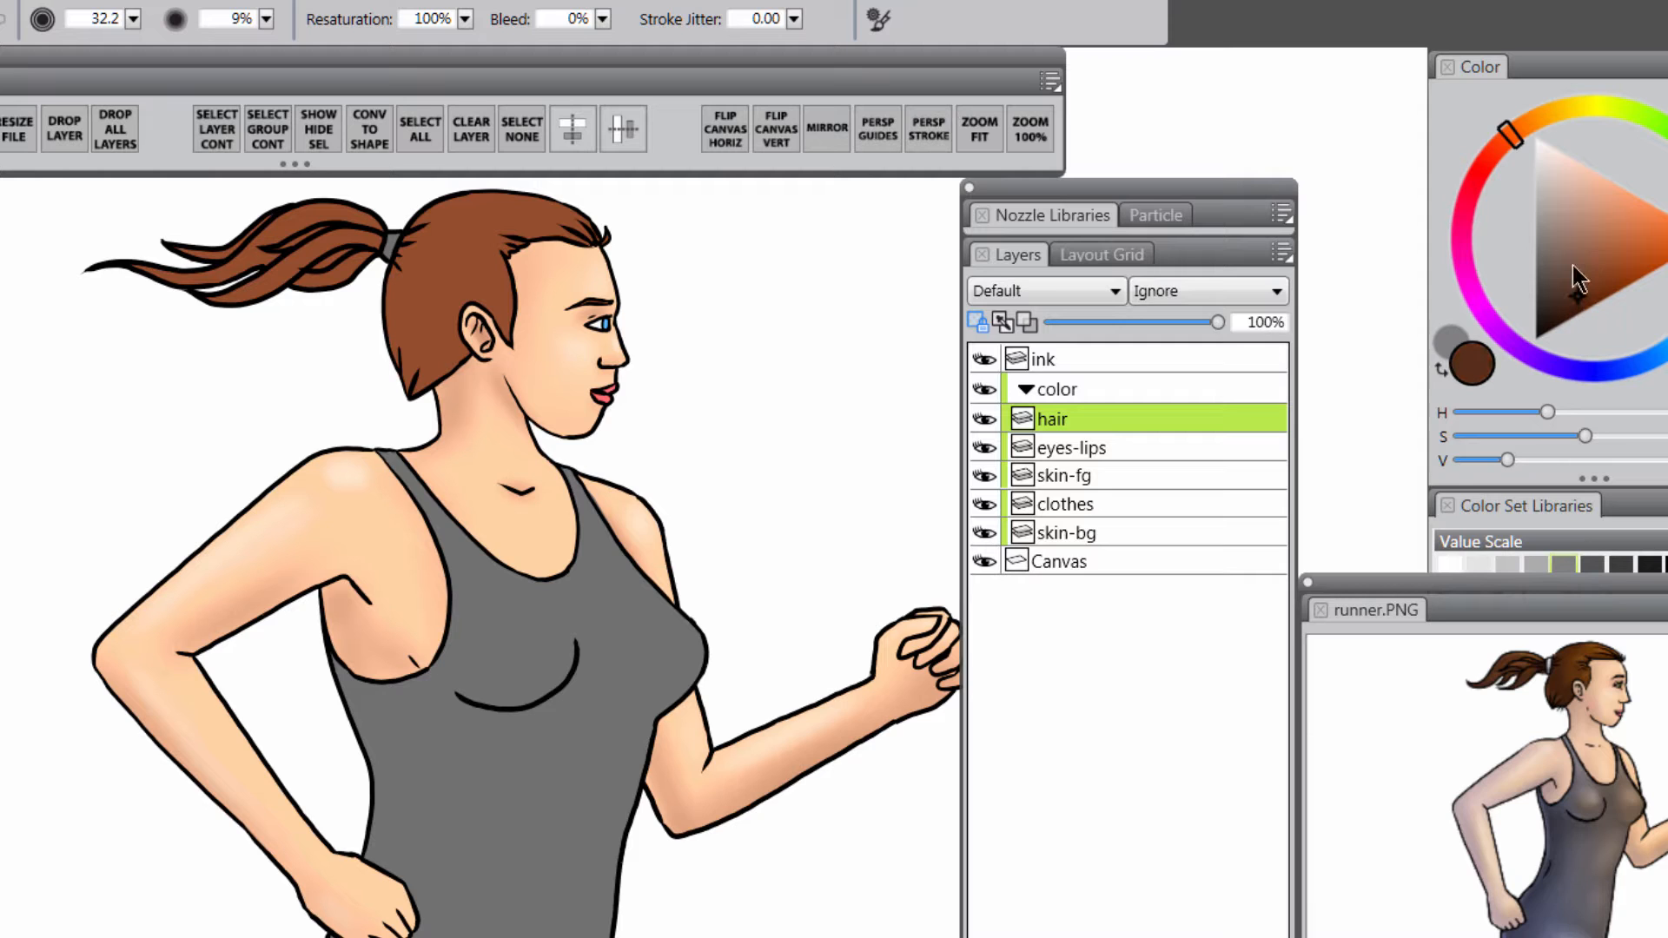
left_click_drag(1504, 146, 1506, 145)
left_click_drag(477, 294, 473, 355)
mouse_move(370, 330)
left_mouse_down()
mouse_move(536, 354)
mouse_move(525, 321)
mouse_move(400, 347)
mouse_move(404, 380)
mouse_move(532, 374)
mouse_move(504, 523)
mouse_move(519, 423)
mouse_move(461, 504)
mouse_move(516, 515)
left_mouse_up()
key("space")
left_click_drag(523, 369, 498, 368)
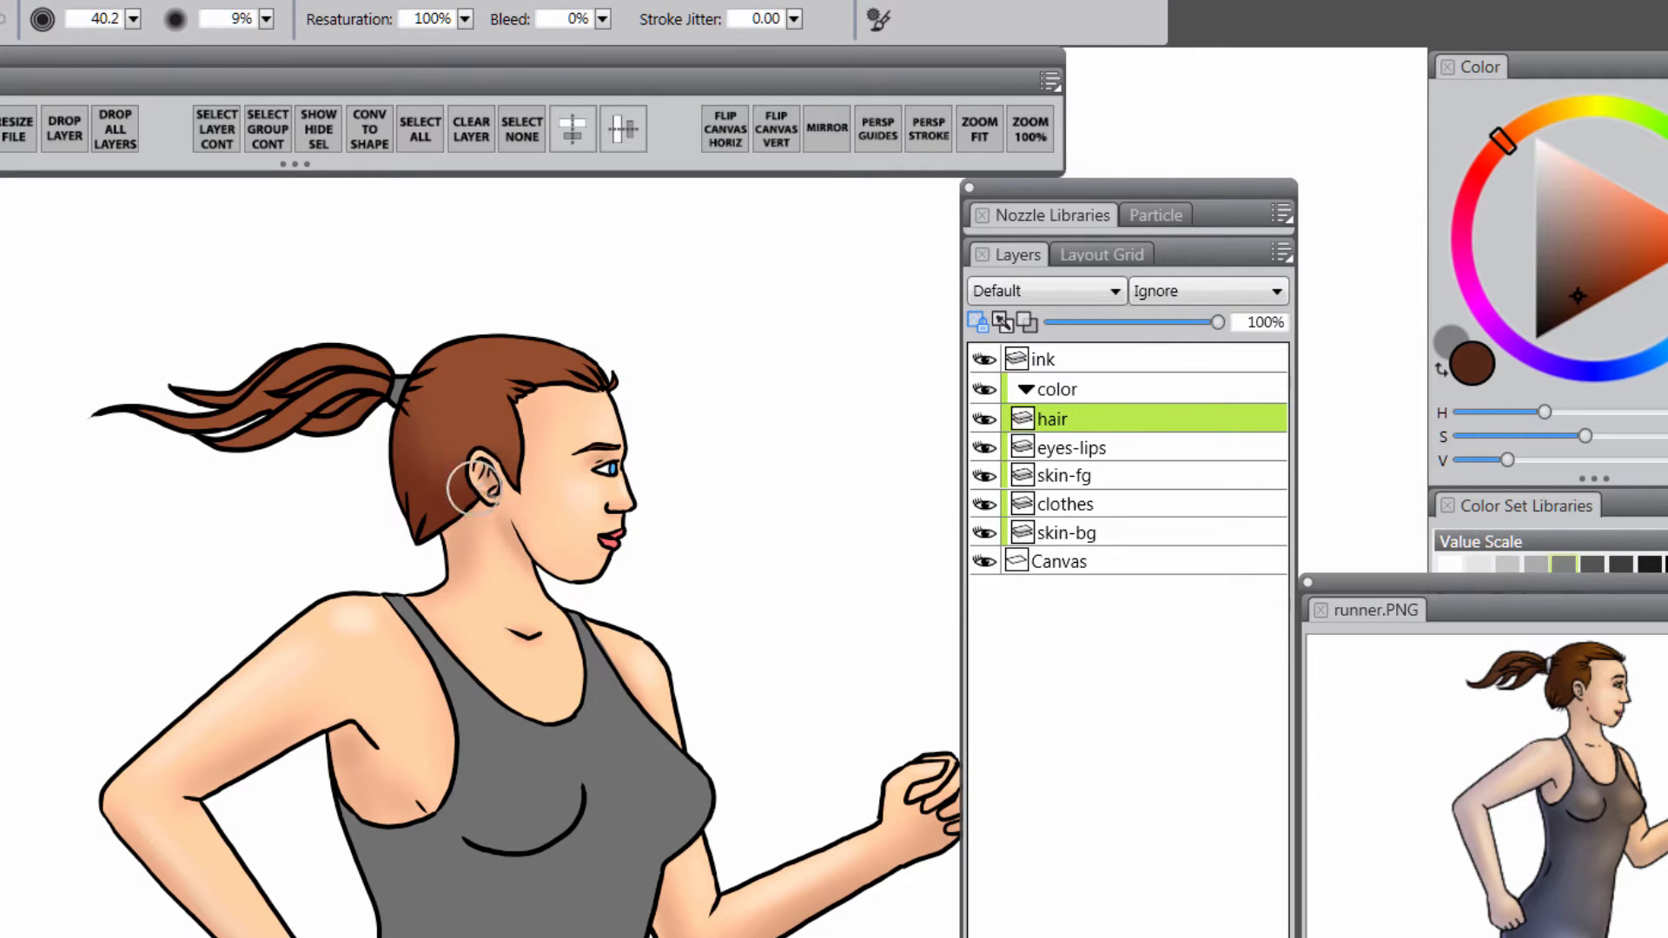
- Shade the hair around the ear and the ponytail strands with the dark brown, using a smaller brush of about 24
key("bracketleft")
key("bracketleft")
left_click_drag(469, 468, 490, 500)
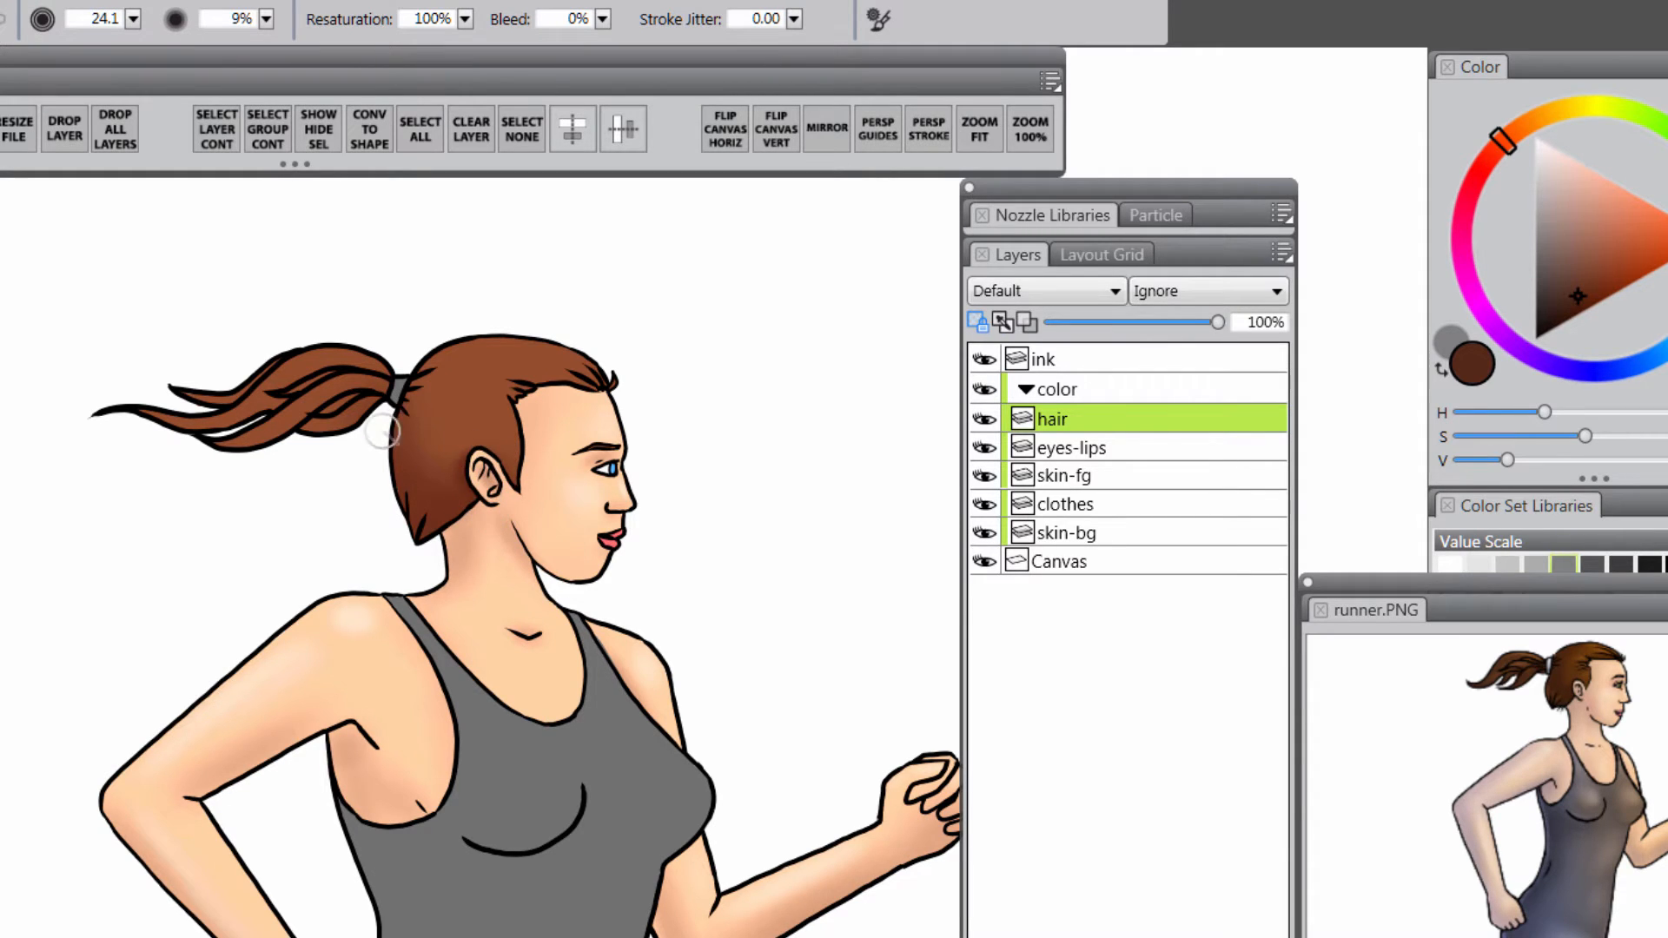
mouse_move(375, 394)
left_mouse_down()
mouse_move(254, 434)
mouse_move(351, 402)
mouse_move(146, 410)
mouse_move(207, 424)
mouse_move(156, 428)
mouse_move(333, 406)
mouse_move(328, 361)
mouse_move(199, 407)
mouse_move(240, 380)
mouse_move(228, 395)
mouse_move(369, 395)
left_mouse_up()
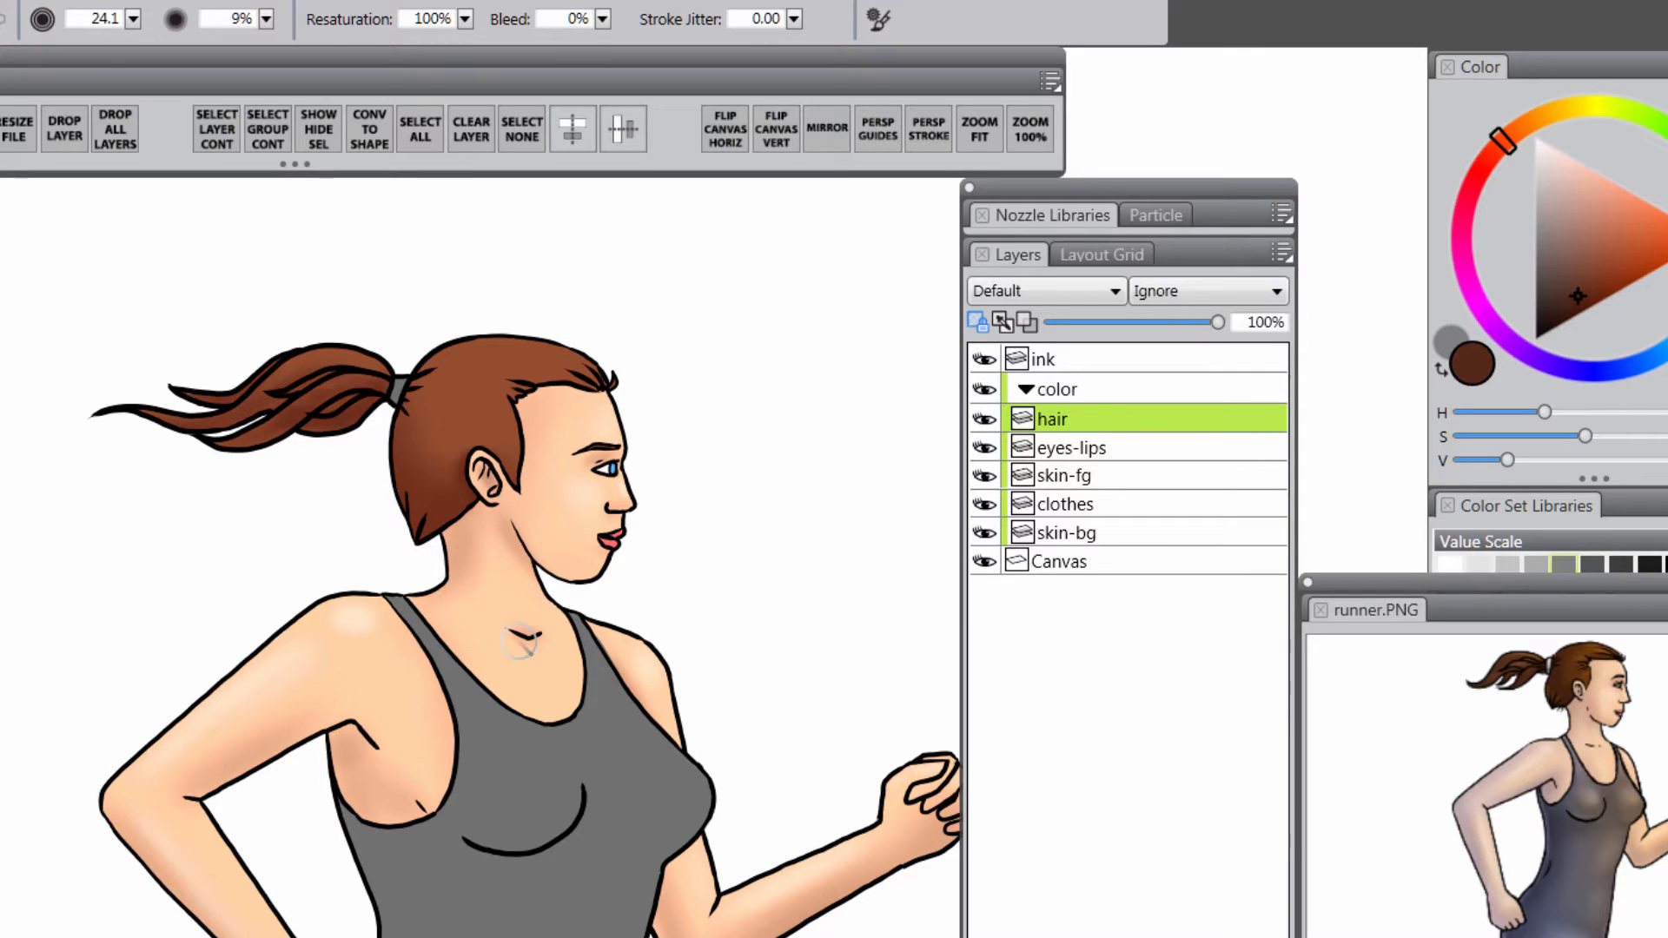
- Sample the hair's base brown, lighten it to a light orange-brown, and brush a highlight across the crown with a brush of about 22
left_click(509, 330, "alt")
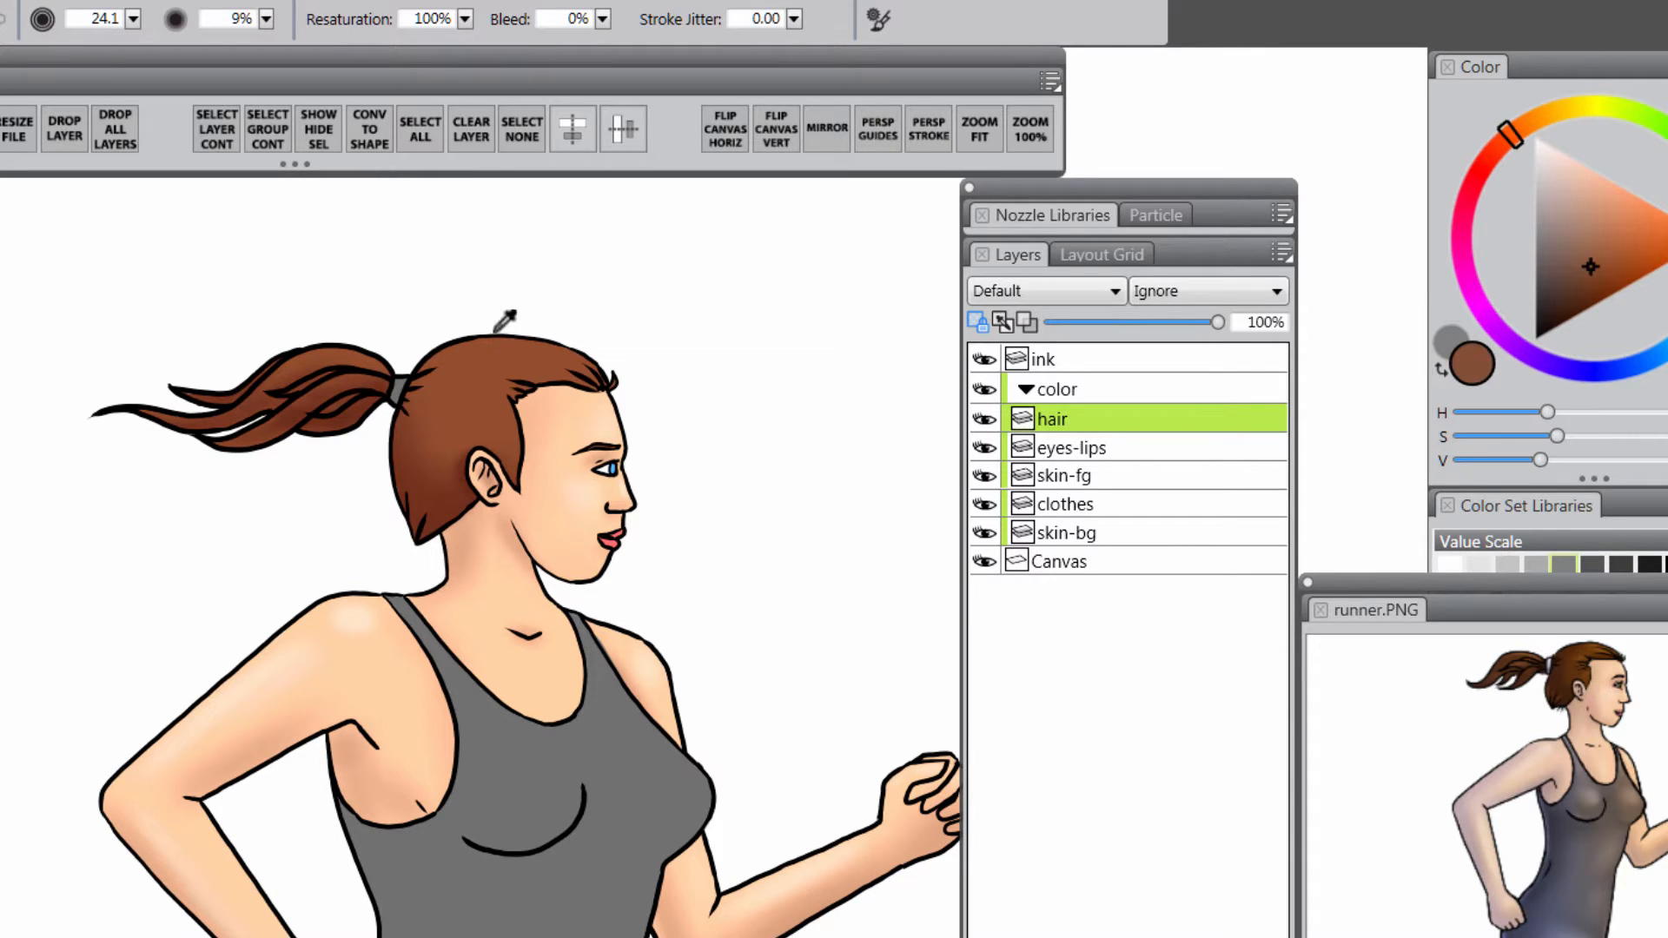
left_click(1612, 229)
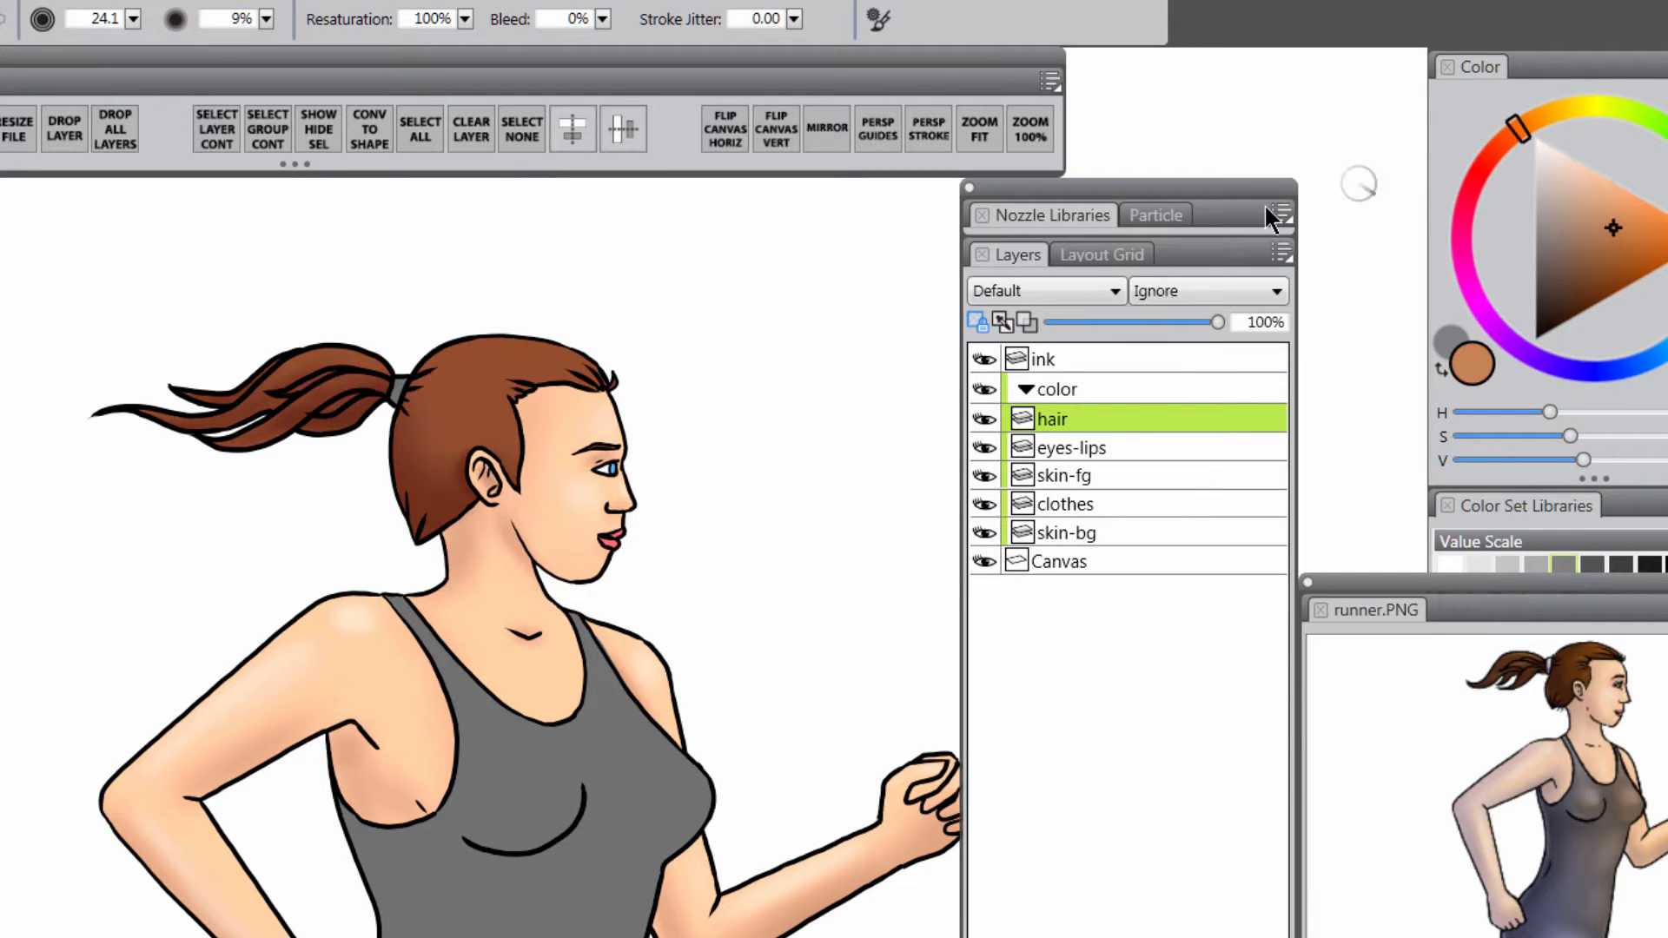
key("bracketleft")
key("bracketleft")
left_click_drag(597, 371, 454, 349)
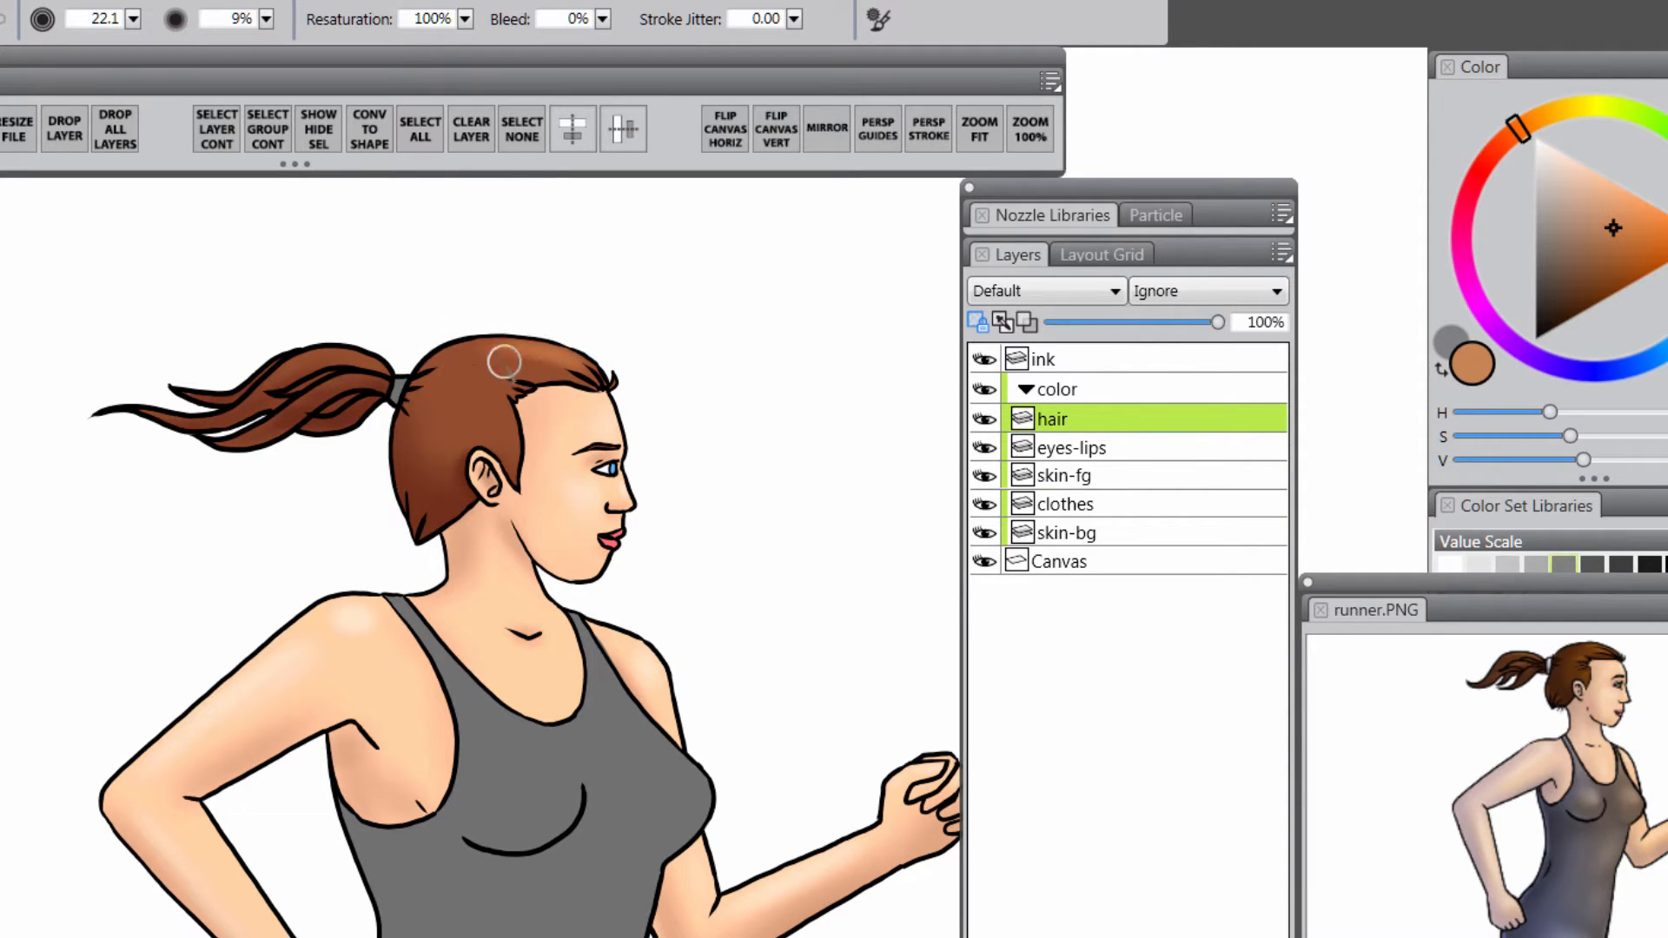
- Reduce the brush size to about 10 and highlight the ponytail strands with the light orange-brown
key("bracketleft")
key("bracketleft")
key("bracketleft")
key("bracketleft")
key("bracketleft")
key("bracketleft")
key("bracketleft")
key("bracketleft")
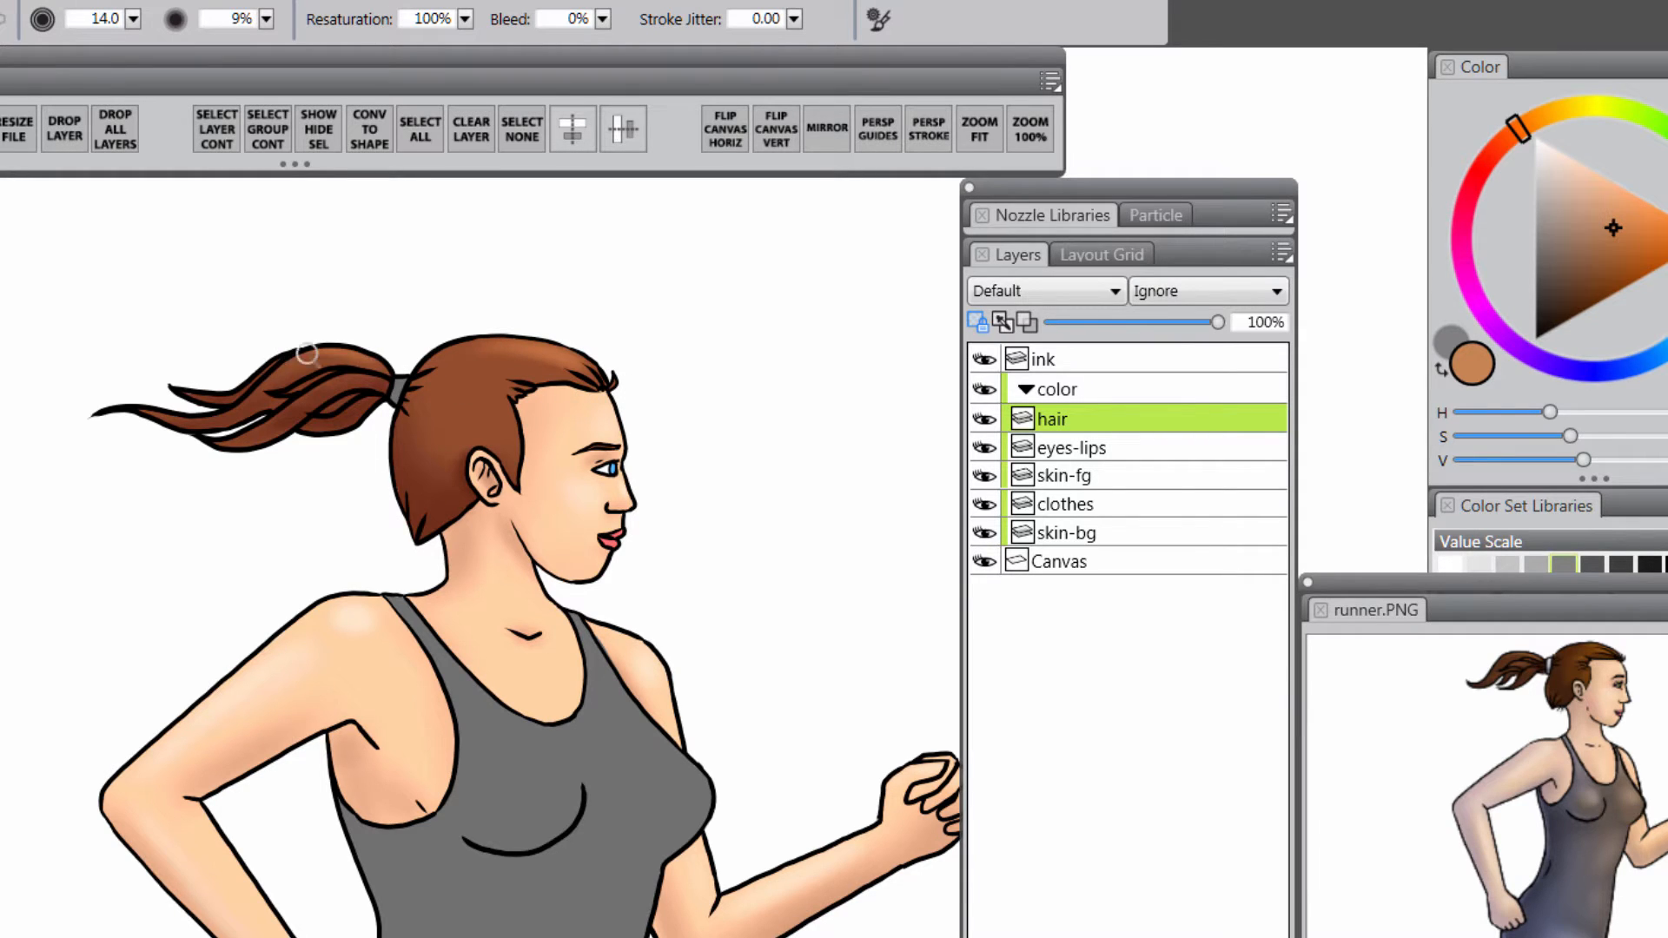
key("bracketleft")
key("bracketleft")
key("bracketleft")
key("bracketleft")
left_click_drag(379, 381, 282, 412)
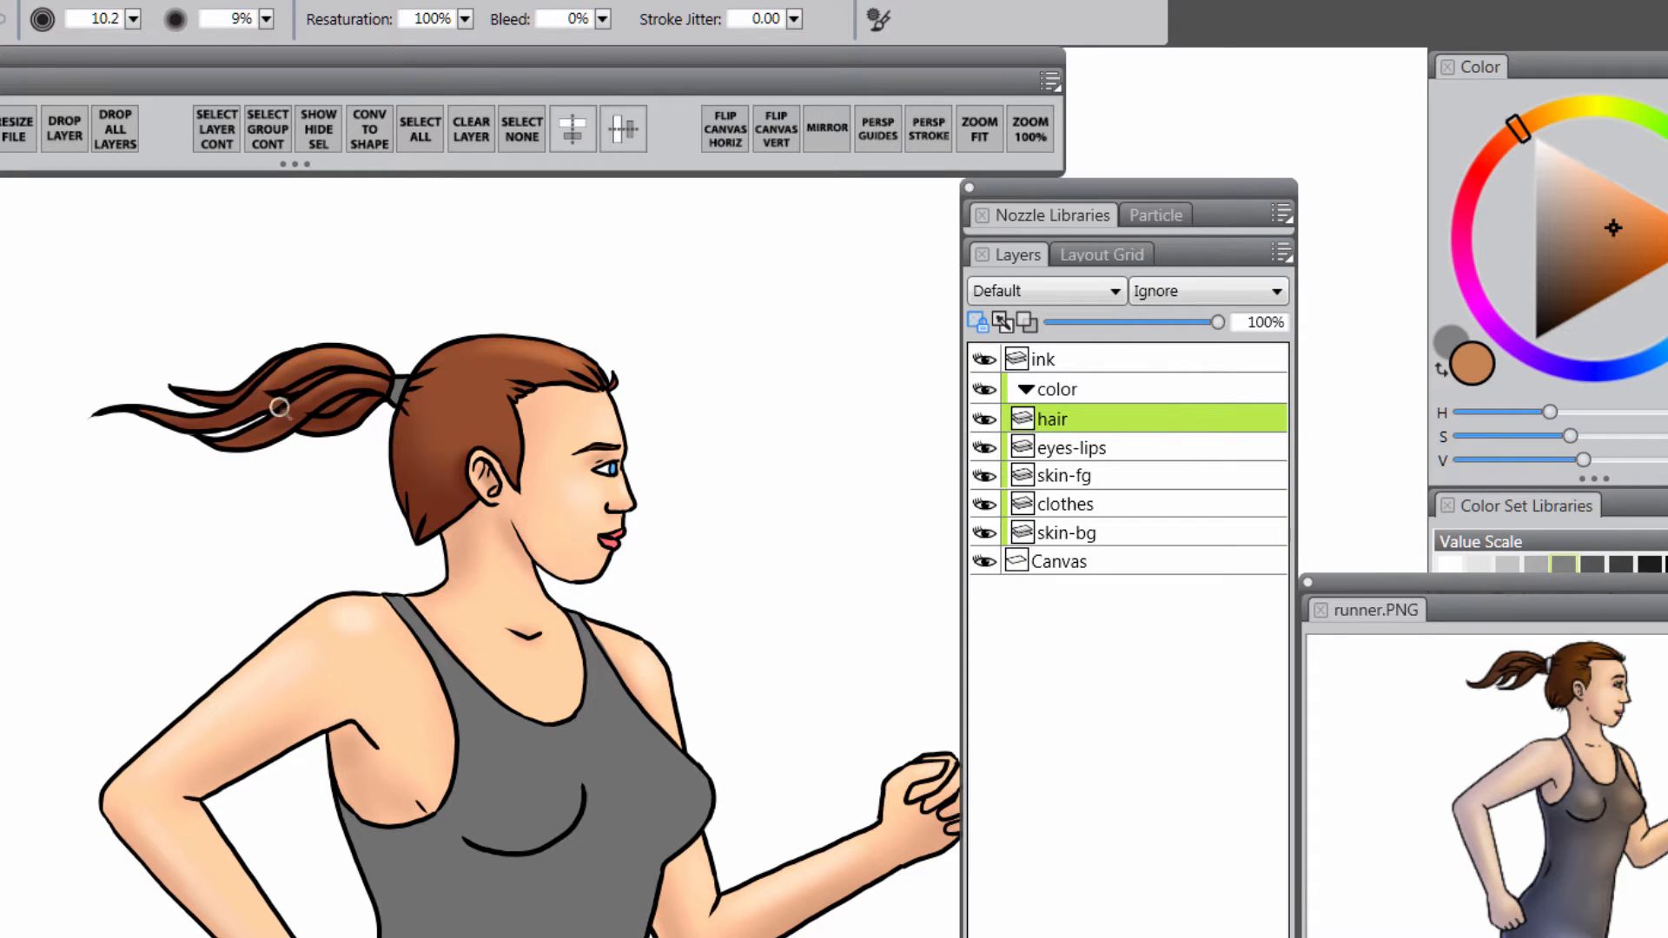
left_click_drag(282, 410, 261, 336)
- On the clothes layer, airbrush dark grey shadows under the bust with a brush size of 44.4
left_click_drag(608, 934, 611, 771)
left_click(1092, 504)
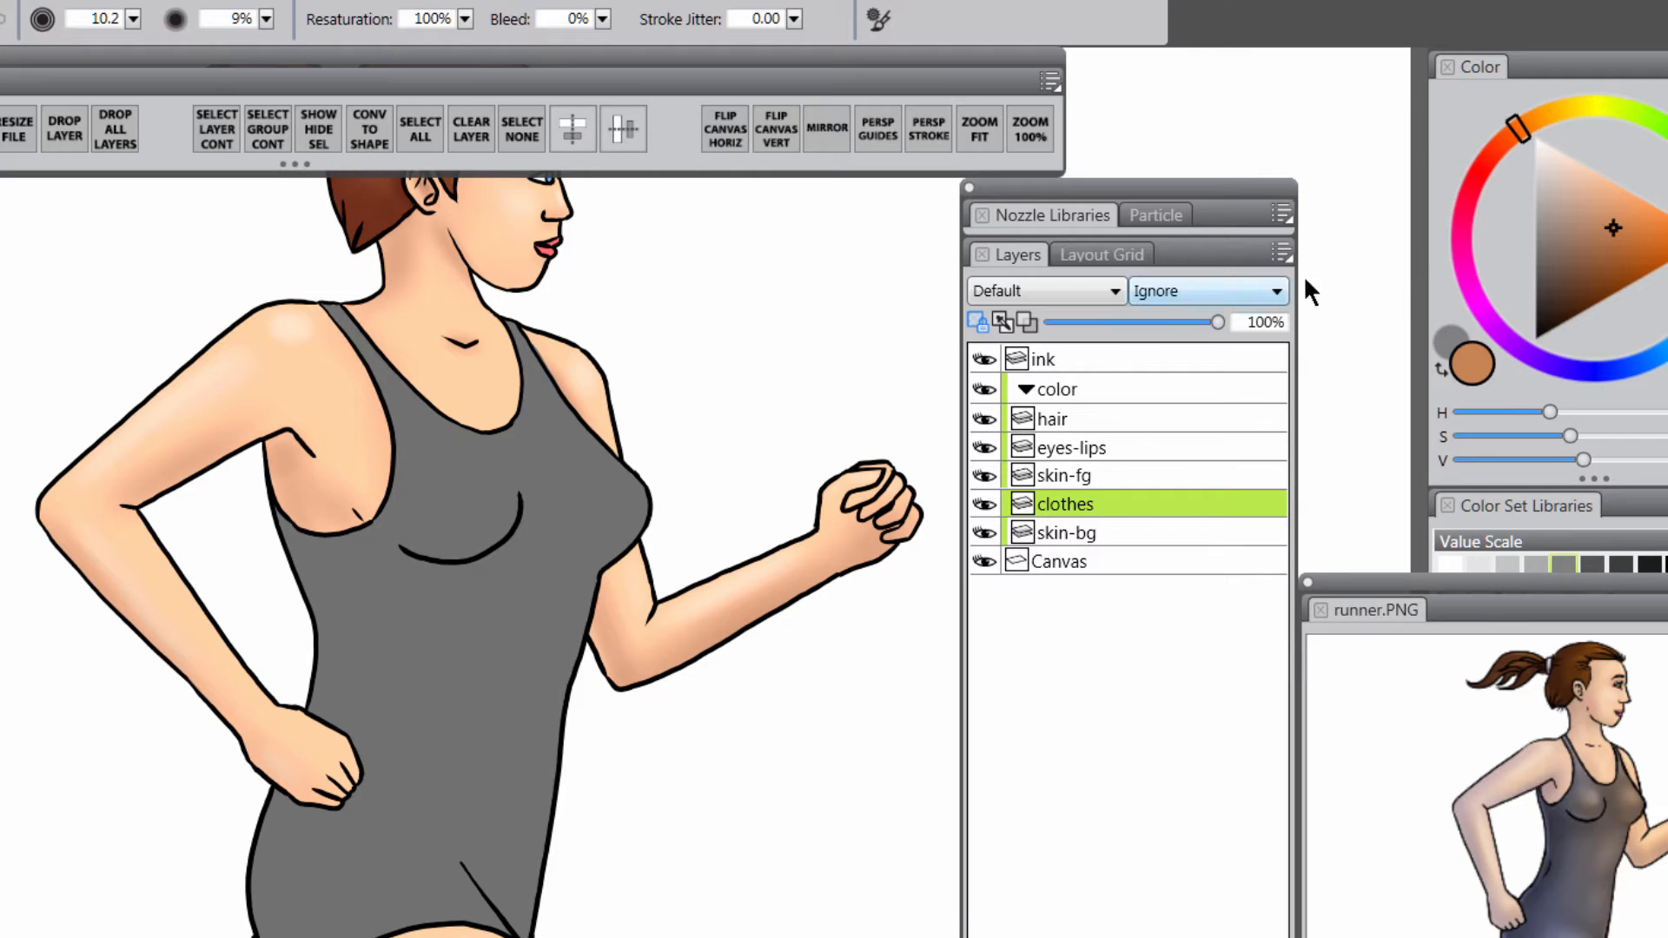
left_click(1535, 282)
key("bracketright")
key("bracketright")
key("bracketright")
key("bracketright")
key("bracketright")
key("bracketright")
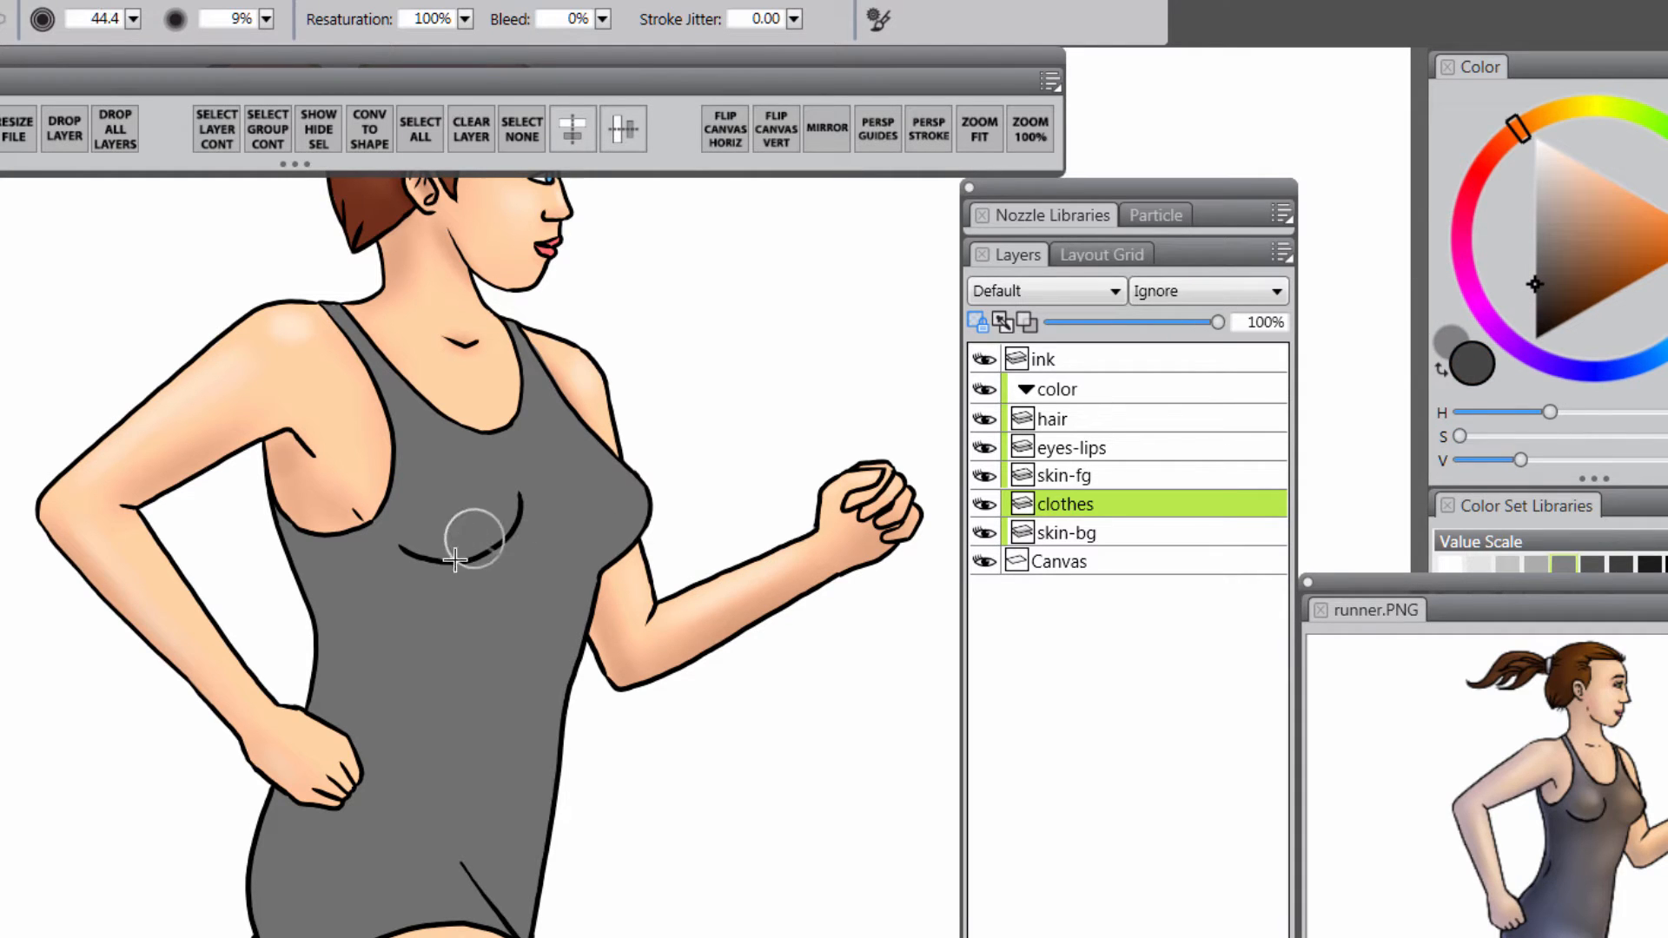
mouse_move(405, 549)
left_mouse_down()
mouse_move(506, 557)
mouse_move(530, 537)
mouse_move(420, 576)
mouse_move(348, 538)
mouse_move(477, 567)
mouse_move(523, 511)
mouse_move(455, 571)
mouse_move(377, 566)
mouse_move(434, 602)
mouse_move(503, 554)
mouse_move(475, 580)
mouse_move(410, 584)
mouse_move(479, 552)
mouse_move(478, 577)
mouse_move(435, 575)
mouse_move(619, 538)
mouse_move(568, 544)
mouse_move(584, 581)
left_mouse_up()
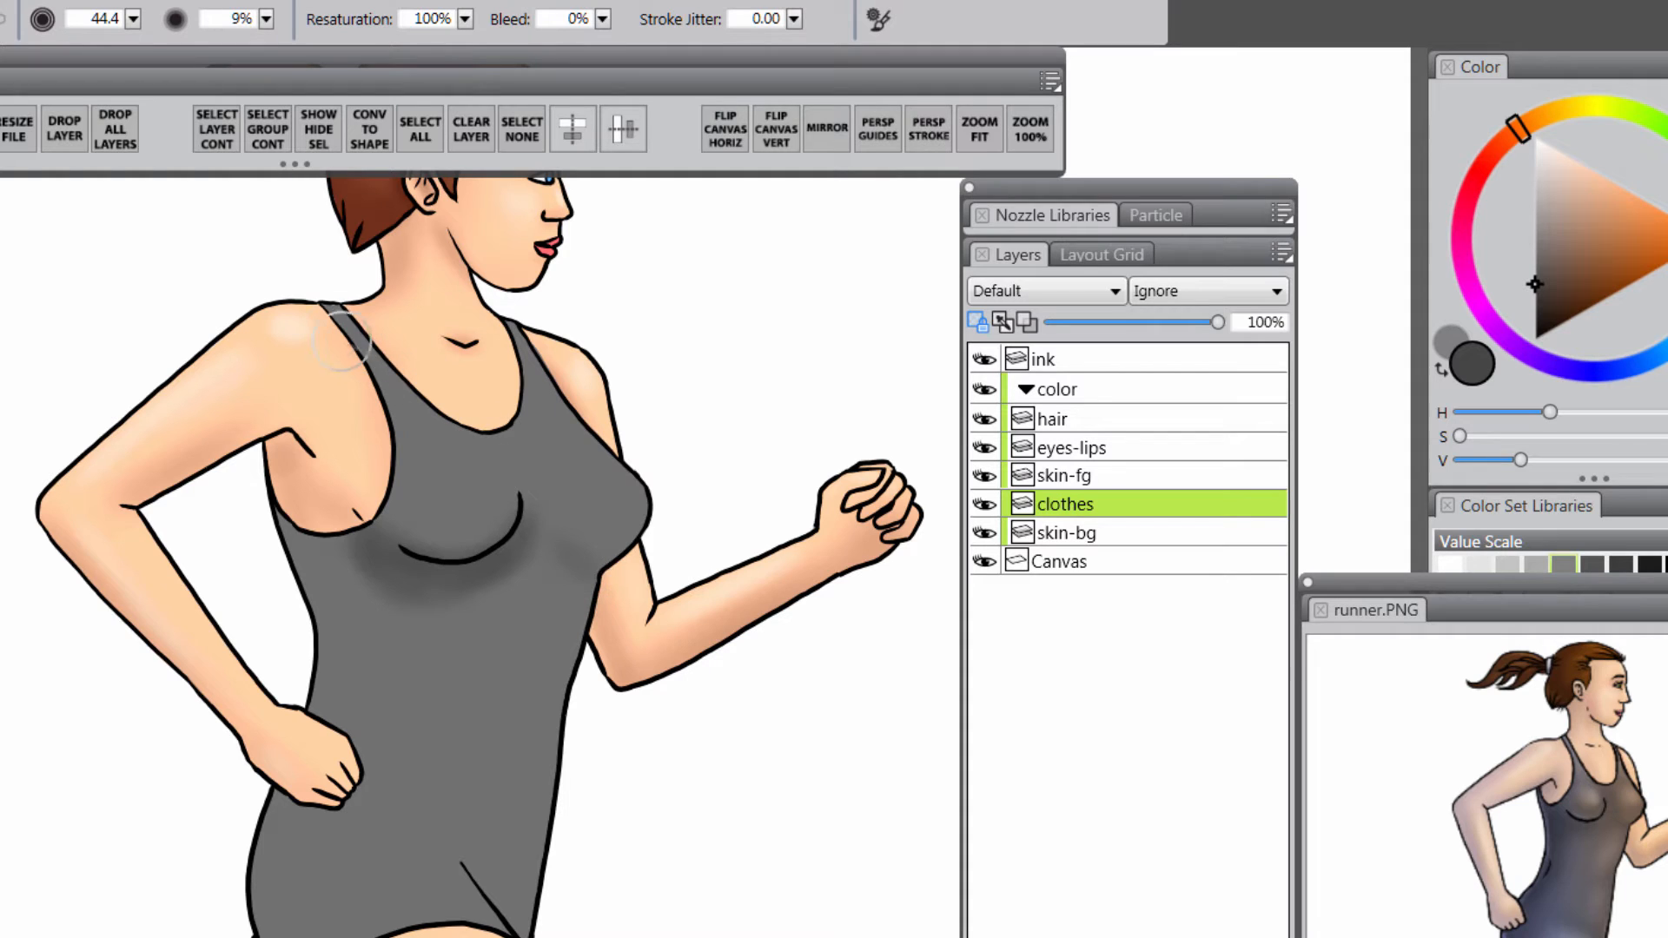
- Shade the tank top's back edge, waist and hips with the dark grey, starting with a large brush and reducing it for smaller areas
left_click_drag(276, 517, 297, 568)
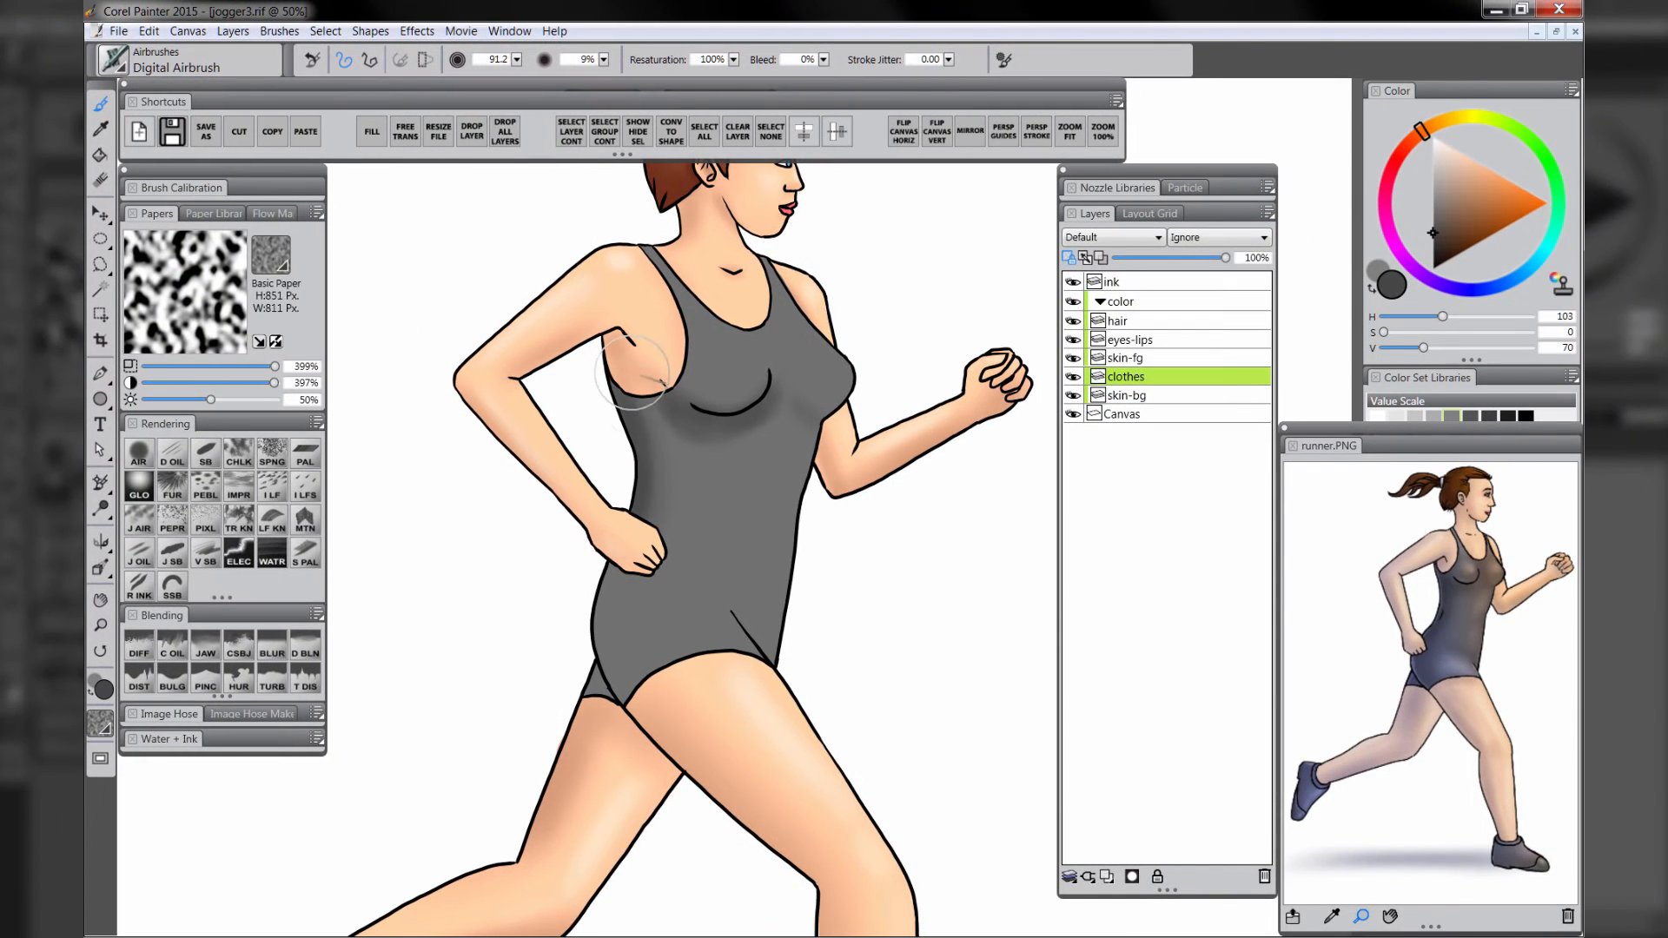
mouse_move(632, 371)
left_mouse_down()
mouse_move(630, 541)
mouse_move(639, 408)
mouse_move(605, 560)
mouse_move(630, 512)
mouse_move(616, 696)
mouse_move(601, 653)
mouse_move(610, 545)
mouse_move(610, 651)
mouse_move(652, 423)
mouse_move(634, 668)
mouse_move(626, 586)
mouse_move(690, 662)
mouse_move(770, 682)
mouse_move(722, 604)
mouse_move(661, 589)
mouse_move(704, 624)
mouse_move(709, 594)
mouse_move(738, 614)
mouse_move(704, 597)
mouse_move(730, 647)
mouse_move(631, 608)
mouse_move(623, 620)
mouse_move(787, 629)
mouse_move(738, 615)
mouse_move(766, 653)
left_mouse_up()
key("bracketleft")
key("bracketleft")
key("bracketleft")
key("bracketleft")
key("bracketleft")
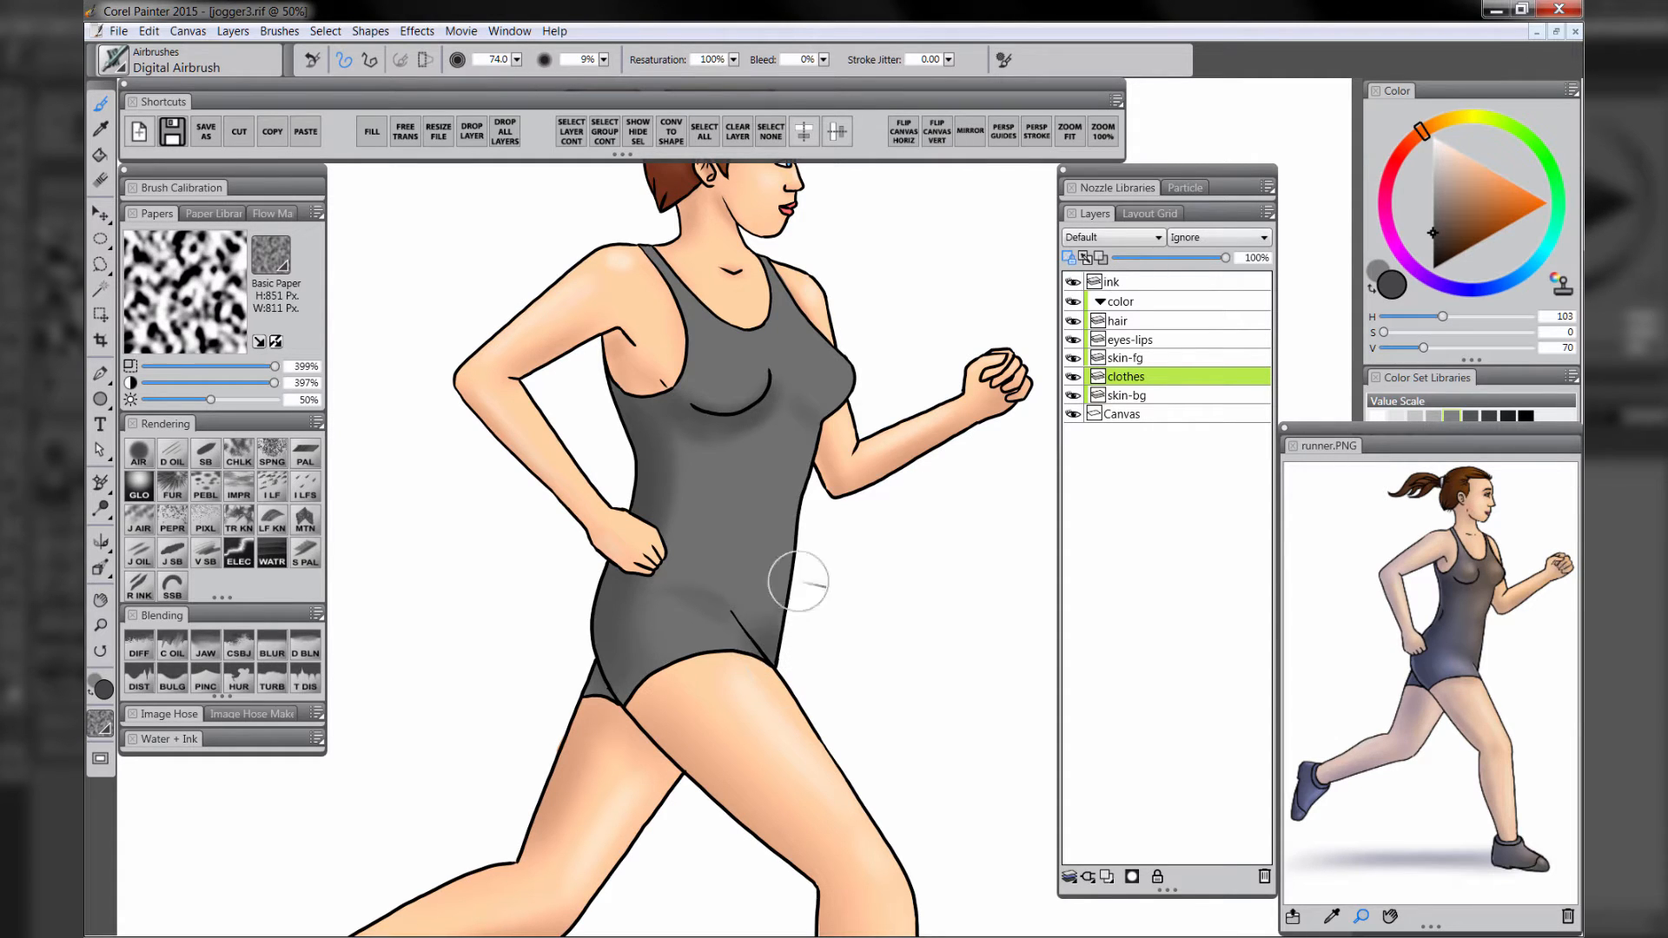
key("bracketleft")
key("bracketleft")
key("bracketleft")
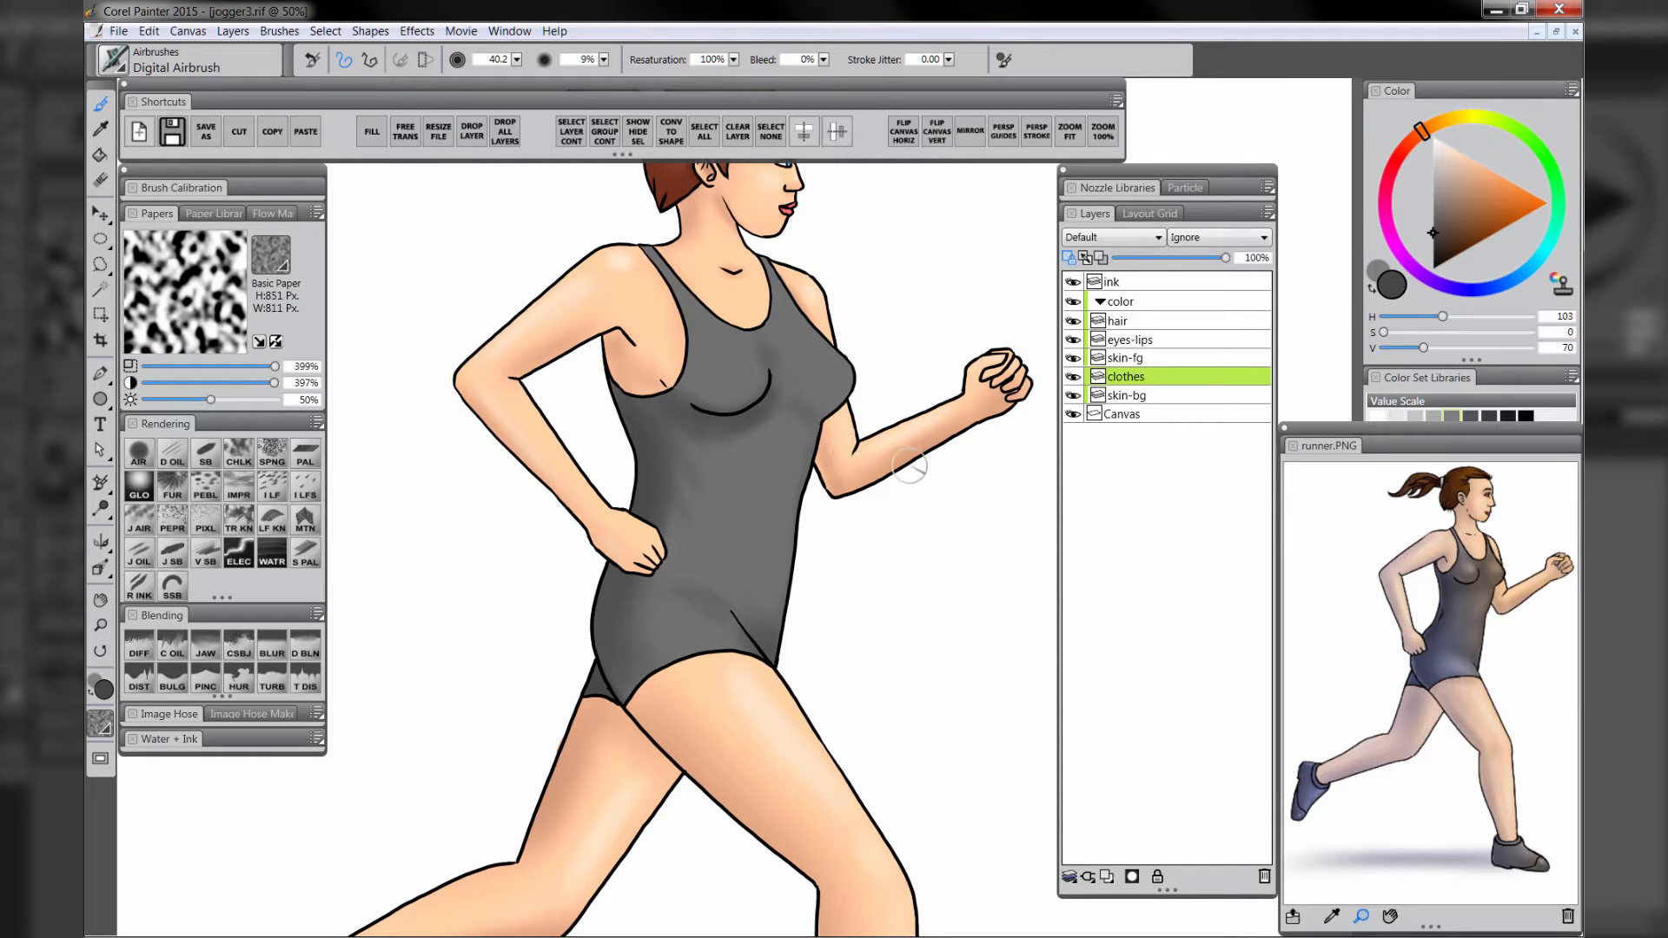
- Switch to a light grey with V 185 and airbrush small highlights on both sides of the bust
left_click(1431, 174)
key("bracketright")
key("bracketright")
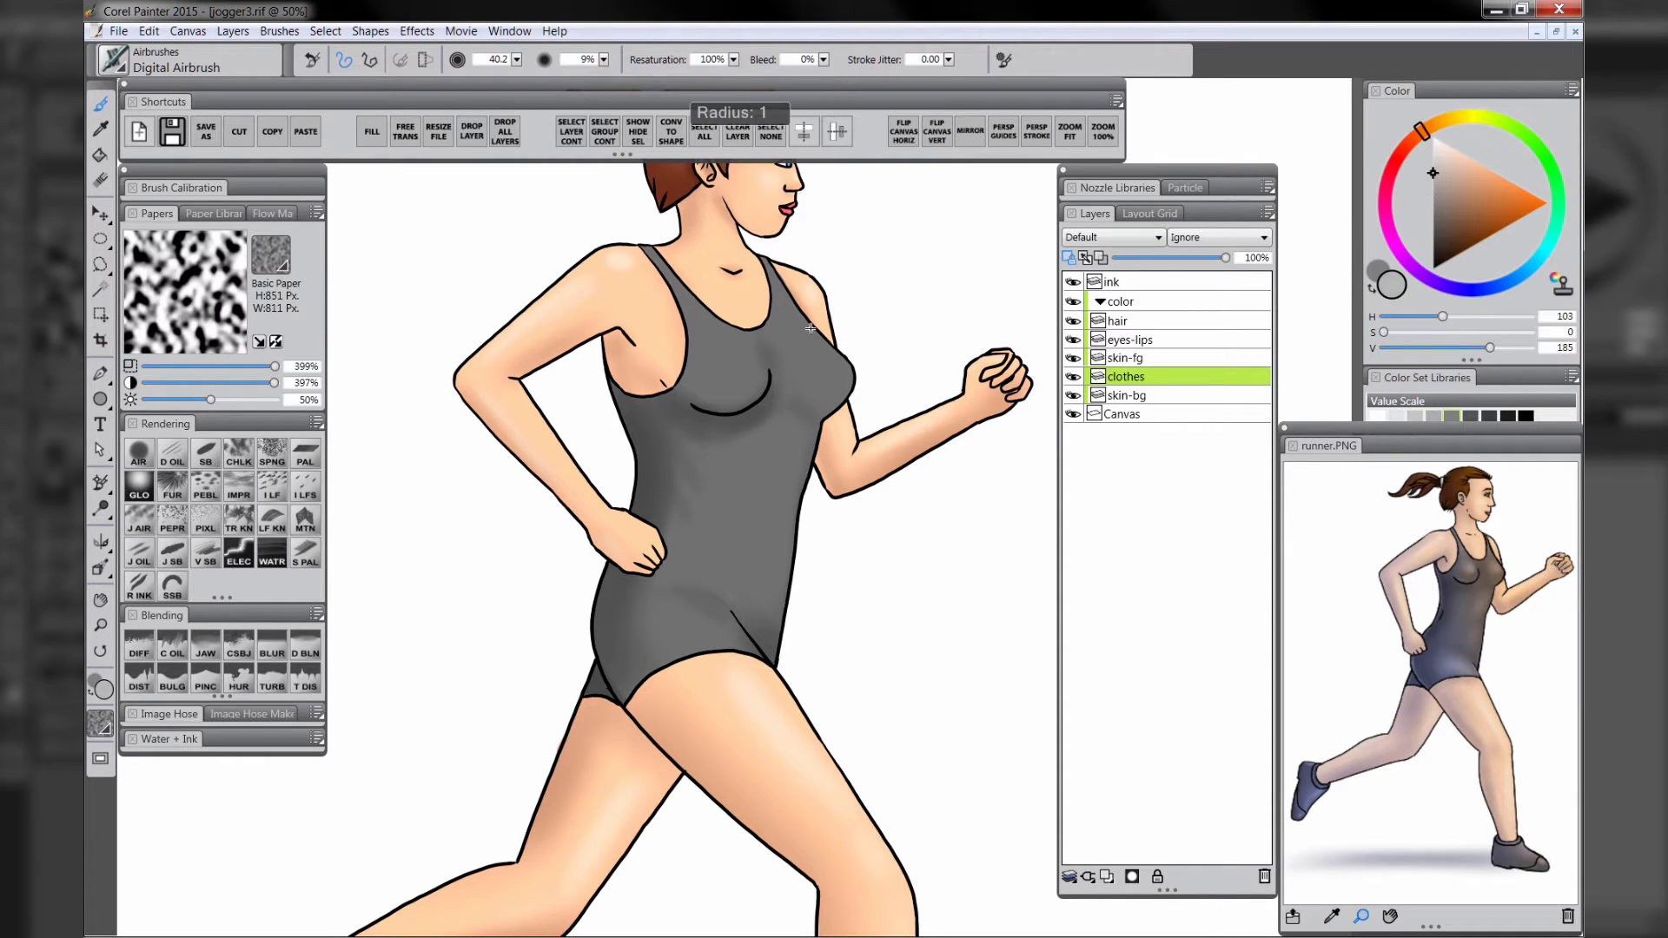
key("bracketleft")
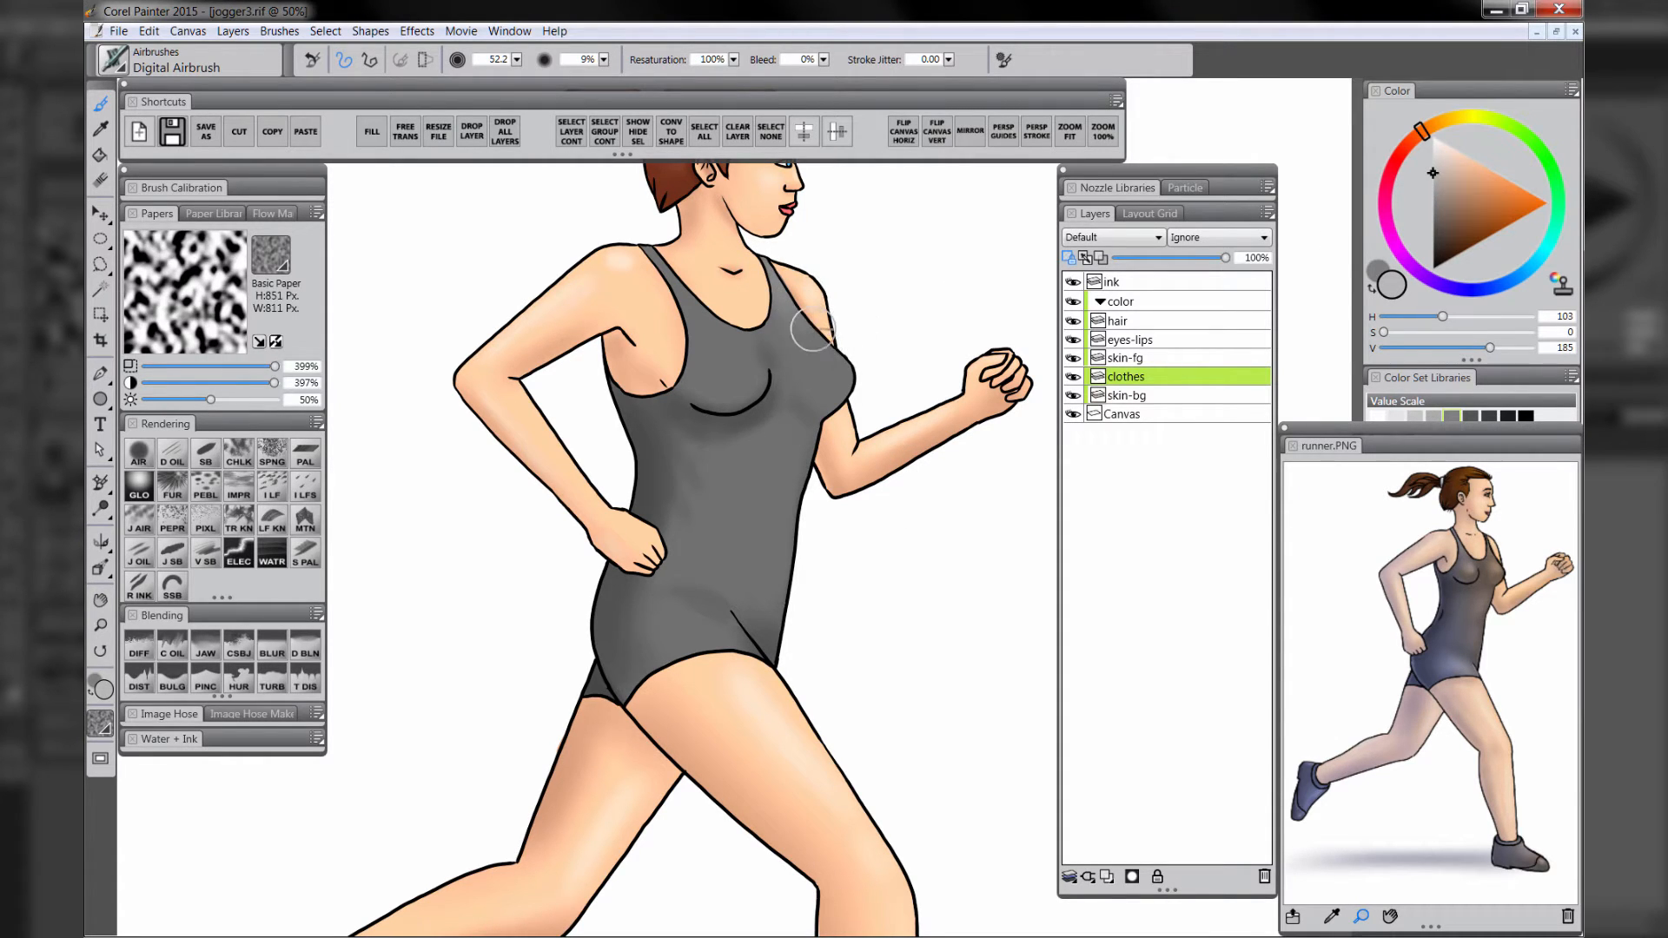
key("bracketleft")
key("bracketleft")
mouse_move(807, 343)
left_mouse_down()
mouse_move(827, 365)
mouse_move(742, 369)
mouse_move(744, 335)
left_mouse_up()
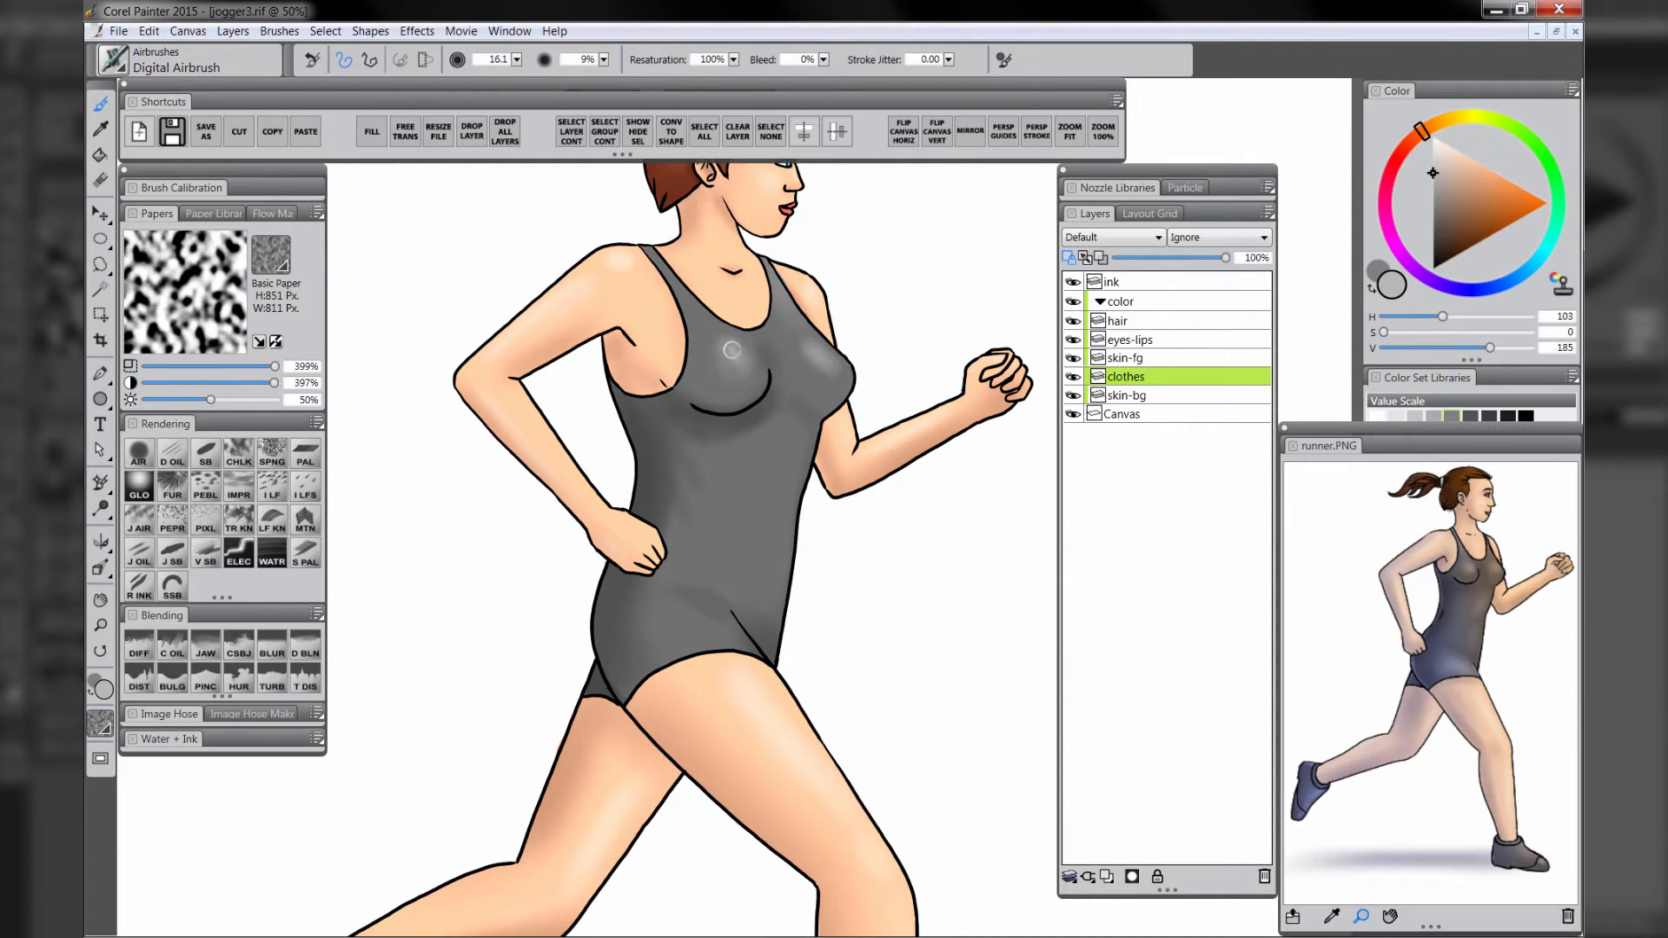
- Highlight the shoulder strap, belly and hip edge with the light grey, varying the brush size down to 8 for fine areas
mouse_move(663, 263)
left_mouse_down()
mouse_move(810, 275)
mouse_move(658, 252)
left_mouse_up()
key("bracketright")
key("bracketright")
key("bracketright")
key("bracketright")
key("bracketright")
key("bracketright")
key("bracketright")
key("bracketright")
left_click_drag(782, 447, 746, 588)
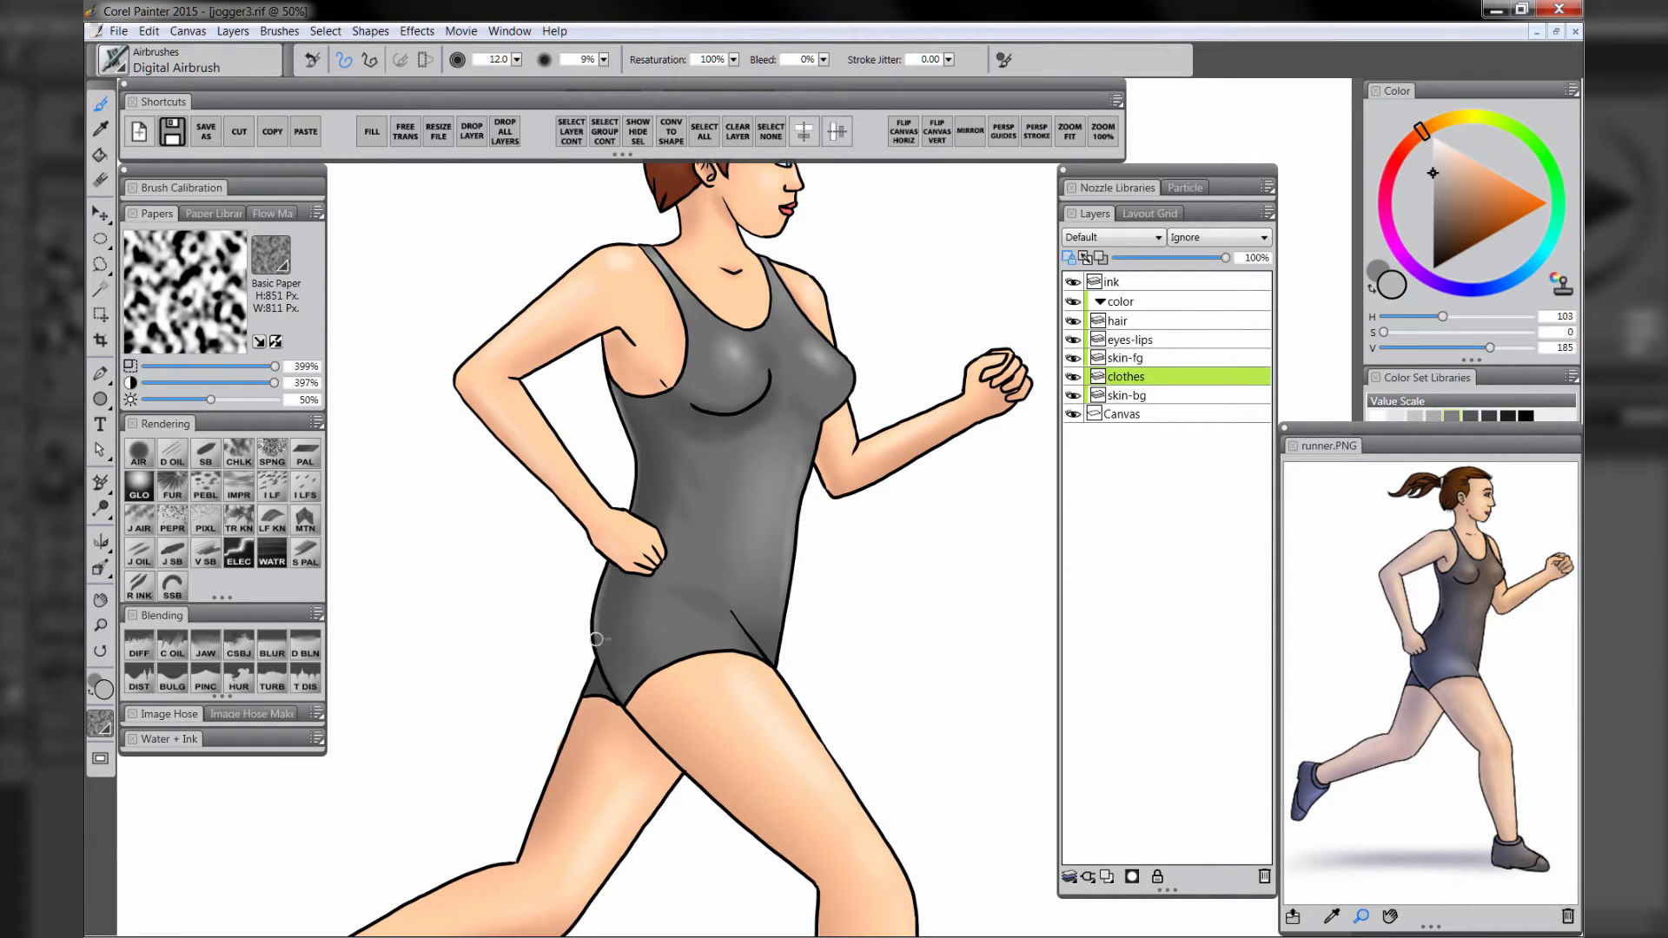
key("bracketleft")
key("bracketleft")
key("bracketleft")
key("bracketleft")
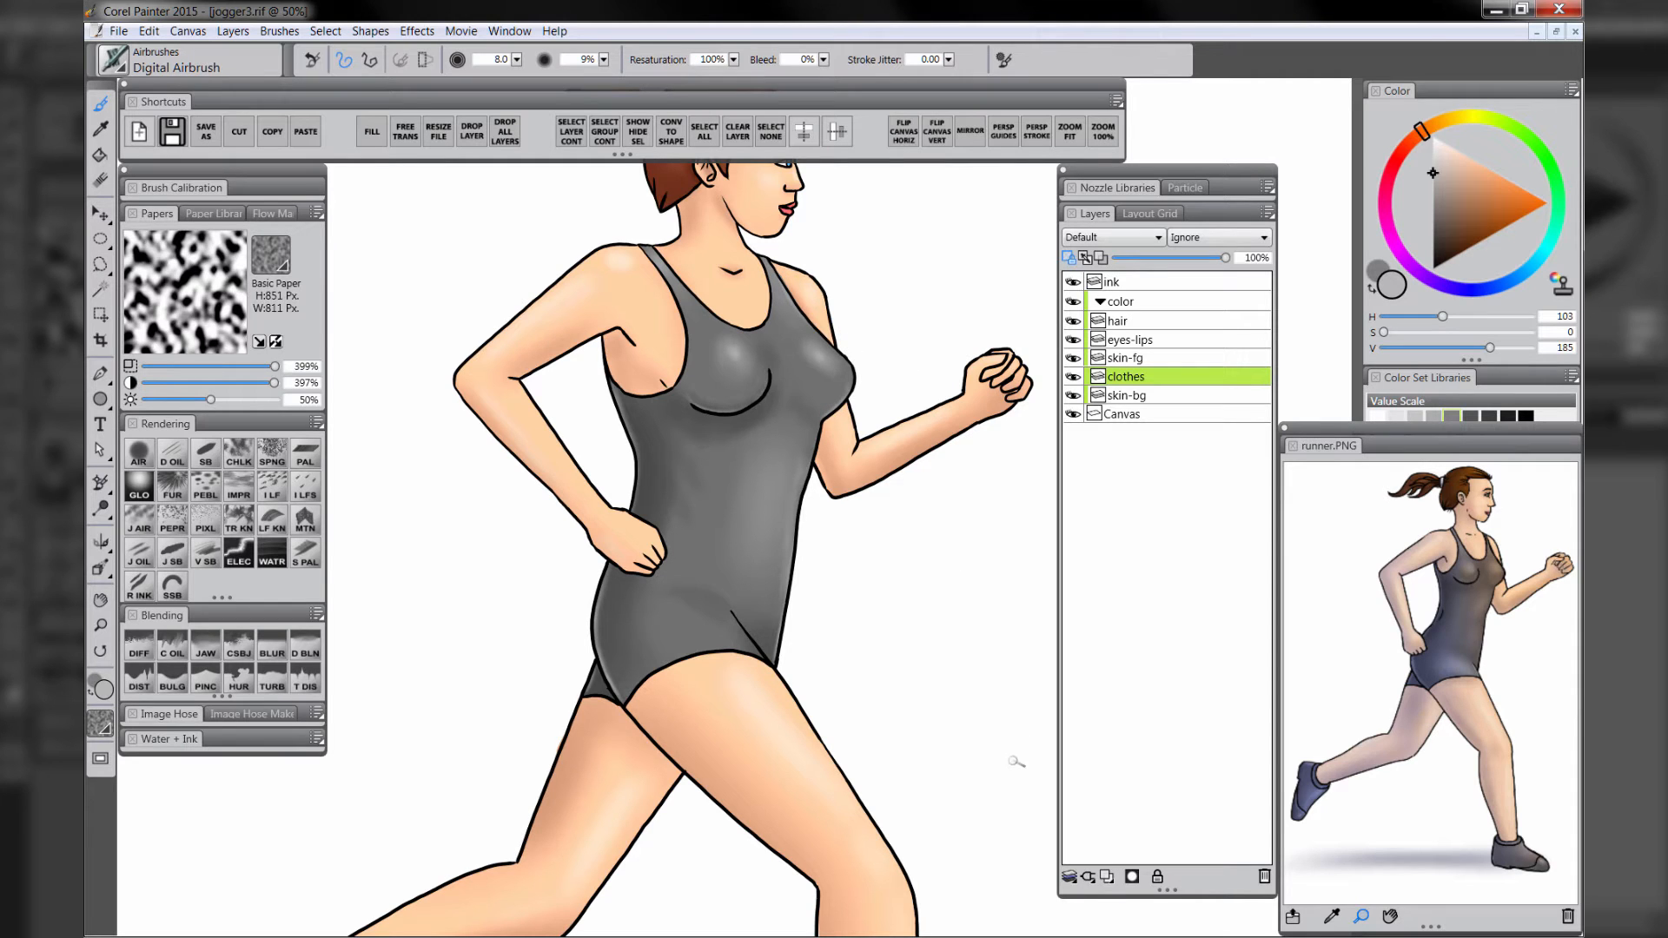
- Switch to a near-black grey with V 31 and deepen the clothing shadows along the back, buttocks and upper thigh edge
left_click(1429, 256)
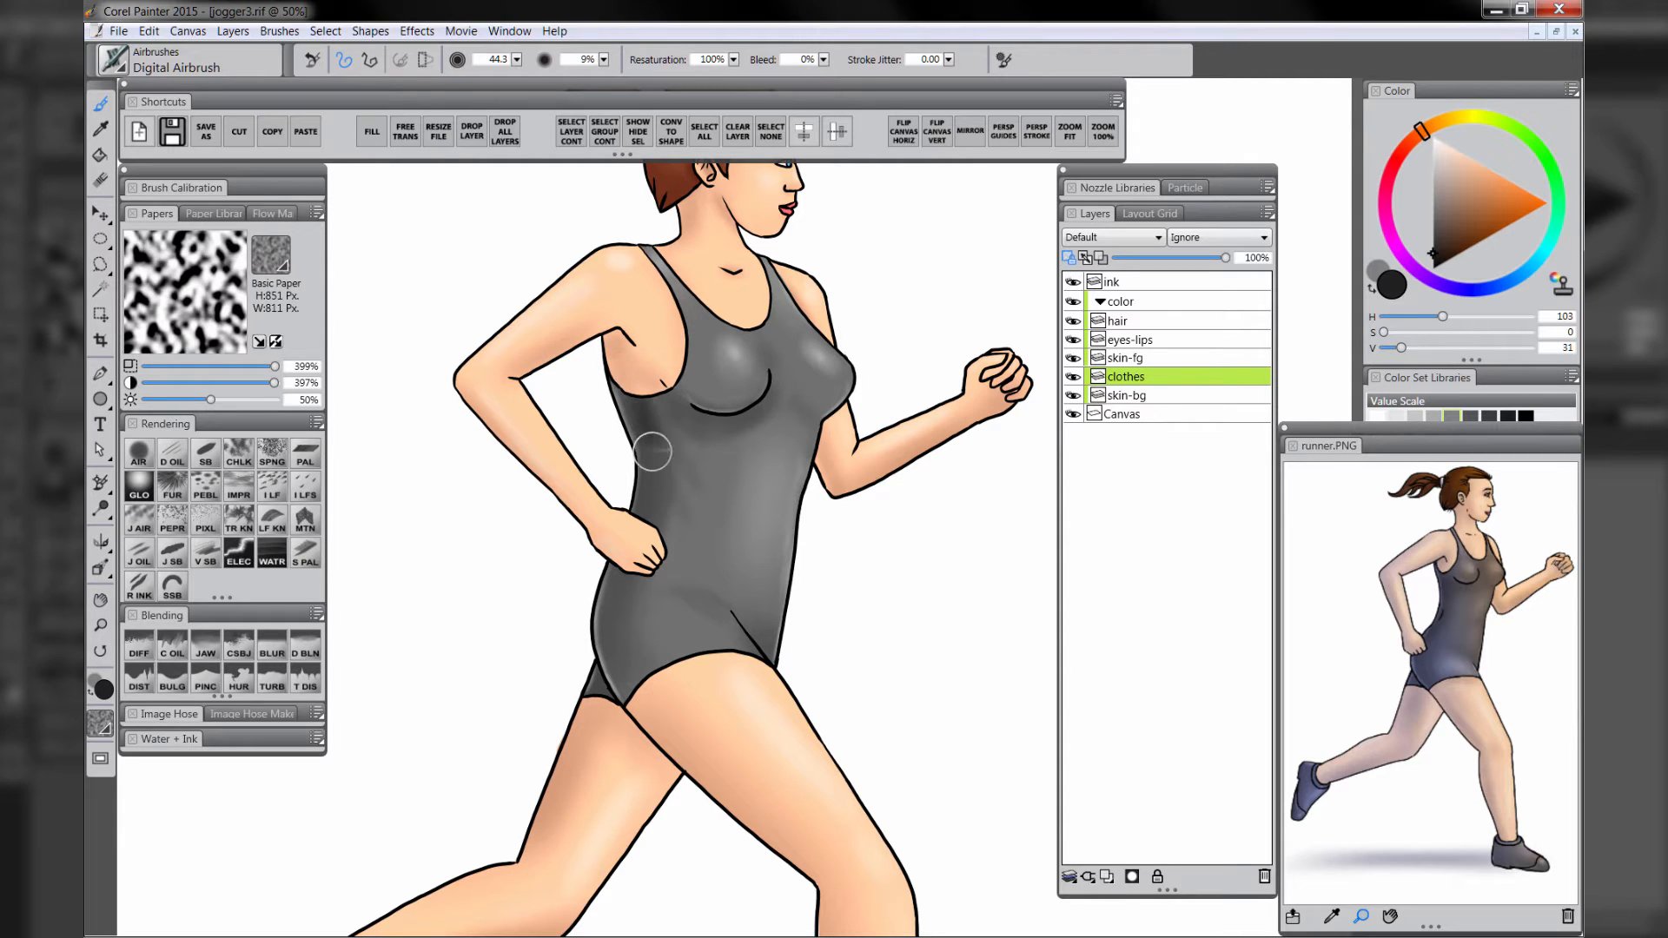
mouse_move(622, 585)
left_mouse_down()
mouse_move(636, 689)
mouse_move(607, 681)
mouse_move(602, 697)
mouse_move(653, 702)
mouse_move(626, 663)
mouse_move(658, 696)
left_mouse_up()
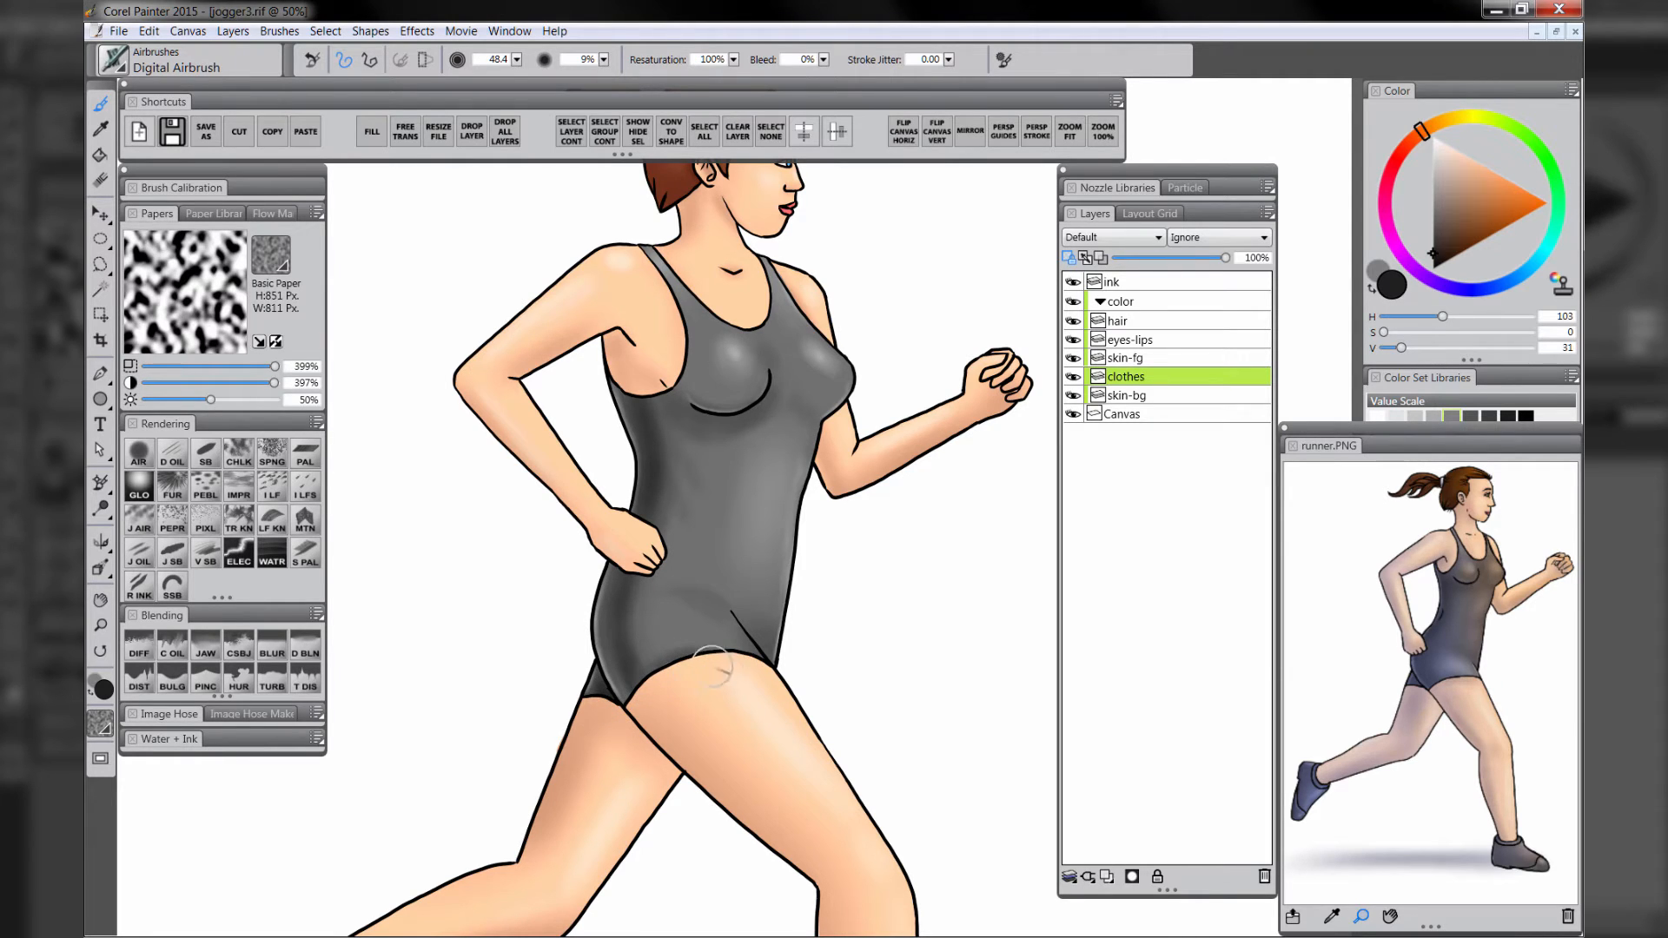
mouse_move(772, 646)
left_mouse_down()
mouse_move(775, 605)
mouse_move(749, 627)
left_mouse_up()
left_click_drag(651, 613, 648, 640)
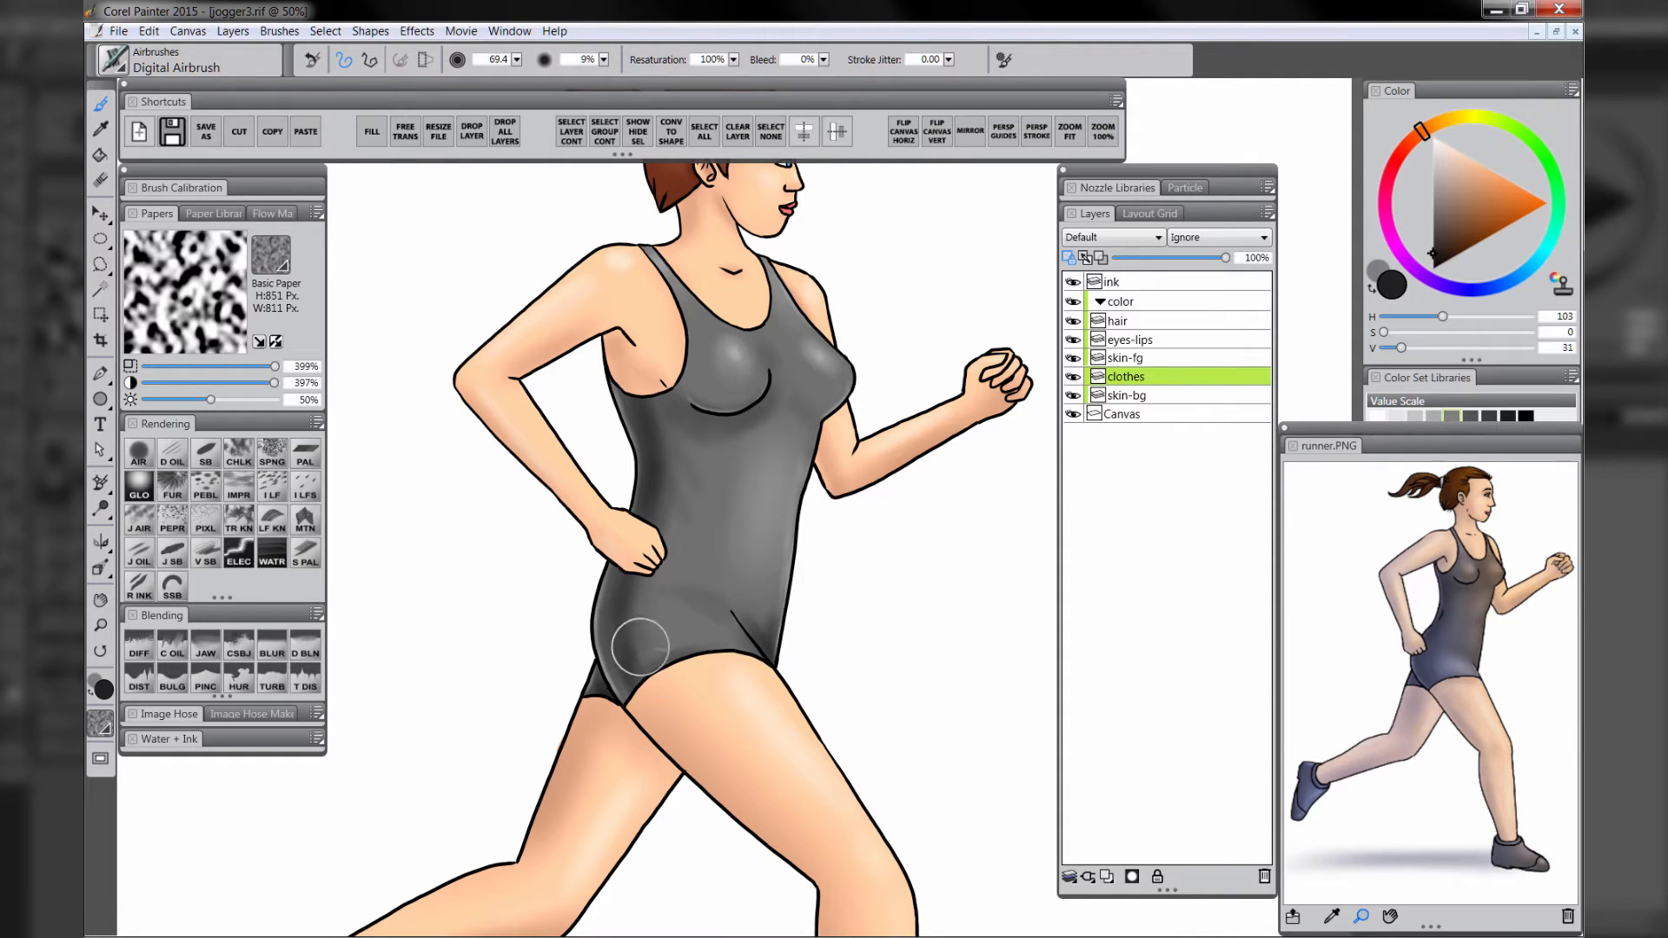
- Deepen the shadow directly beneath the bust line with the near-black grey, using a finer brush
left_click_drag(720, 468, 720, 475)
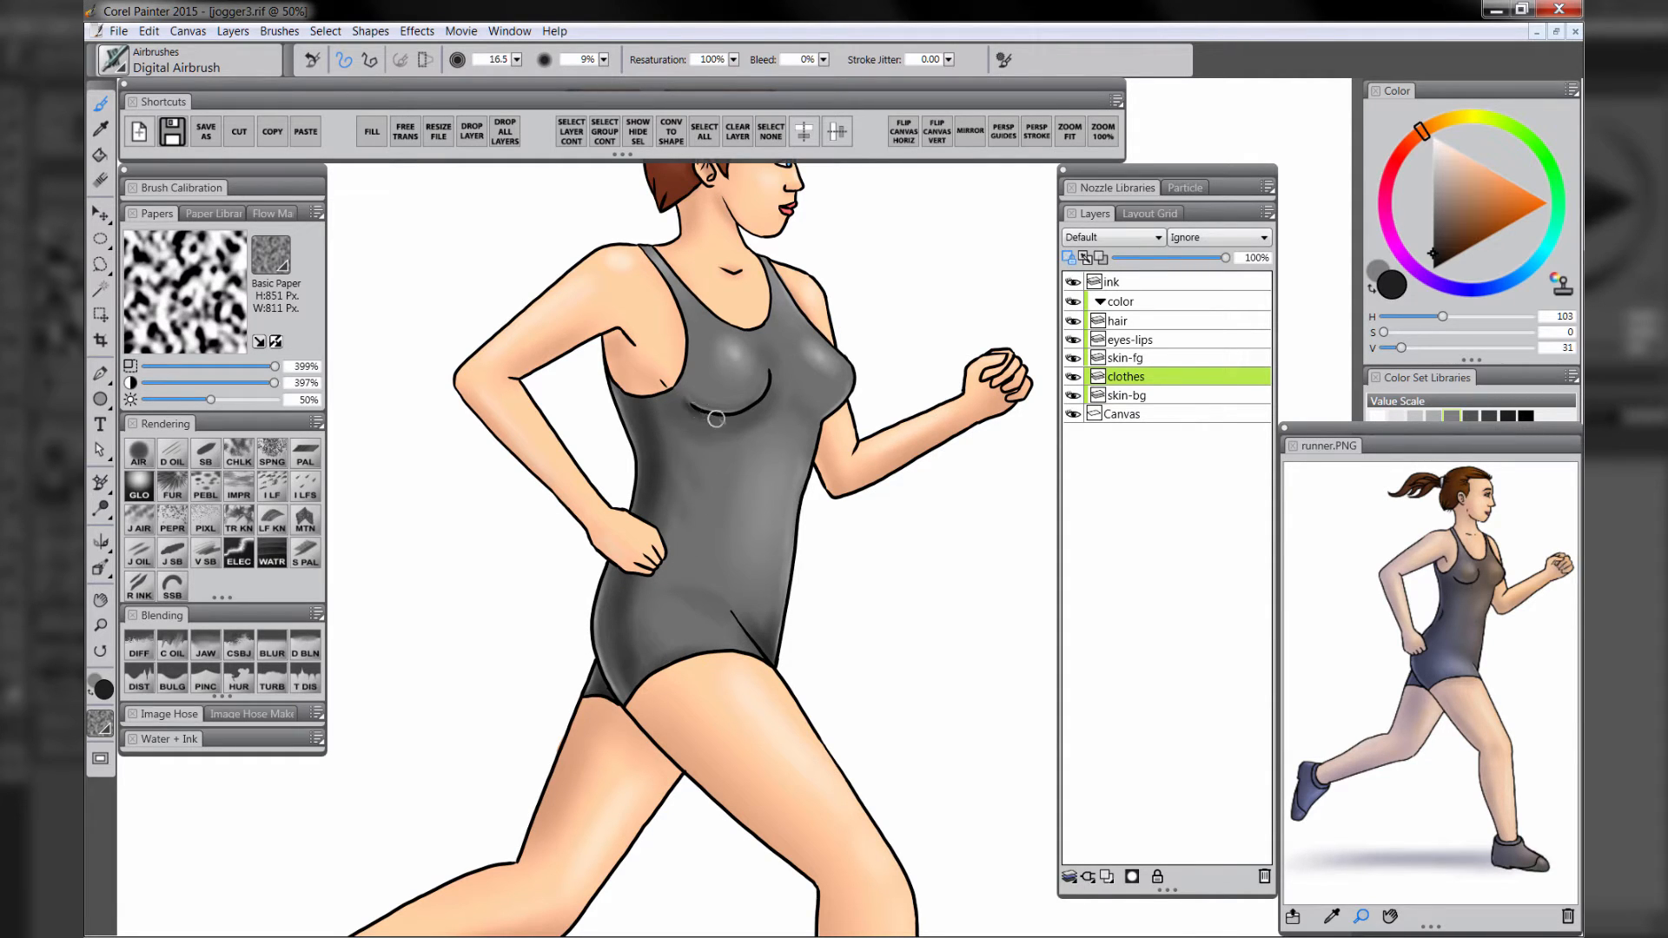
mouse_move(684, 402)
left_mouse_down()
mouse_move(750, 411)
mouse_move(723, 428)
mouse_move(701, 424)
mouse_move(770, 383)
mouse_move(673, 409)
left_mouse_up()
key("]")
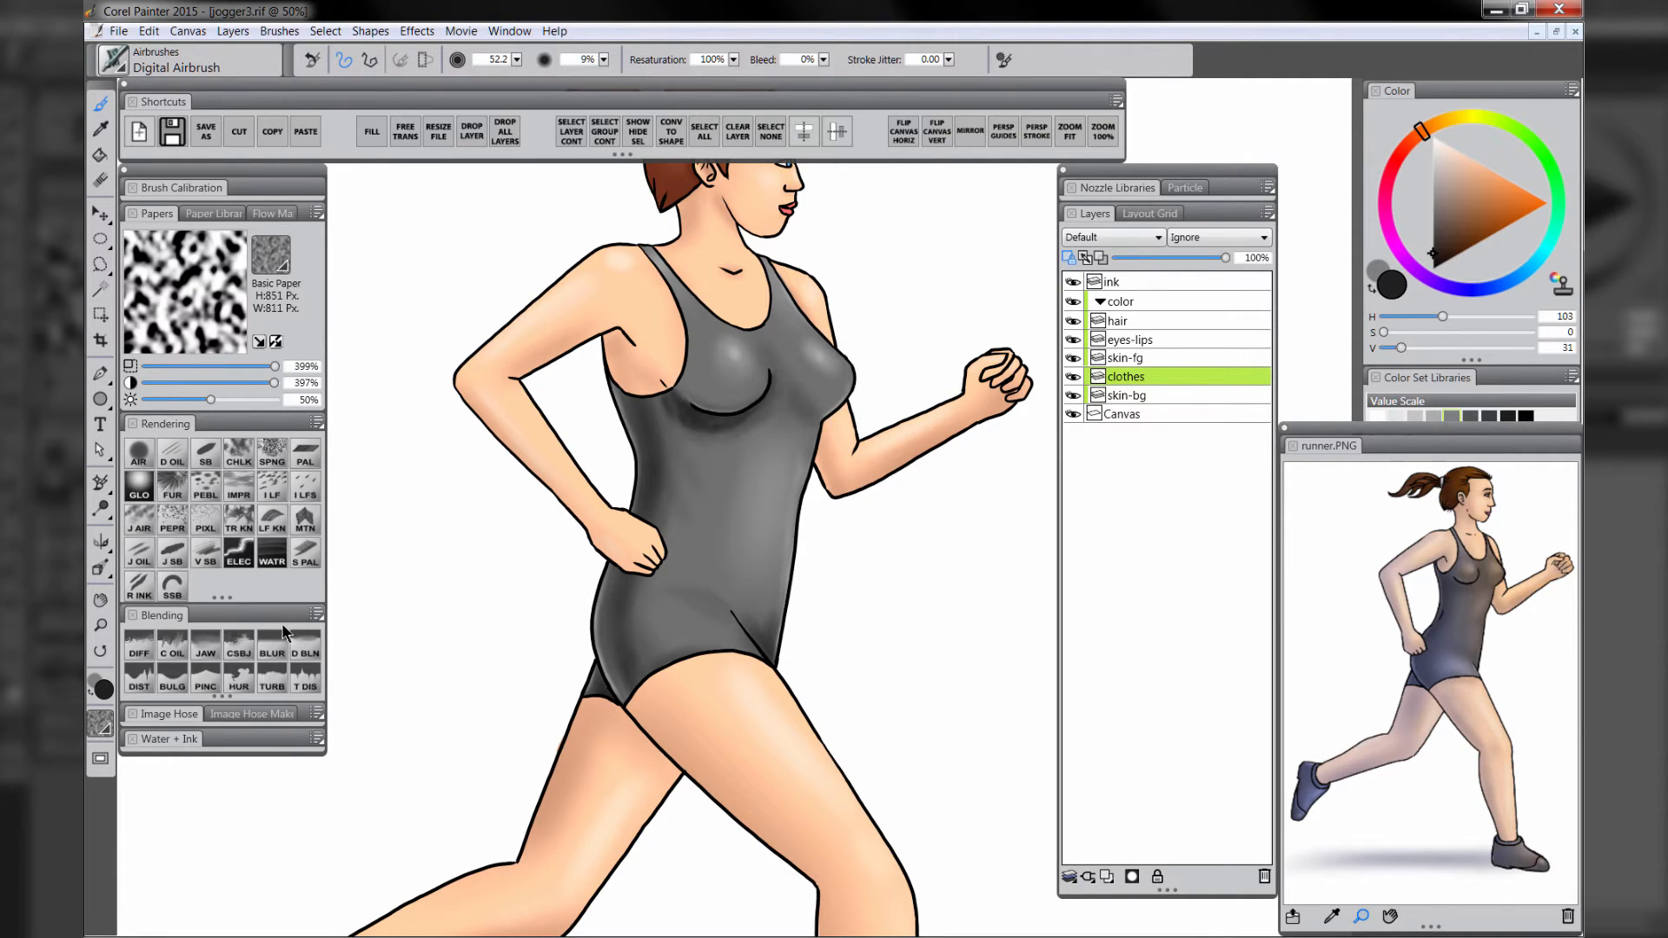
key("[")
- Soften the shadows under the bust, along the waist and around the hips with the Diffuse Blur blender
left_click_drag(738, 292, 848, 294)
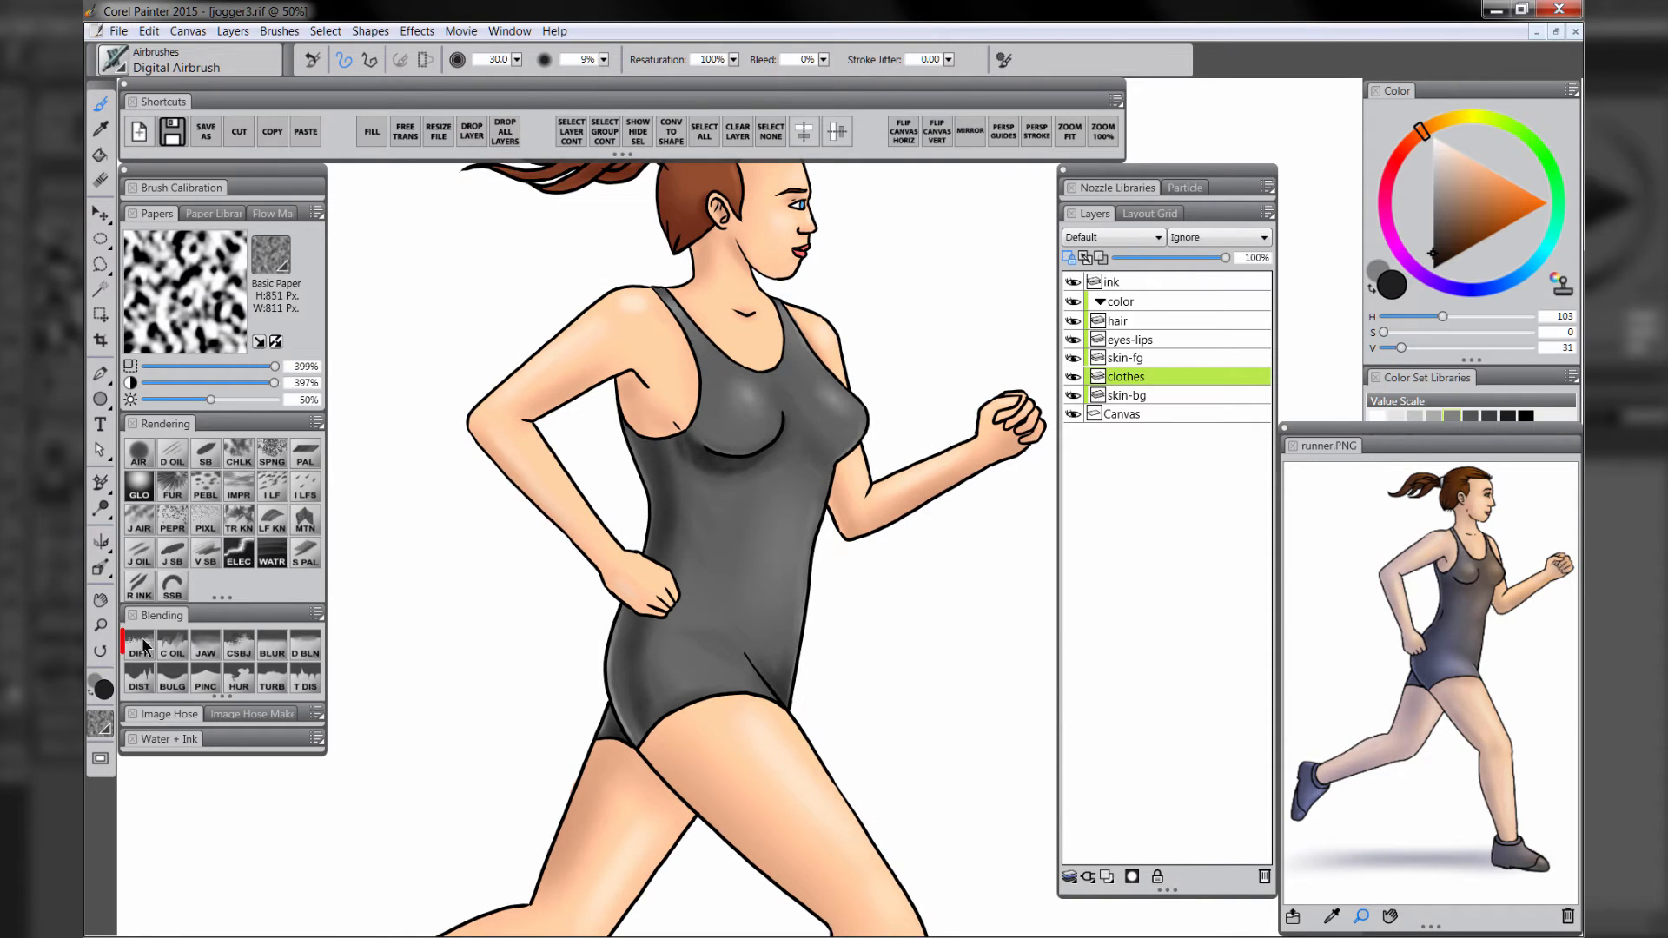
left_click(139, 652)
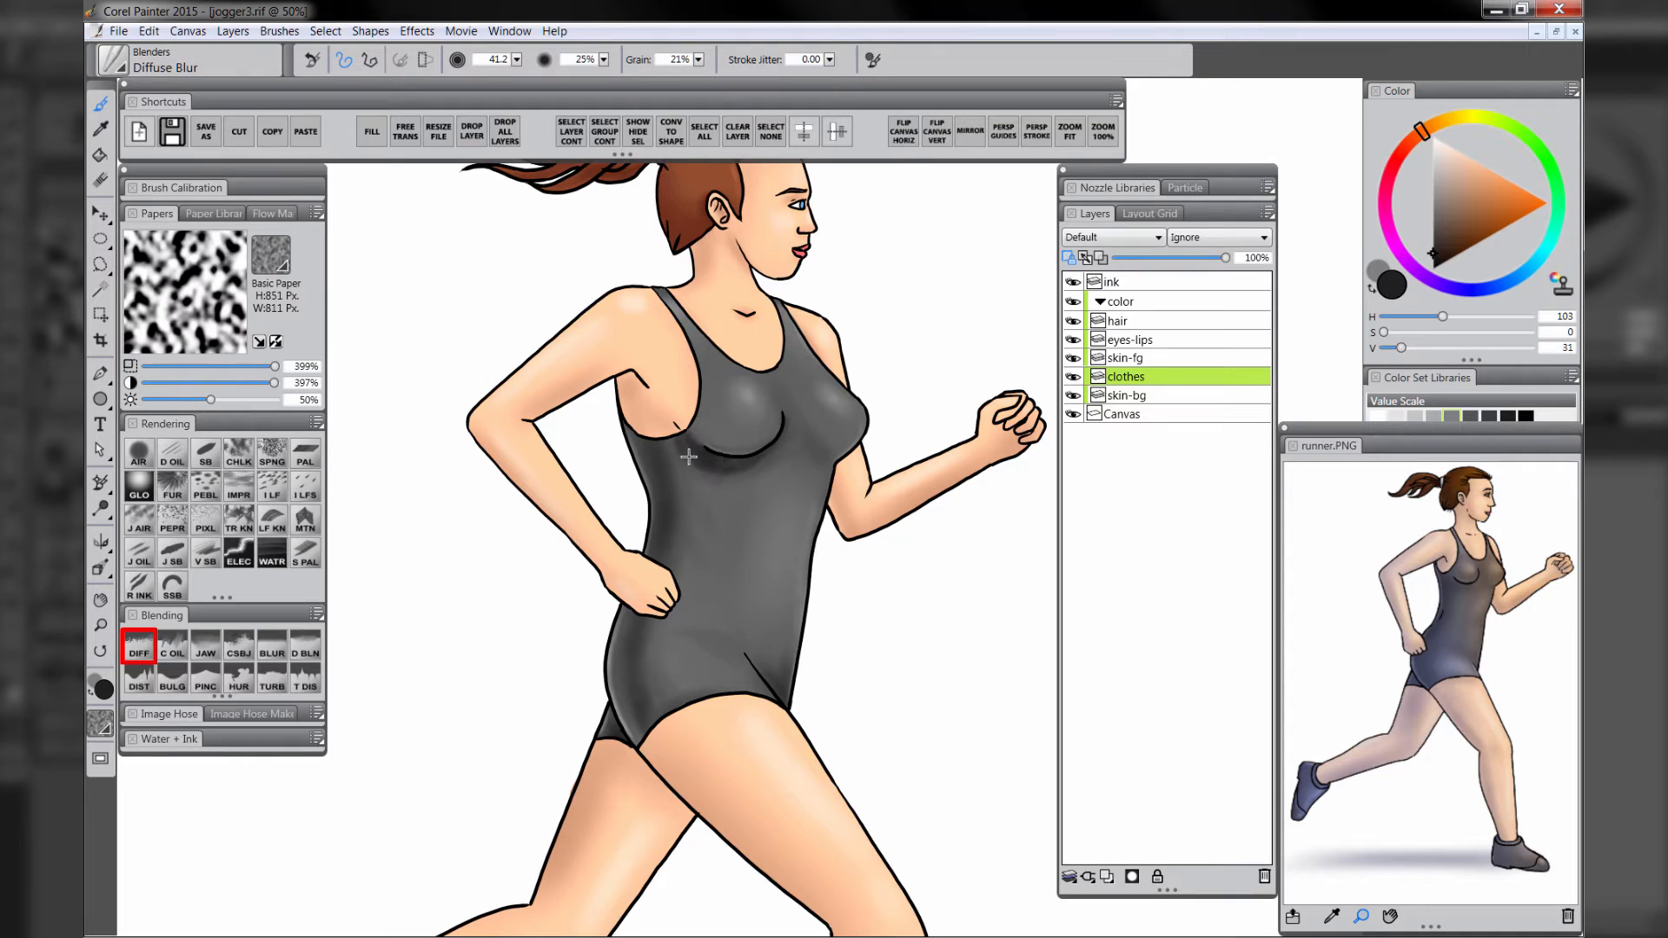
mouse_move(684, 458)
left_mouse_down()
mouse_move(682, 443)
mouse_move(690, 465)
mouse_move(726, 470)
mouse_move(670, 484)
mouse_move(756, 462)
mouse_move(759, 477)
mouse_move(678, 469)
mouse_move(663, 544)
mouse_move(666, 469)
mouse_move(670, 558)
mouse_move(641, 654)
mouse_move(657, 683)
left_mouse_up()
left_click_drag(758, 655, 772, 668)
- With the whole figure in view at 25%, display the perspective guides and lower the green guide line to the runner's chest
left_click(100, 625)
left_click(784, 440, "alt")
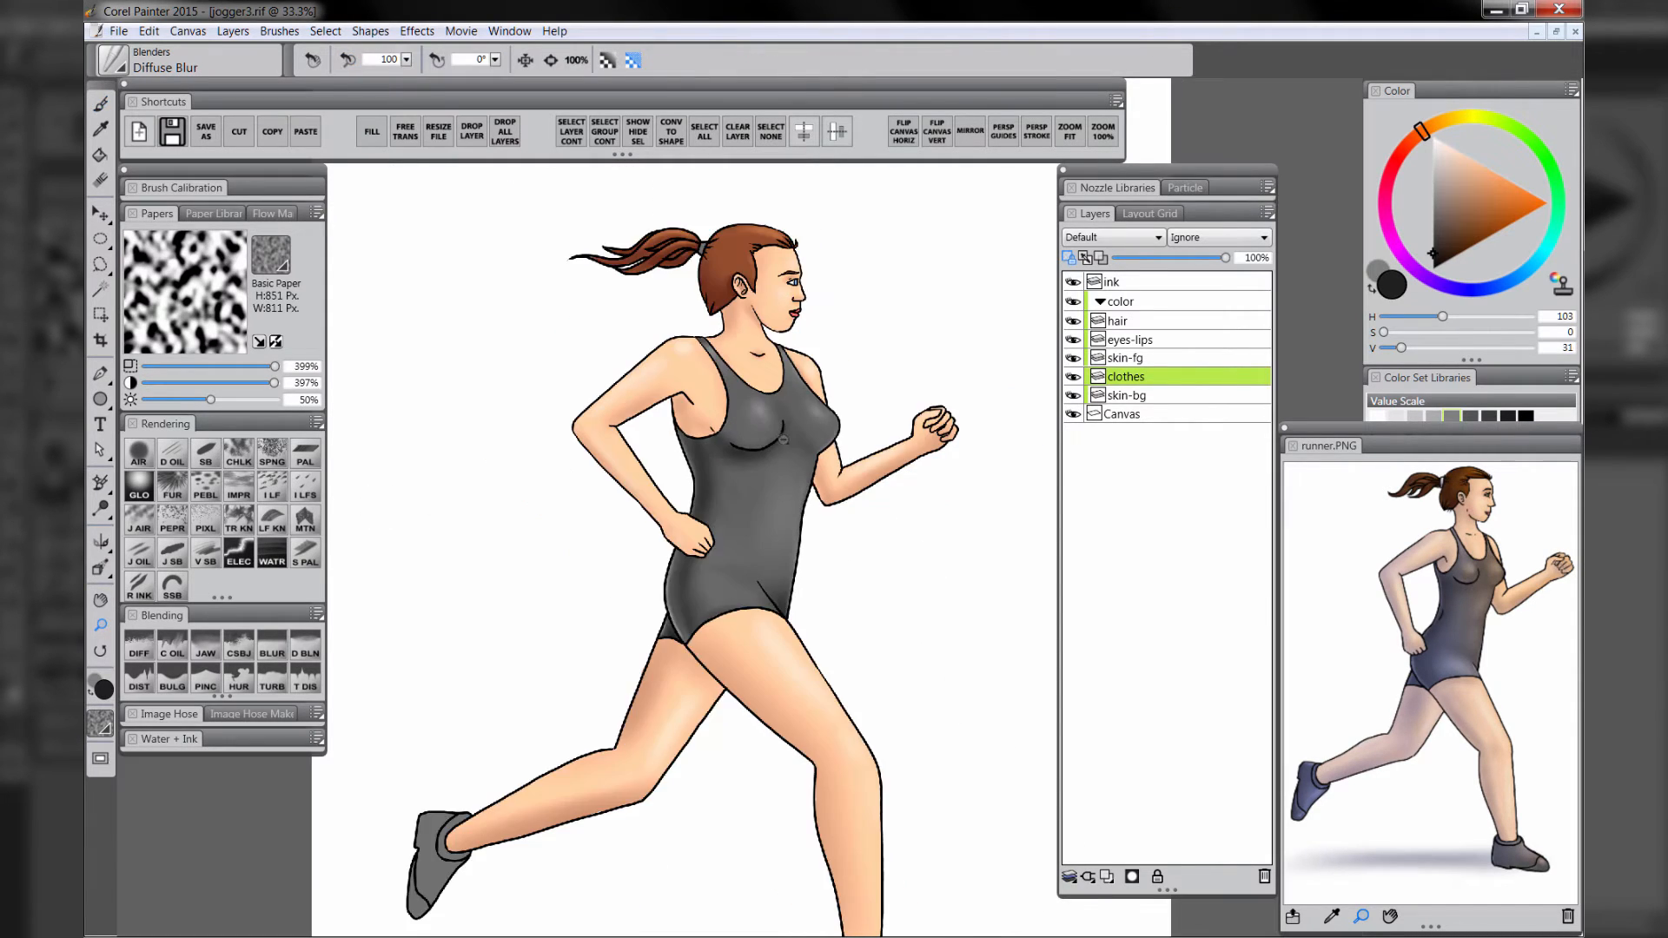
left_click(784, 444, "alt")
left_click_drag(773, 494, 708, 496)
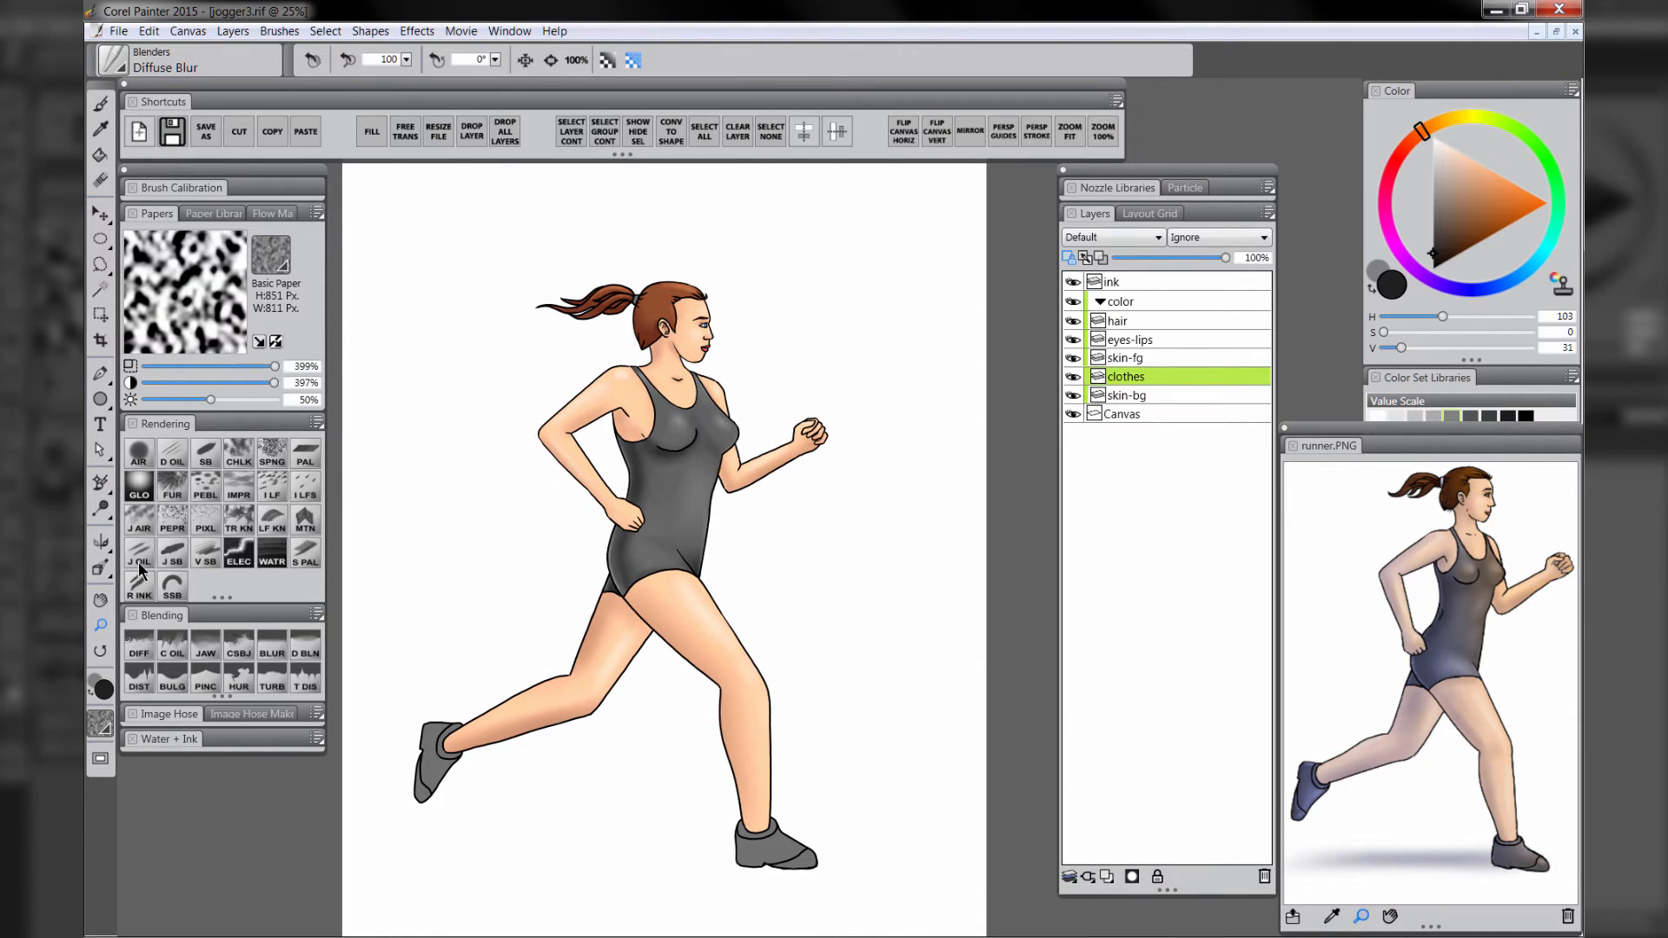
left_click(102, 569)
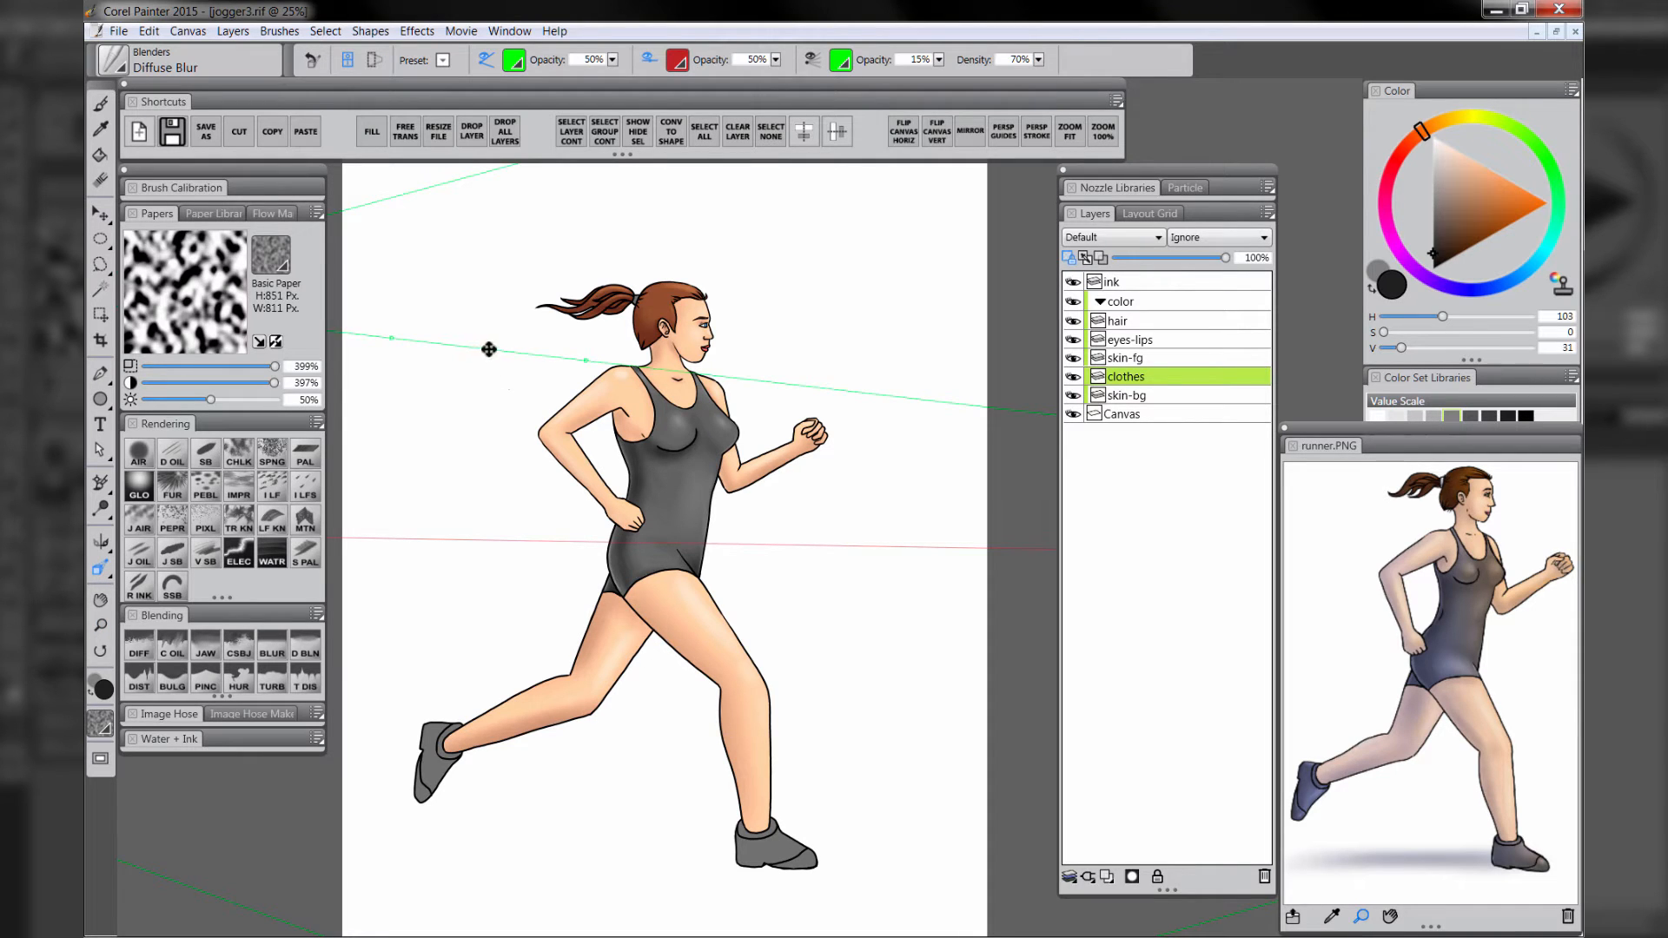
left_click_drag(489, 350, 480, 415)
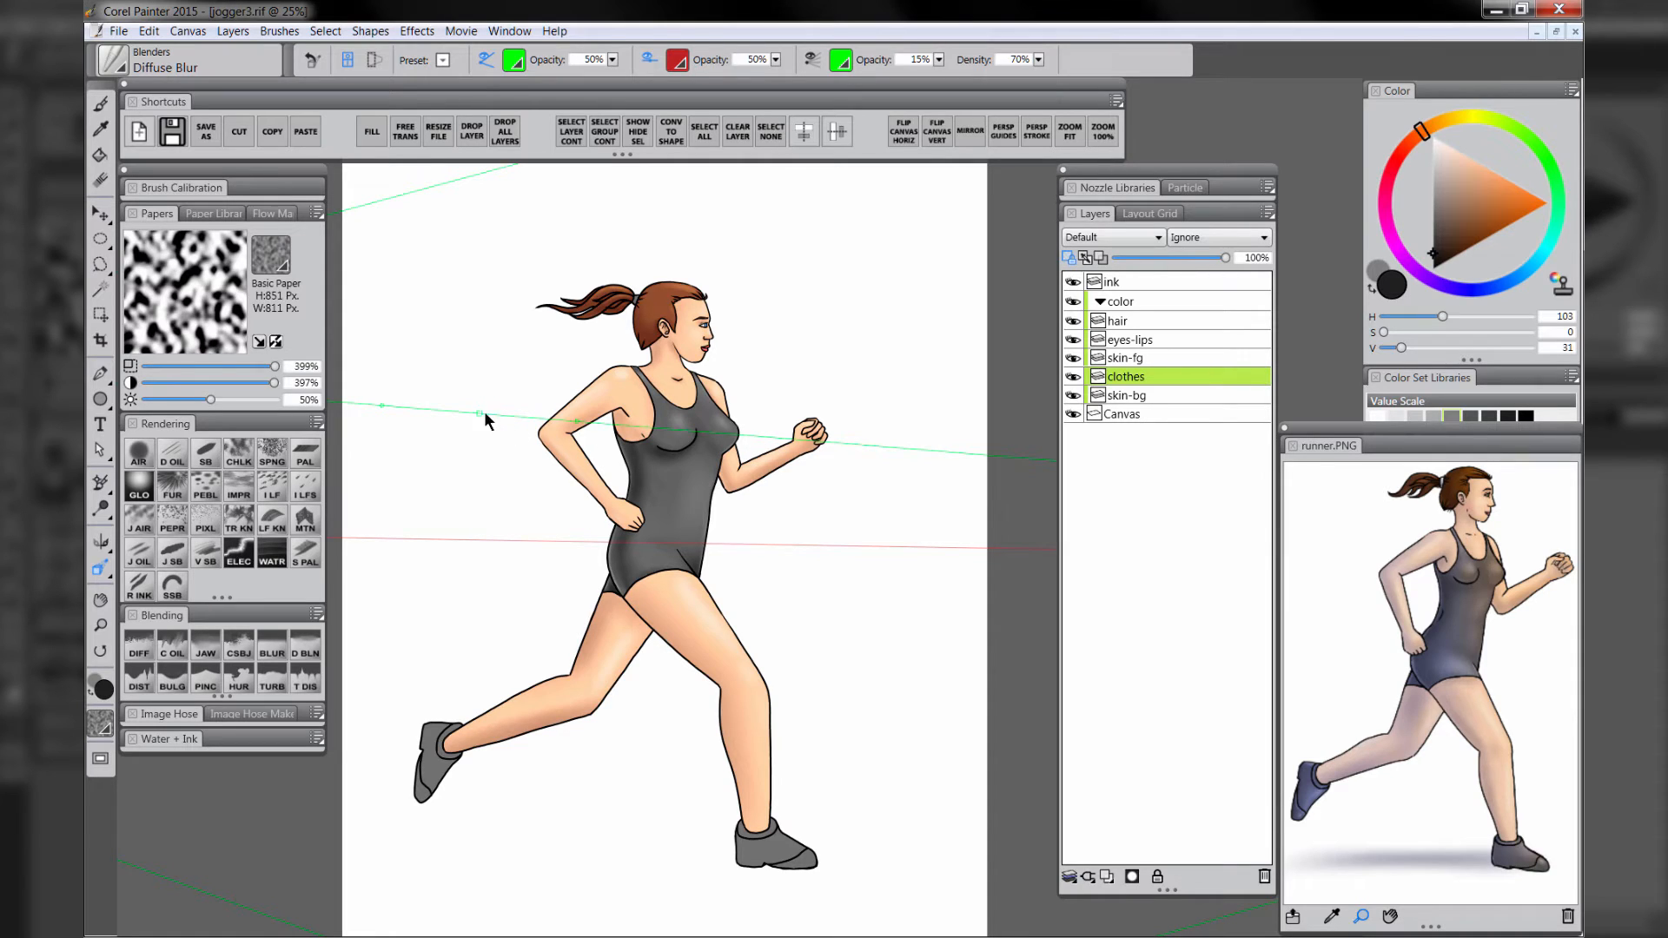
left_click_drag(480, 415, 480, 412)
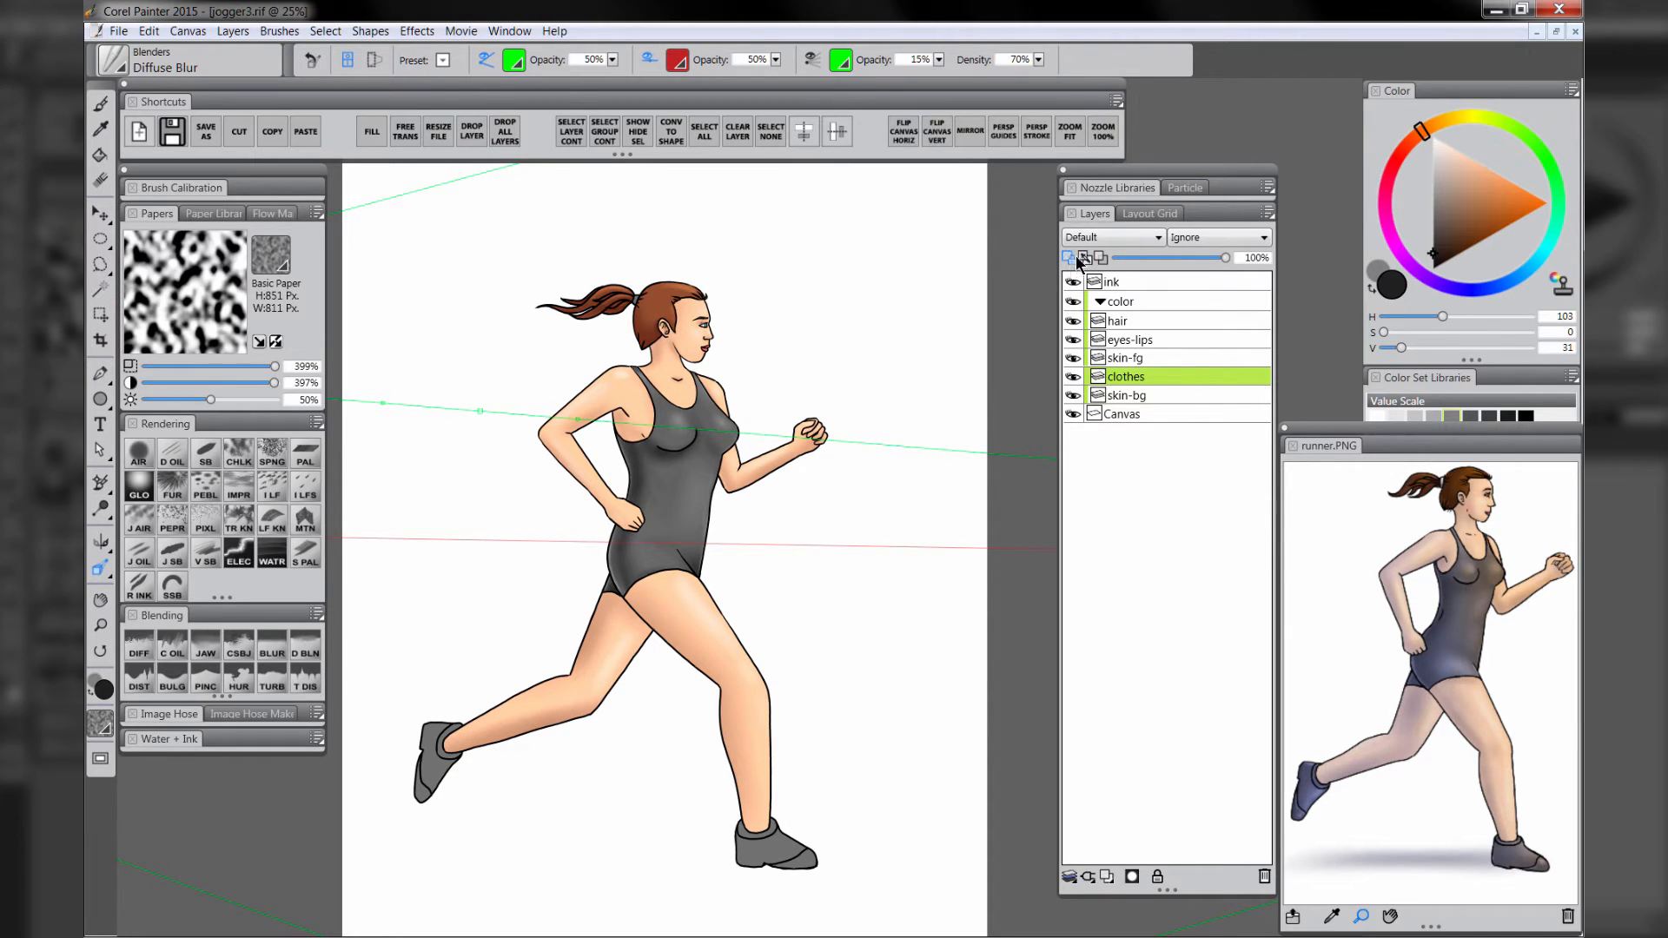
- Select the ink layer, lasso the curved bust line and adjust its position on the chest
left_click(1112, 281)
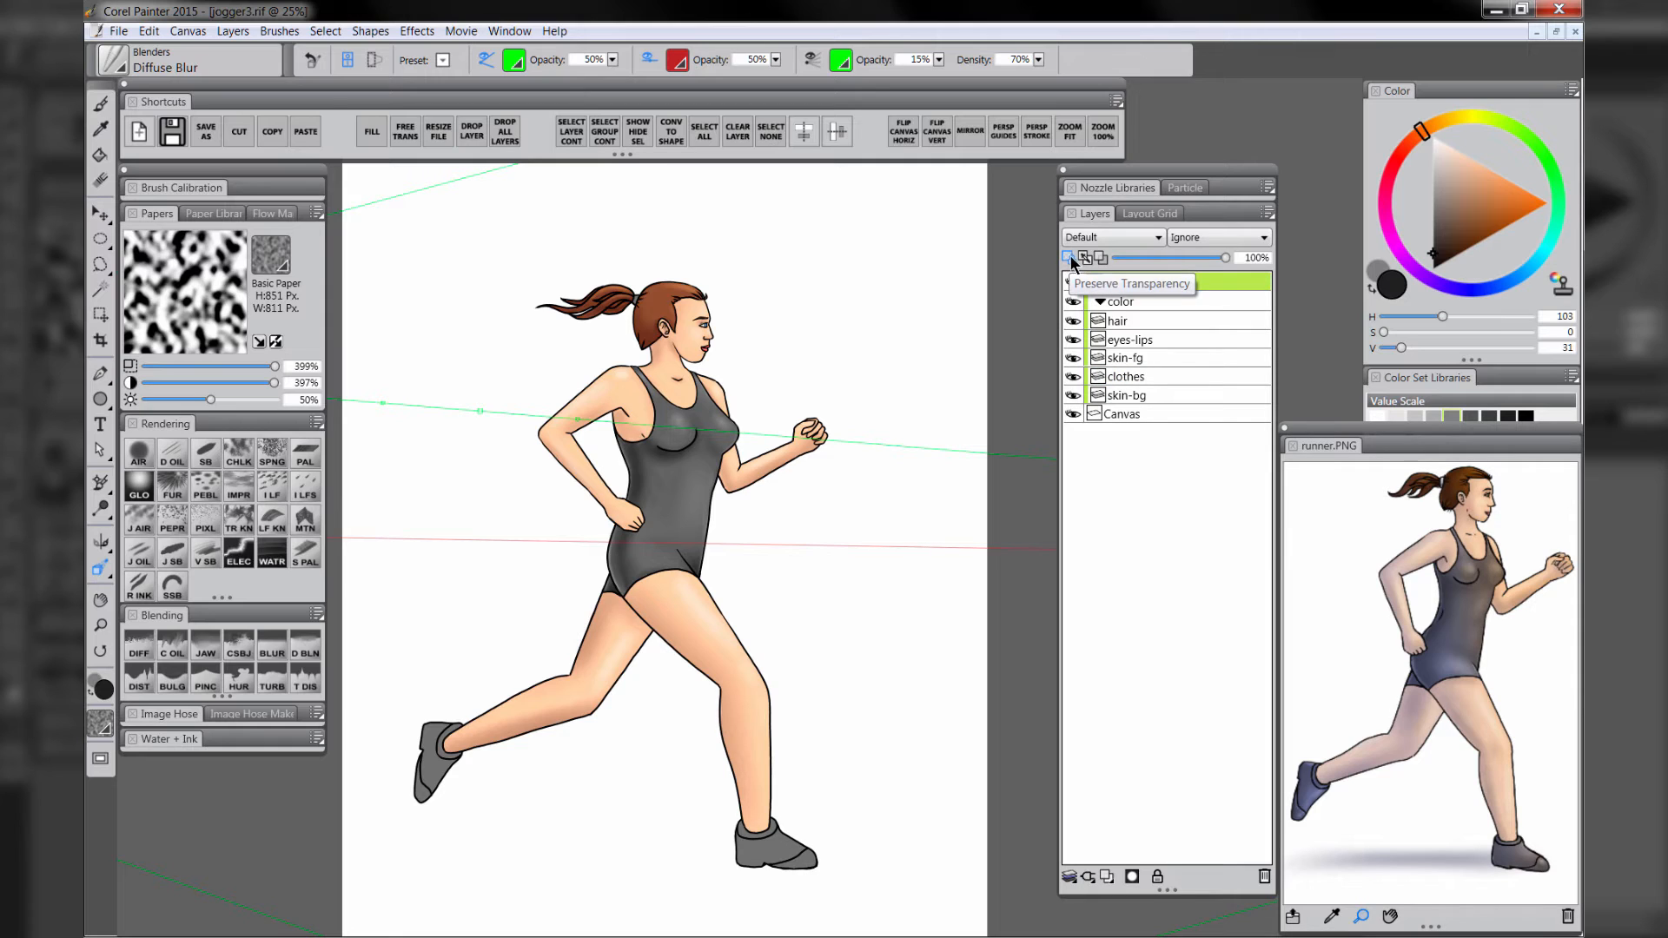
key("l")
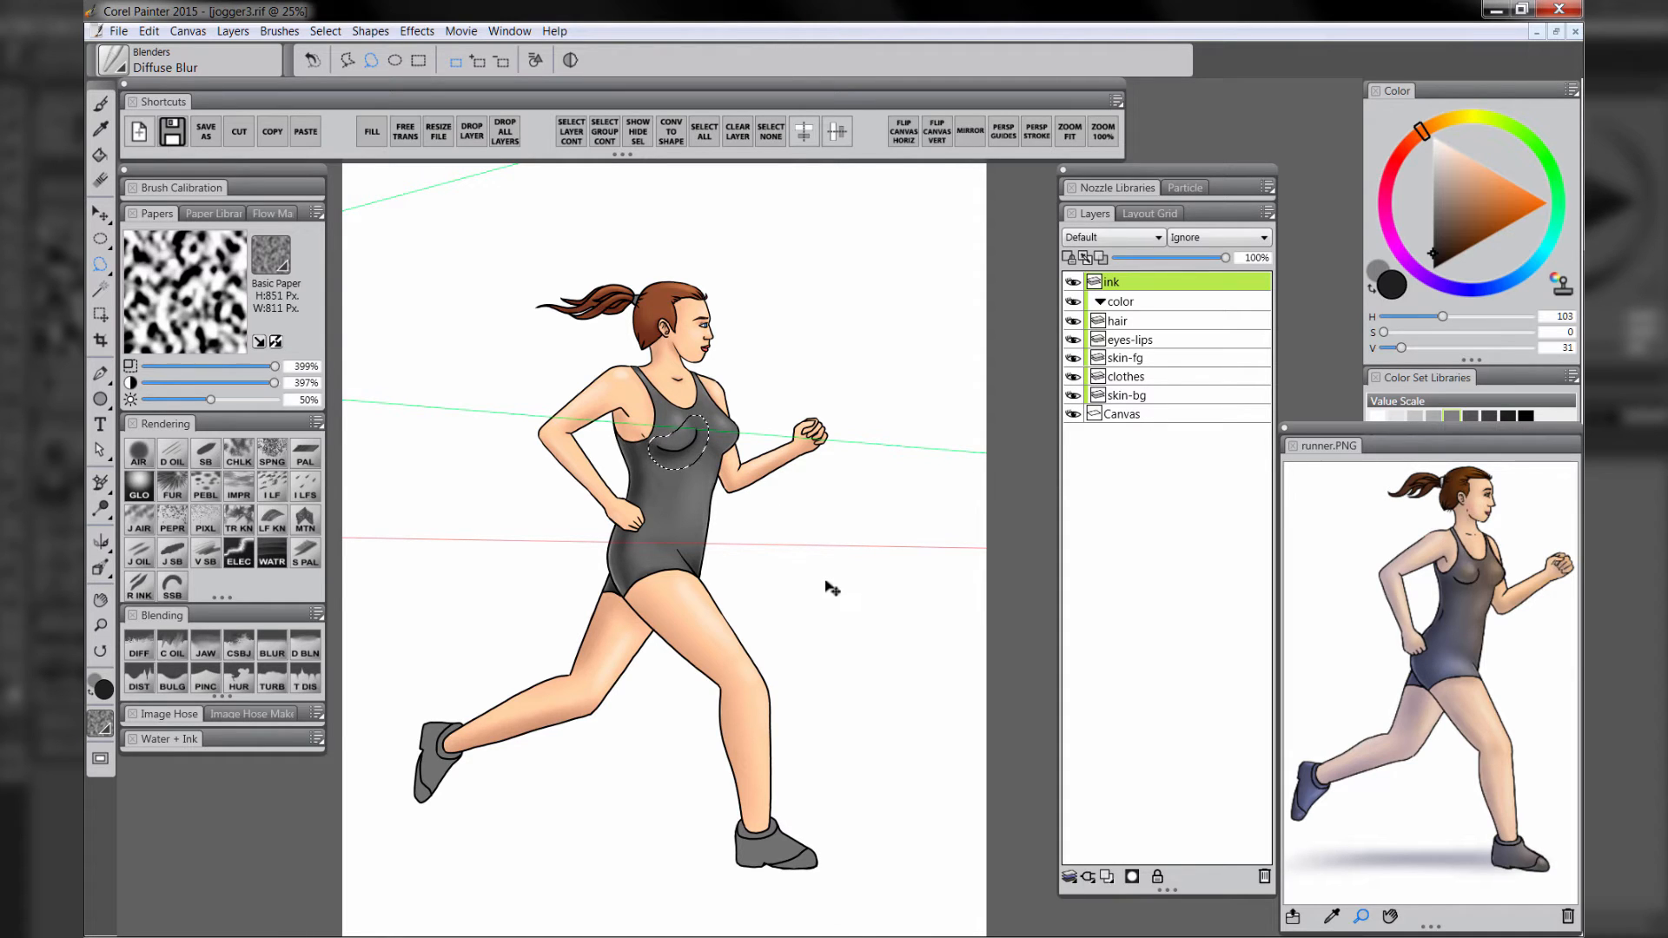
key("ctrl+x")
key("ctrl+v")
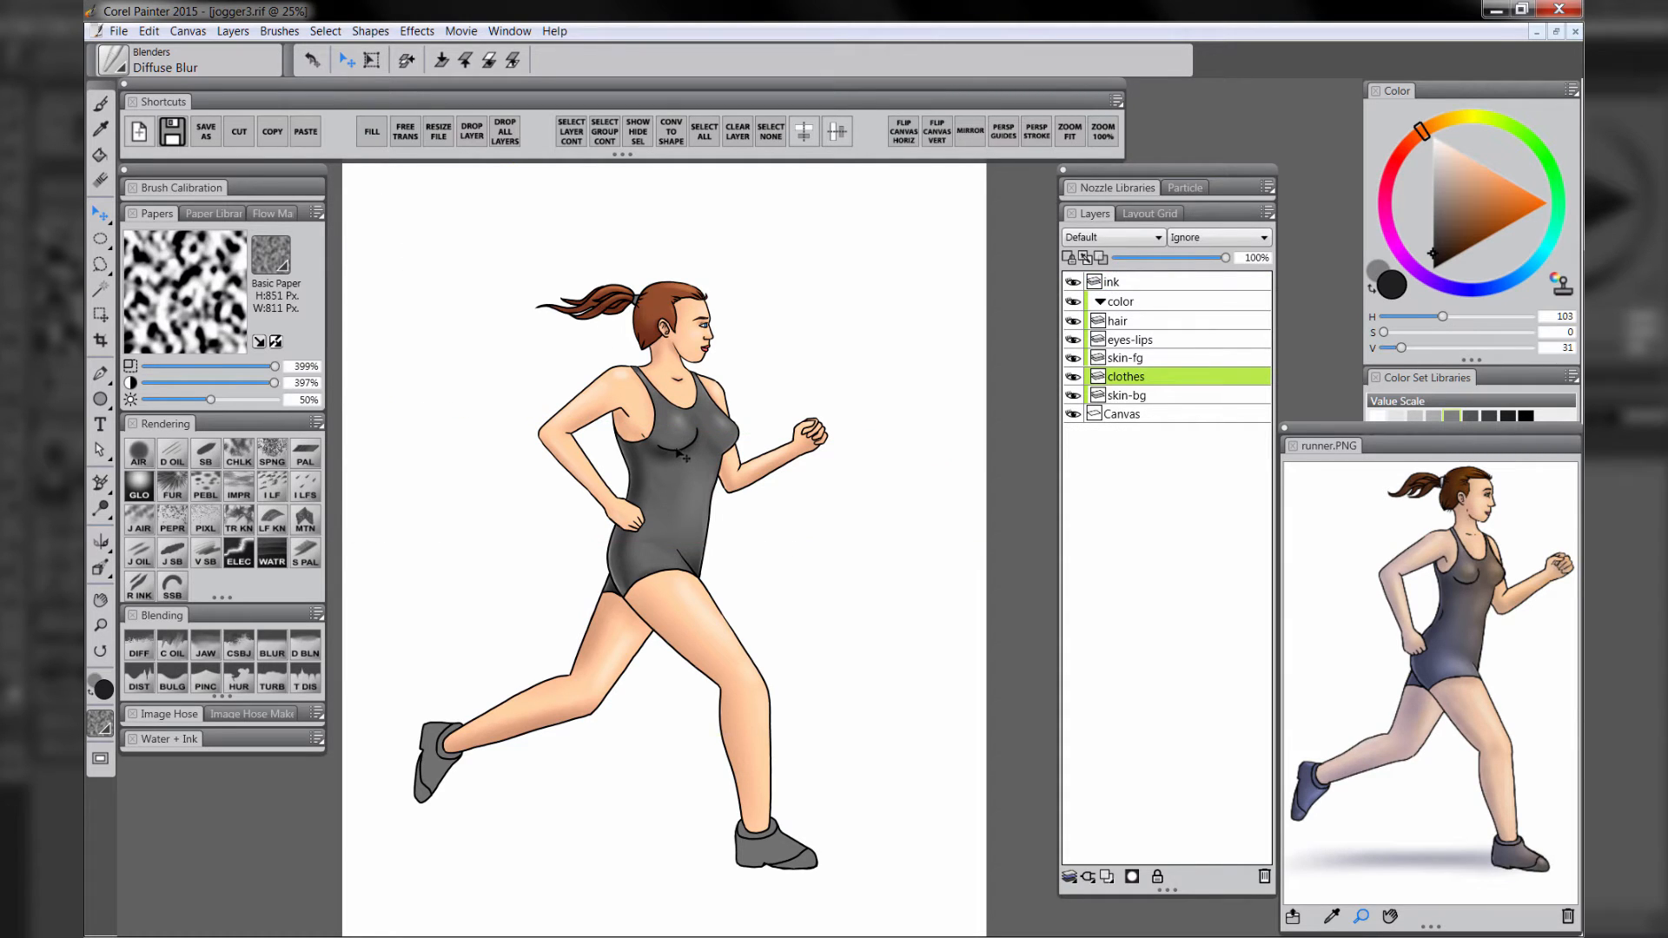
- Blend the shading beneath the adjusted bust line on the clothes layer with the Diffuse Blur blender
left_click(137, 664)
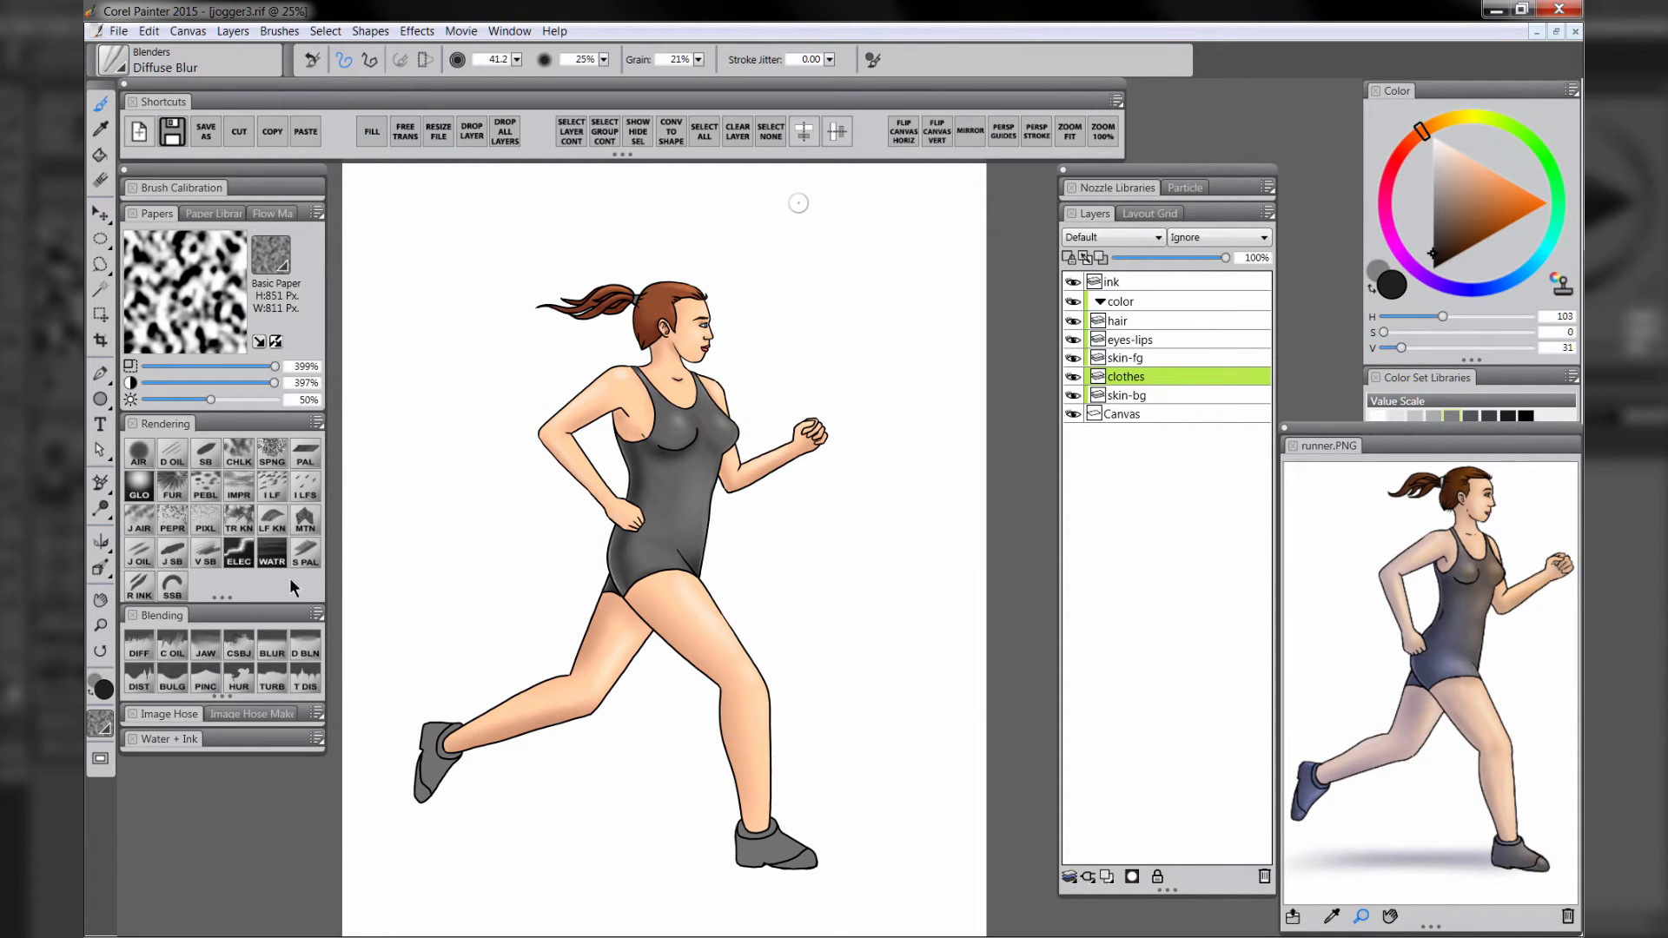
mouse_move(689, 447)
left_mouse_down()
mouse_move(662, 454)
mouse_move(694, 446)
left_mouse_up()
left_click_drag(662, 445, 660, 449)
key("]")
- Airbrush light grey highlights with V 224 on the bust and soften them with Diffuse Blur
left_click_drag(1443, 162, 1426, 159)
left_click(145, 461)
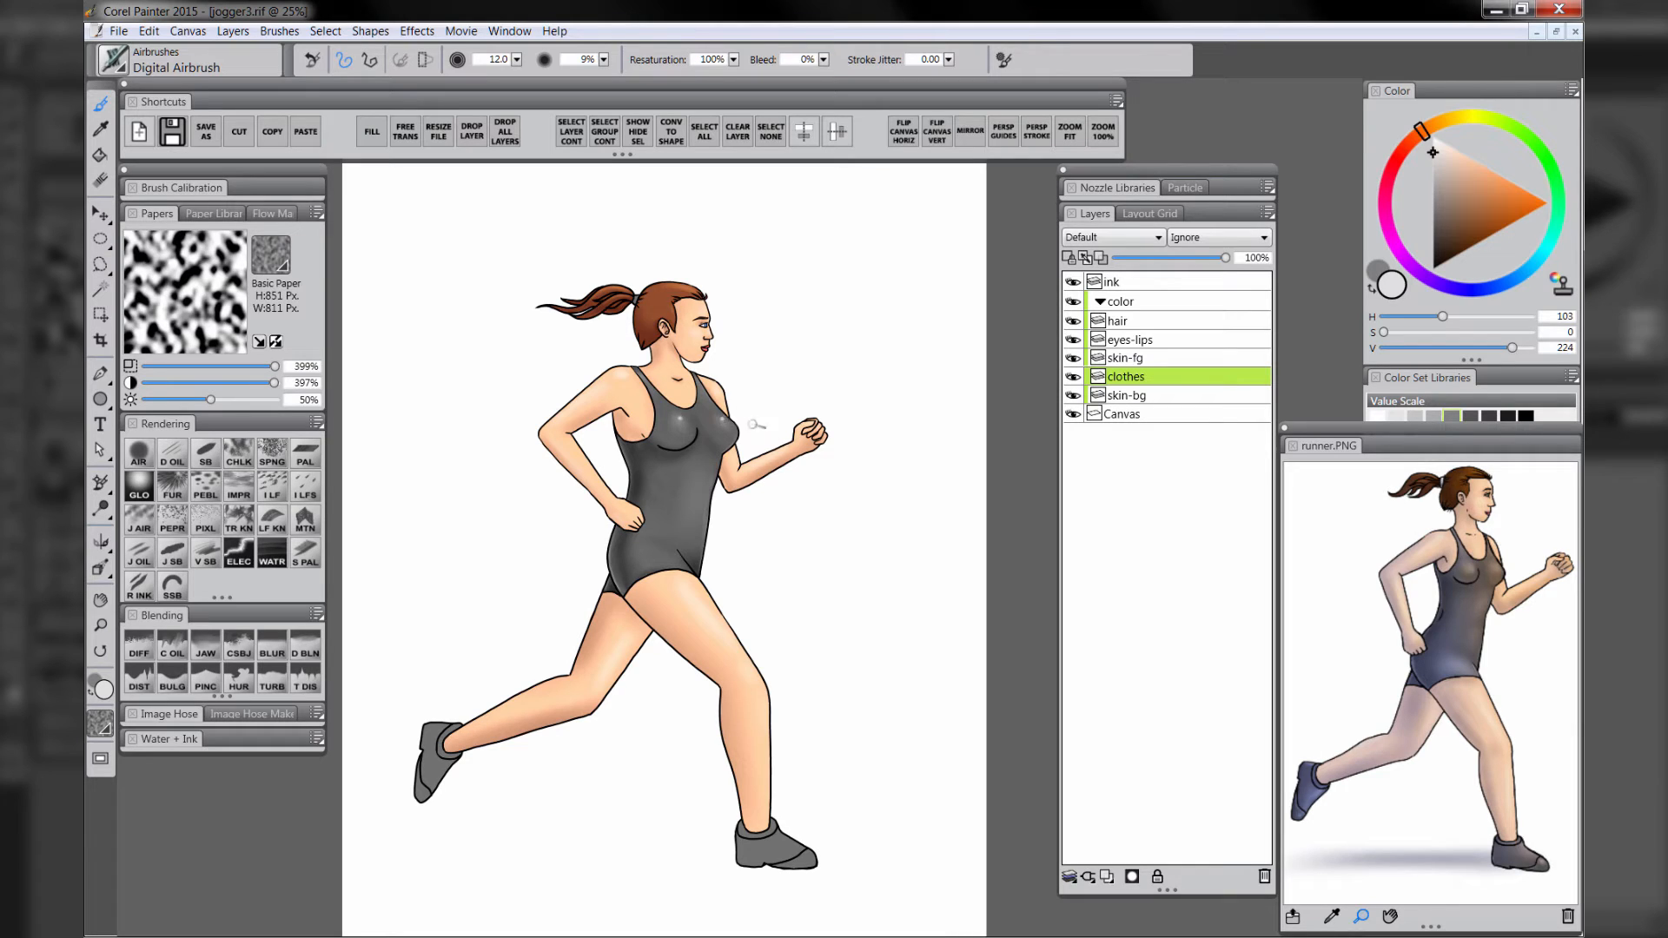
left_click_drag(683, 412, 691, 415)
left_click(139, 679)
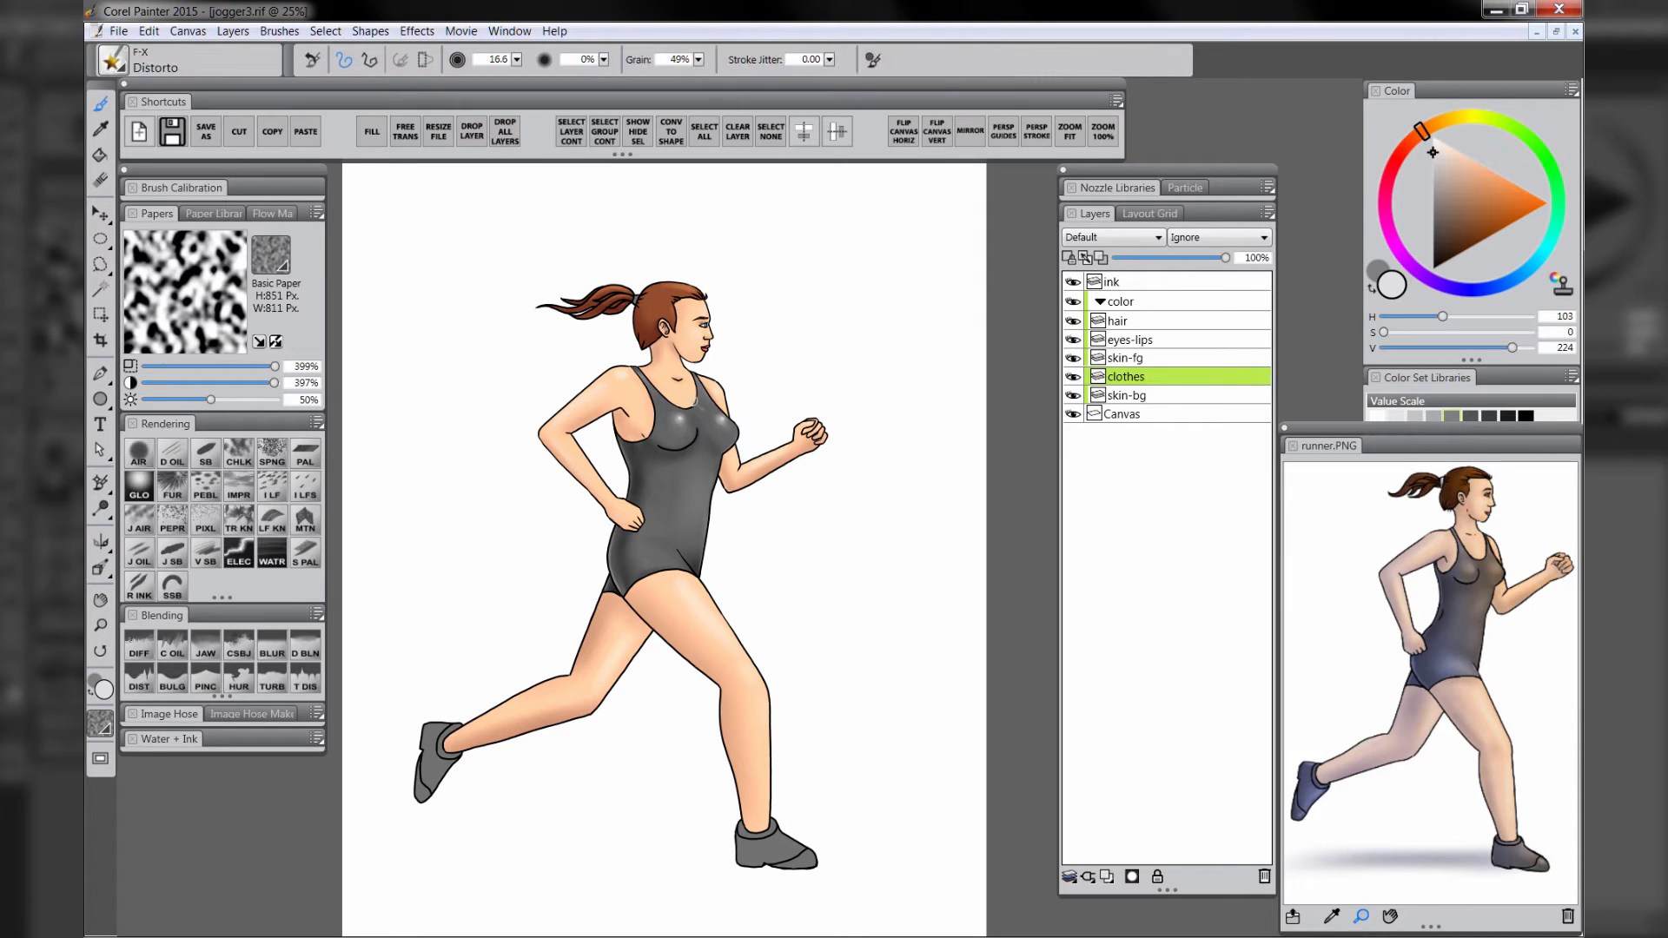
left_click(146, 649)
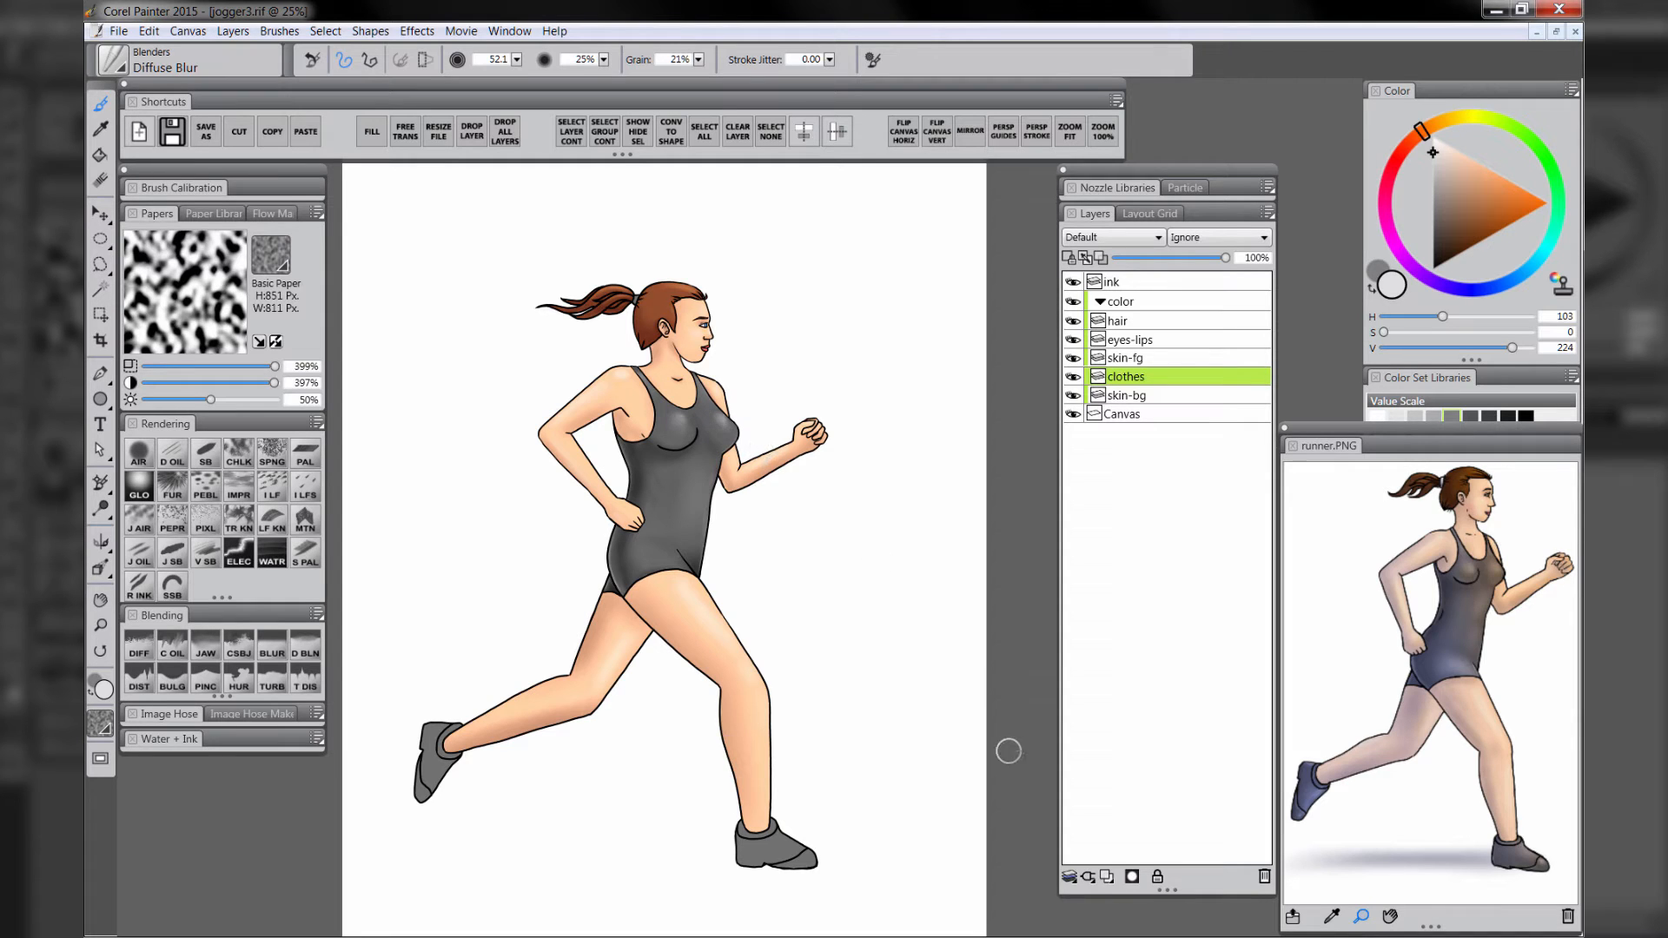
- Try to airbrush a light grey highlight across the front edge of the garment's waist
left_click_drag(710, 517, 714, 530)
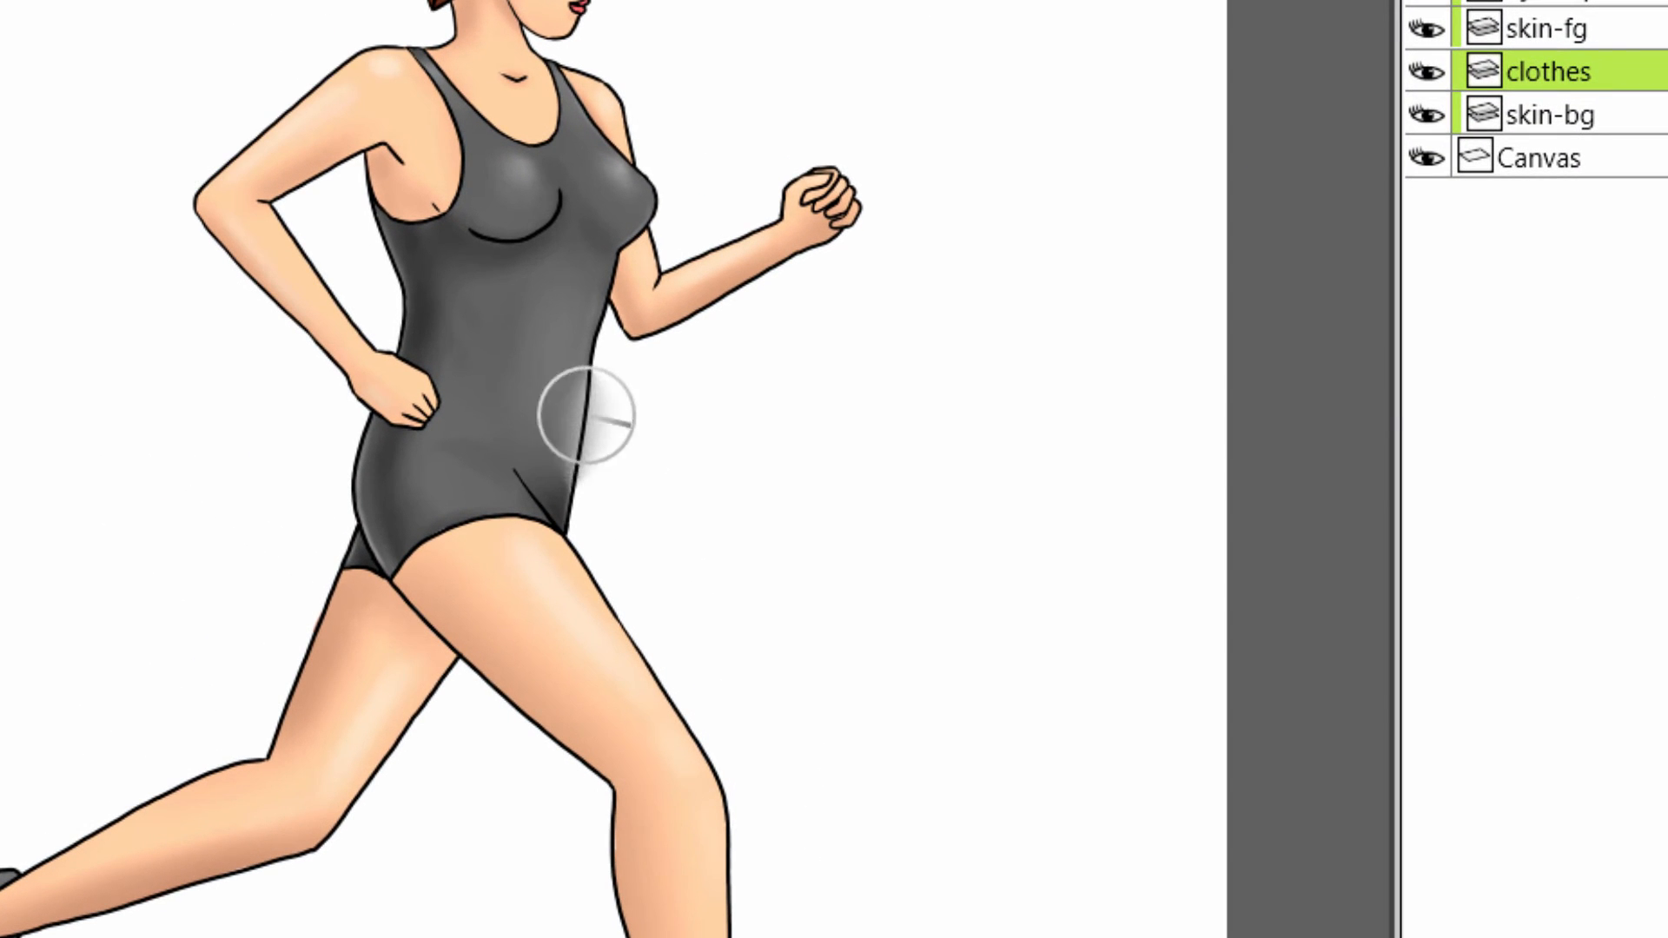
mouse_move(587, 416)
left_mouse_down()
mouse_move(557, 416)
mouse_move(648, 420)
mouse_move(663, 447)
mouse_move(623, 435)
mouse_move(644, 476)
left_mouse_up()
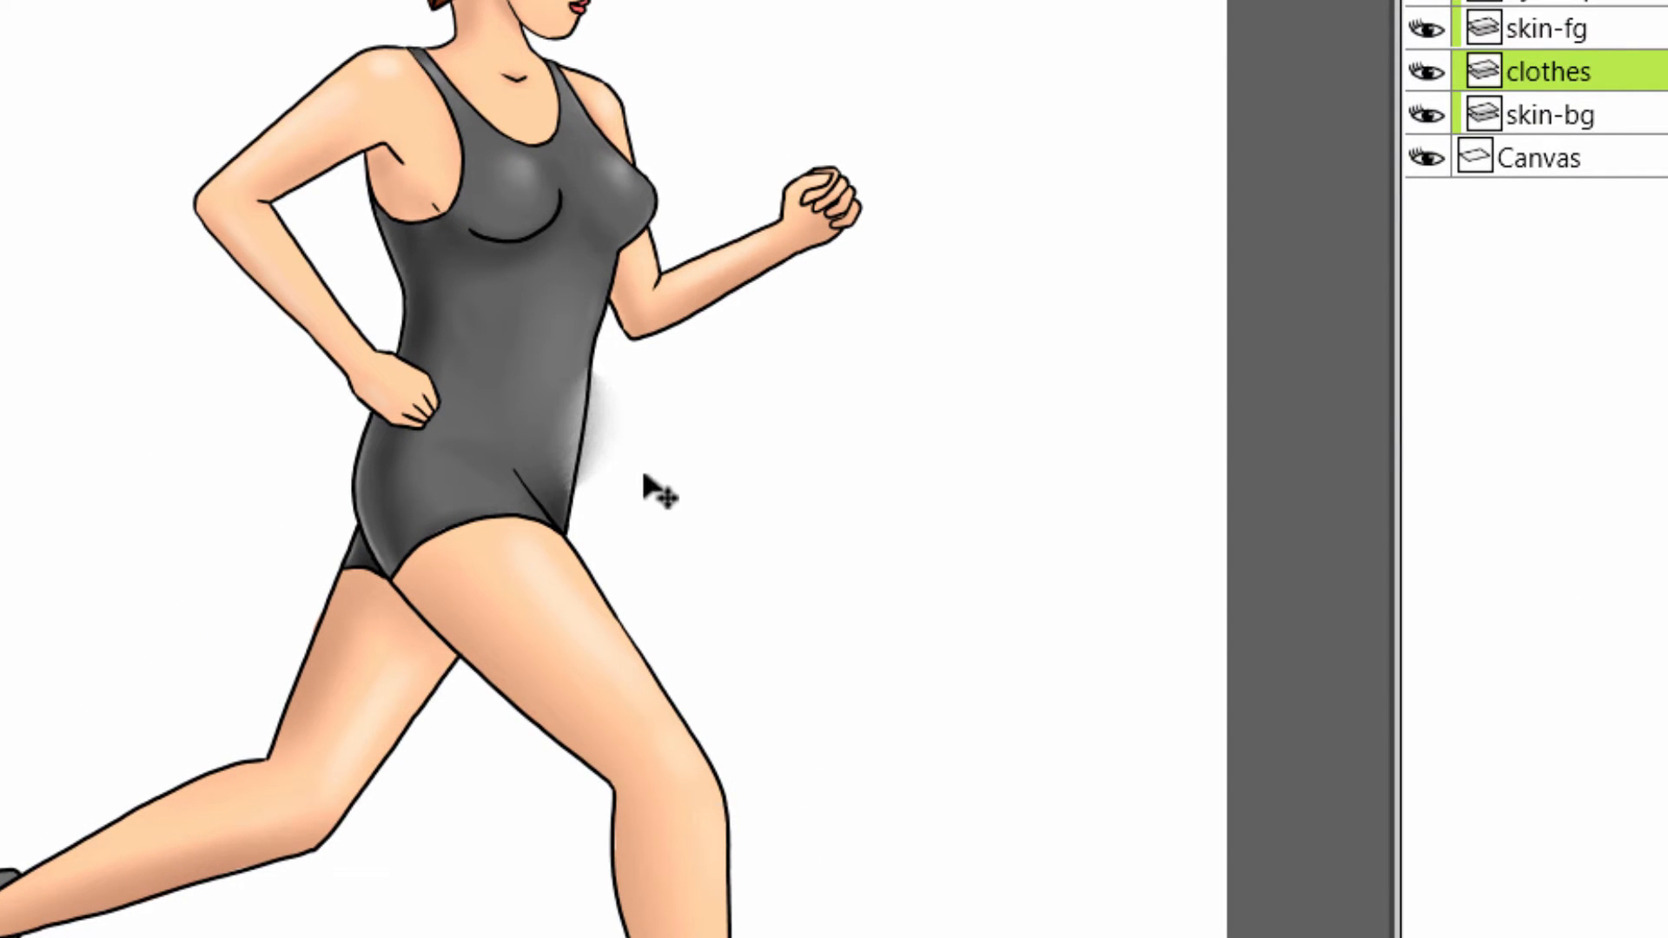
key("ctrl+z")
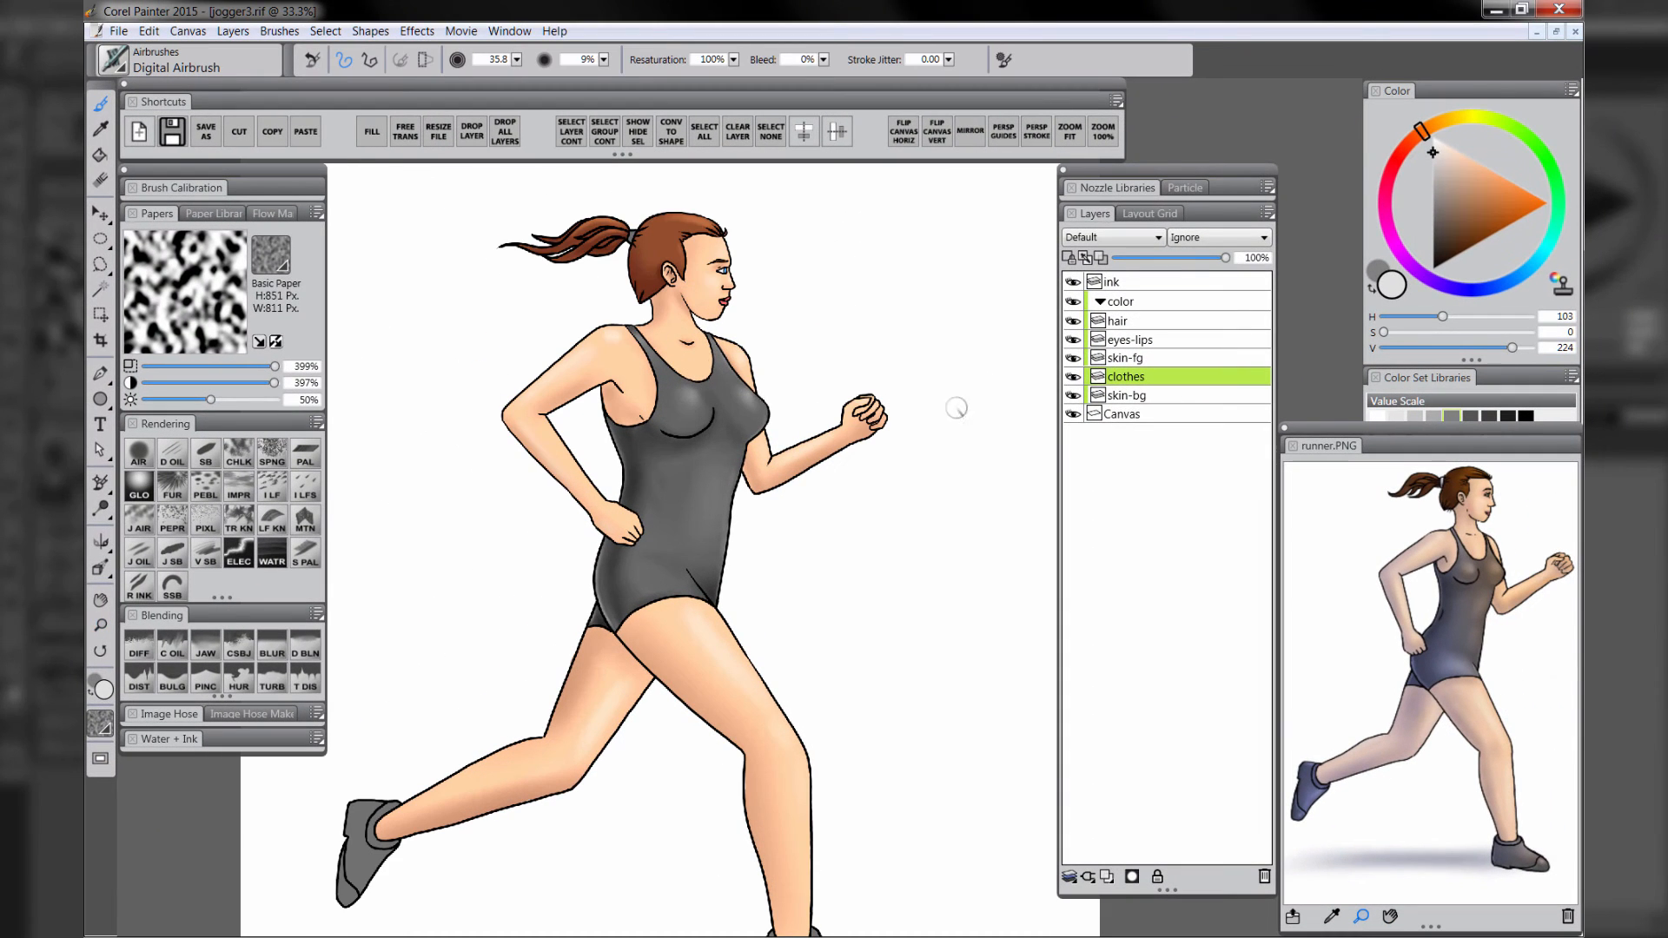
- Airbrush a light grey highlight with V 232 on the shorts over the hip, using a larger brush
left_click(1433, 150)
key("bracketright")
left_click_drag(663, 572, 697, 601)
key("bracketright")
key("bracketright")
key("bracketright")
key("bracketright")
- Hide the color group and erase the outline of the buttocks on the ink layer
left_click(101, 626)
left_click(635, 538)
left_click_drag(617, 593, 669, 545)
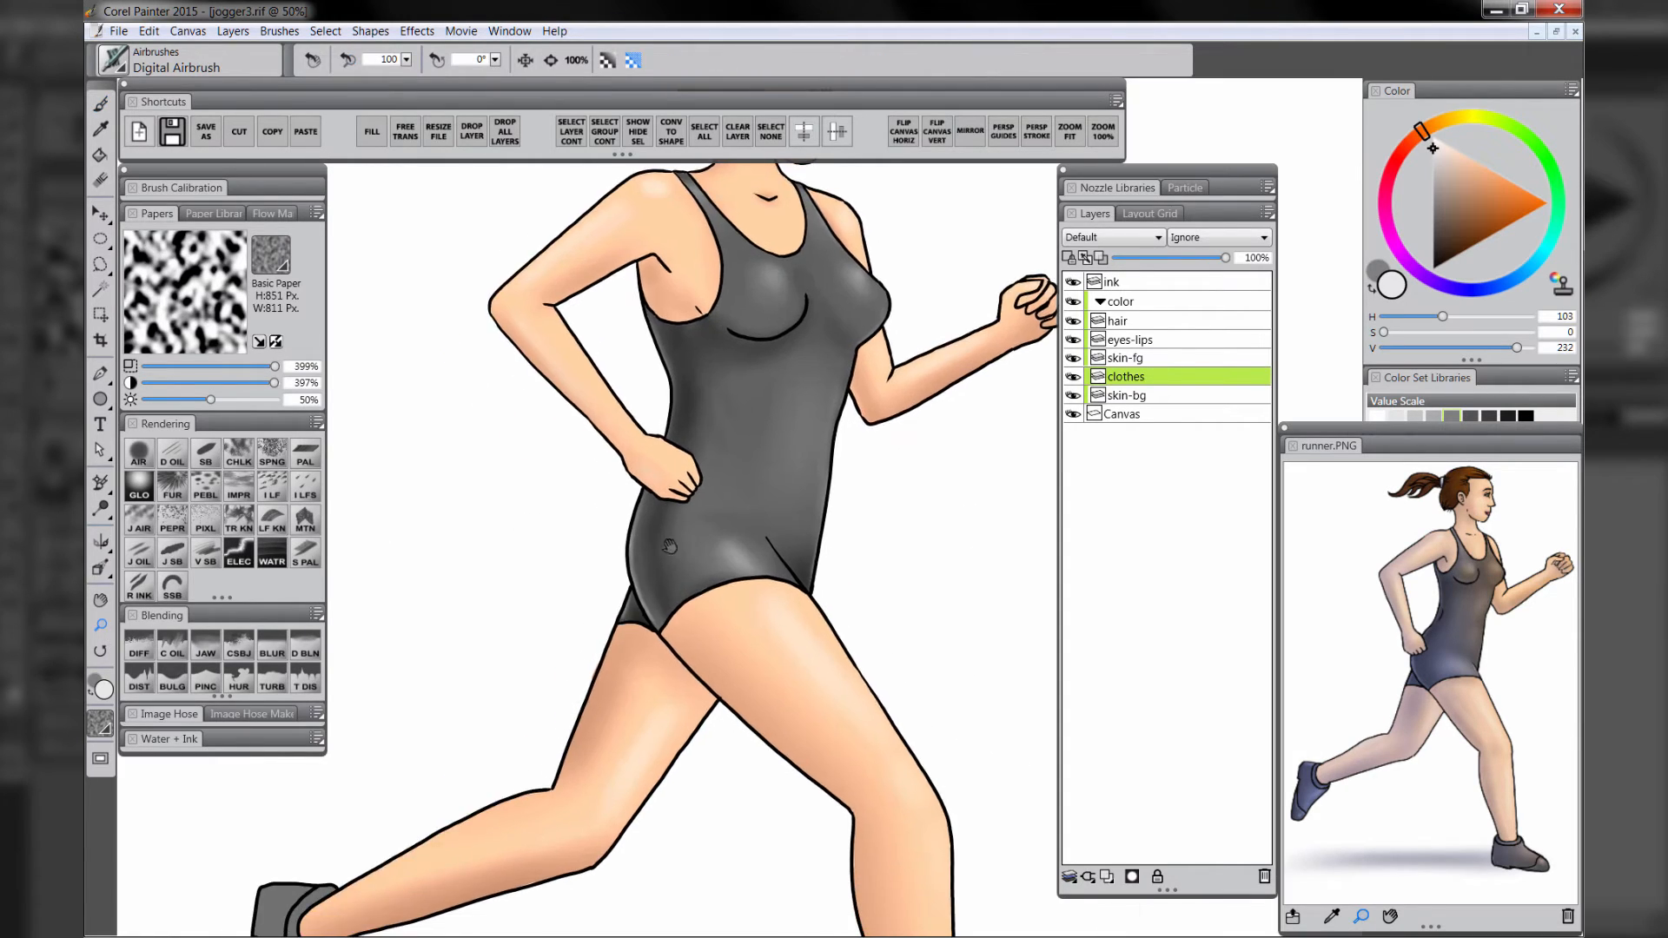
left_click(1099, 302)
left_click(1074, 301)
left_click(1115, 282)
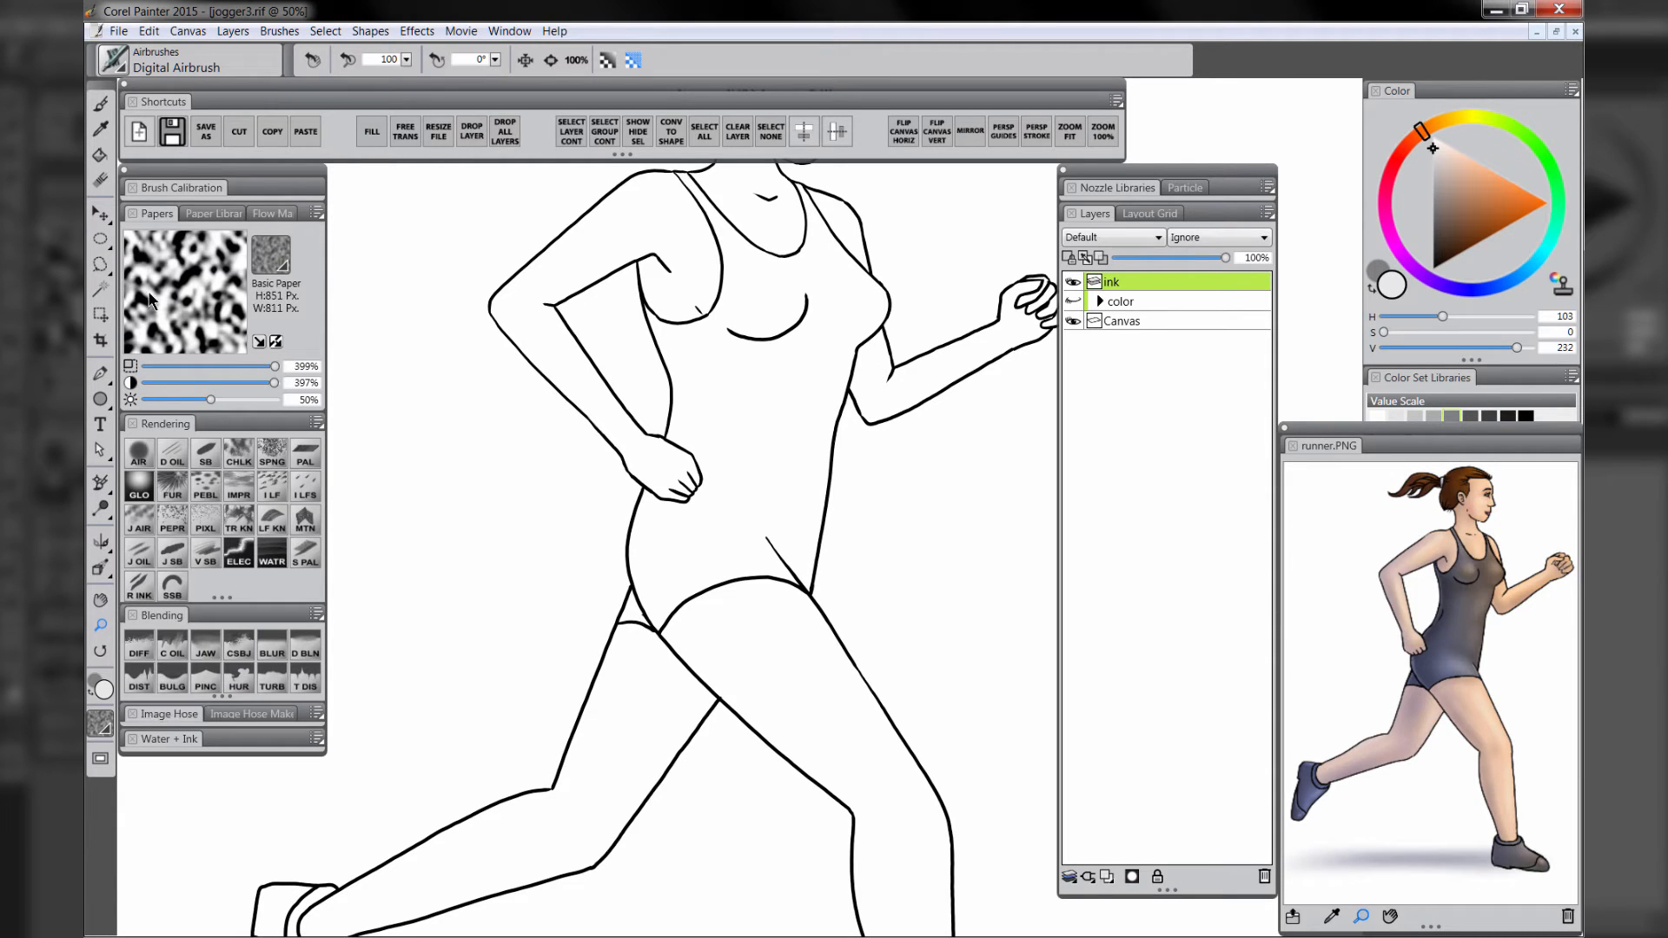
left_click(100, 180)
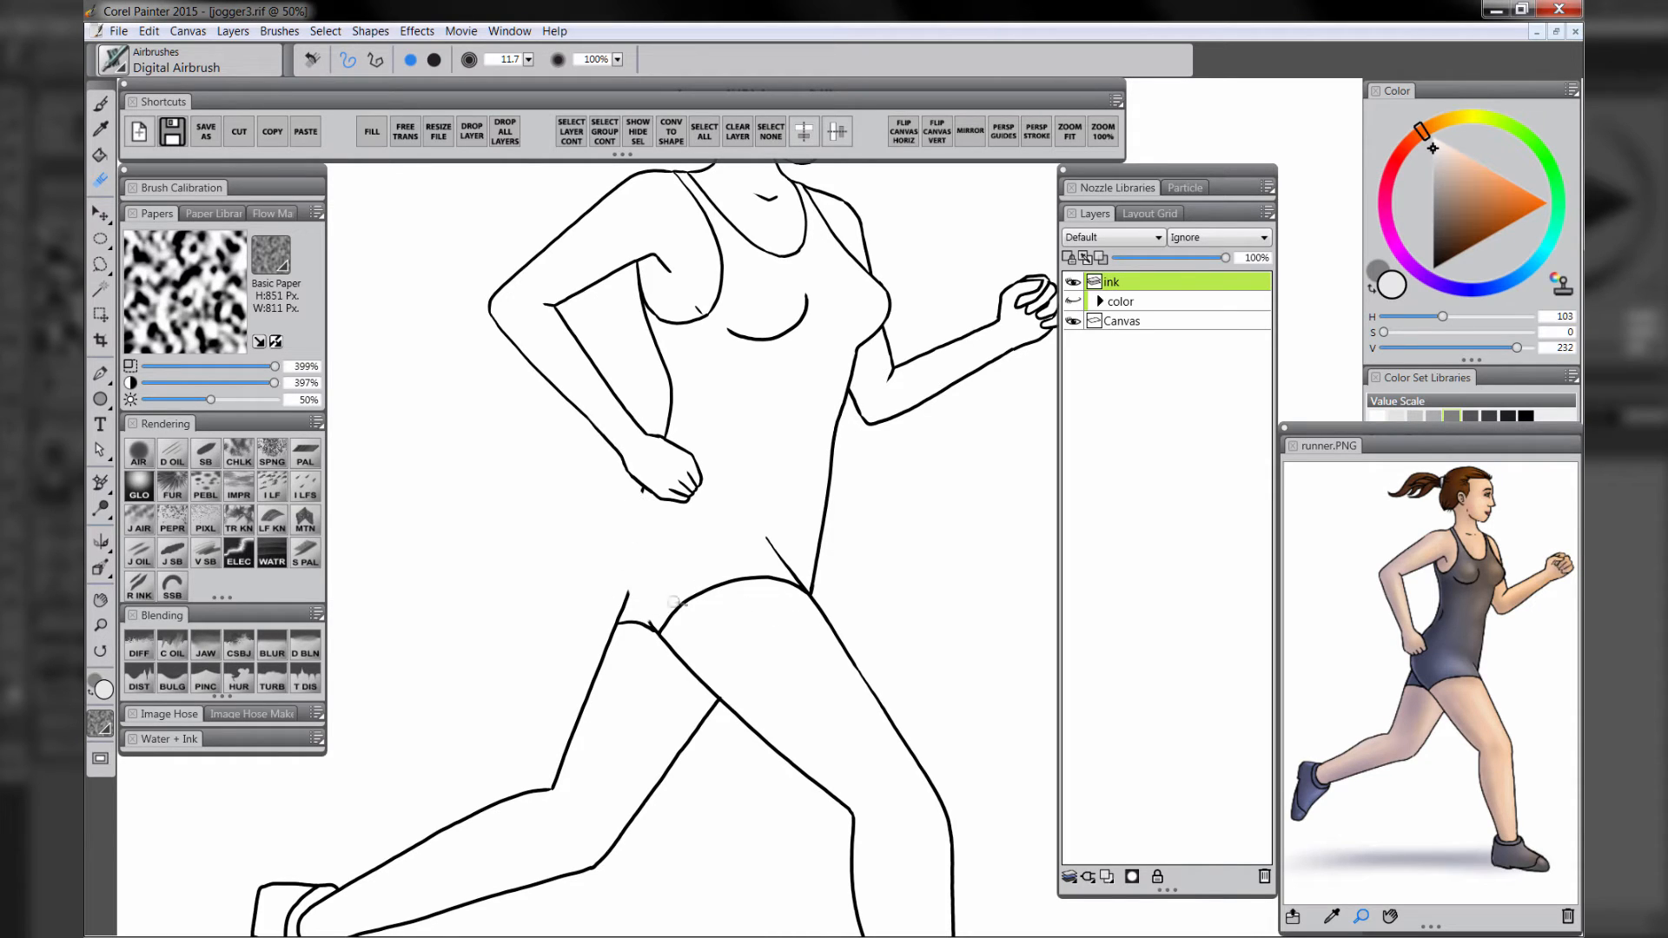
- Redraw the buttock outline in black with the Smooth Scratchboard brush at size 4
left_click(207, 463)
left_click(1434, 268)
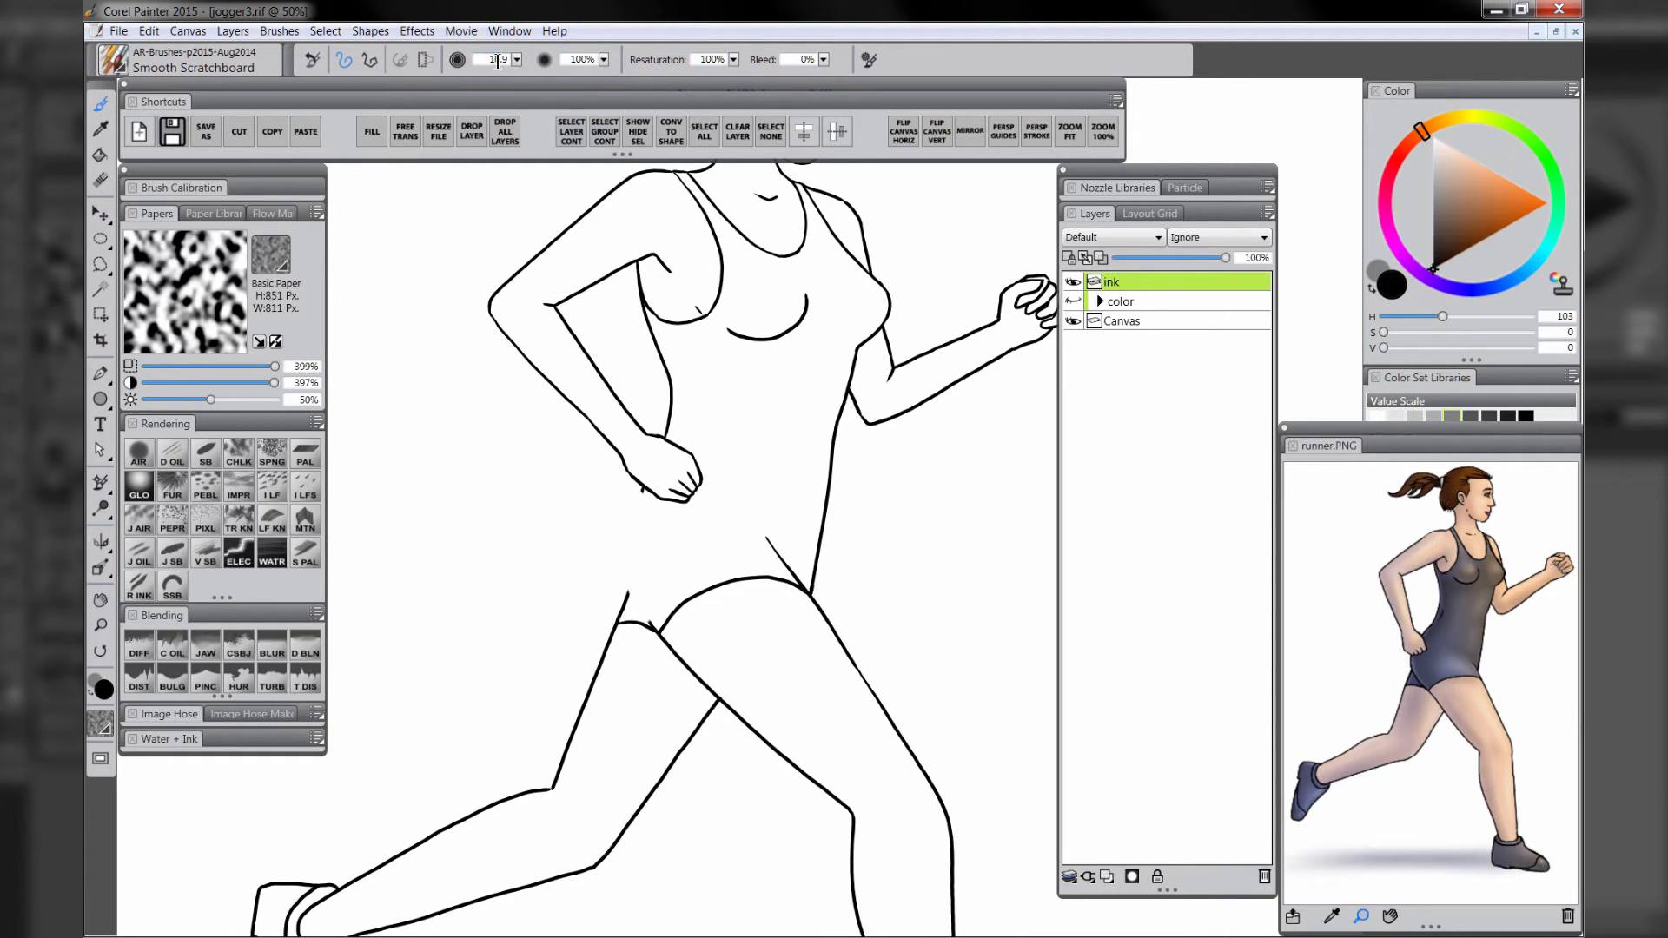
double_click(498, 61)
type("4")
key("Return")
scroll(650, 619, "up", 1)
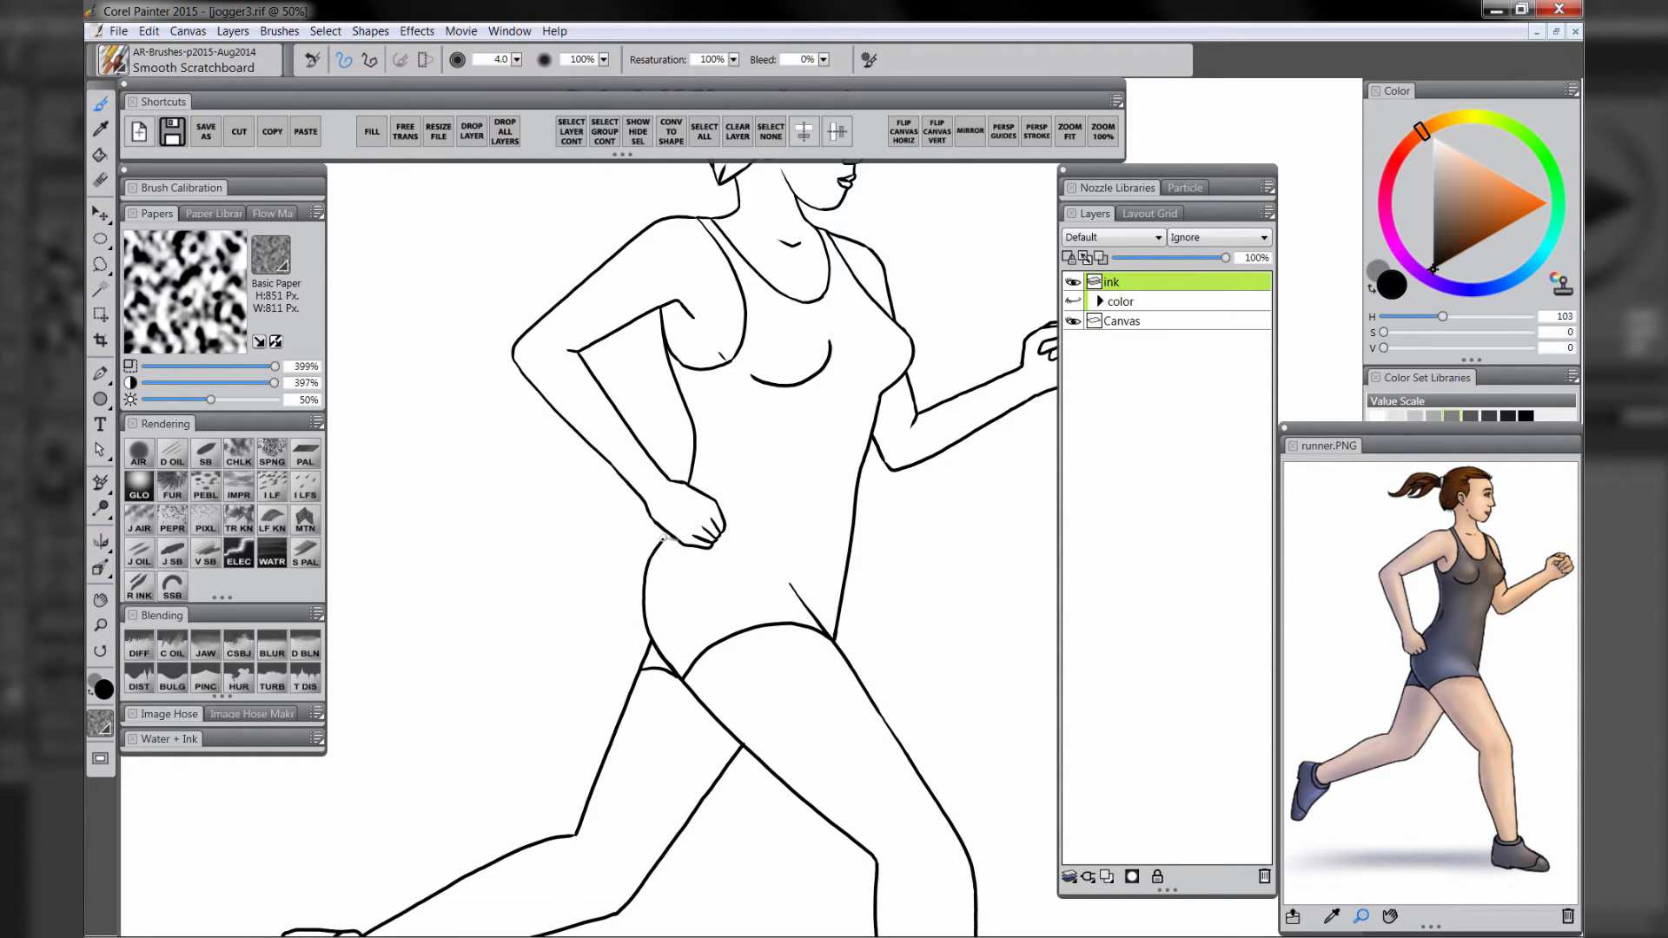
key("n")
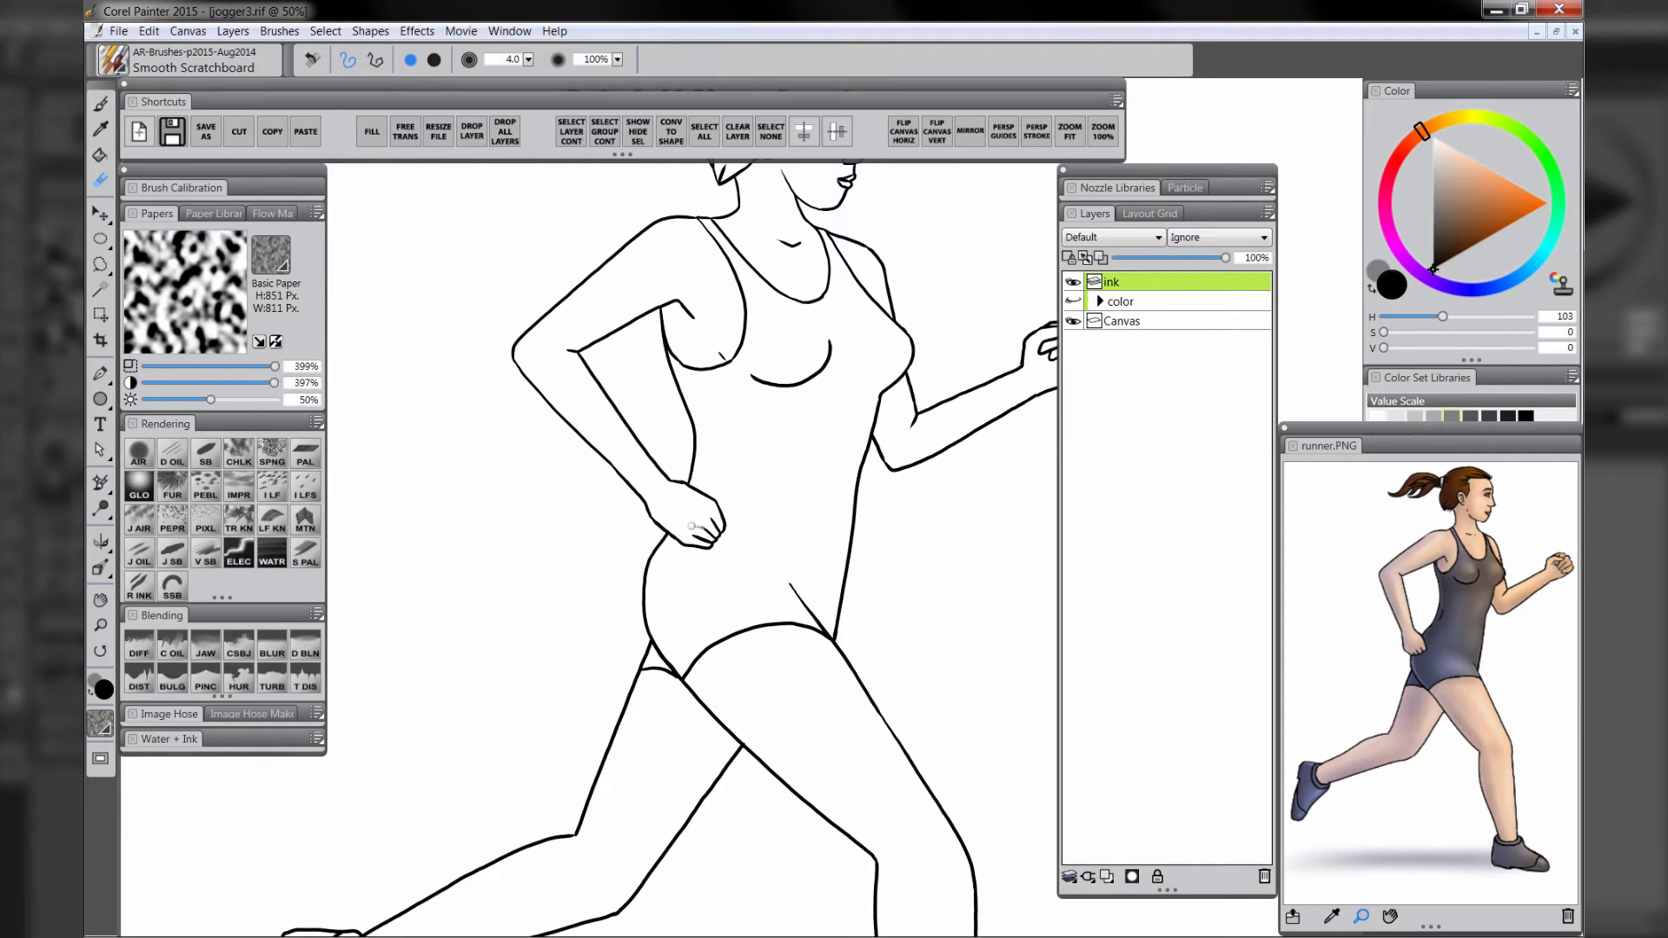
- Show the color group again and push the clothes layer's fill out to the redrawn buttock outline with Distorto
key("m")
left_click(691, 526, "alt")
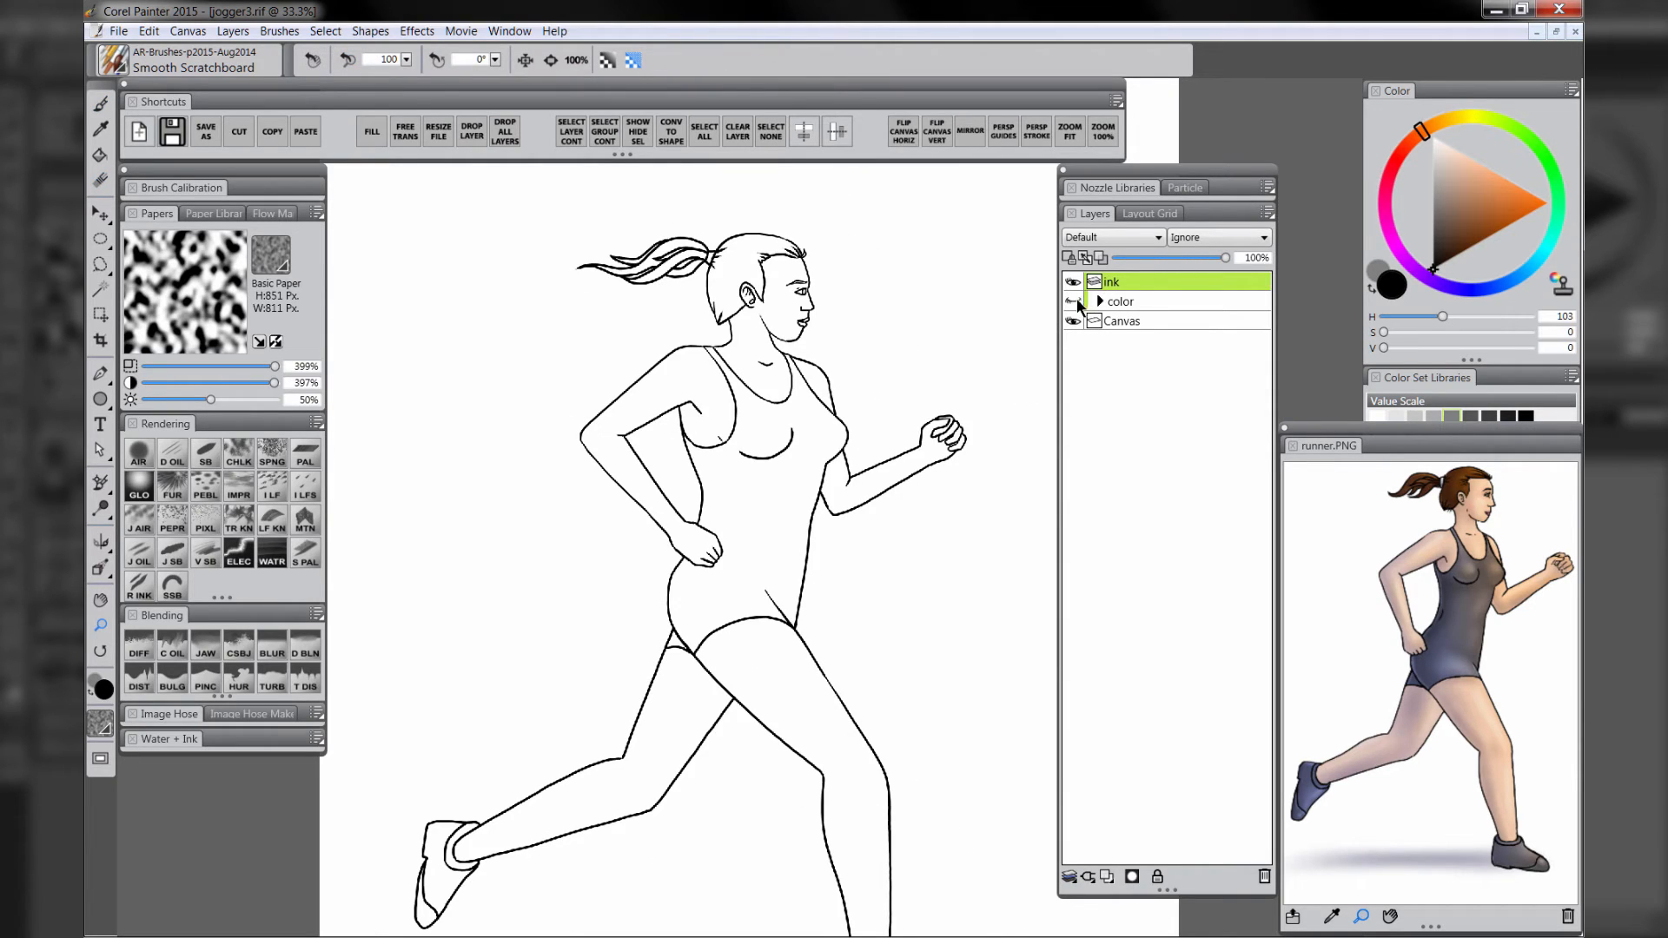
left_click(1074, 302)
left_click(1101, 302)
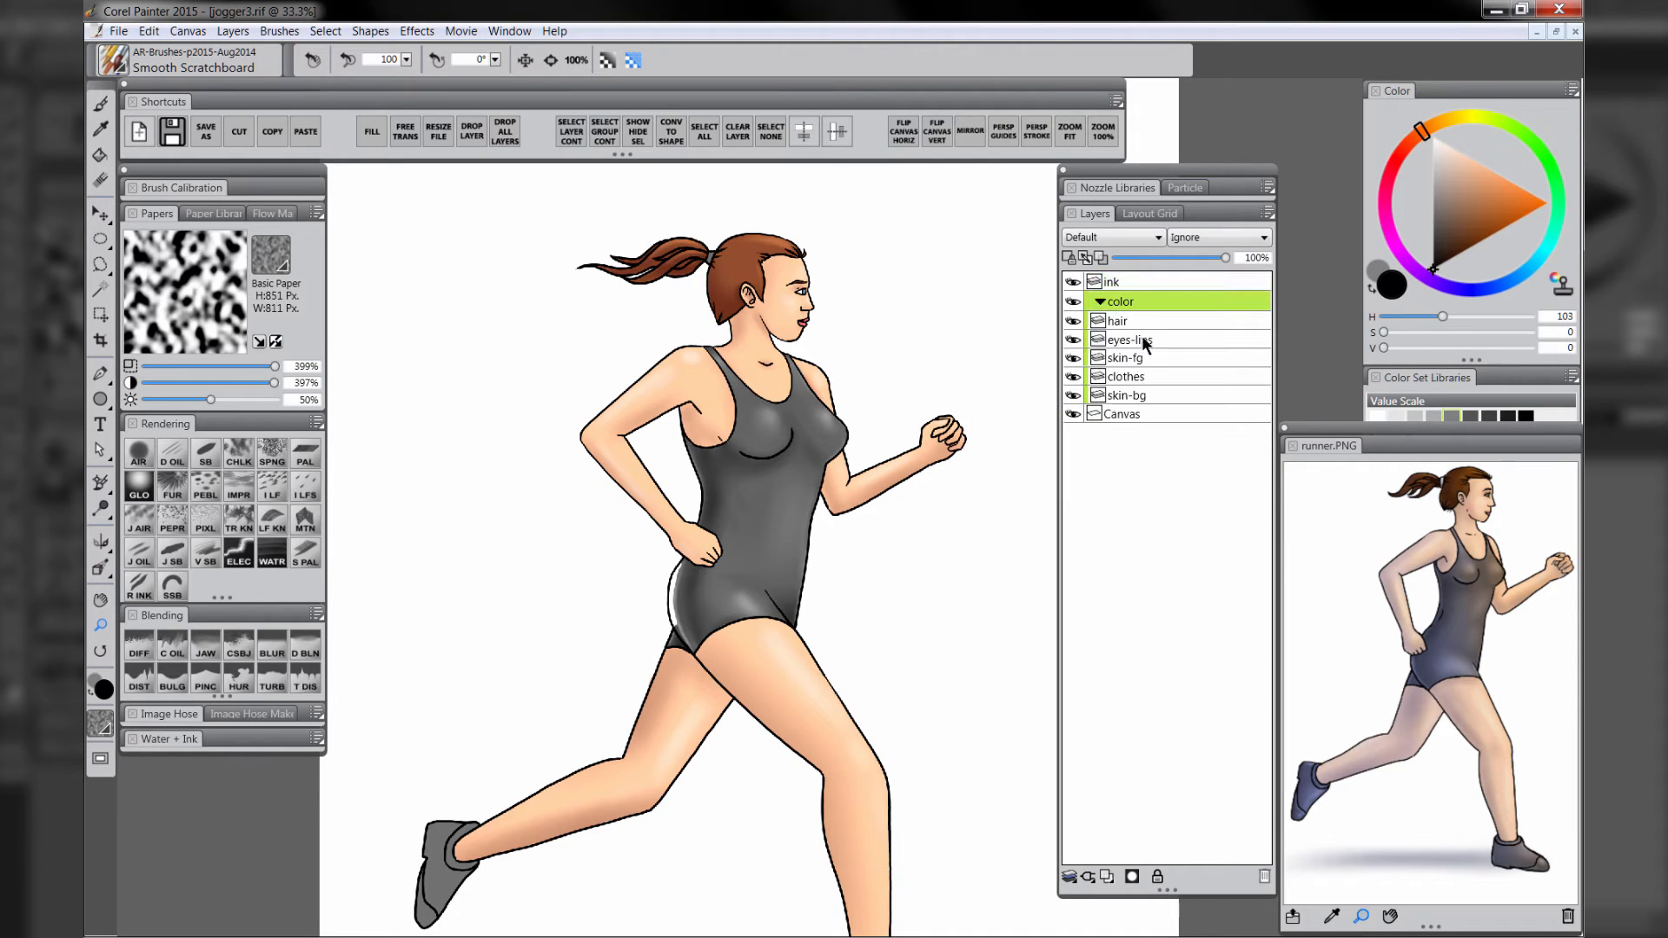
left_click(1135, 377)
left_click(691, 612)
left_click(691, 612)
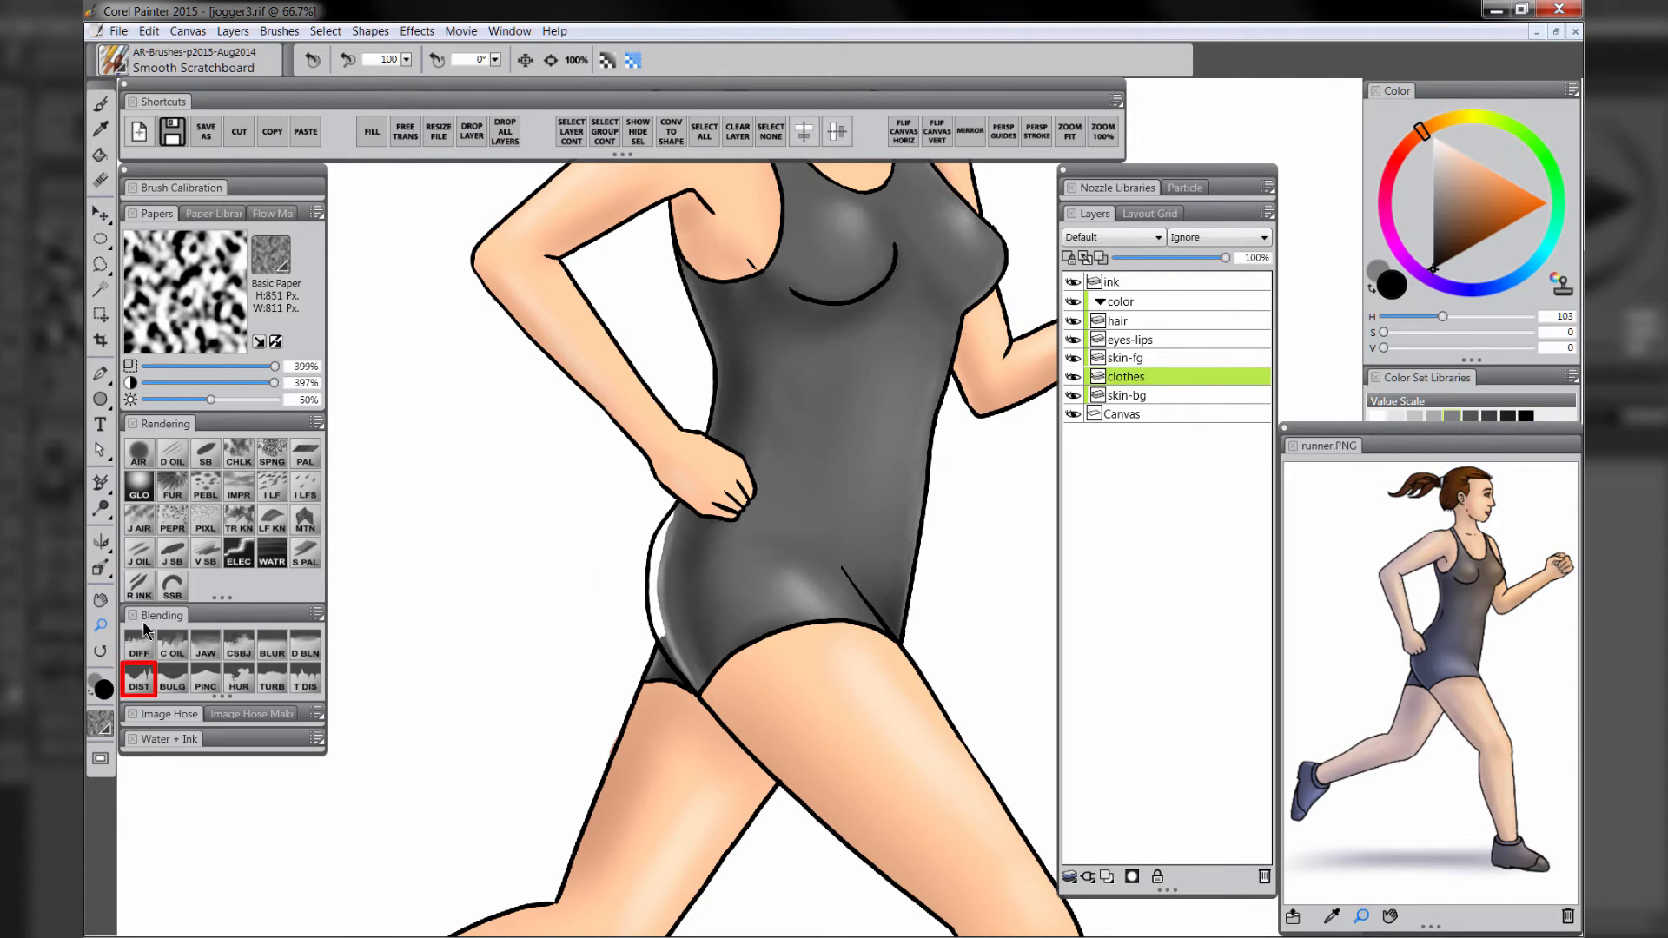
left_click(136, 686)
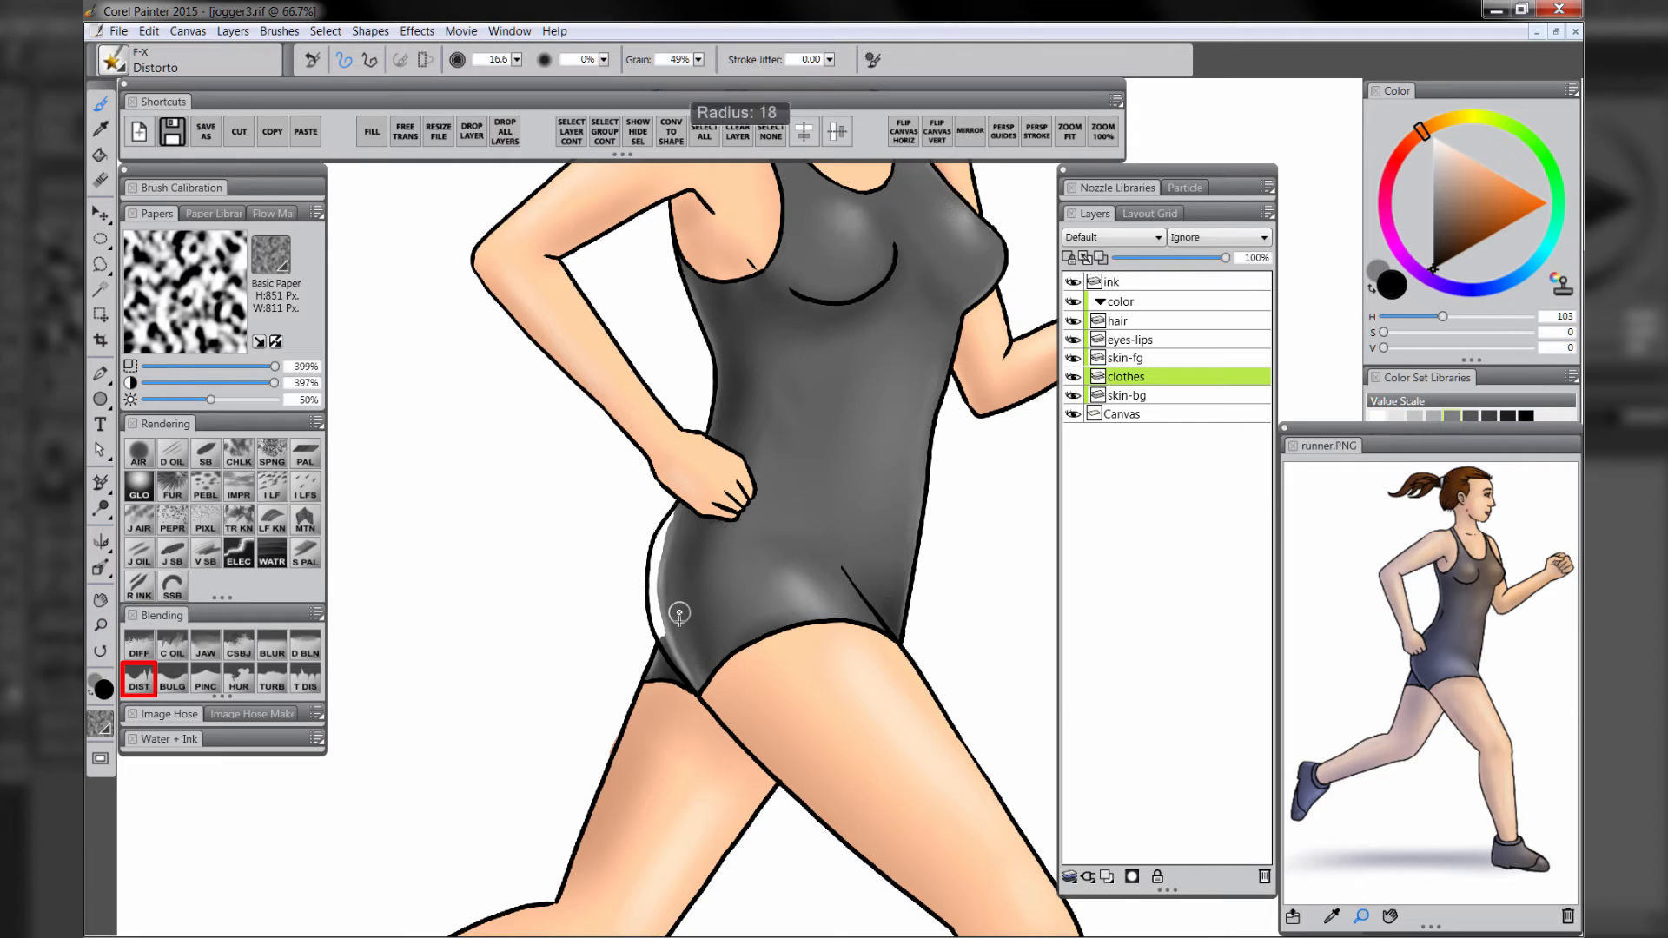
mouse_move(679, 613)
left_mouse_down()
mouse_move(677, 633)
mouse_move(660, 569)
mouse_move(673, 517)
mouse_move(661, 599)
mouse_move(681, 659)
mouse_move(675, 614)
left_mouse_up()
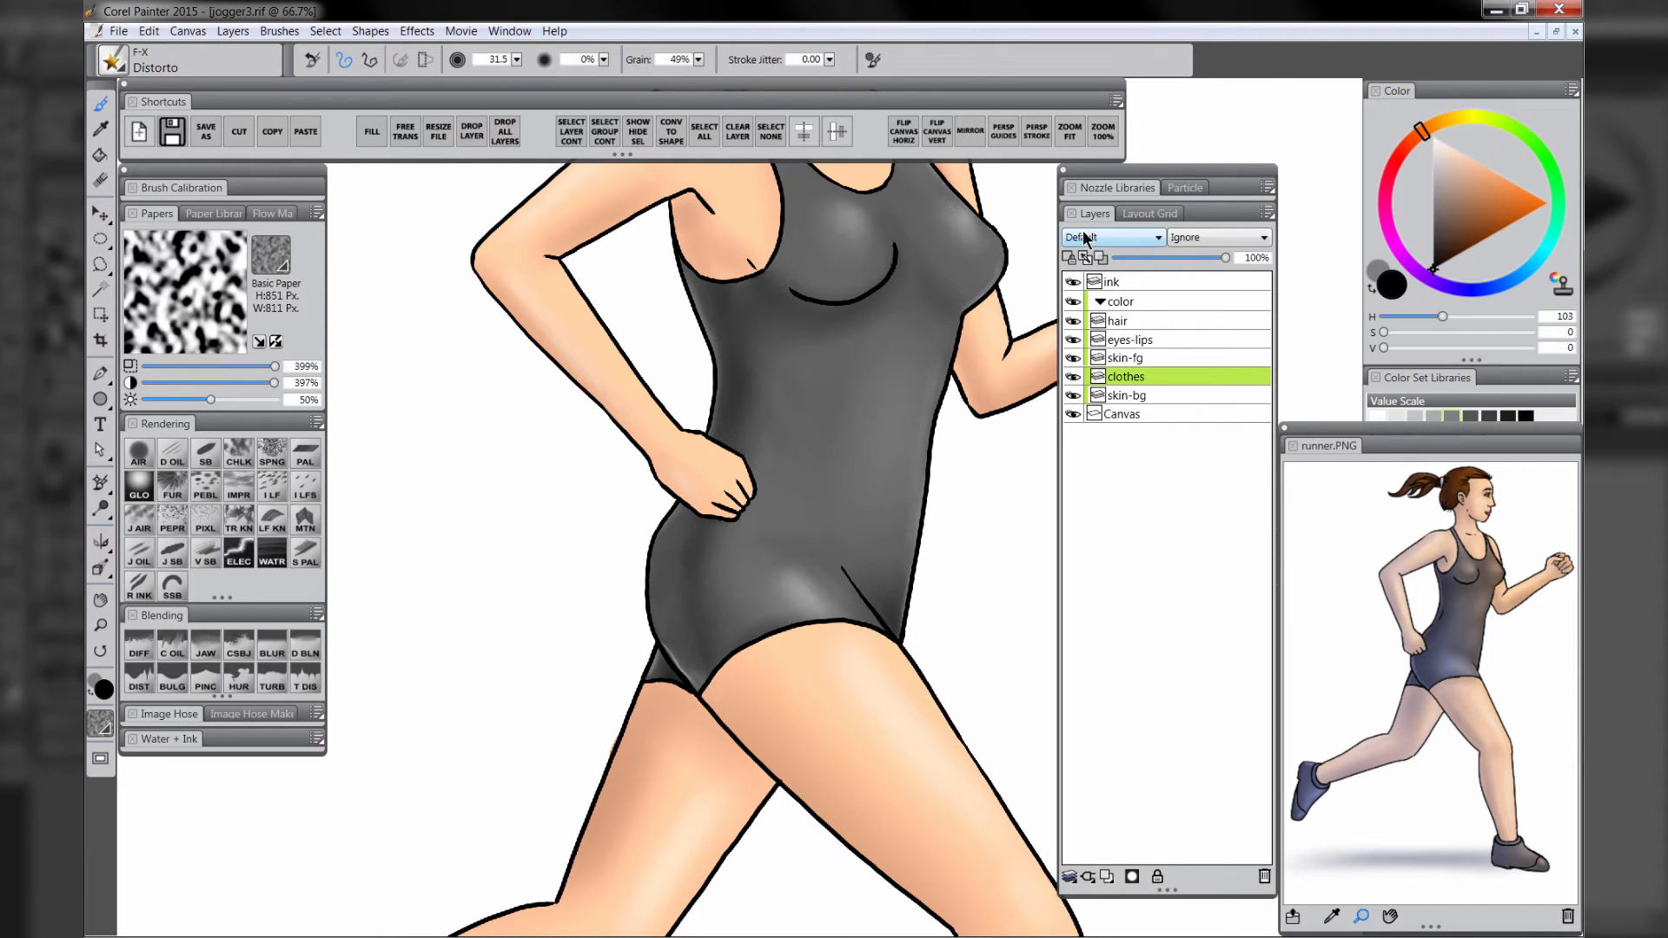
- With Preserve Transparency on, airbrush a light grey rim highlight with V 204 along the buttocks and the shorts' hem
left_click(139, 453)
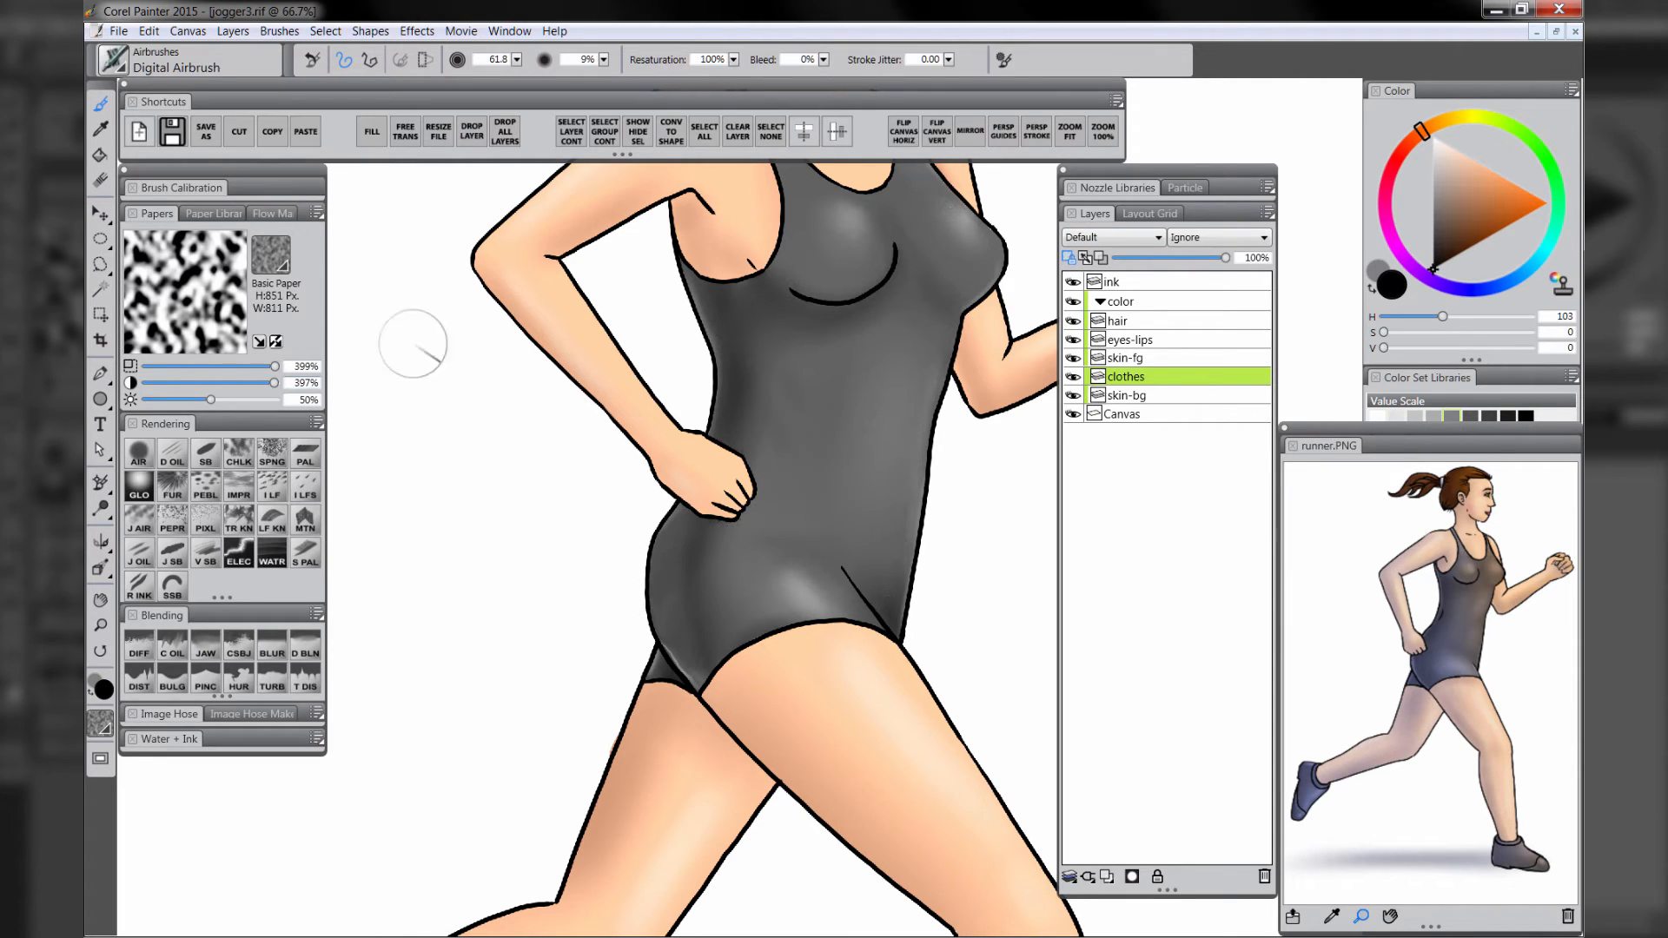
left_click(1434, 193)
left_click_drag(1436, 184, 1420, 166)
left_click_drag(657, 604, 669, 603)
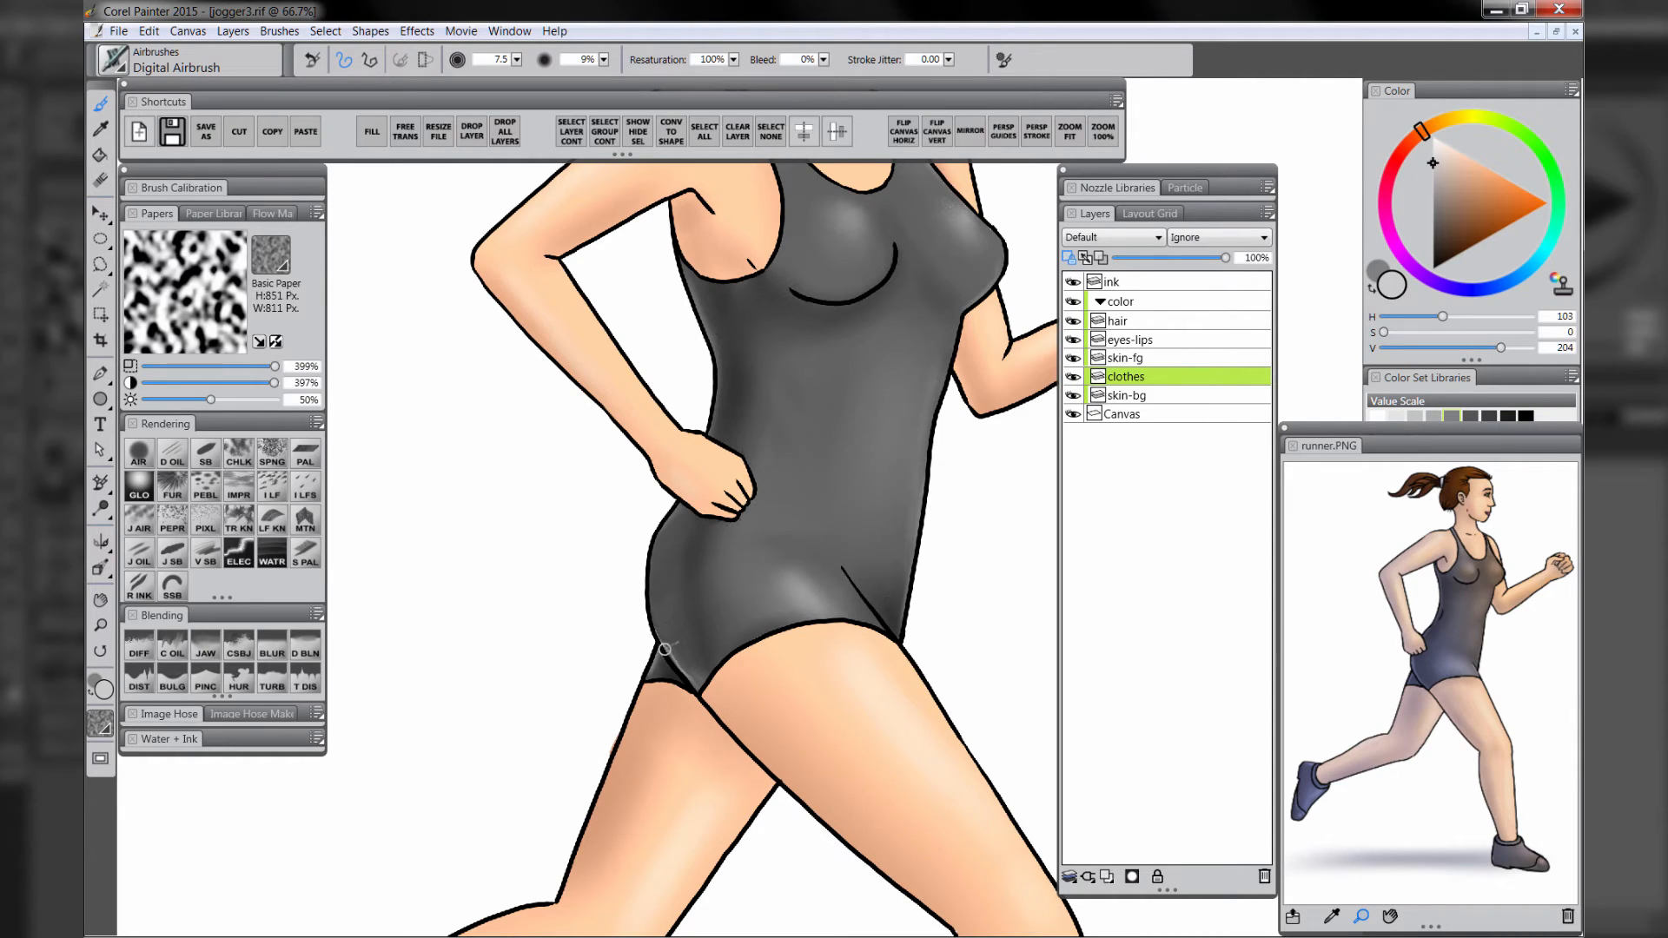
mouse_move(665, 650)
left_mouse_down()
mouse_move(648, 561)
mouse_move(677, 511)
left_mouse_up()
mouse_move(658, 626)
left_mouse_down()
mouse_move(696, 684)
mouse_move(735, 654)
left_mouse_up()
- Add fine light grey highlights along the hip crease and the upper back edge with a smaller airbrush
key("bracketleft")
key("bracketleft")
left_click_drag(846, 570, 876, 615)
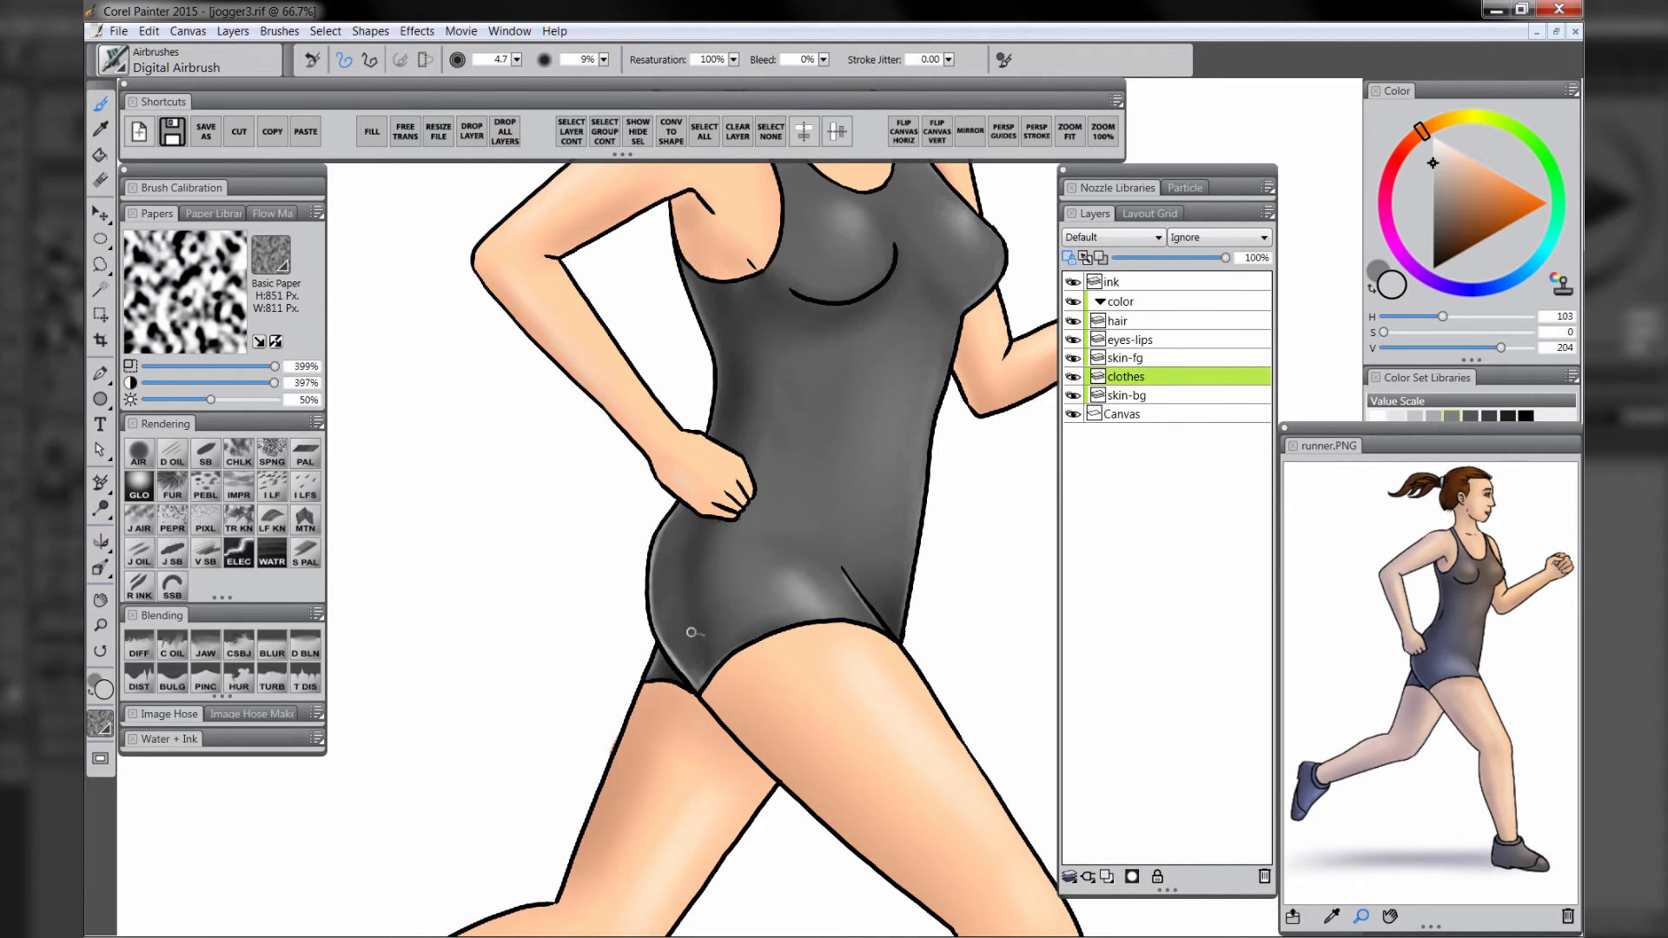
left_click_drag(689, 283, 721, 384)
- Enlarge the airbrush and add soft highlights along the bust's lower edge, its front contour and down the abdomen
key("bracketright")
key("bracketright")
key("bracketright")
key("bracketright")
left_click_drag(804, 285, 874, 287)
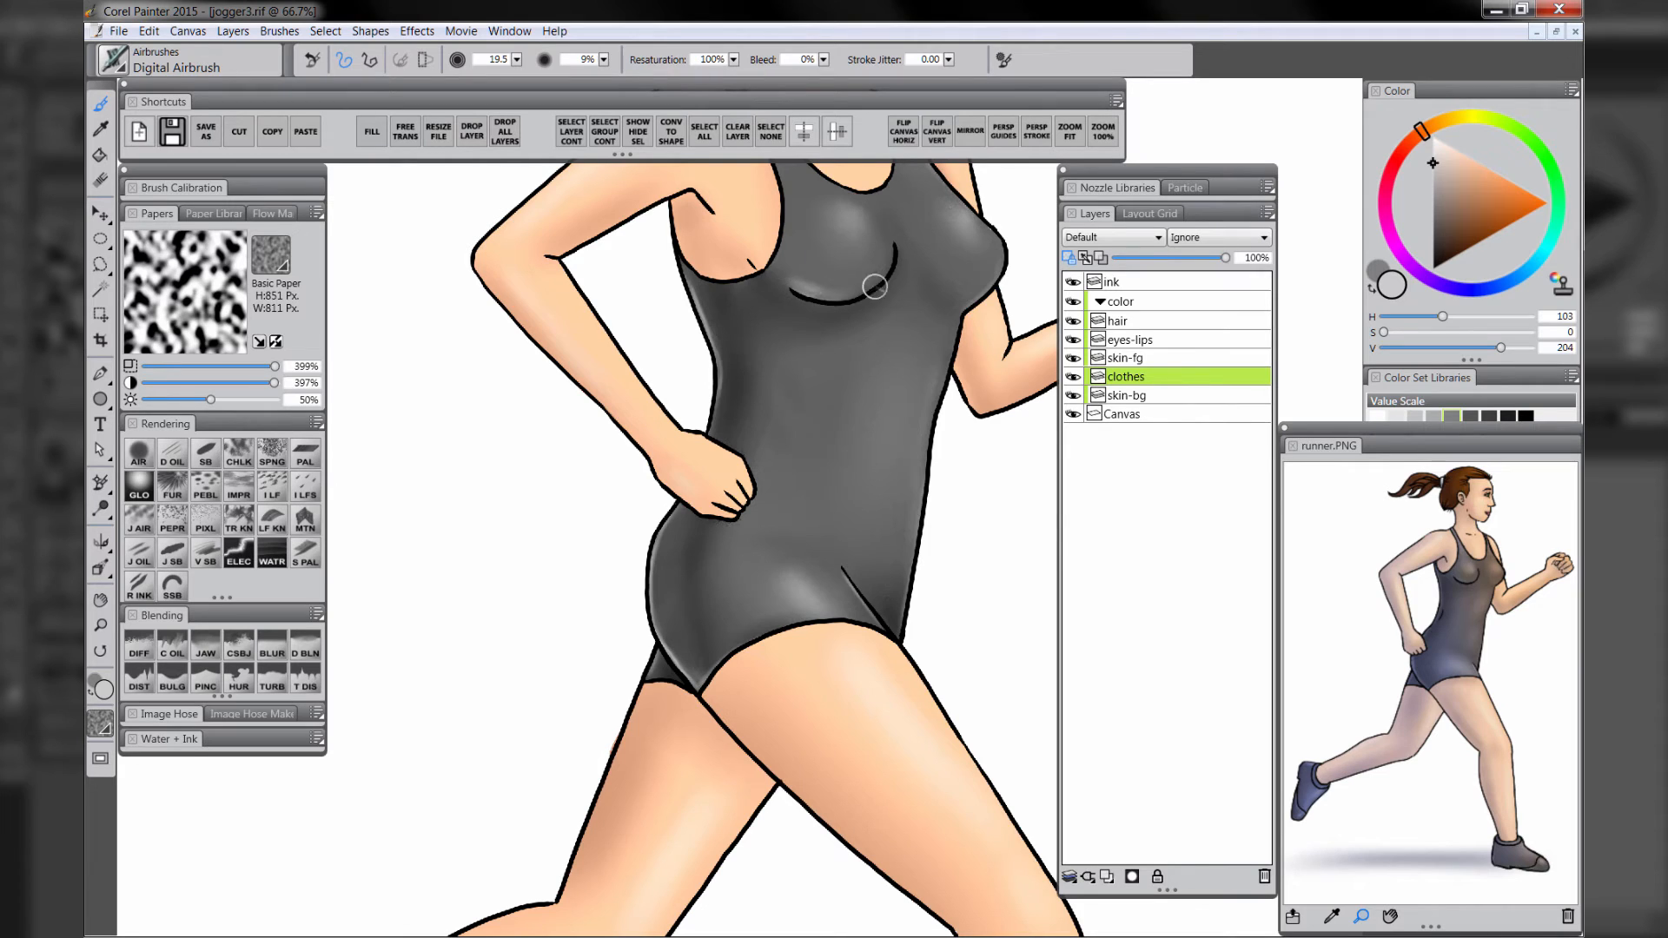
left_click_drag(994, 271, 970, 304)
left_click_drag(834, 373, 815, 605)
- Soften the abdomen highlights with Diffuse Blur and bring the whole figure into view at 25%
left_click(139, 646)
mouse_move(784, 511)
left_mouse_down()
mouse_move(822, 510)
mouse_move(824, 563)
left_mouse_up()
key("ctrl+minus")
key("ctrl+minus")
key("ctrl+minus")
left_click_drag(861, 699, 837, 550)
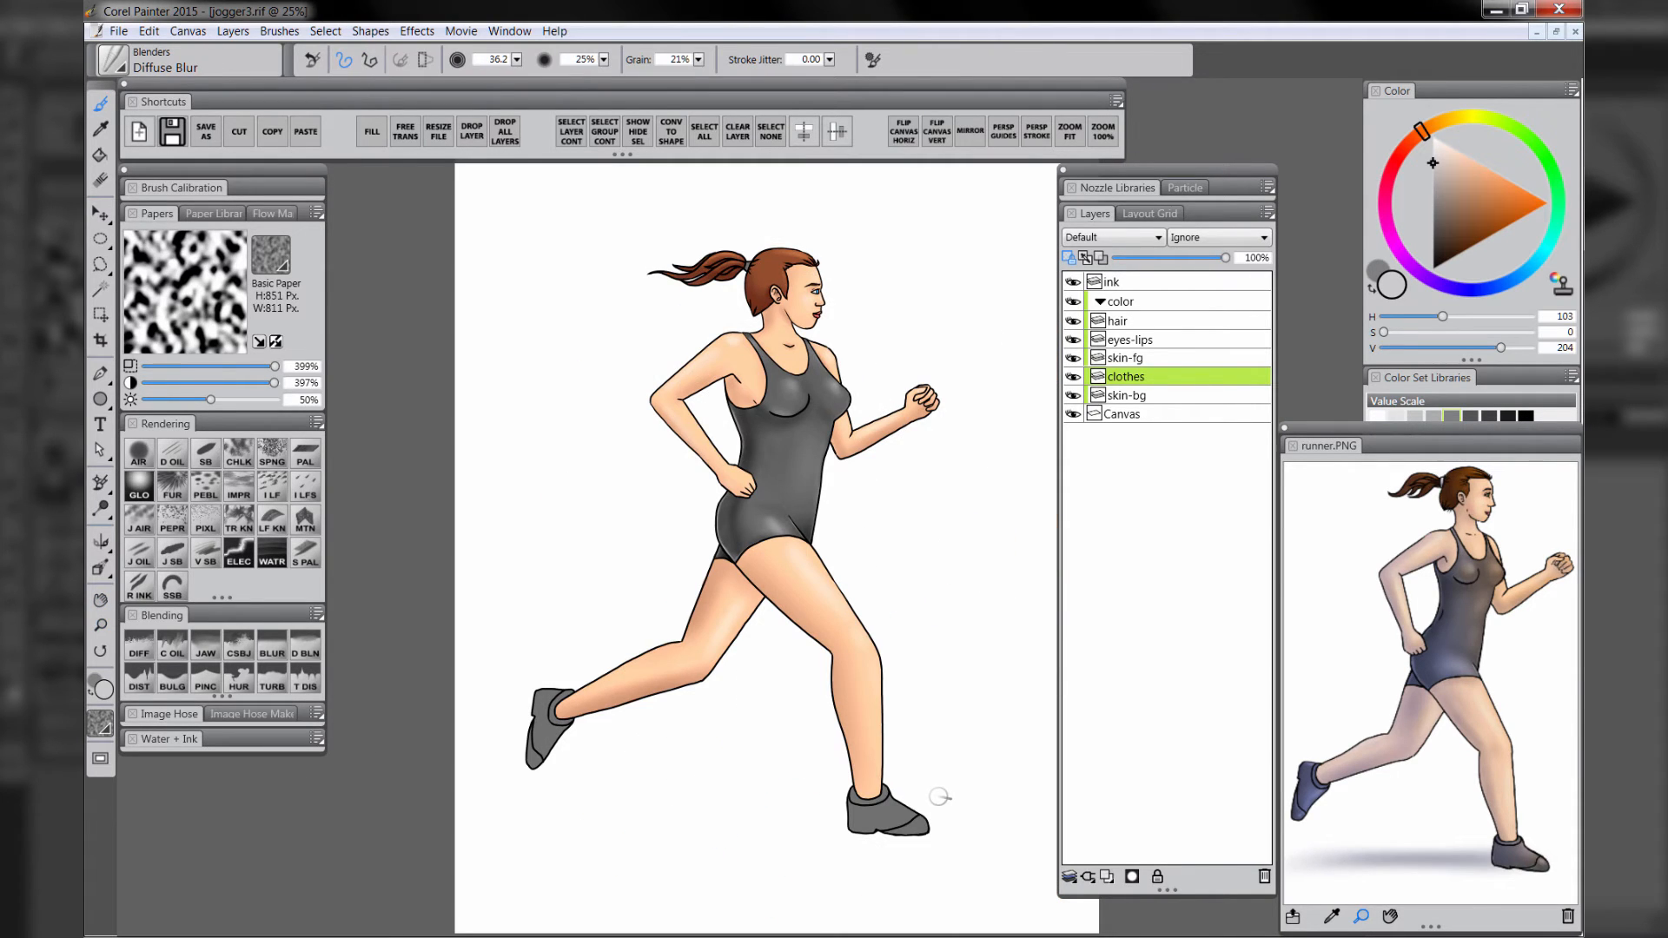
- Sample the dark grey of the shorts' shadow and airbrush shadows onto the rear shoe
left_click(101, 625)
left_click(574, 705)
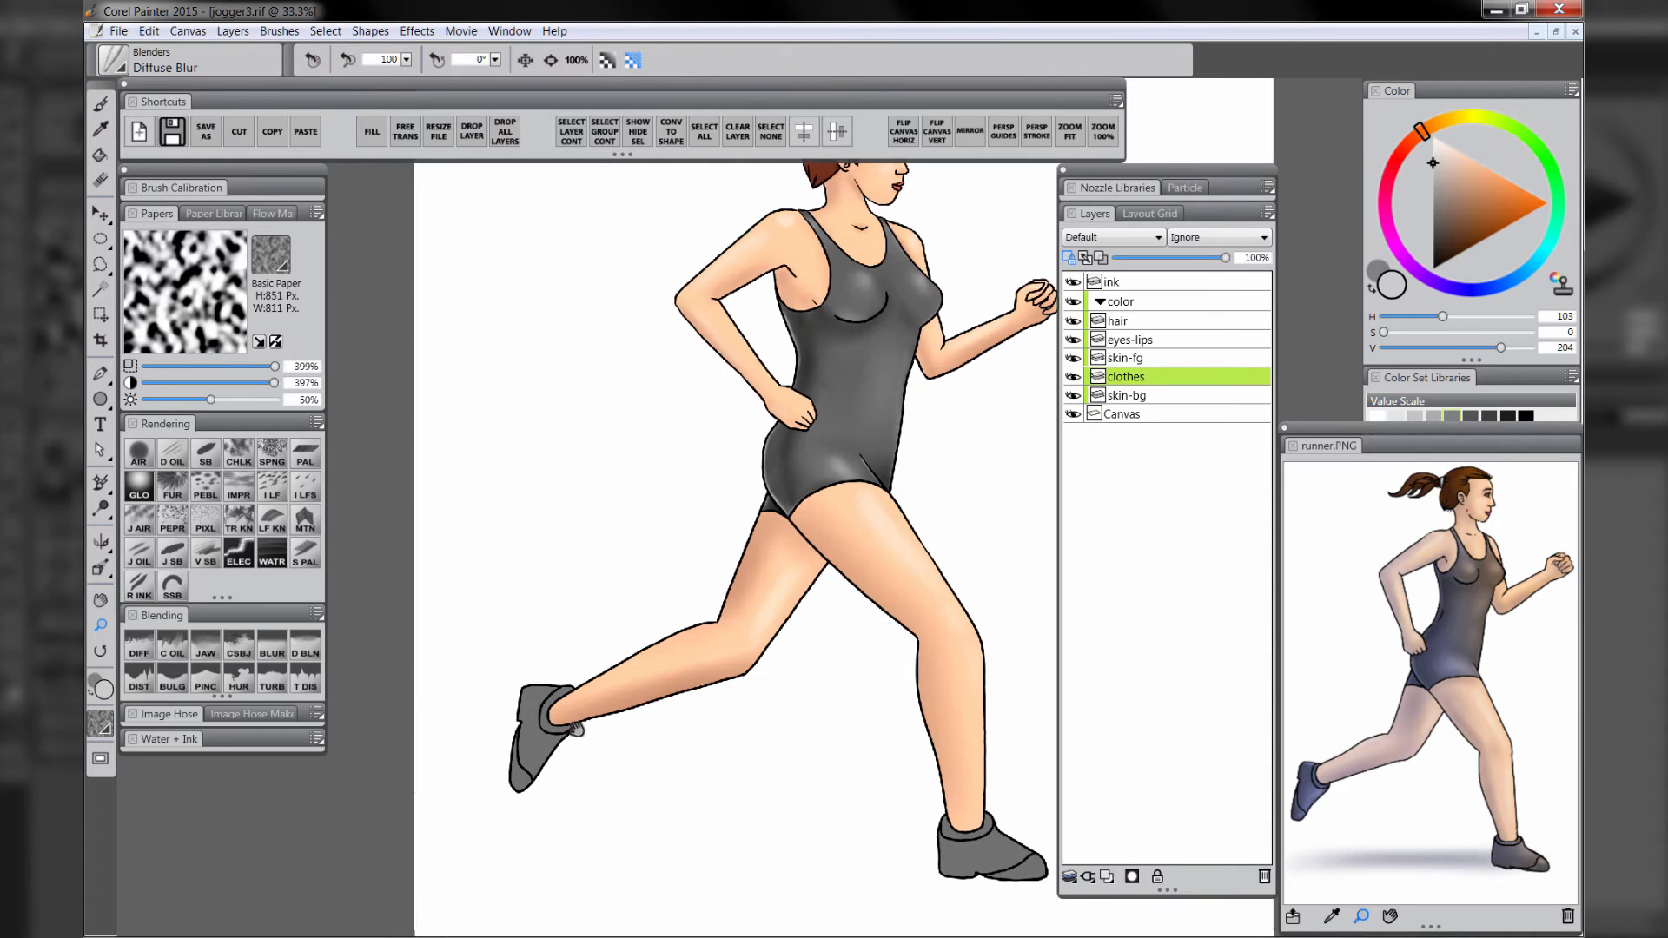
left_click_drag(577, 730, 557, 585)
left_click(563, 594)
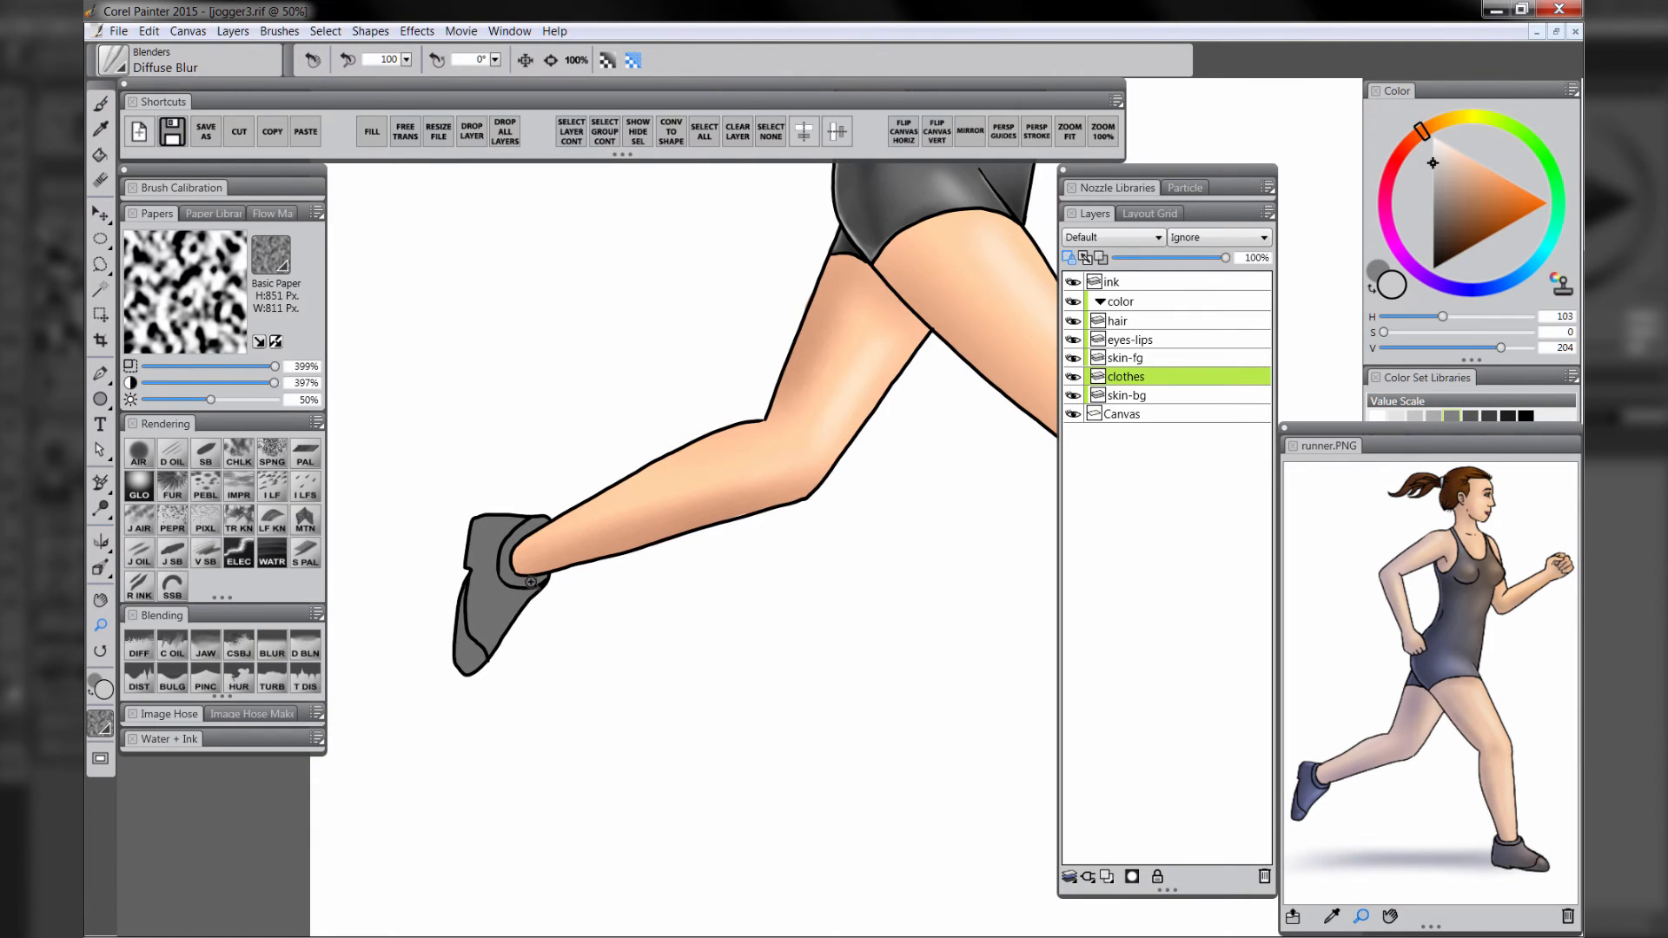
left_click(140, 452)
left_click_drag(630, 342, 589, 589)
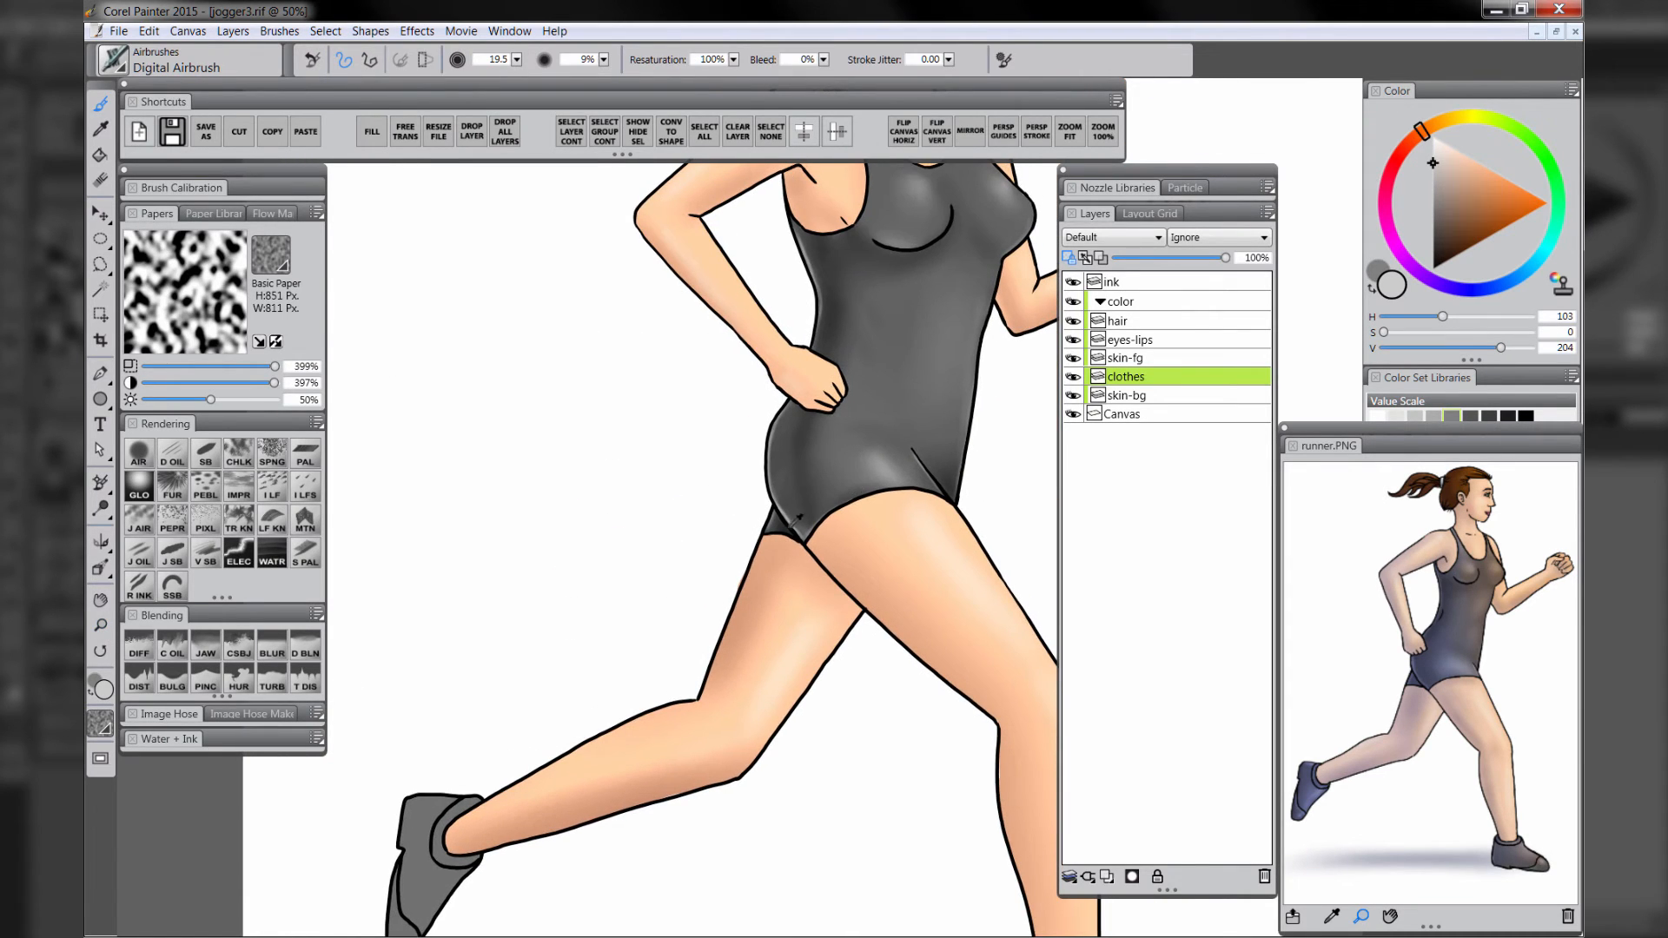
left_click(790, 529, "alt")
left_click_drag(576, 745, 654, 551)
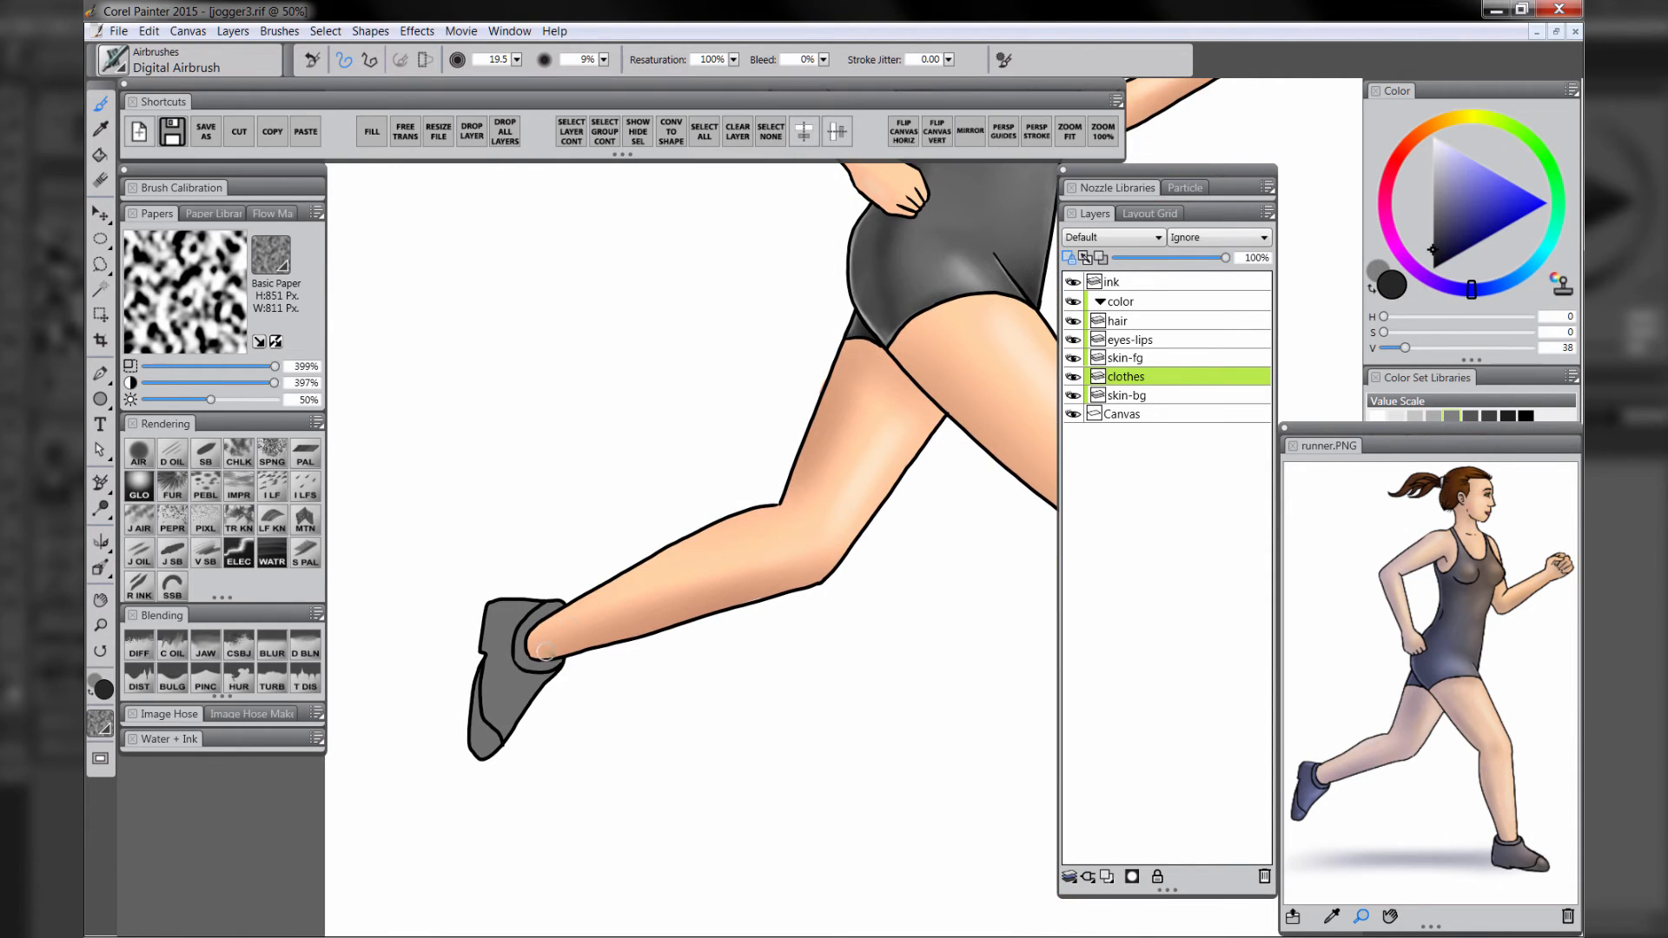
left_click_drag(504, 649, 504, 687)
mouse_move(487, 595)
left_mouse_down()
mouse_move(463, 774)
mouse_move(469, 589)
mouse_move(449, 745)
mouse_move(487, 765)
mouse_move(563, 693)
mouse_move(533, 713)
left_mouse_up()
- Airbrush dark grey shadows onto the front shoe's heel, sole and toe with a large brush
left_click_drag(717, 767, 488, 741)
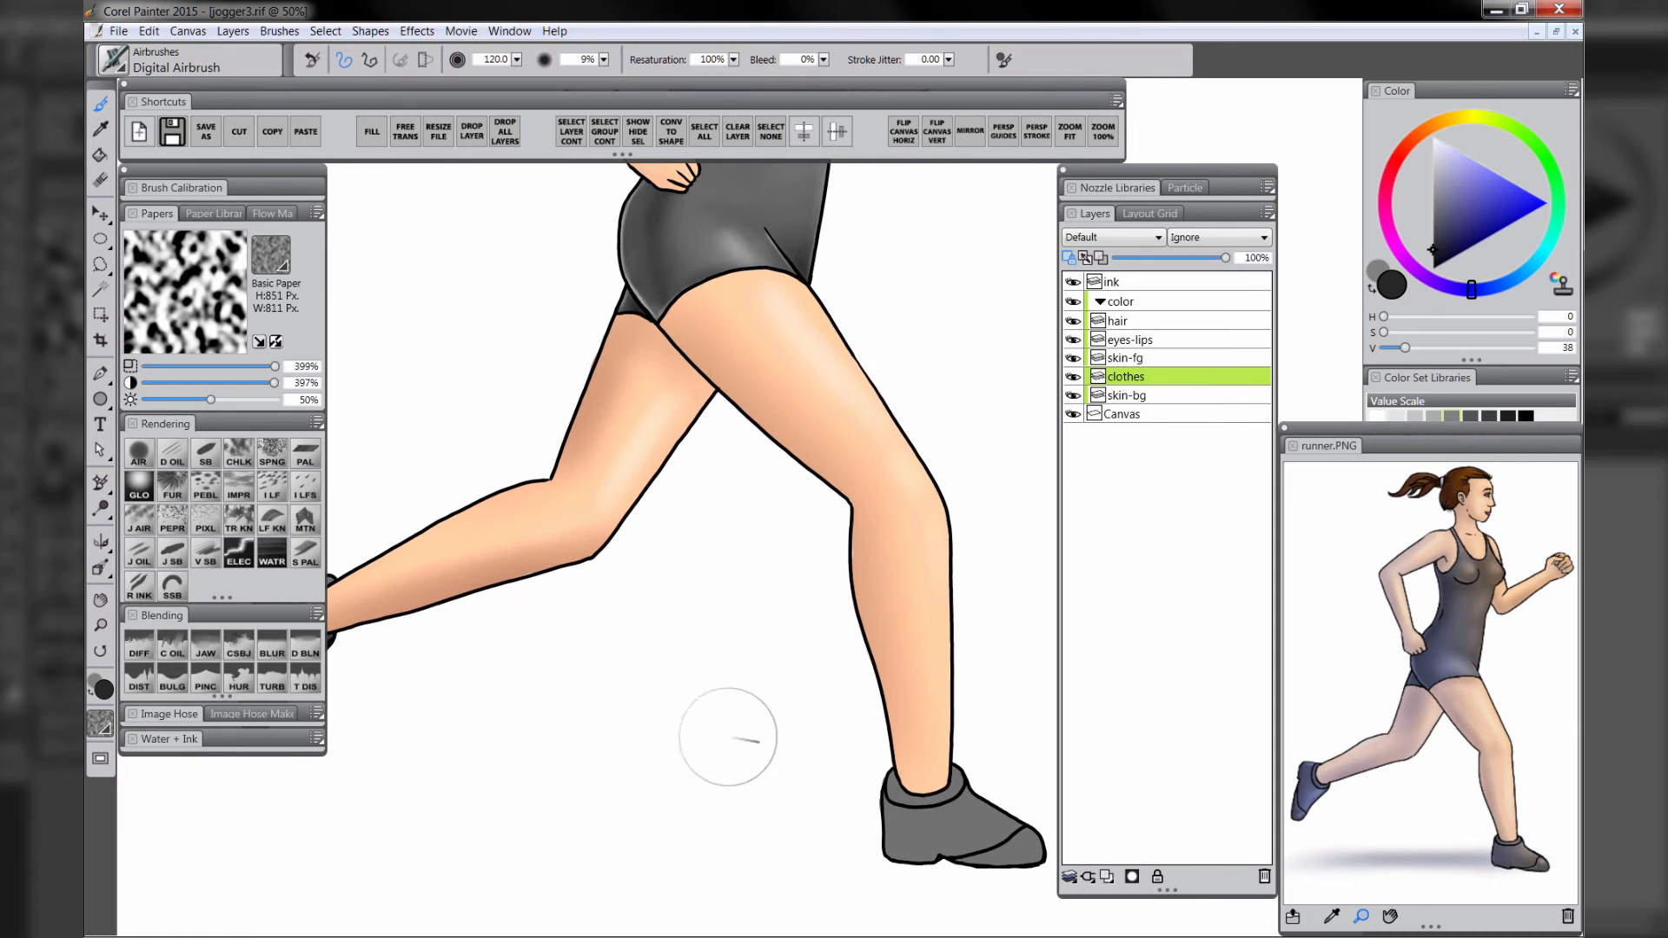
mouse_move(900, 808)
left_mouse_down()
mouse_move(885, 860)
mouse_move(863, 807)
mouse_move(891, 891)
mouse_move(1013, 871)
left_mouse_up()
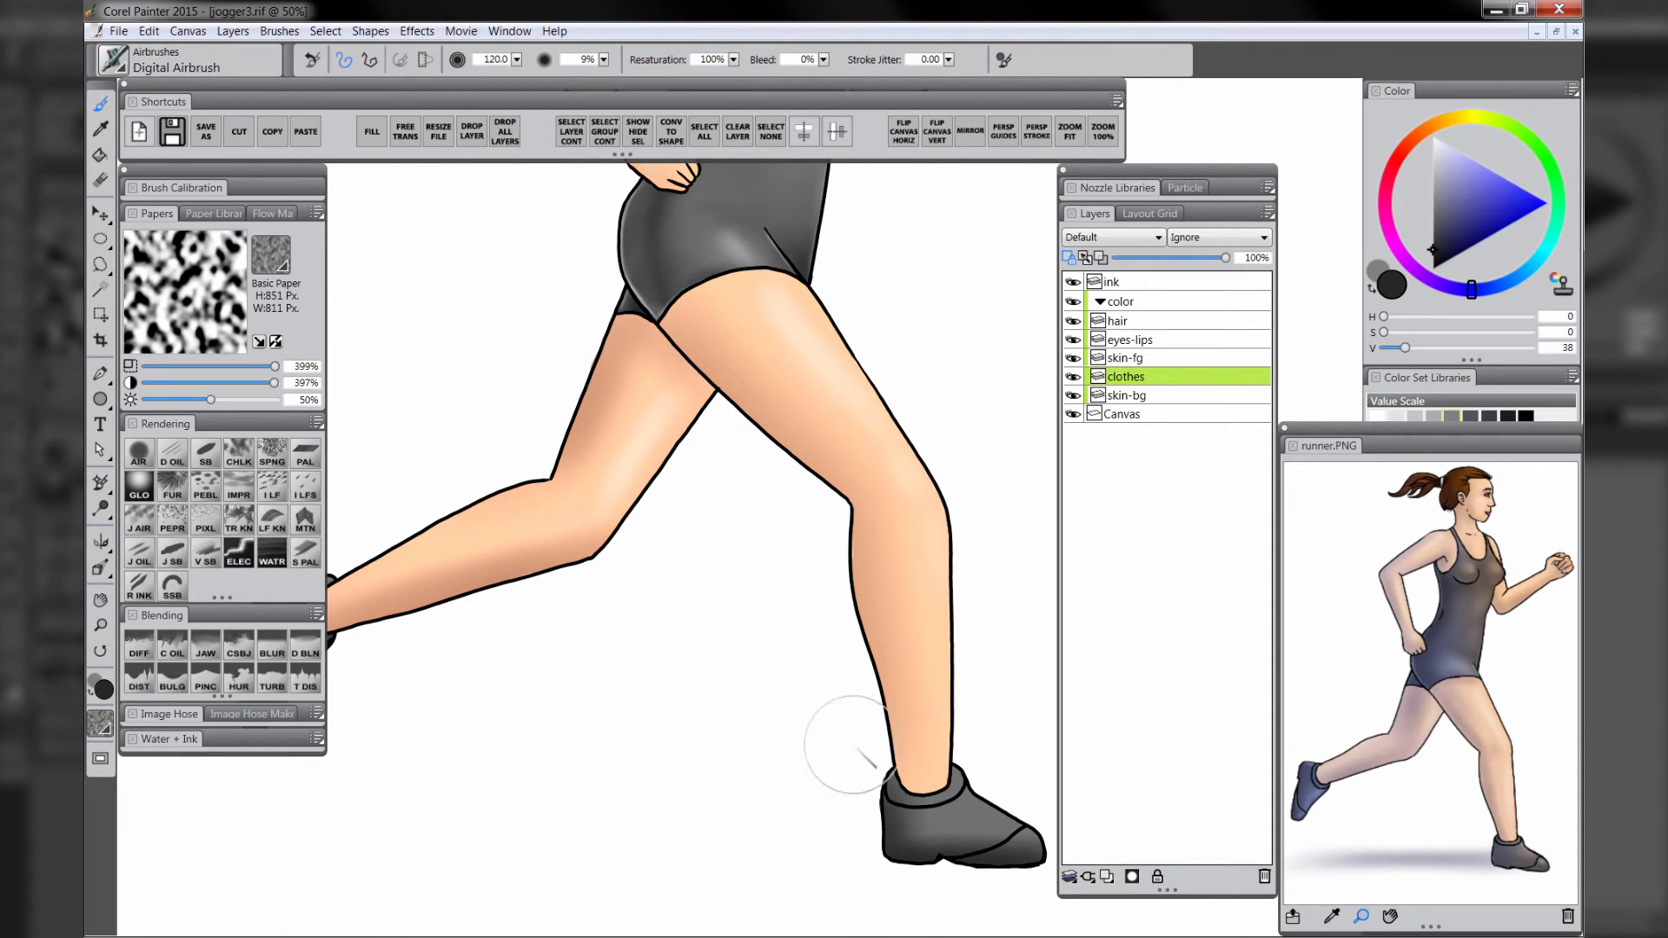
mouse_move(972, 785)
left_mouse_down()
mouse_move(910, 811)
mouse_move(1016, 829)
left_mouse_up()
- Switch to a light grey with V 208 and airbrush highlights onto the shoes, starting with the rear one
left_click_drag(785, 827, 999, 787)
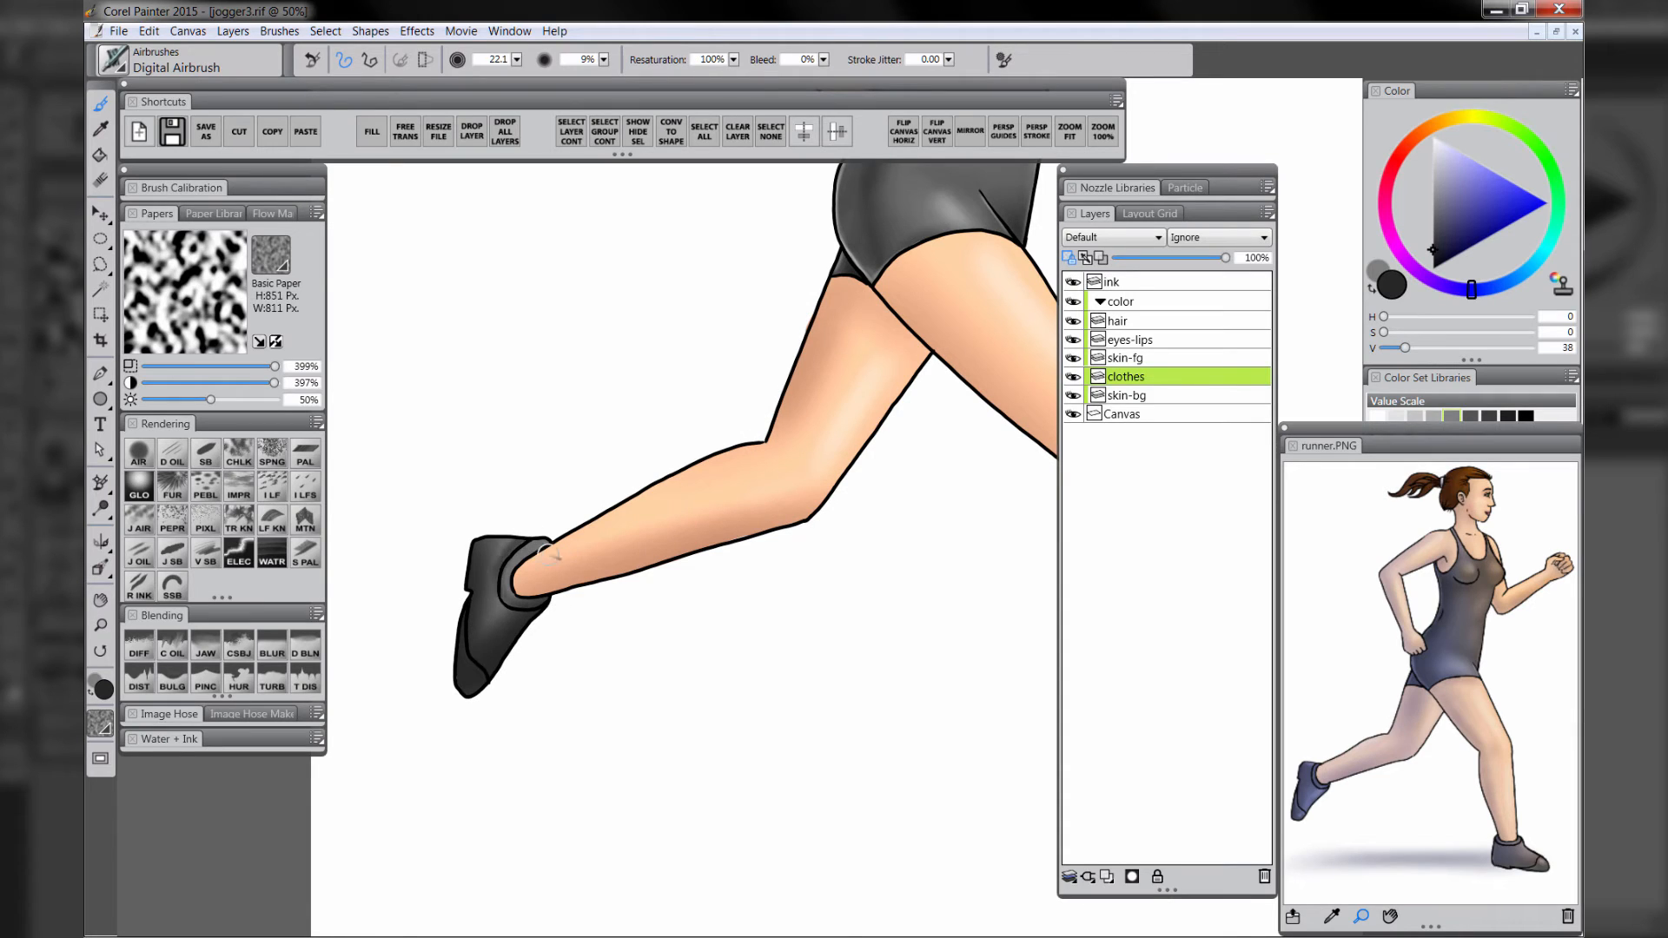
left_click(1422, 165)
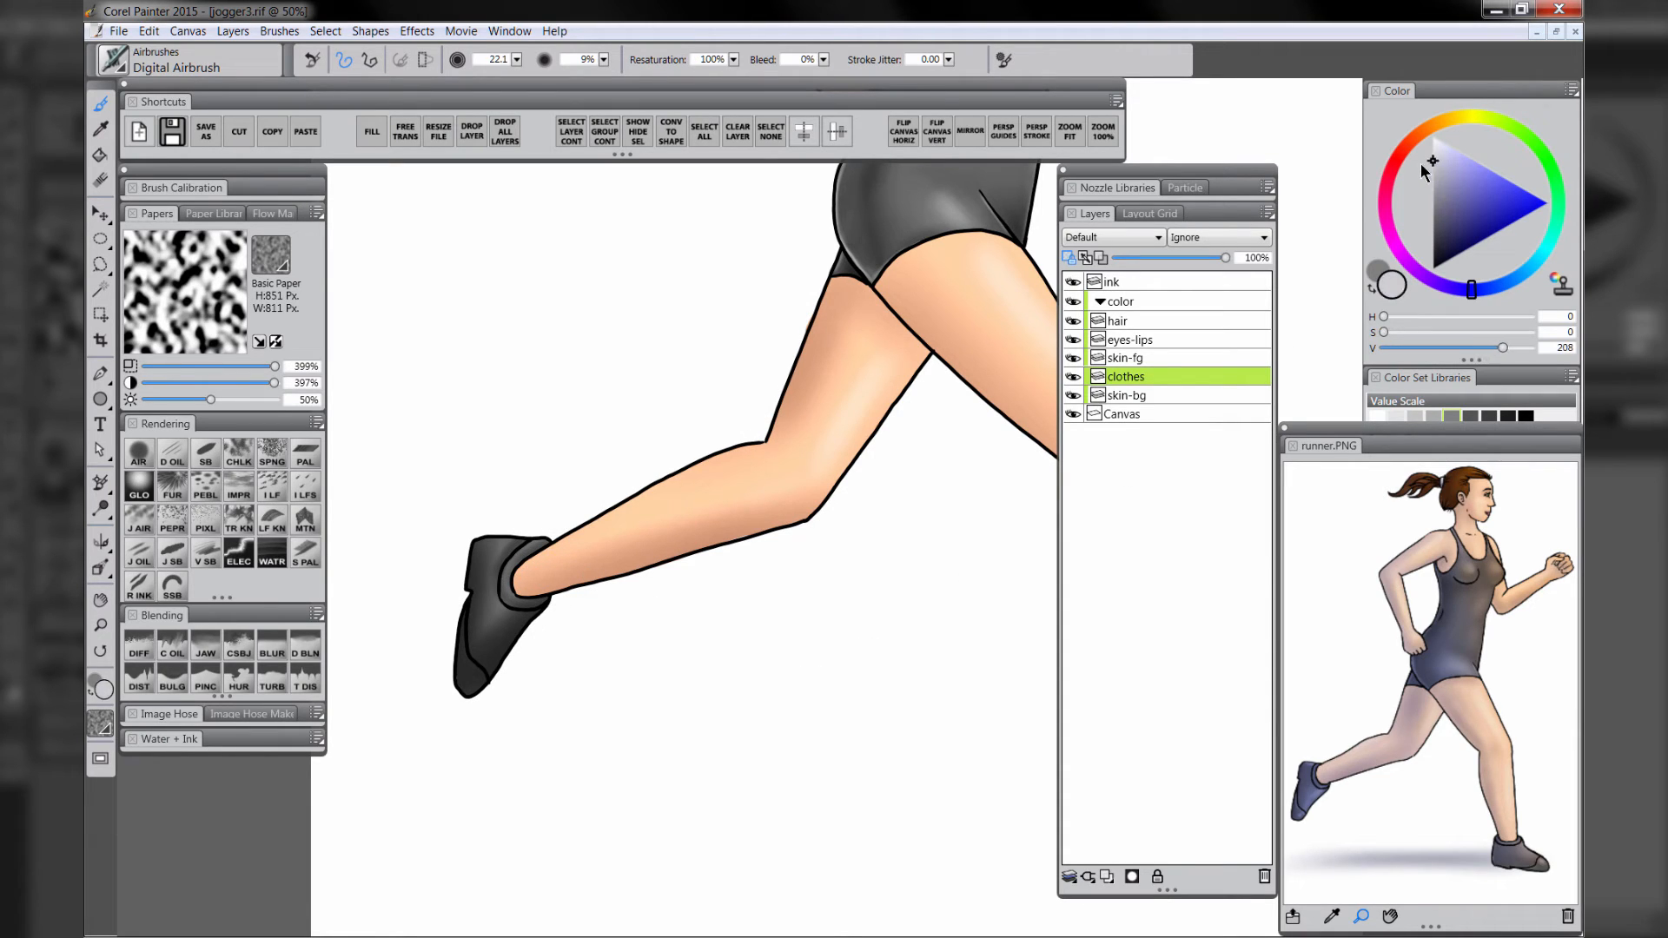
mouse_move(508, 629)
left_mouse_down()
mouse_move(527, 626)
mouse_move(487, 667)
left_mouse_up()
left_click_drag(503, 638, 468, 625)
mouse_move(786, 628)
left_mouse_down()
mouse_move(461, 622)
mouse_move(403, 495)
mouse_move(864, 671)
left_mouse_up()
key("bracketright")
key("bracketright")
mouse_move(723, 636)
left_mouse_down()
mouse_move(723, 683)
mouse_move(1125, 764)
left_mouse_up()
- Resize the airbrush, finish the light highlight near the rear shoe's ankle opening and return to the 25% view
key("bracketright")
key("bracketright")
key("bracketright")
key("bracketright")
key("bracketright")
key("bracketright")
key("bracketleft")
key("bracketleft")
left_click_drag(538, 584, 528, 591)
left_click(101, 625)
left_click(613, 573, "alt")
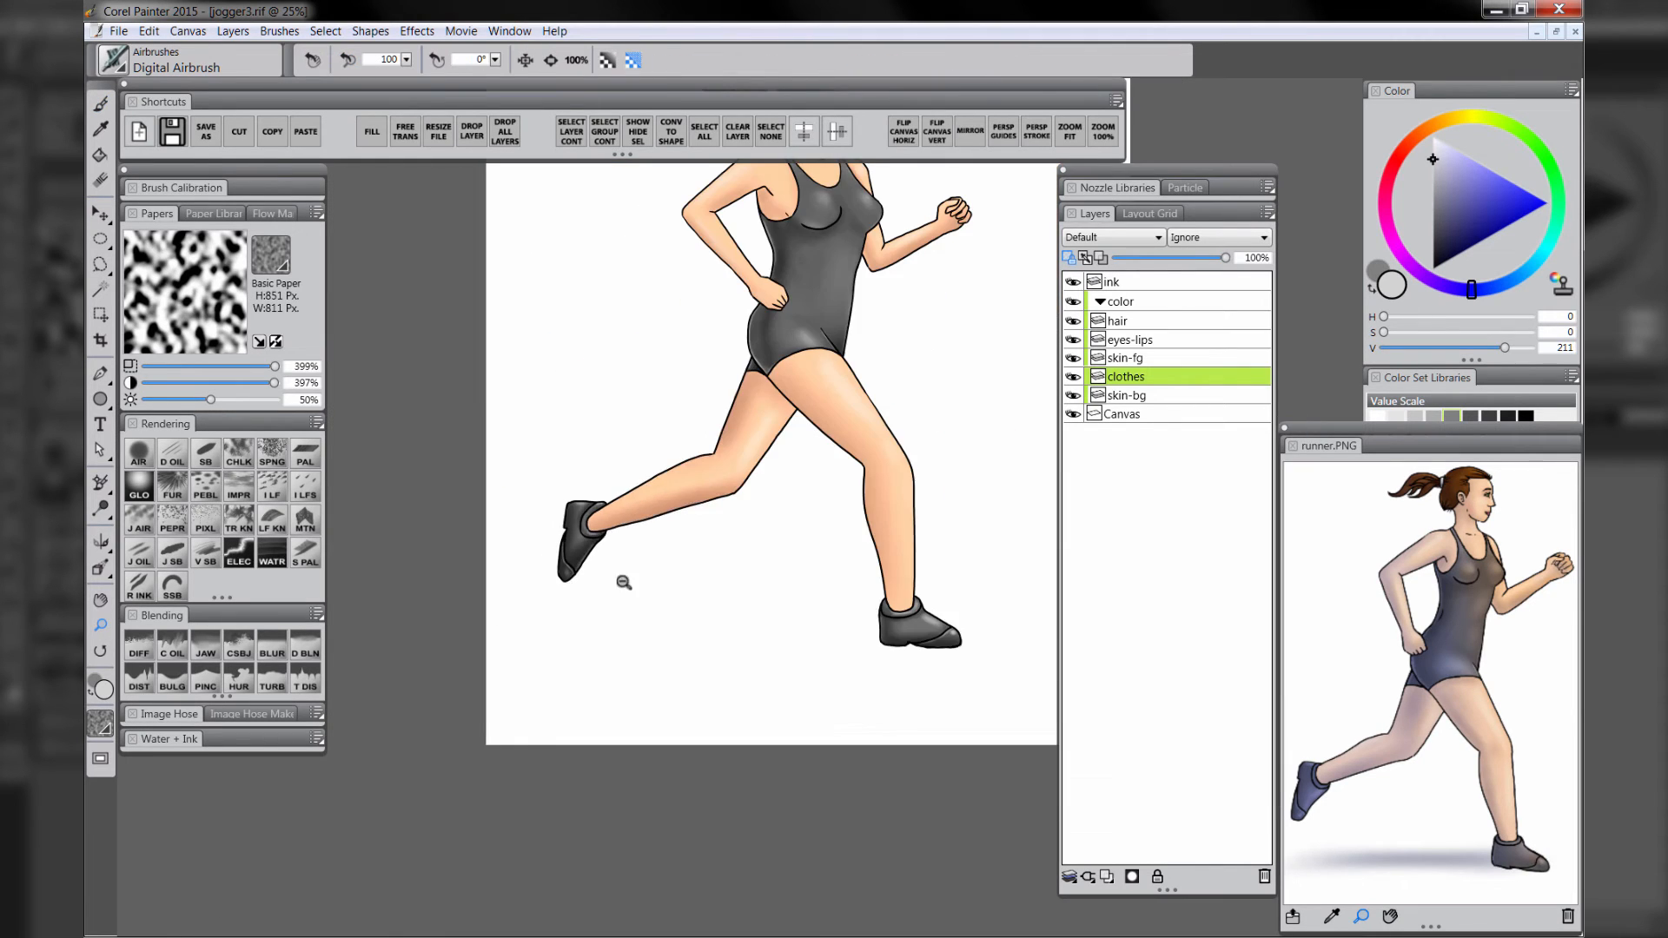
- Airbrush the hair tie with its sampled dark grey for shadow and a light grey with V 217 for a small highlight
left_click_drag(801, 632, 734, 781)
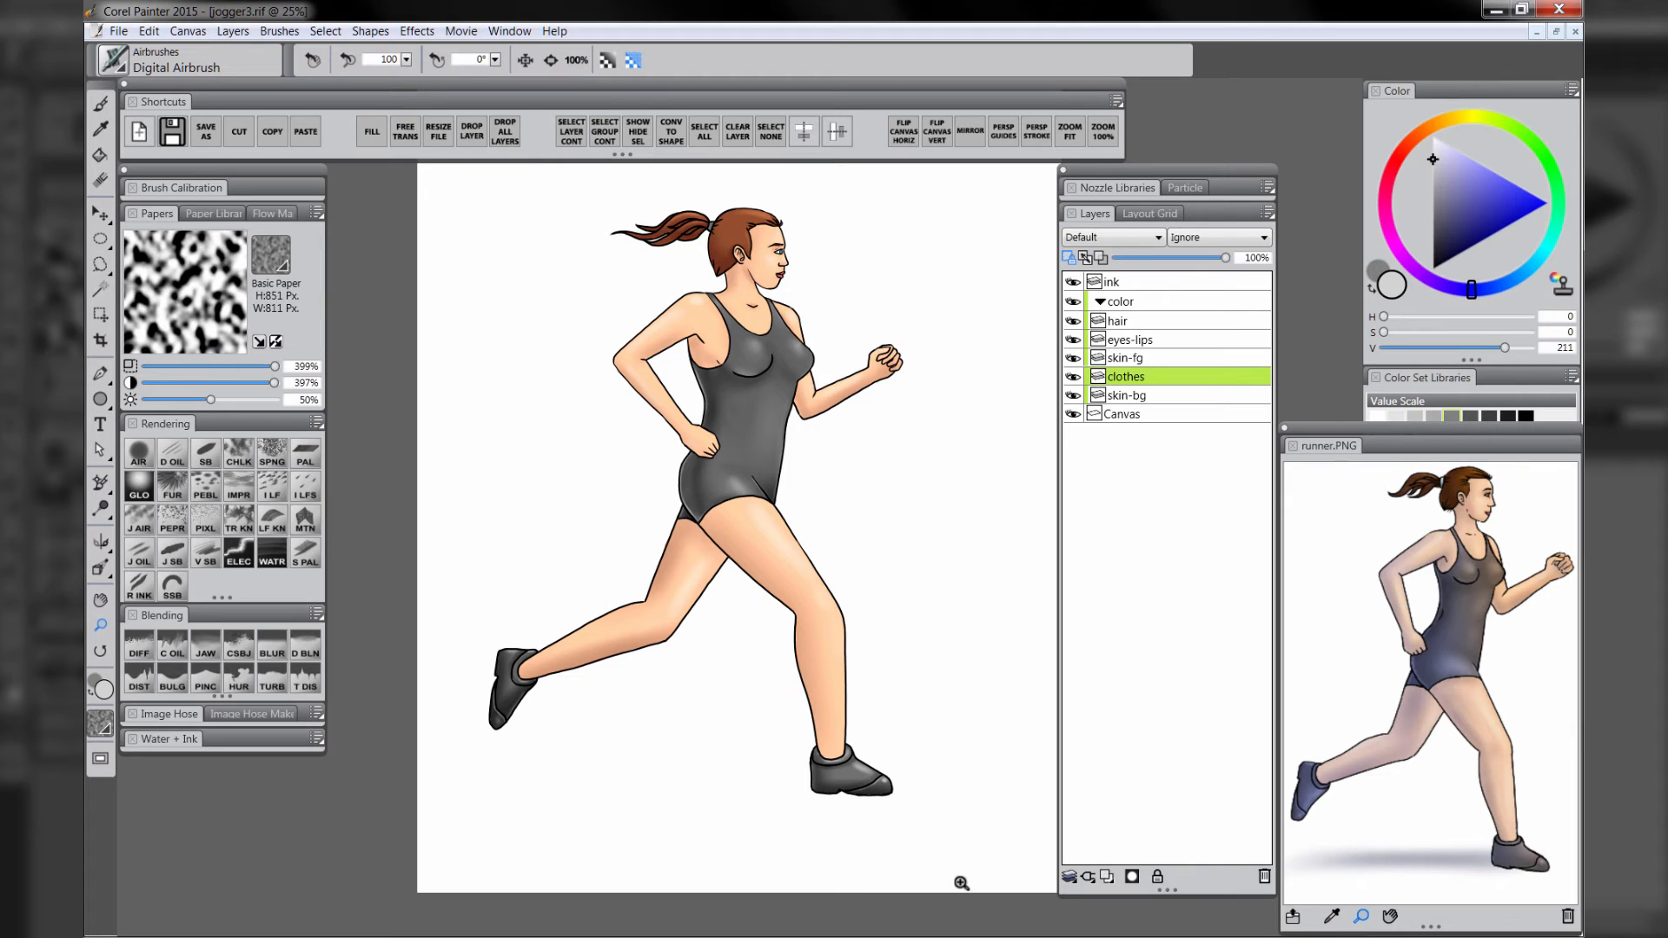
triple_click(714, 230)
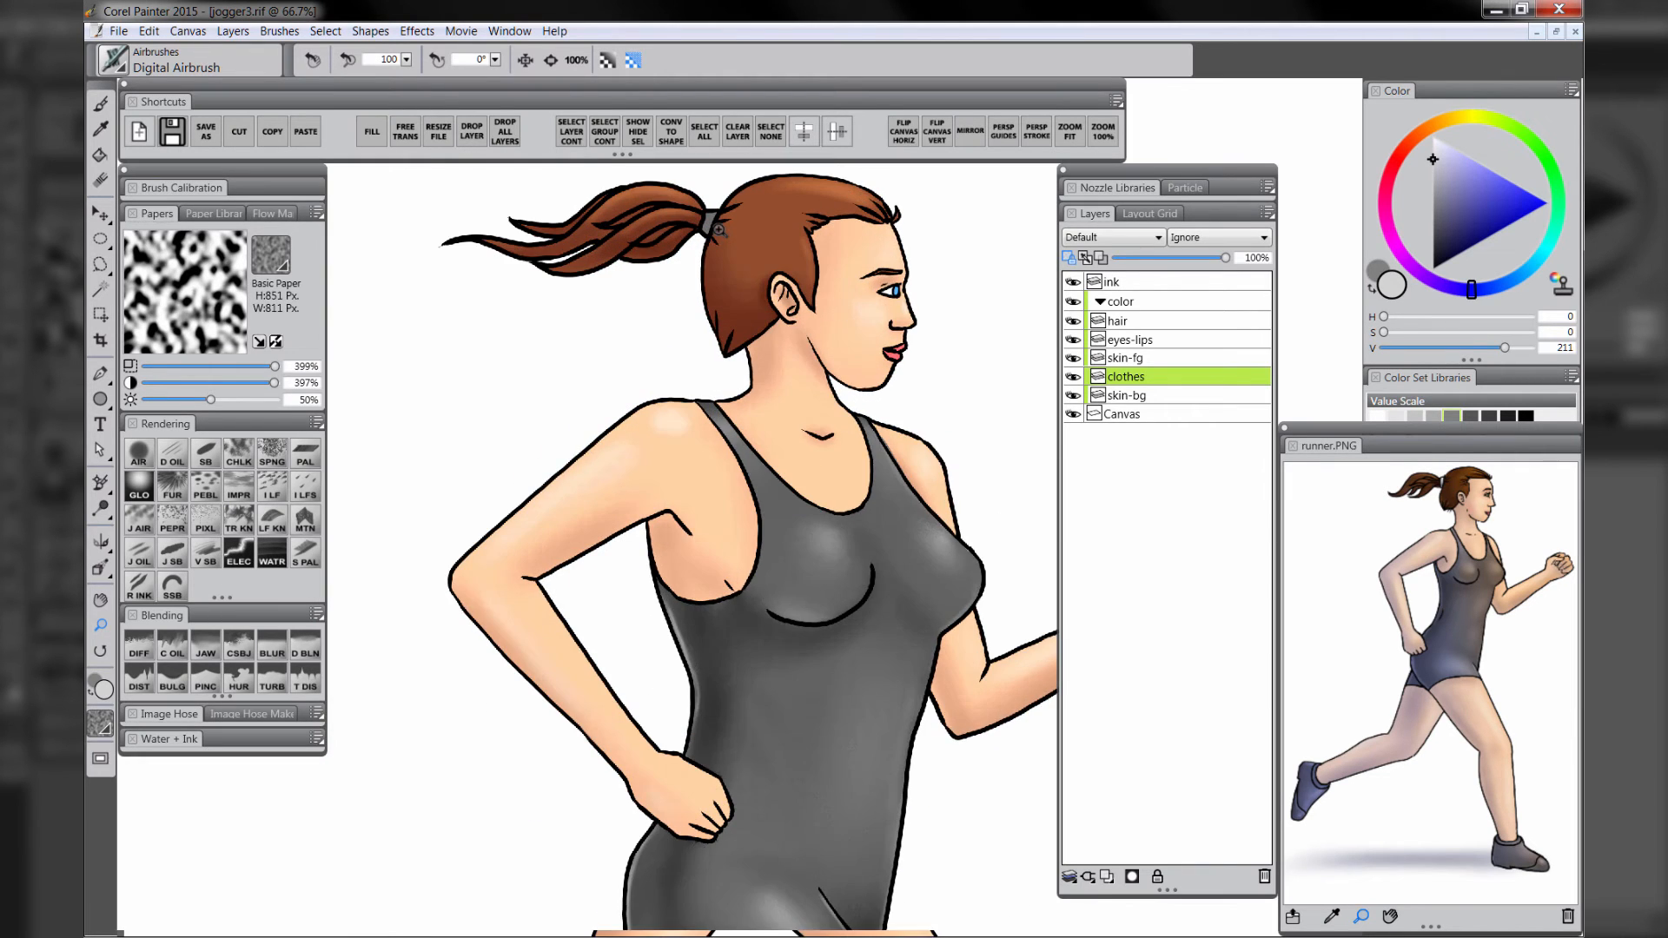
left_click_drag(718, 250, 662, 408)
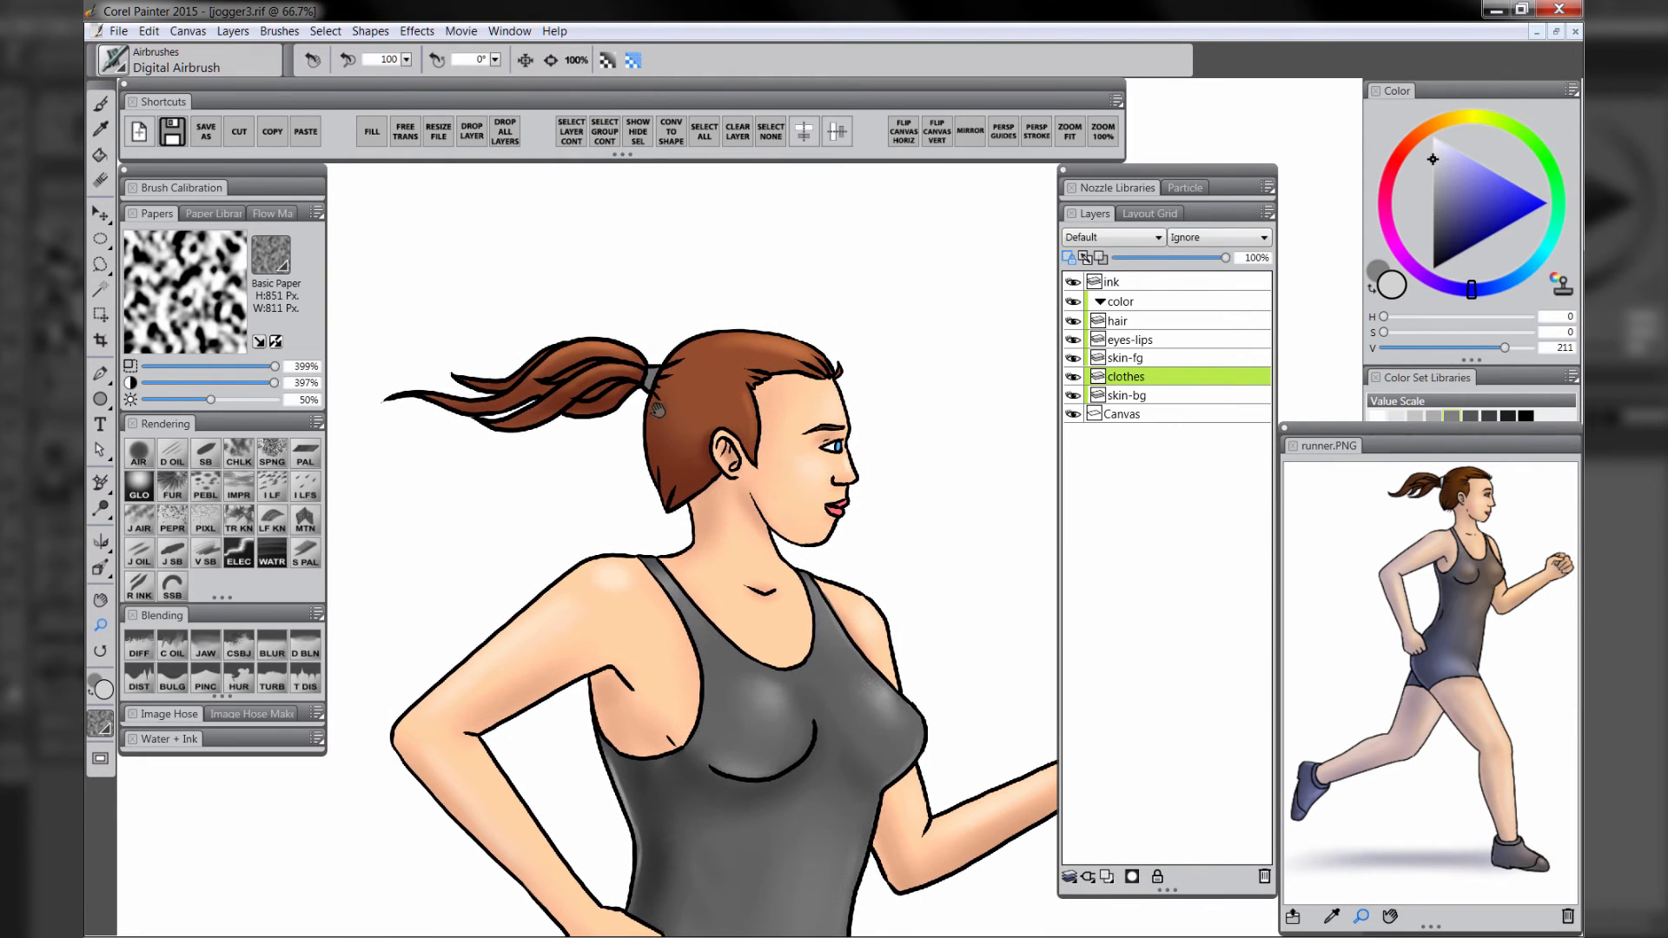
left_click(139, 458)
left_click(658, 379, "alt")
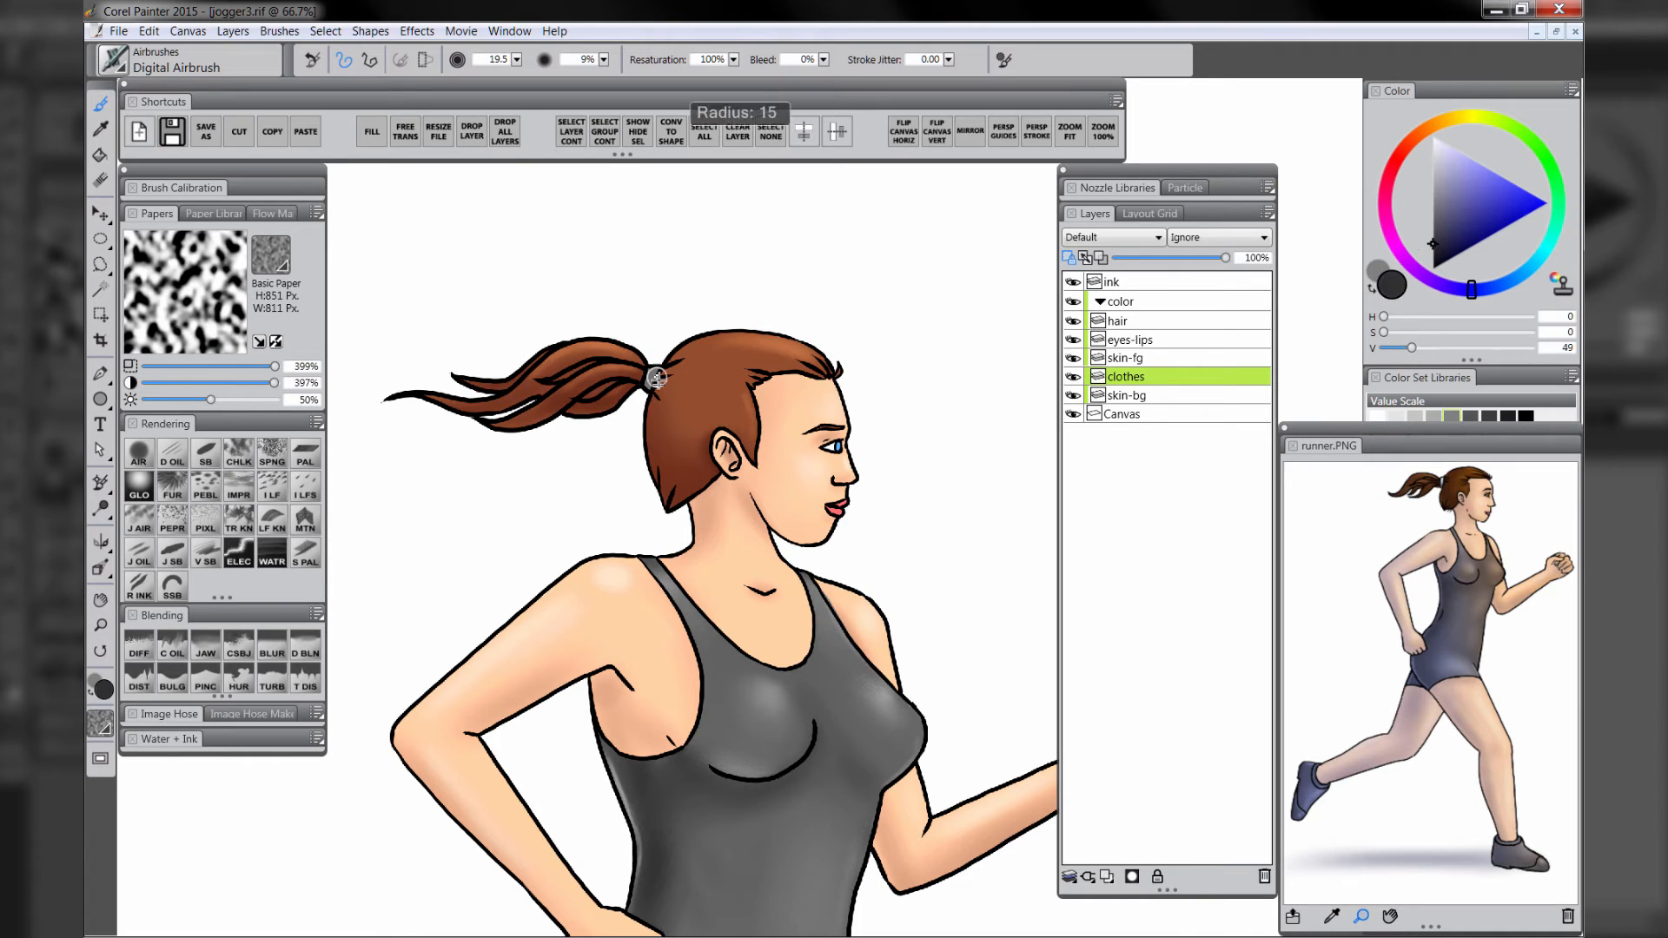
left_click_drag(655, 374, 659, 390)
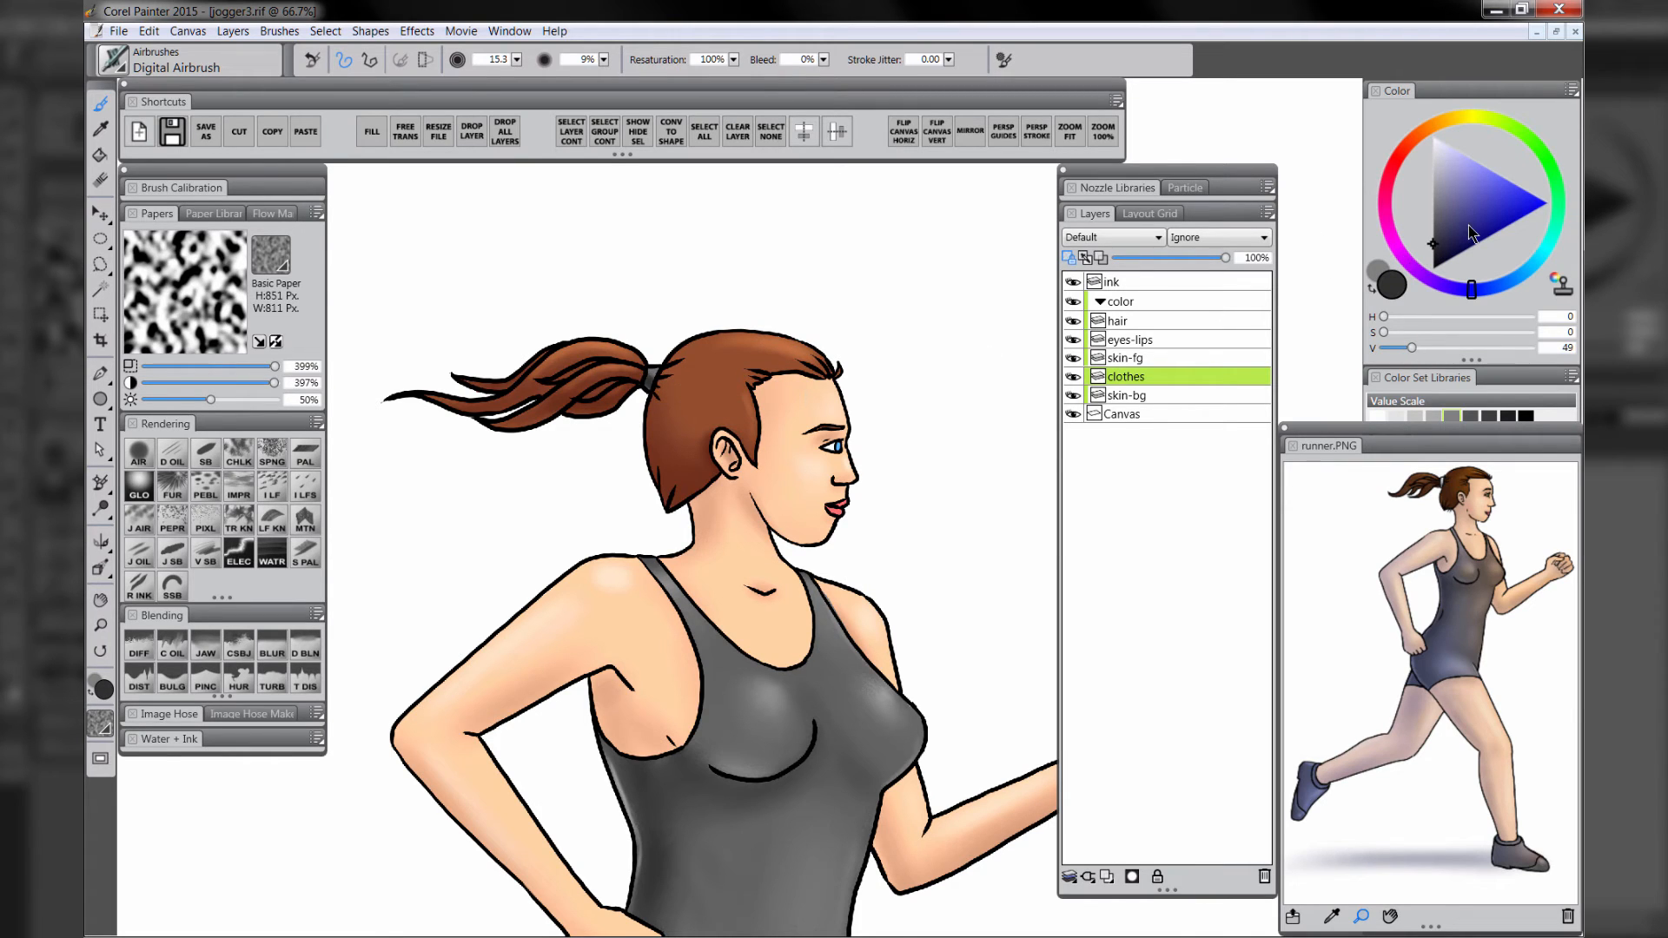
left_click_drag(1429, 181, 1412, 158)
left_click_drag(666, 369, 669, 369)
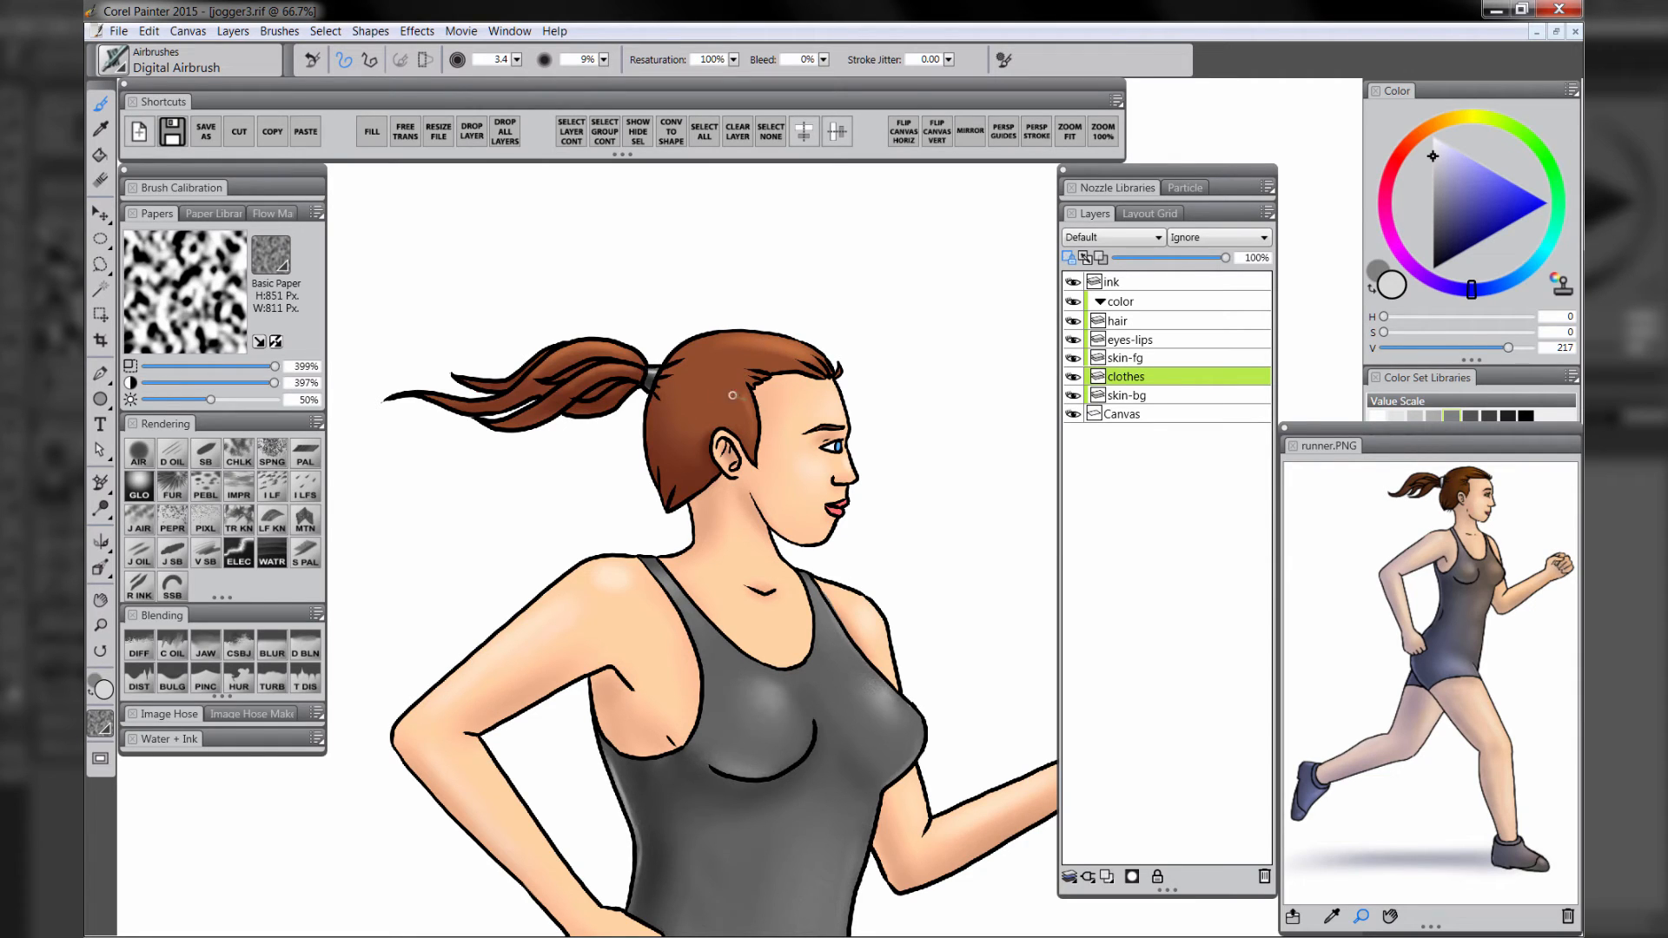
- Recolour the iris on the eyes-lips layer with a dark green of H 144, S 134, V 81
left_click(1145, 342)
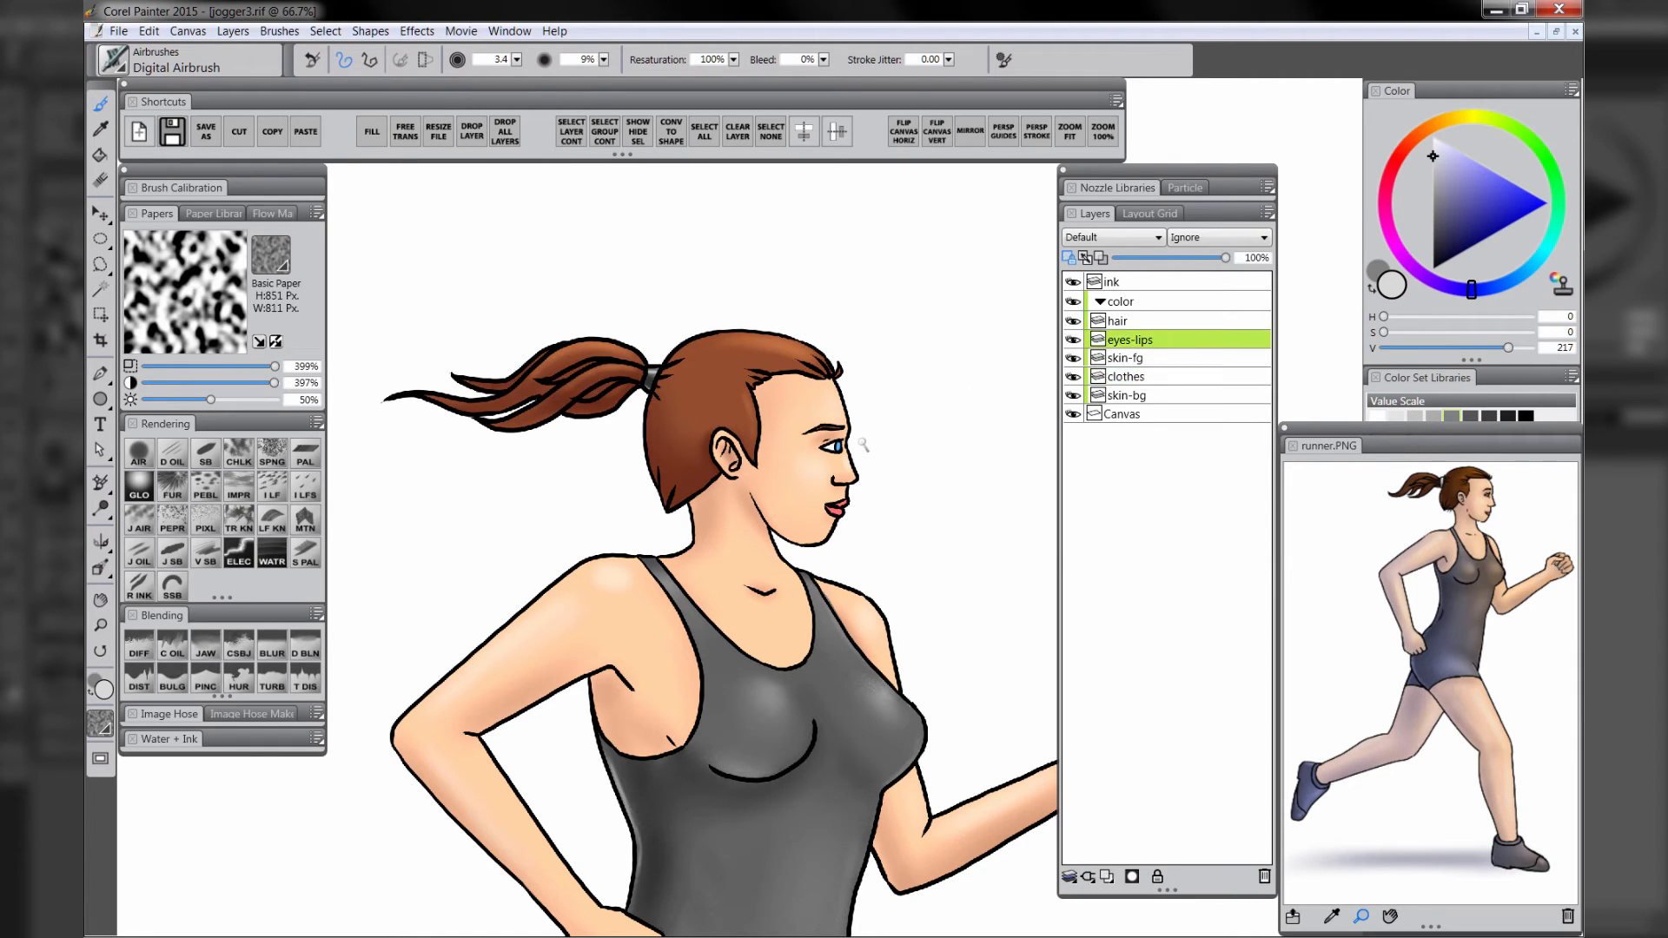
left_click(1504, 124)
left_click(1468, 228)
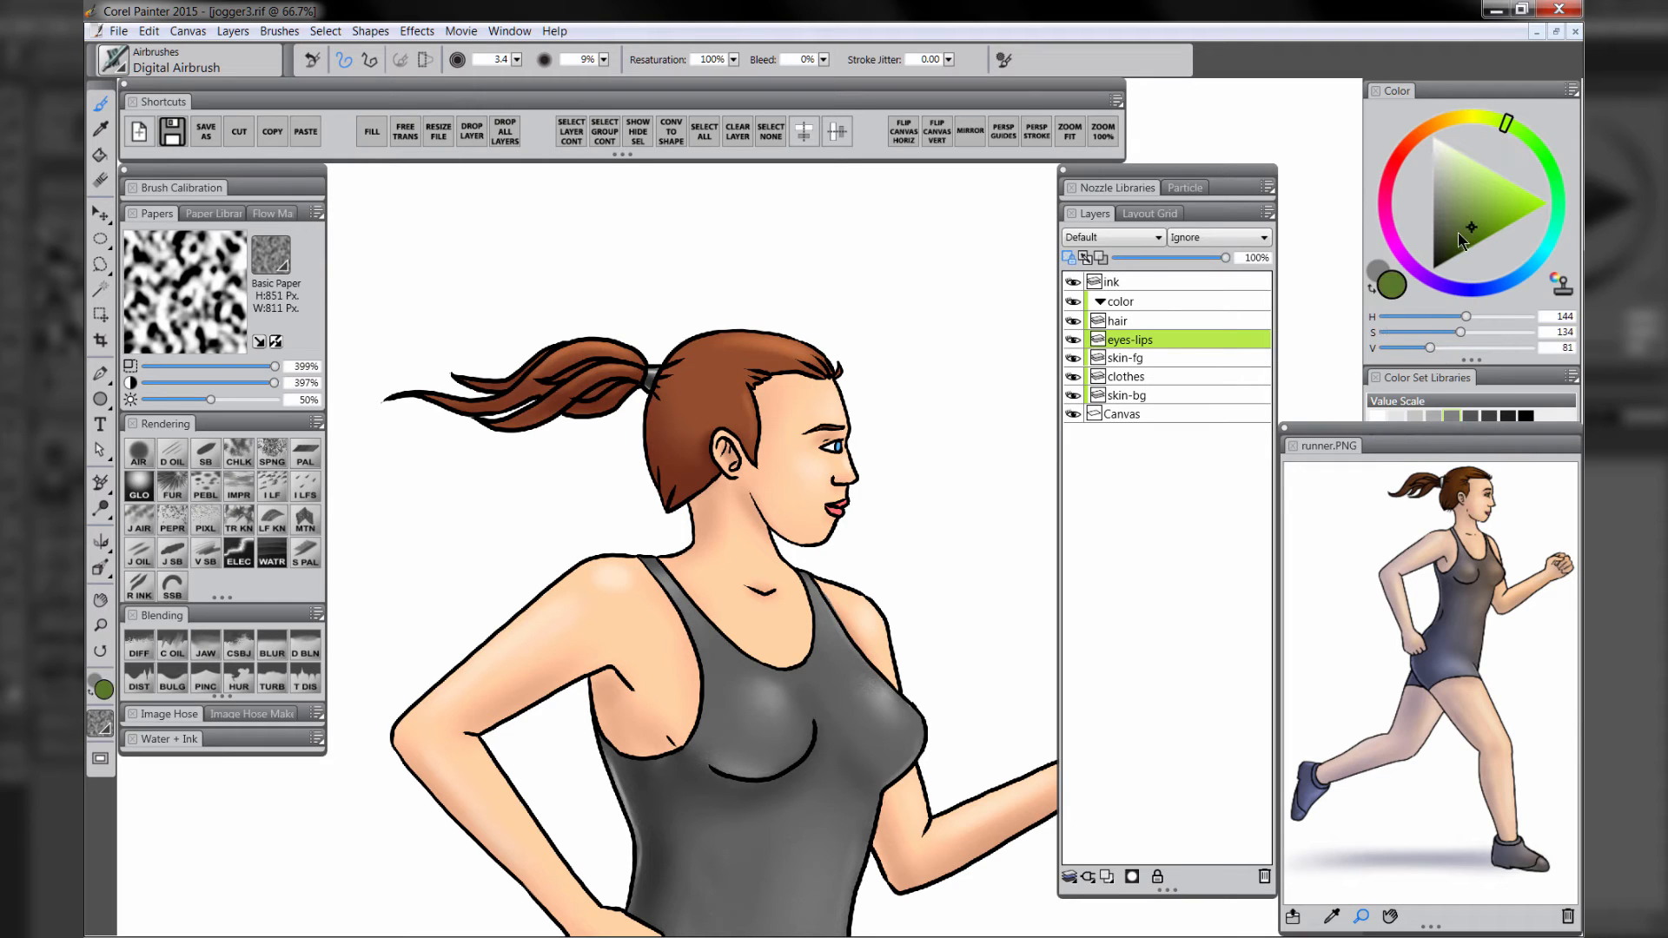
key("bracketright")
key("bracketright")
key("bracketright")
- Add fine highlights to the lips and eye using pale pink, the Smooth Scratchboard brush at size 3.0 and white
left_click(1405, 156)
left_click(1454, 149)
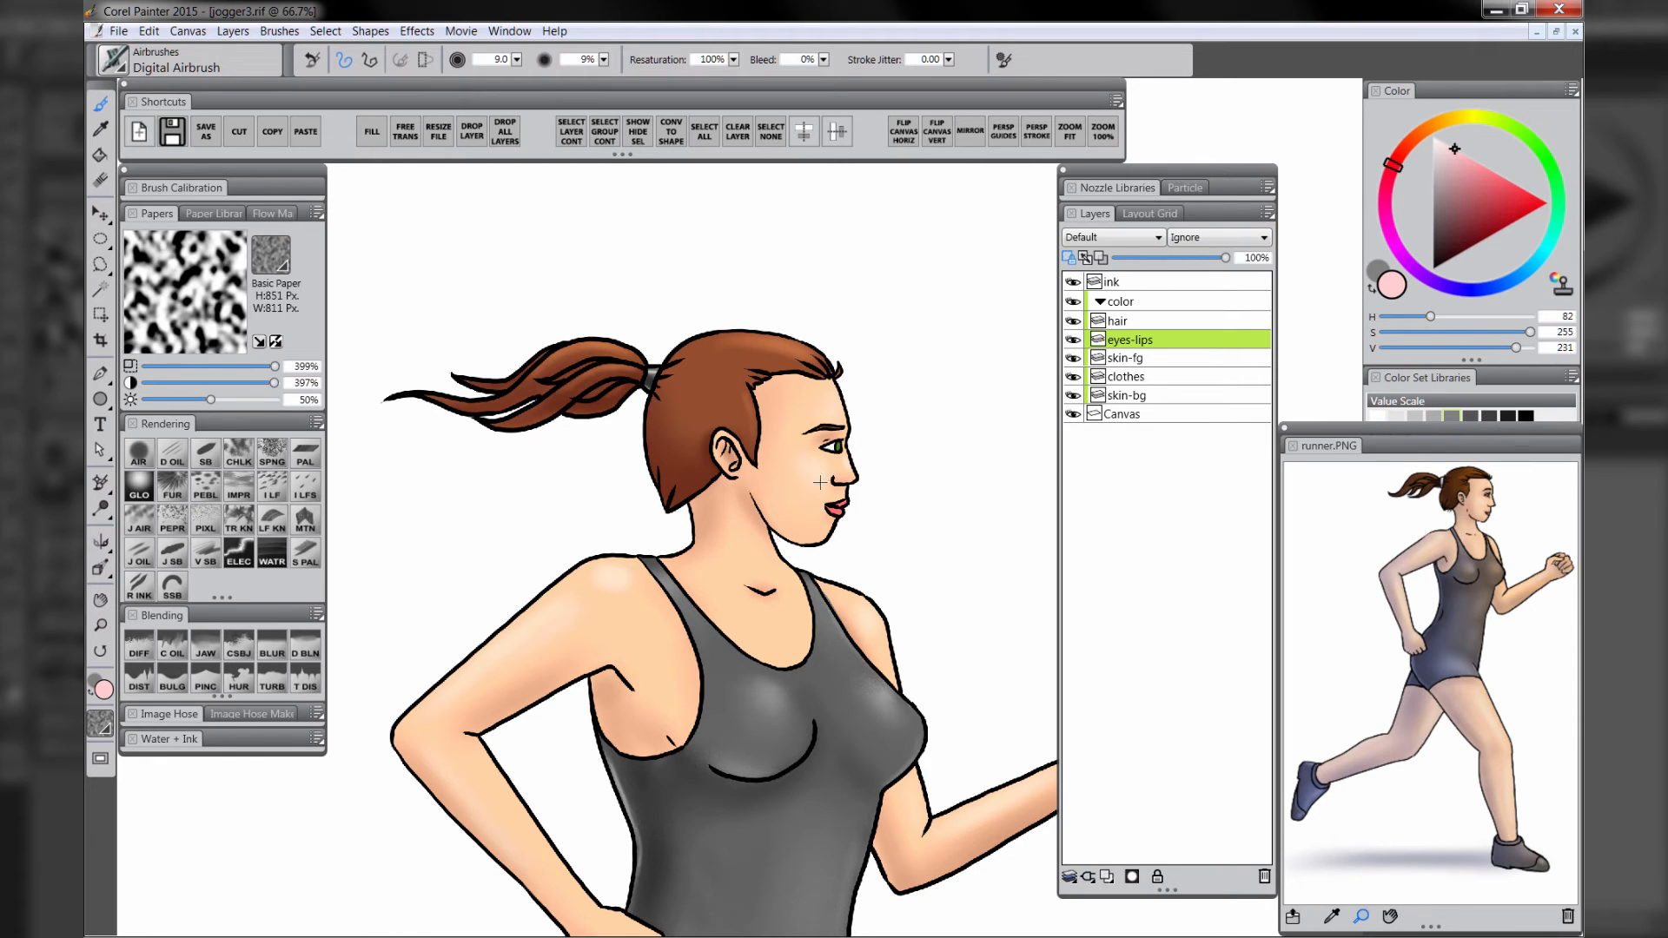
left_click(193, 460)
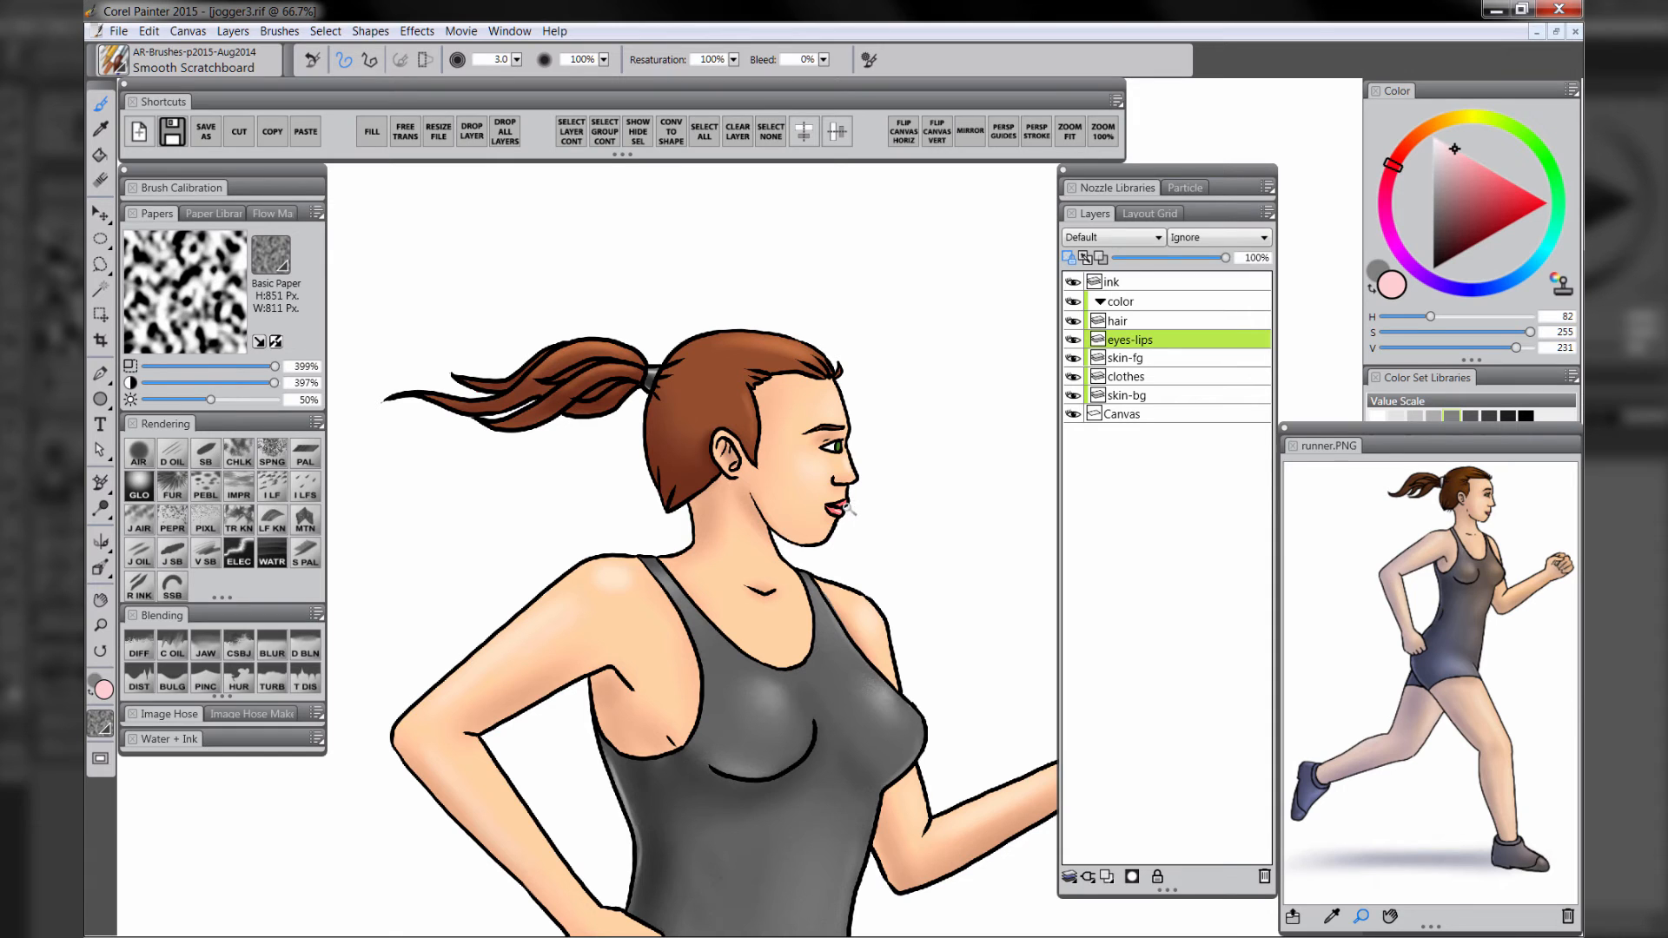
mouse_move(1455, 149)
left_mouse_down()
mouse_move(1448, 174)
mouse_move(1433, 136)
left_mouse_up()
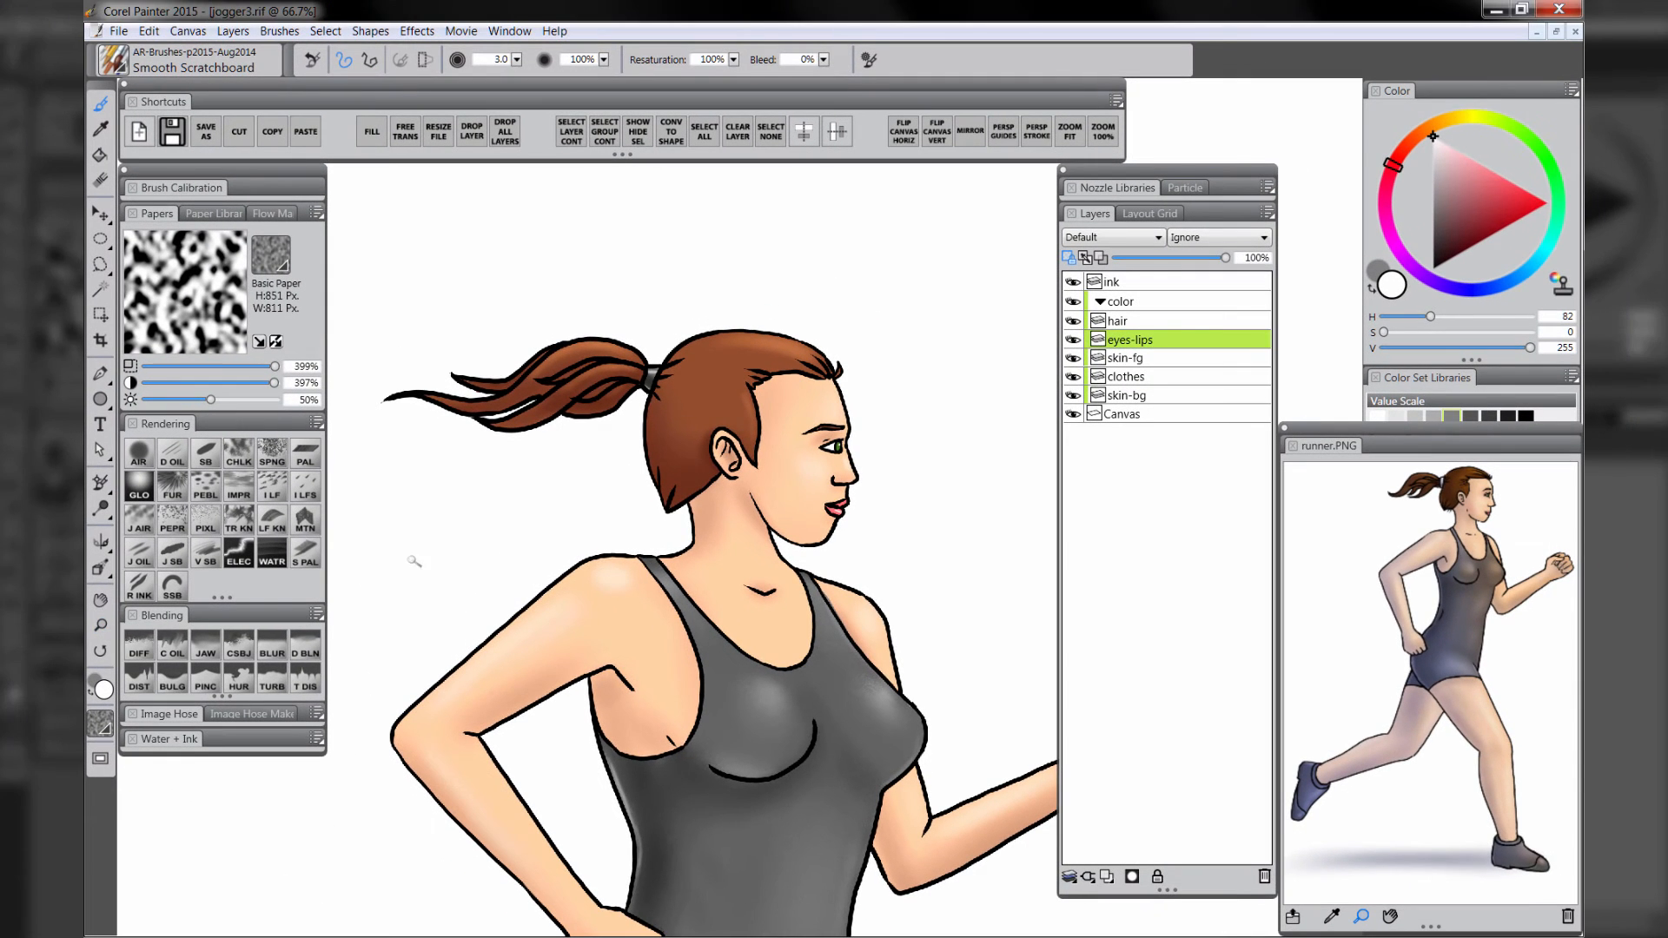
- Create a new layer beneath skin-bg in the color group and name it shadow
left_click(803, 552, "alt")
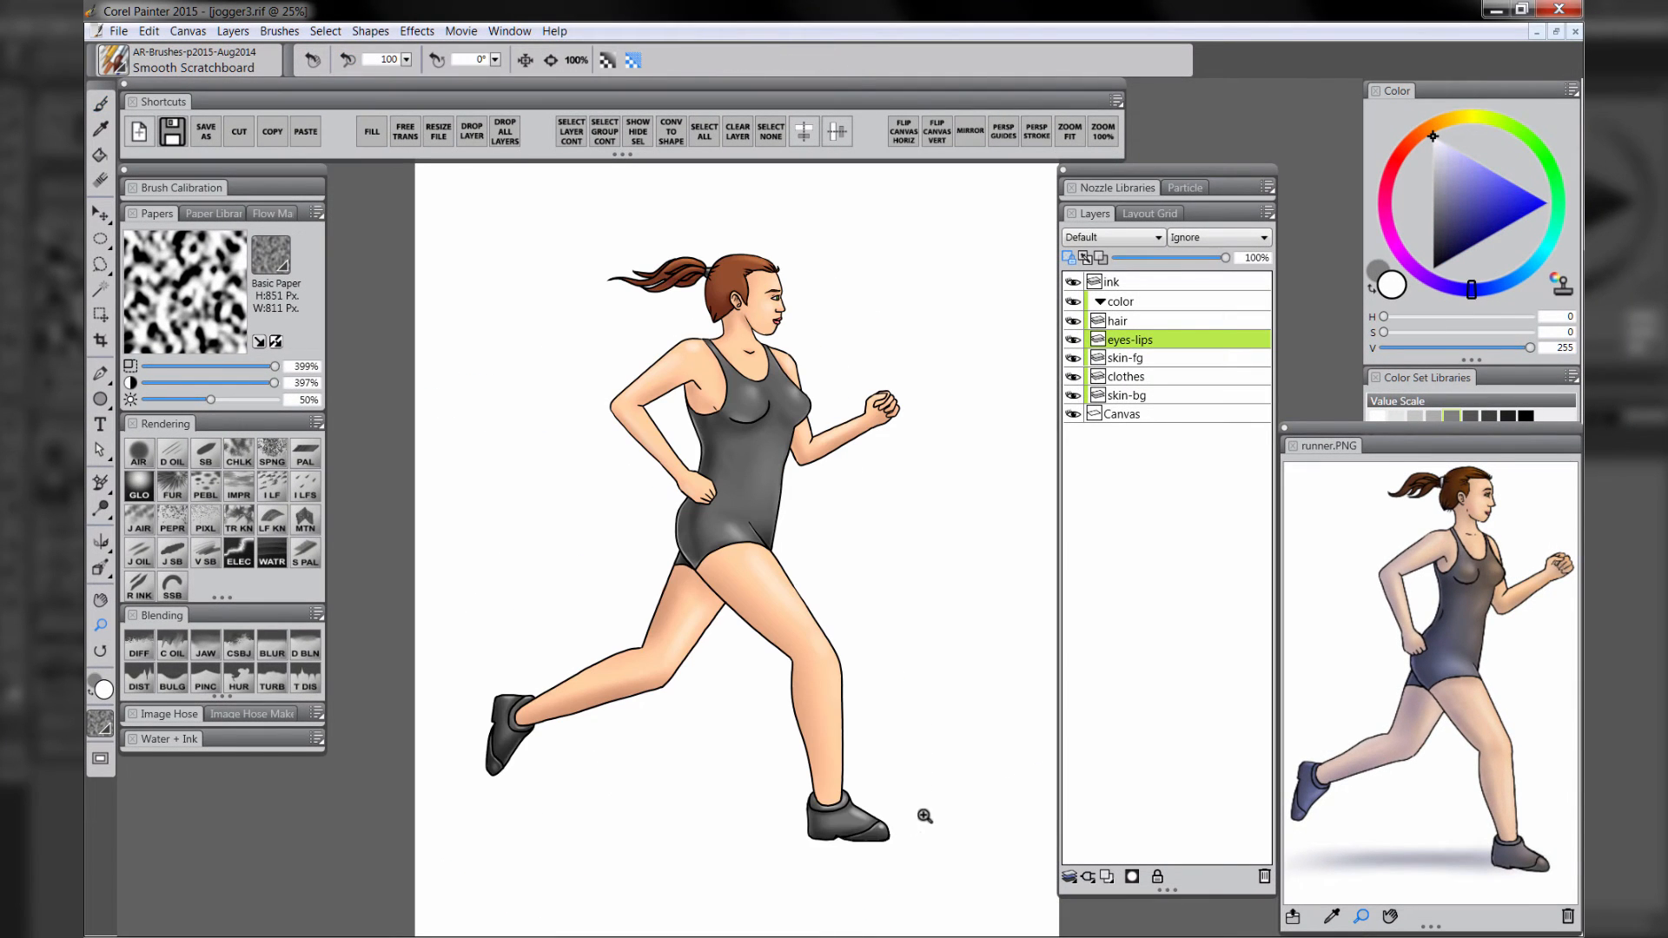
scroll(826, 793, "down", 1)
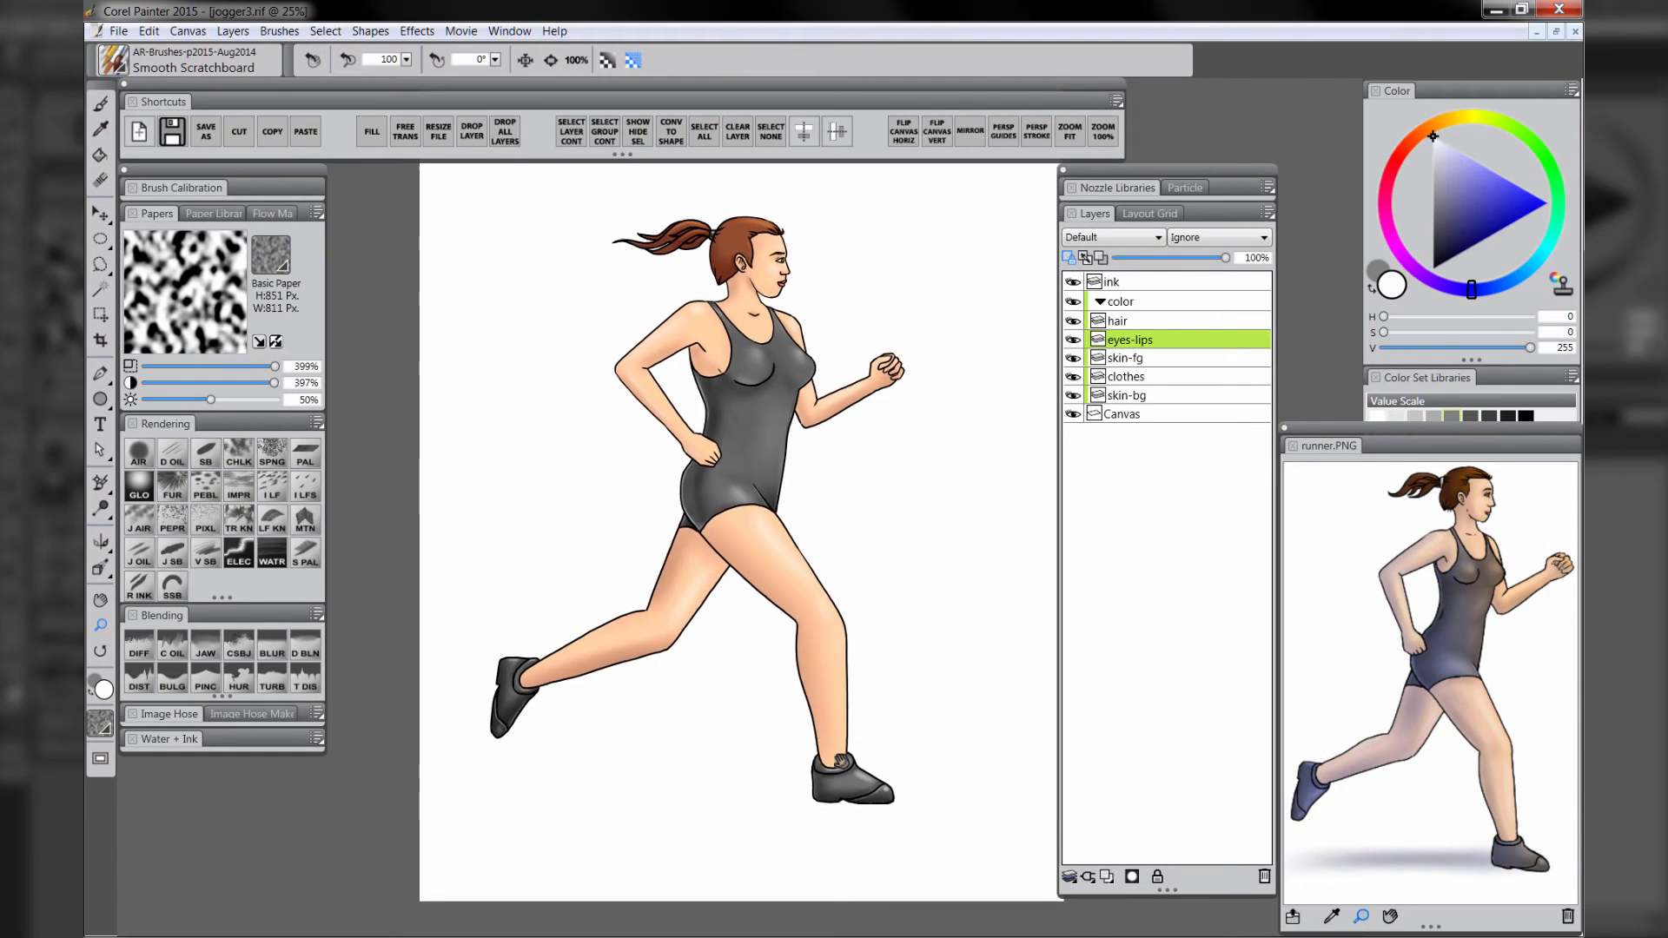
left_click(1135, 395)
key("ctrl+shift+n")
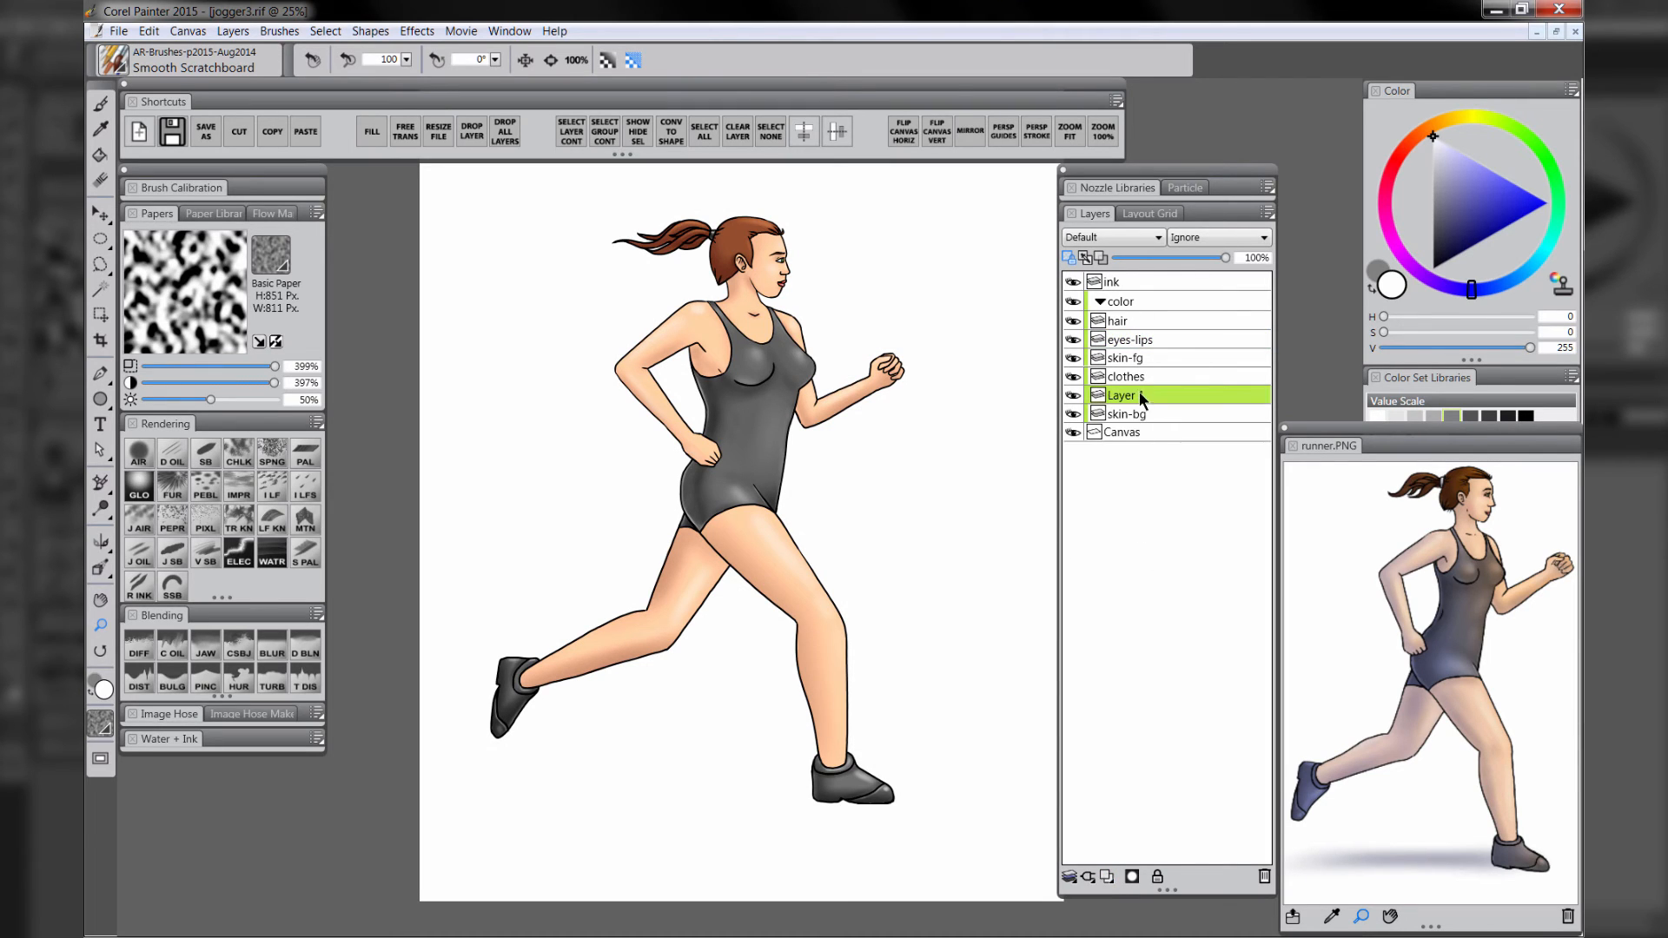
left_click_drag(1139, 393, 1142, 419)
double_click(1138, 417)
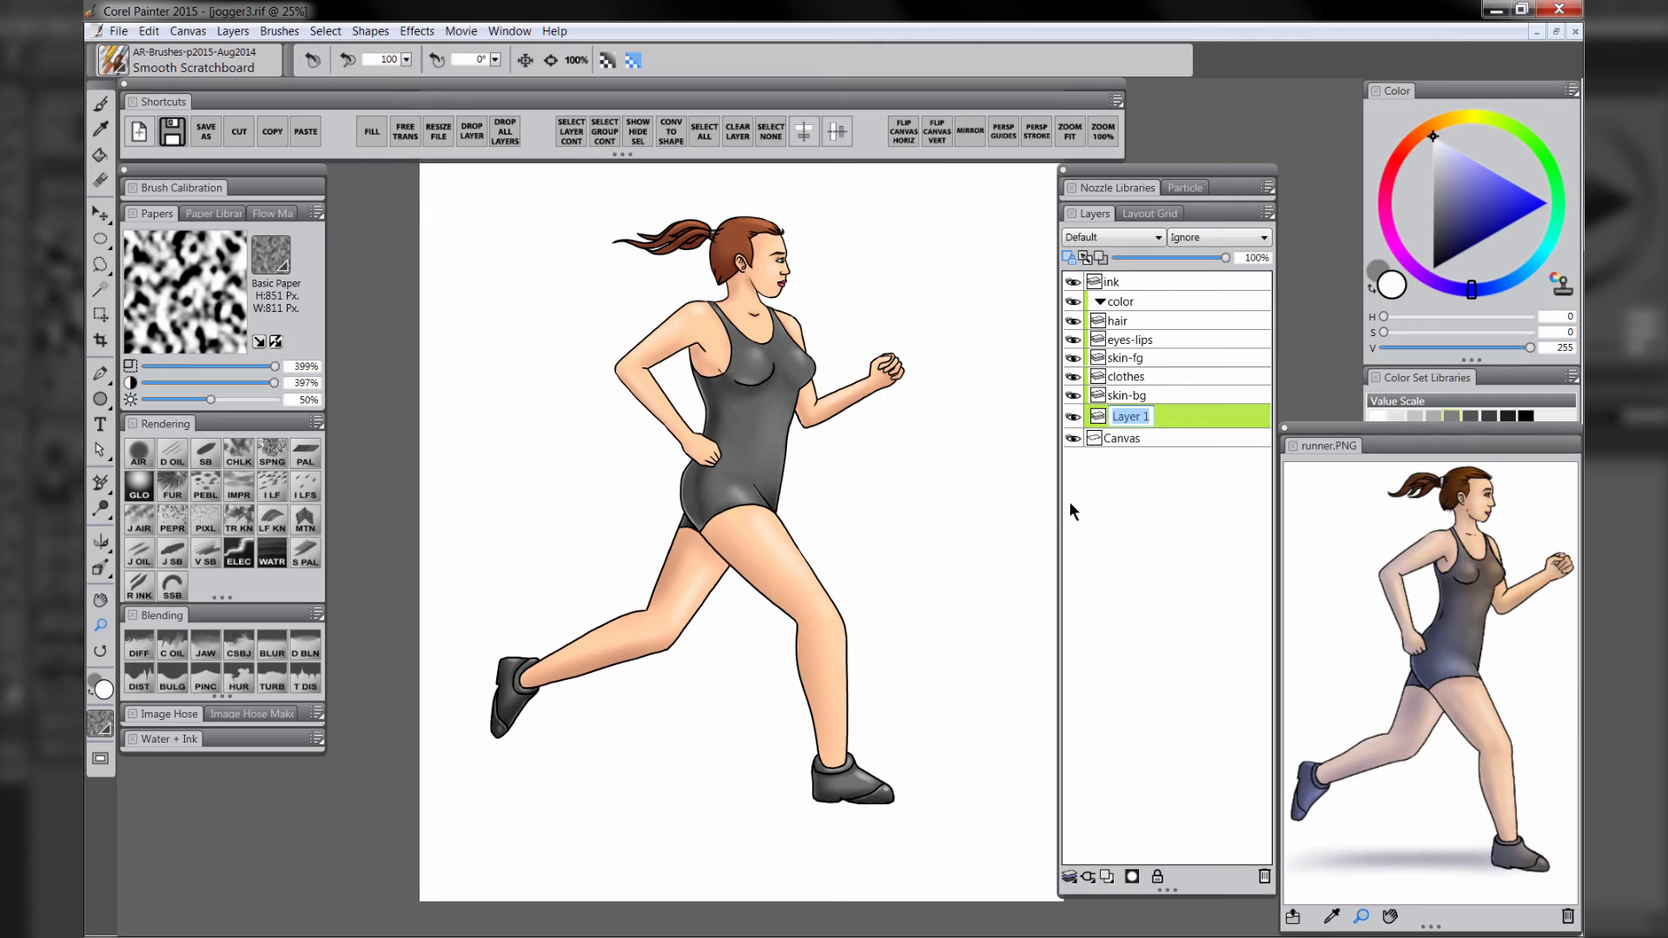
type("shadow")
key("Return")
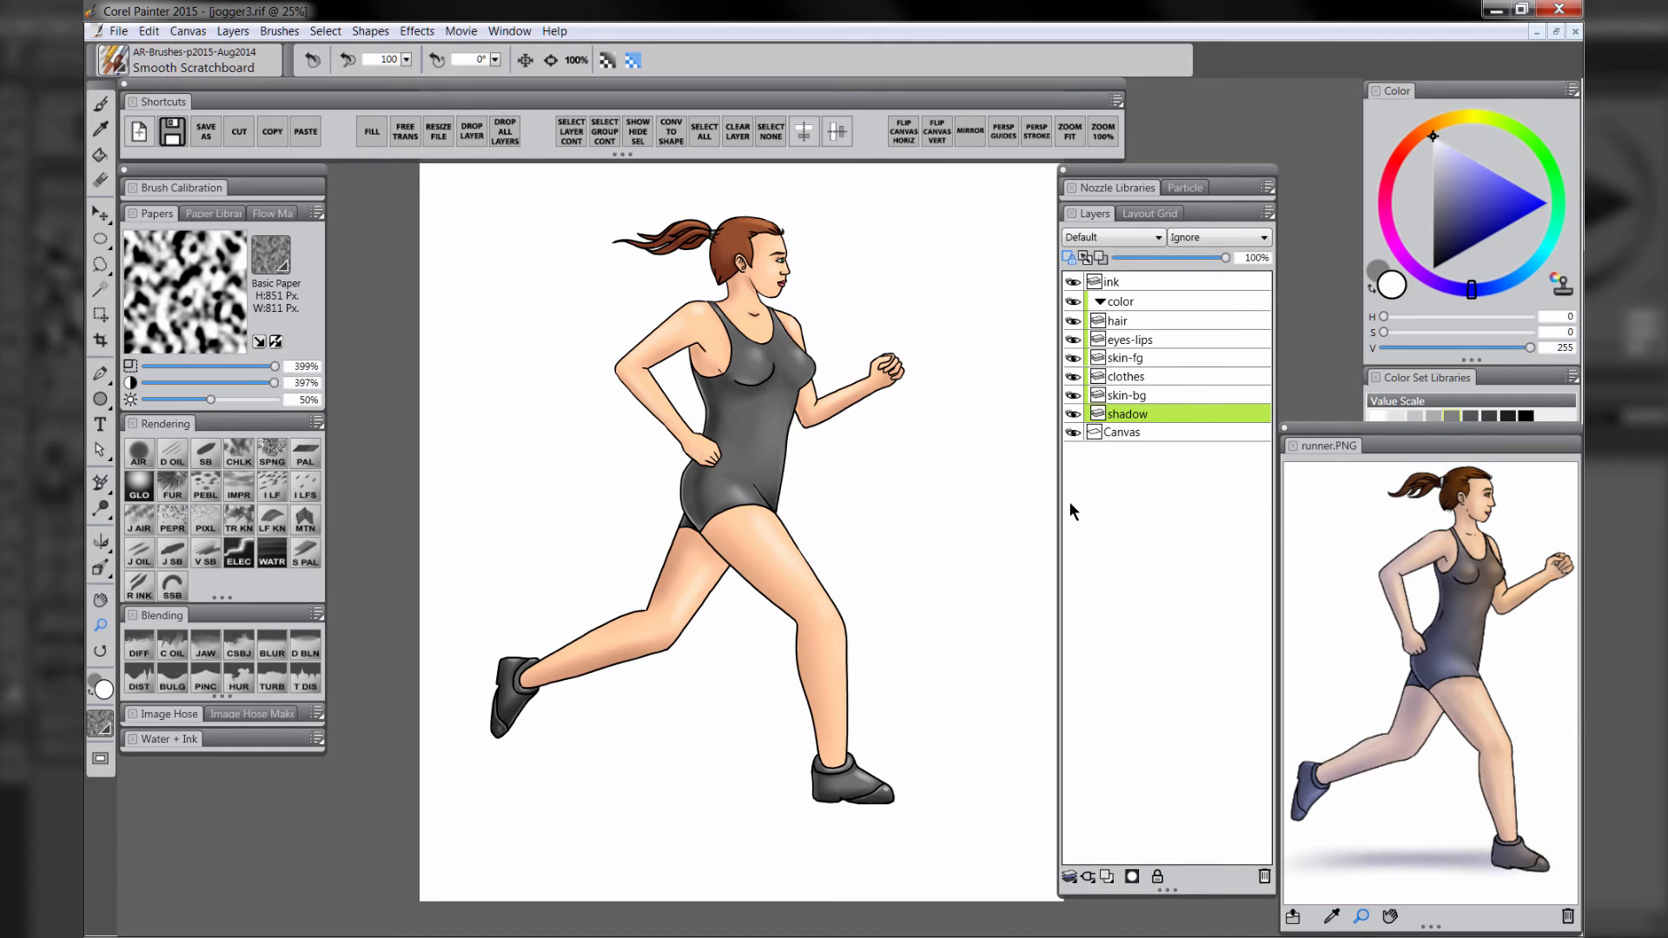
- Airbrush a soft horizontal ground shadow behind the front shoe in bluish grey with S 25 and V 139, brush size about 124
left_click(1449, 198)
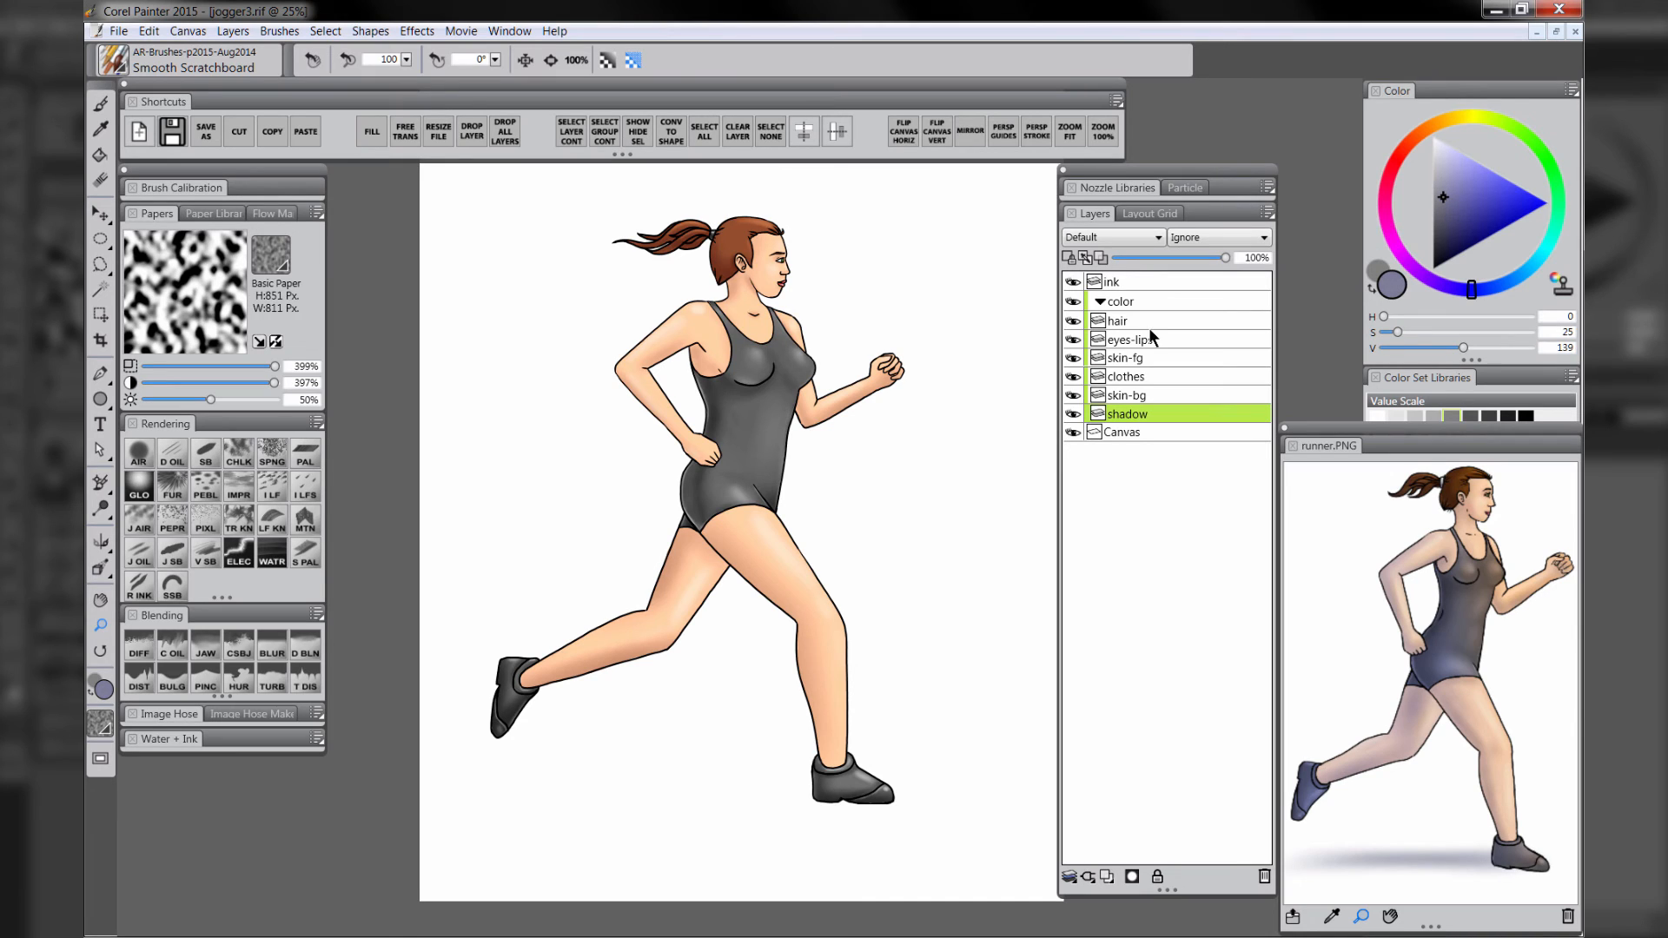
left_click(146, 445)
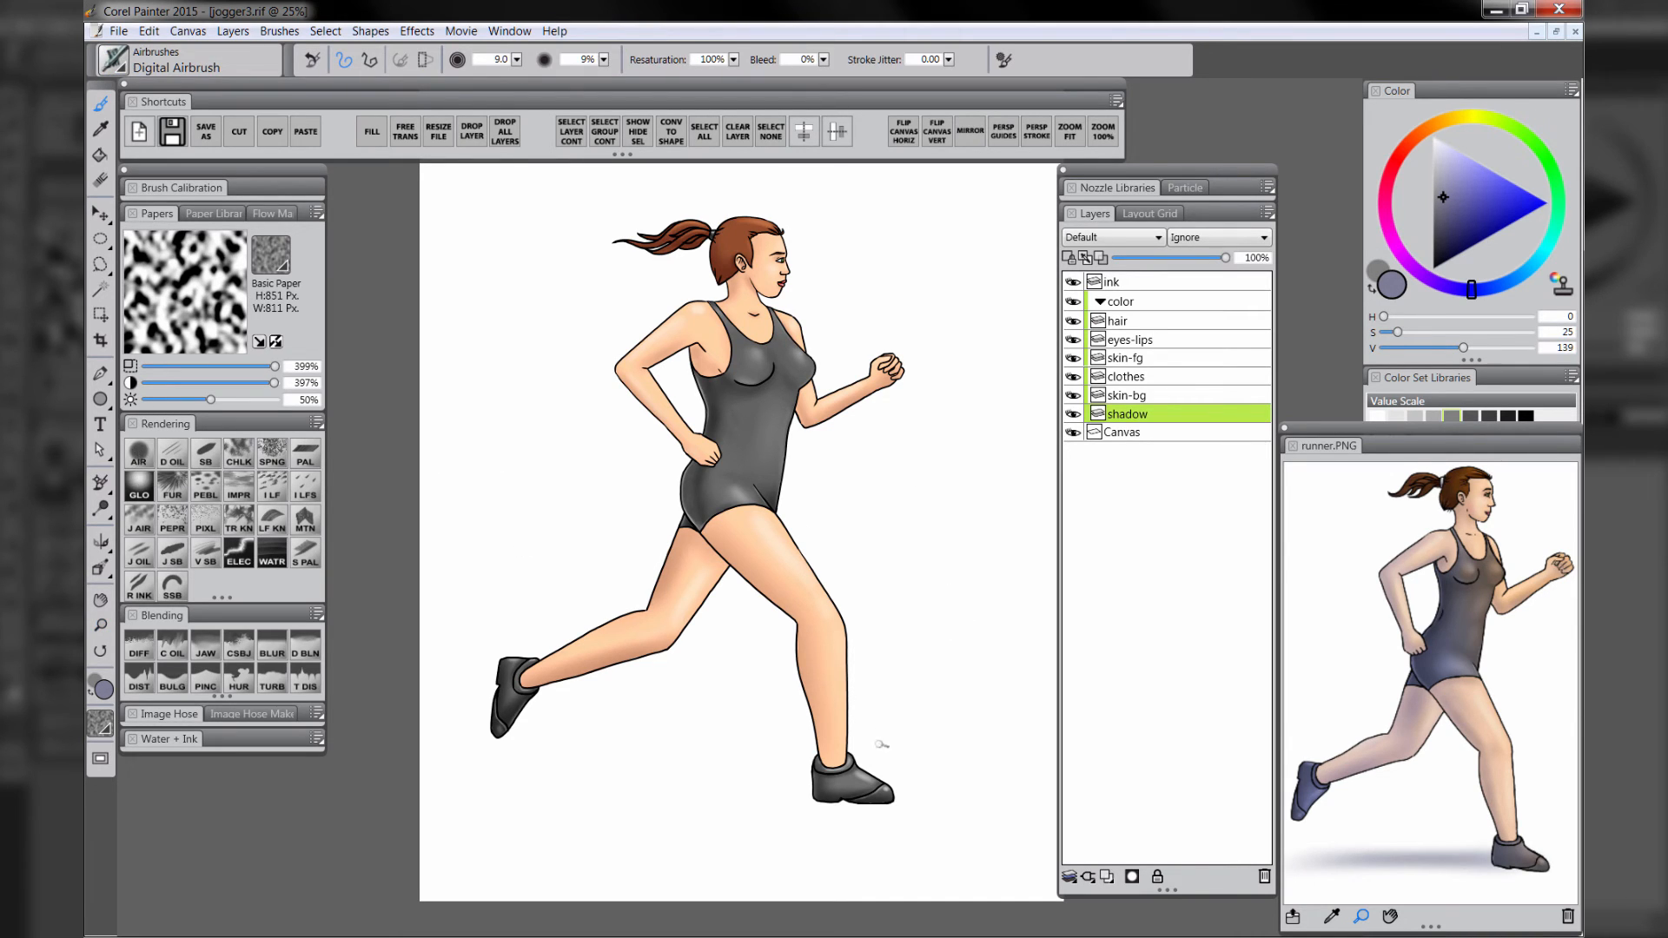
left_click_drag(834, 738, 834, 782)
mouse_move(695, 792)
left_mouse_down()
mouse_move(806, 790)
mouse_move(496, 782)
left_mouse_up()
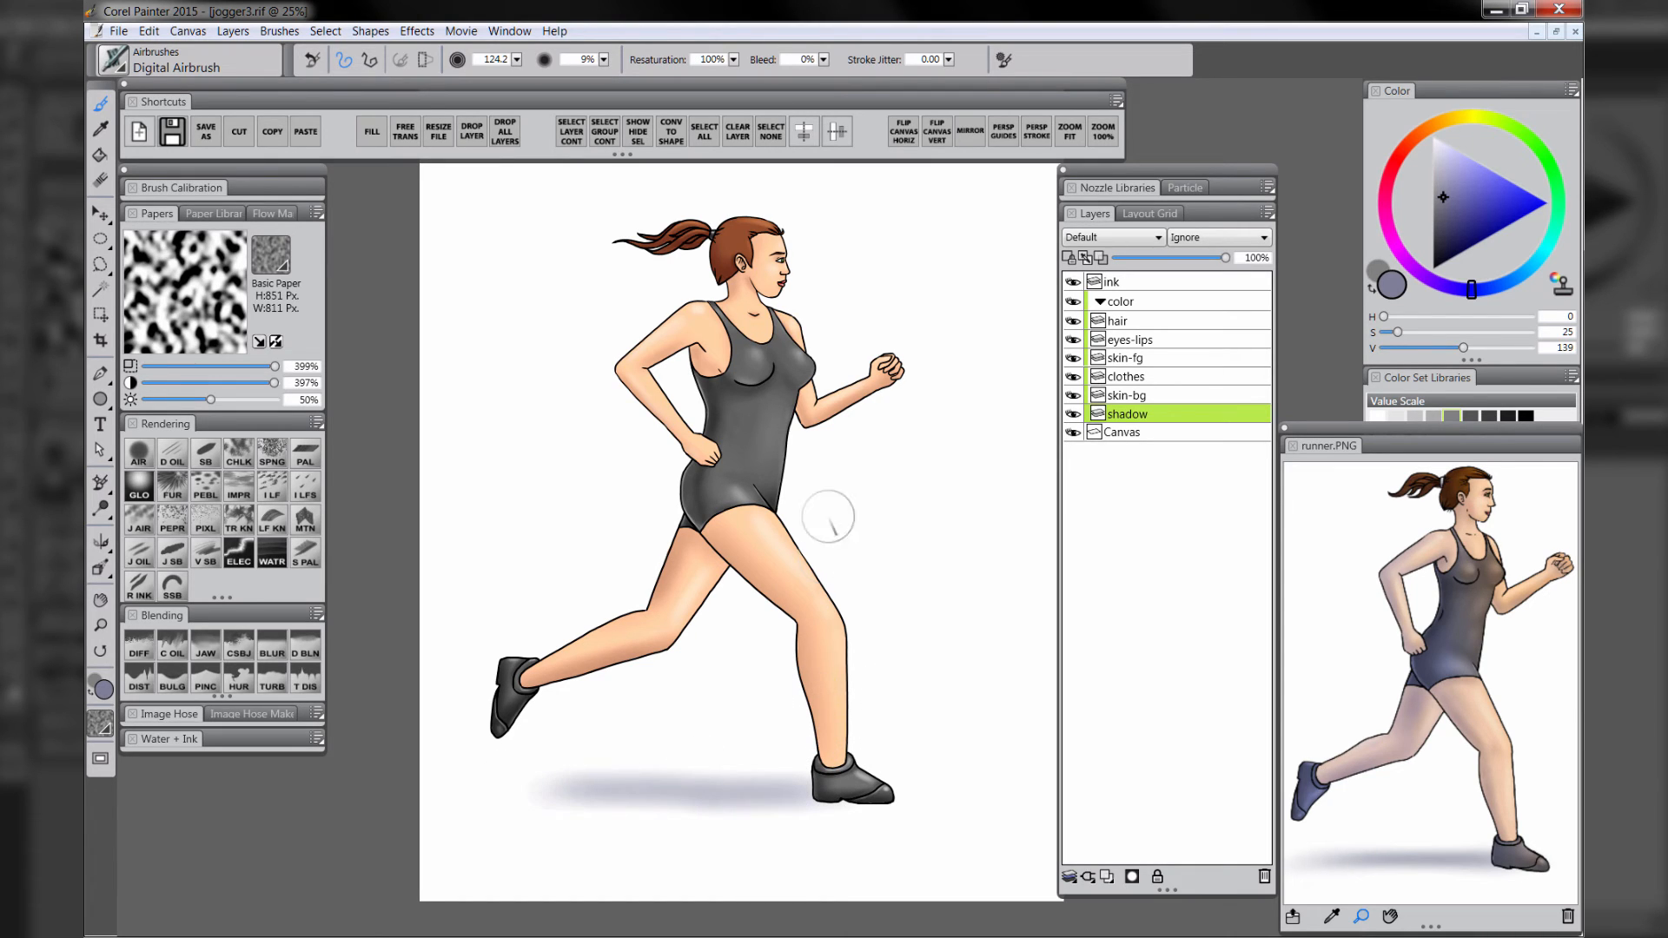
mouse_move(822, 269)
left_mouse_down()
mouse_move(556, 594)
mouse_move(448, 822)
left_mouse_up()
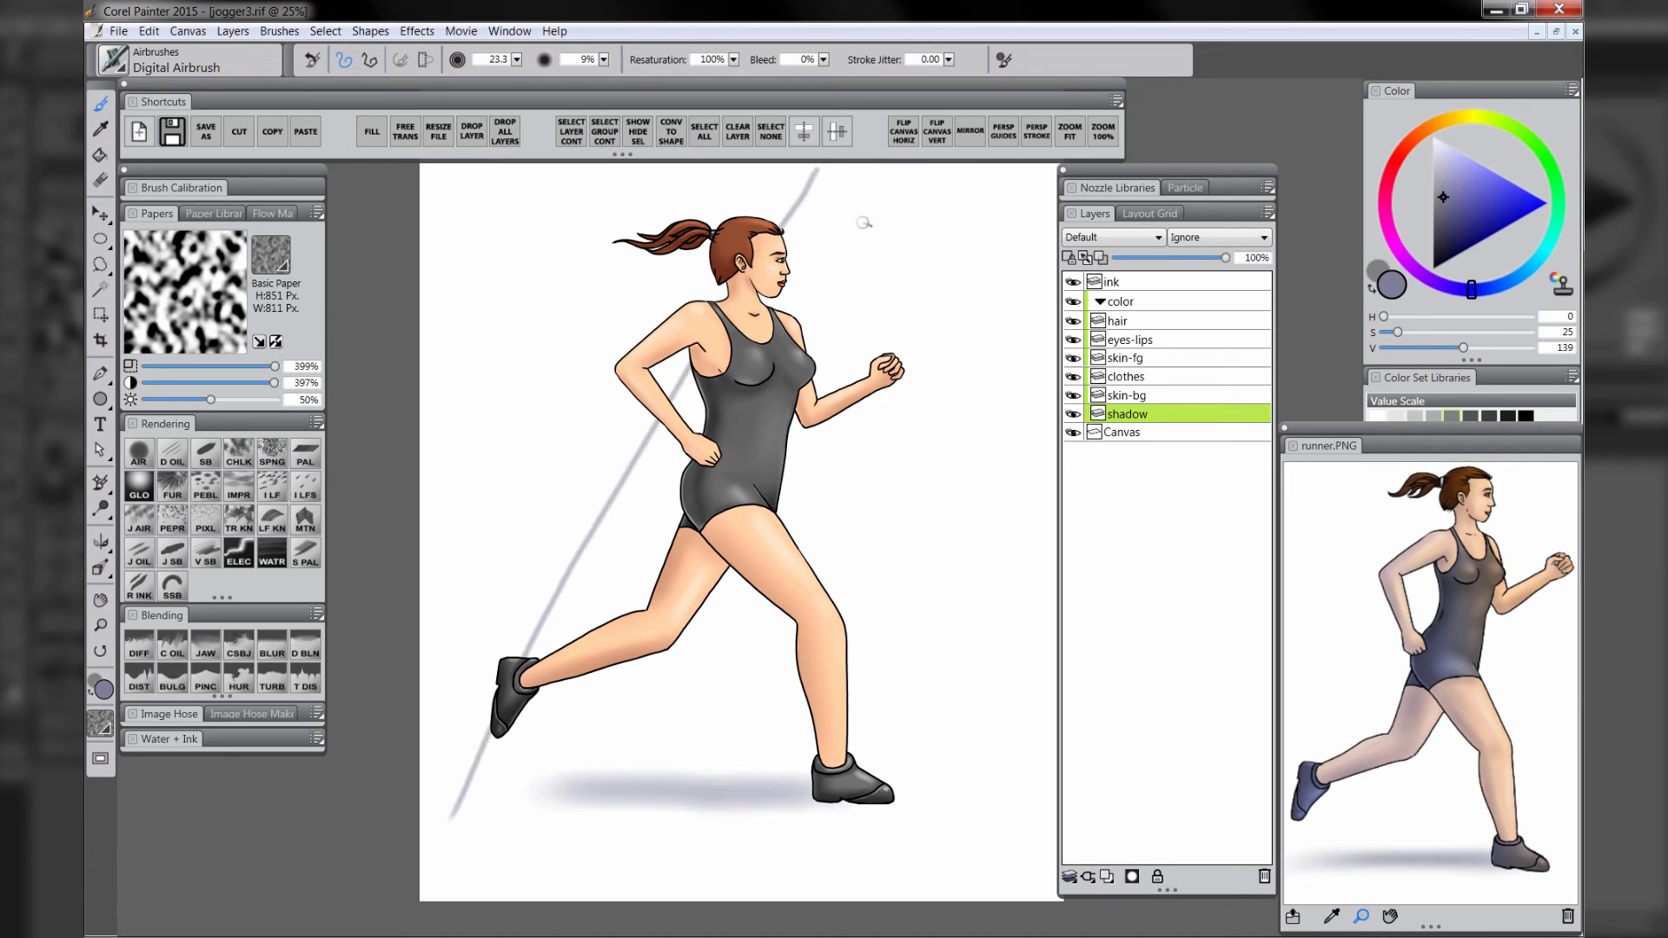
left_click_drag(864, 183, 868, 771)
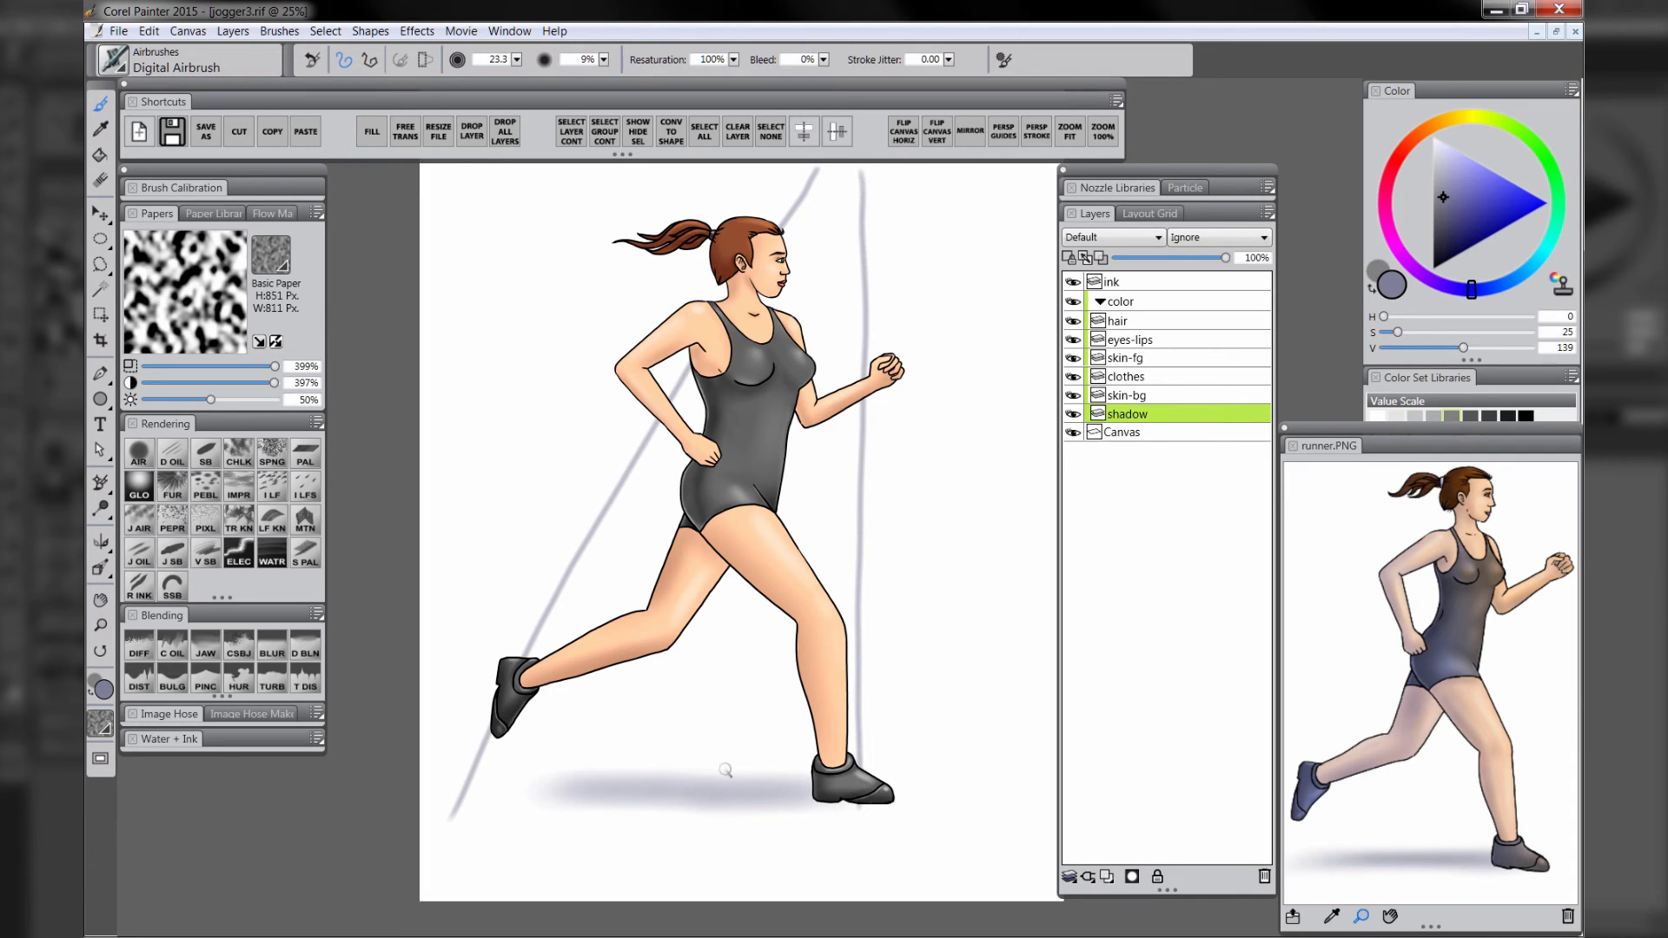
mouse_move(725, 768)
left_mouse_down()
mouse_move(589, 766)
mouse_move(487, 803)
mouse_move(735, 815)
mouse_move(793, 766)
mouse_move(591, 775)
left_mouse_up()
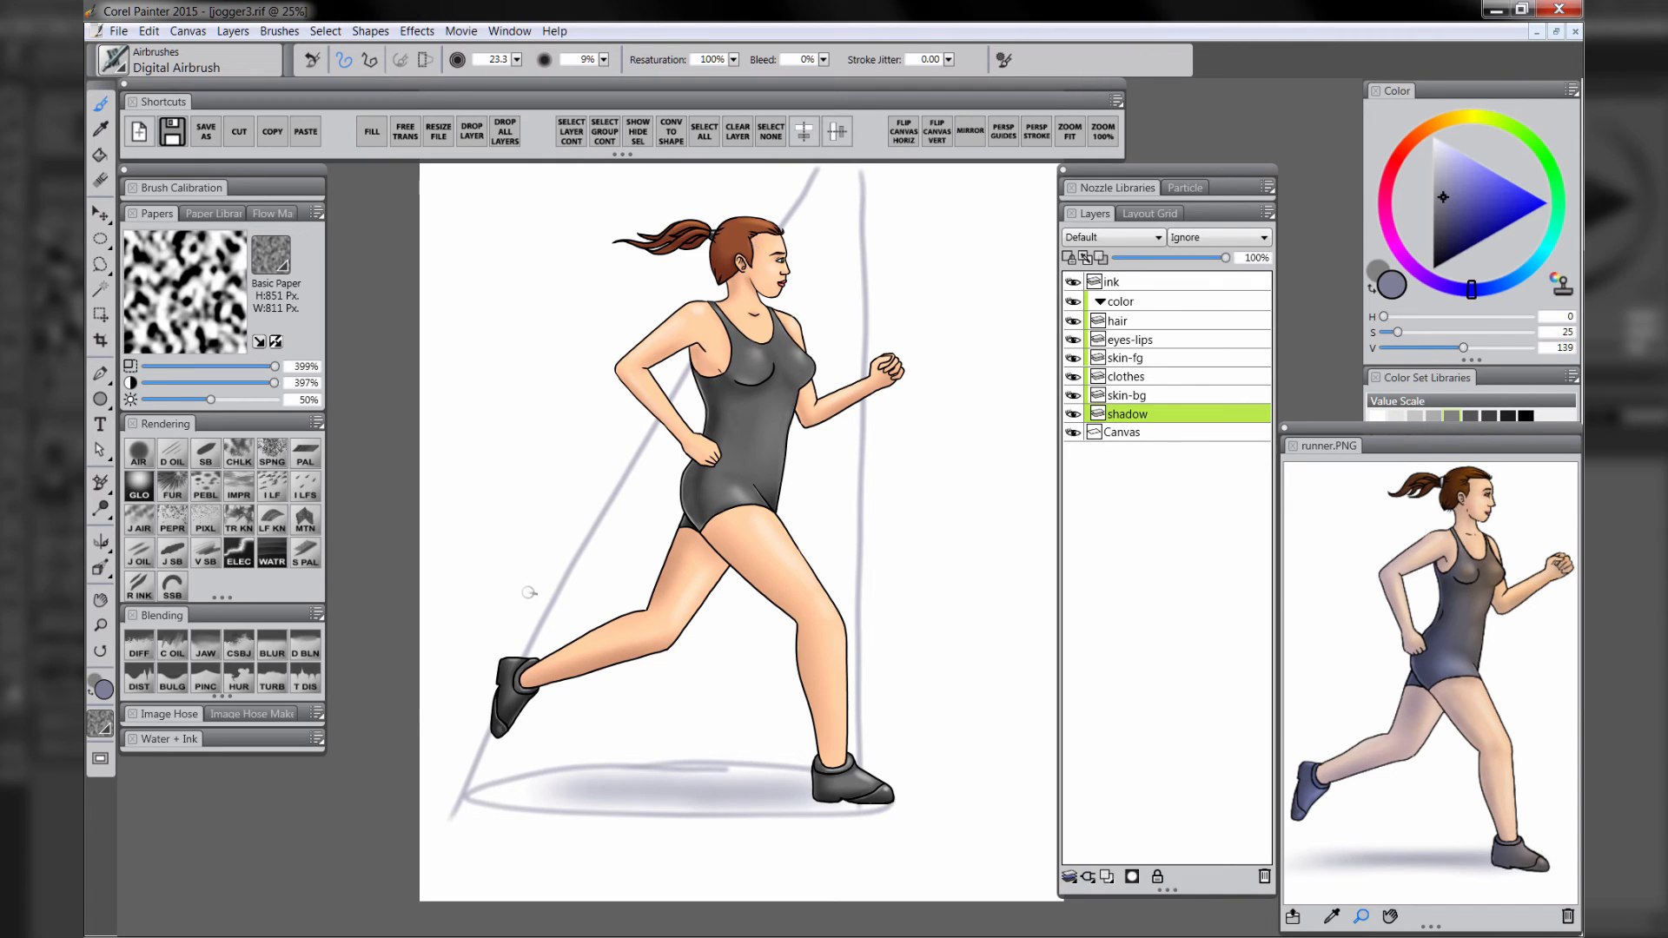
key("ctrl+z")
key("ctrl+z")
key("ctrl+z")
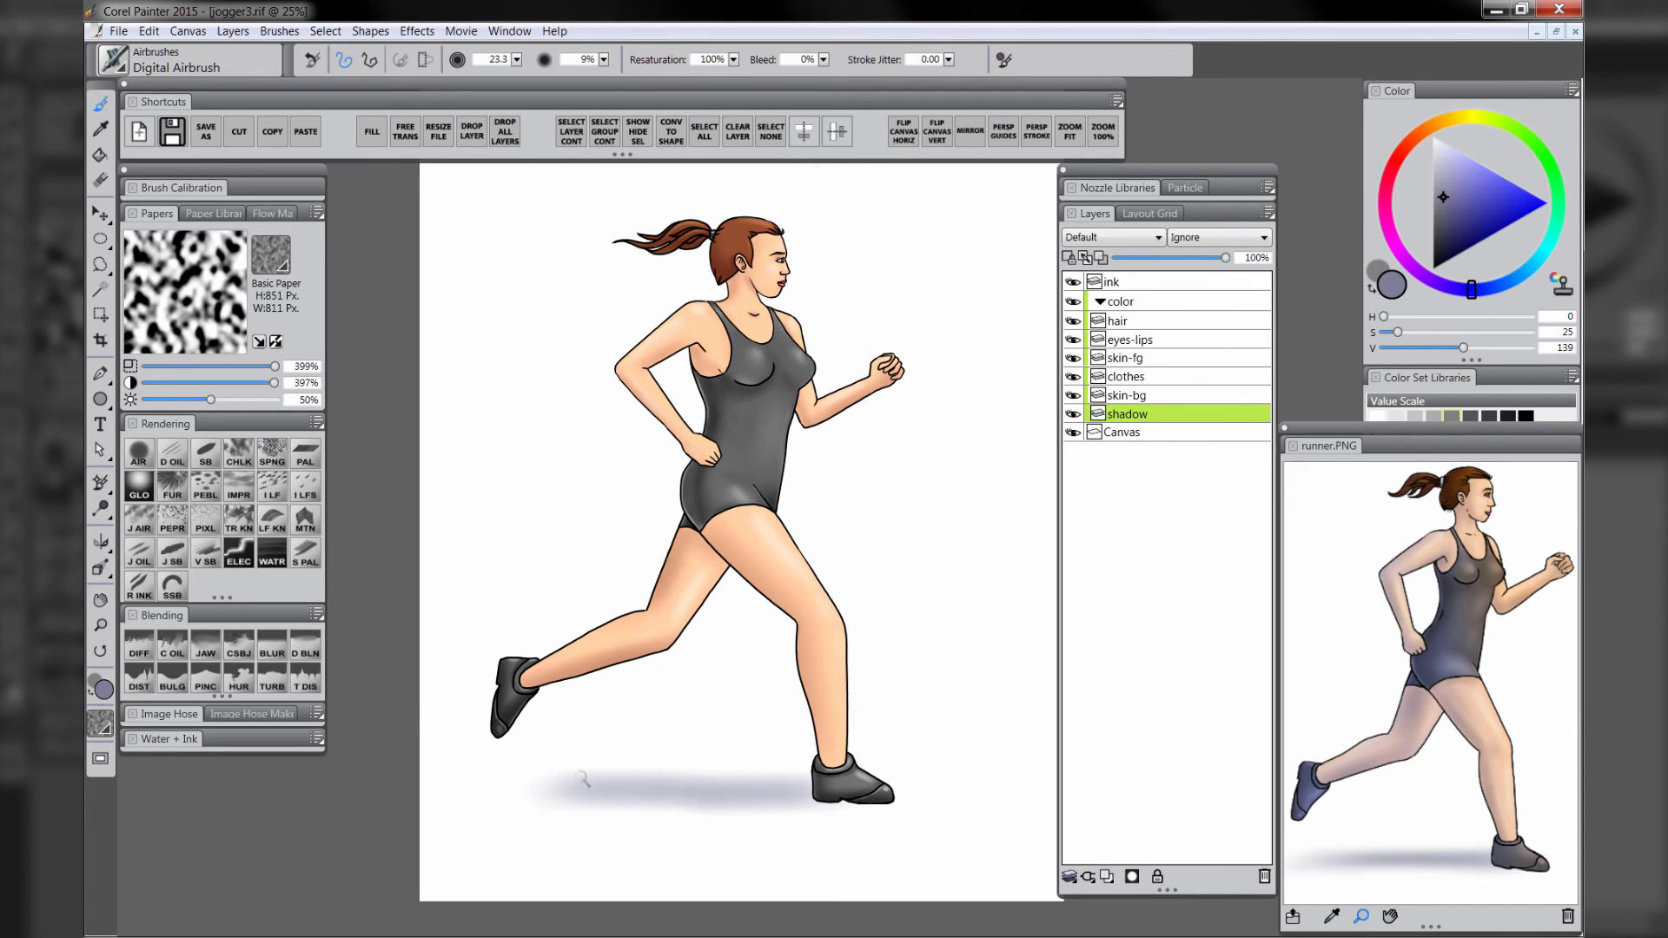
- Extend the ground shadow towards the rear foot and darken its core under the front shoe with a smaller airbrush
mouse_move(561, 778)
left_mouse_down()
mouse_move(504, 792)
mouse_move(614, 792)
mouse_move(502, 790)
mouse_move(811, 791)
left_mouse_up()
key("bracketleft")
key("bracketleft")
key("bracketleft")
key("bracketleft")
key("bracketleft")
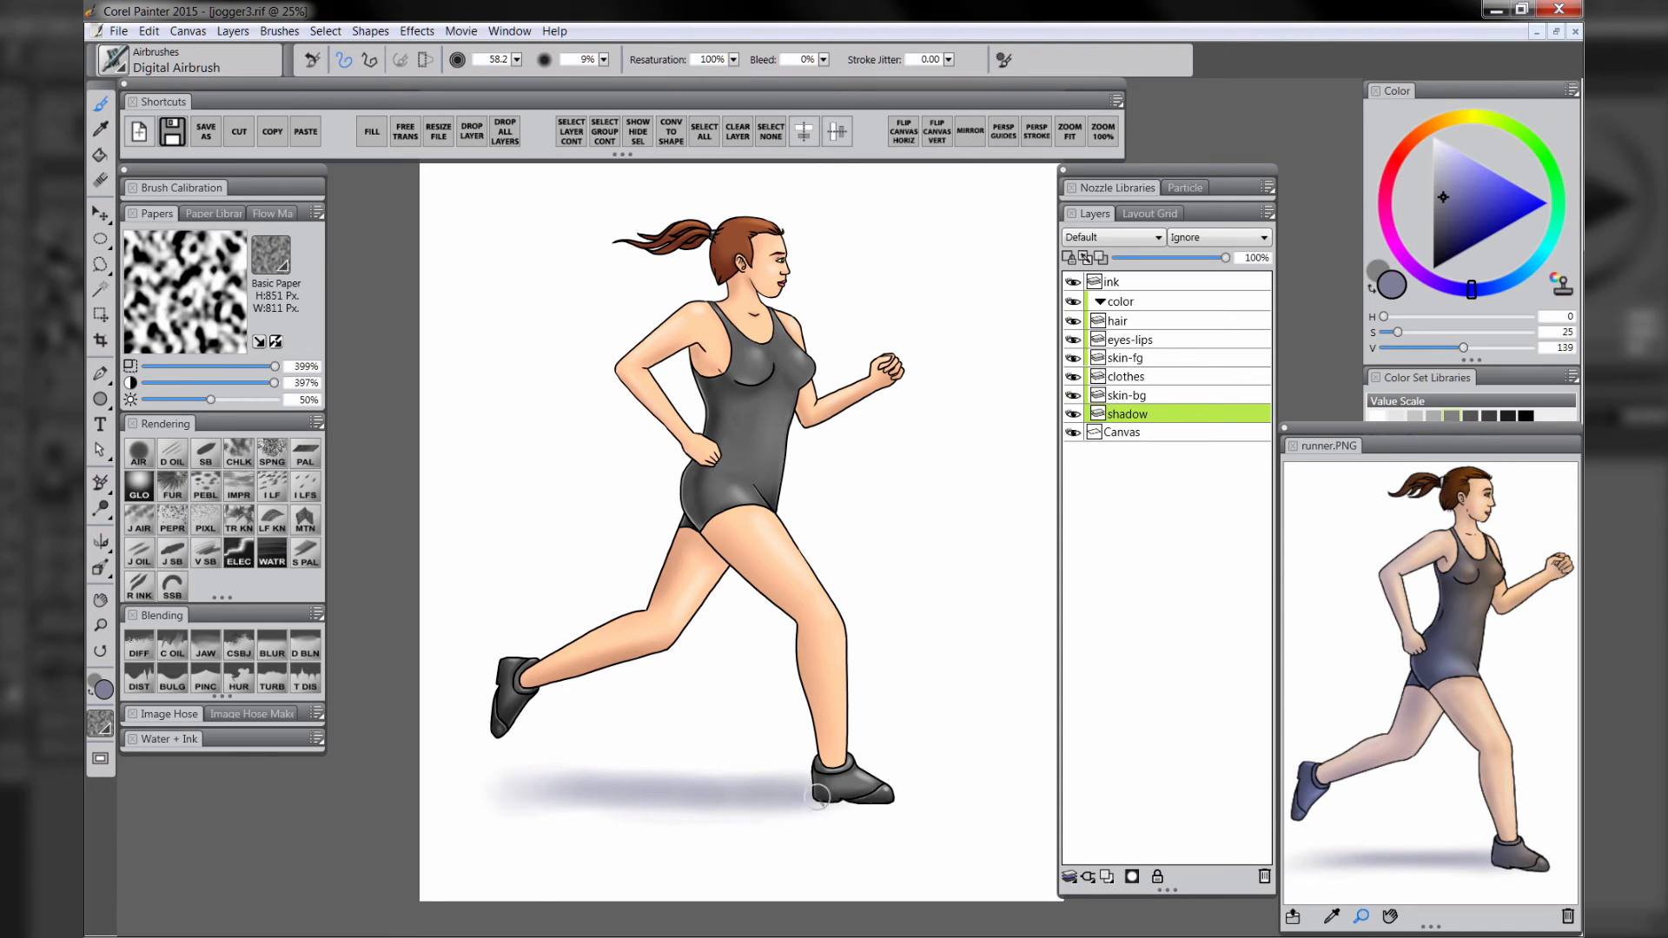
left_click_drag(537, 784, 865, 798)
- Soften the ground shadow's edges with Diffuse Blur at size 174.7 and change the shadow layer's composite method
left_click(139, 647)
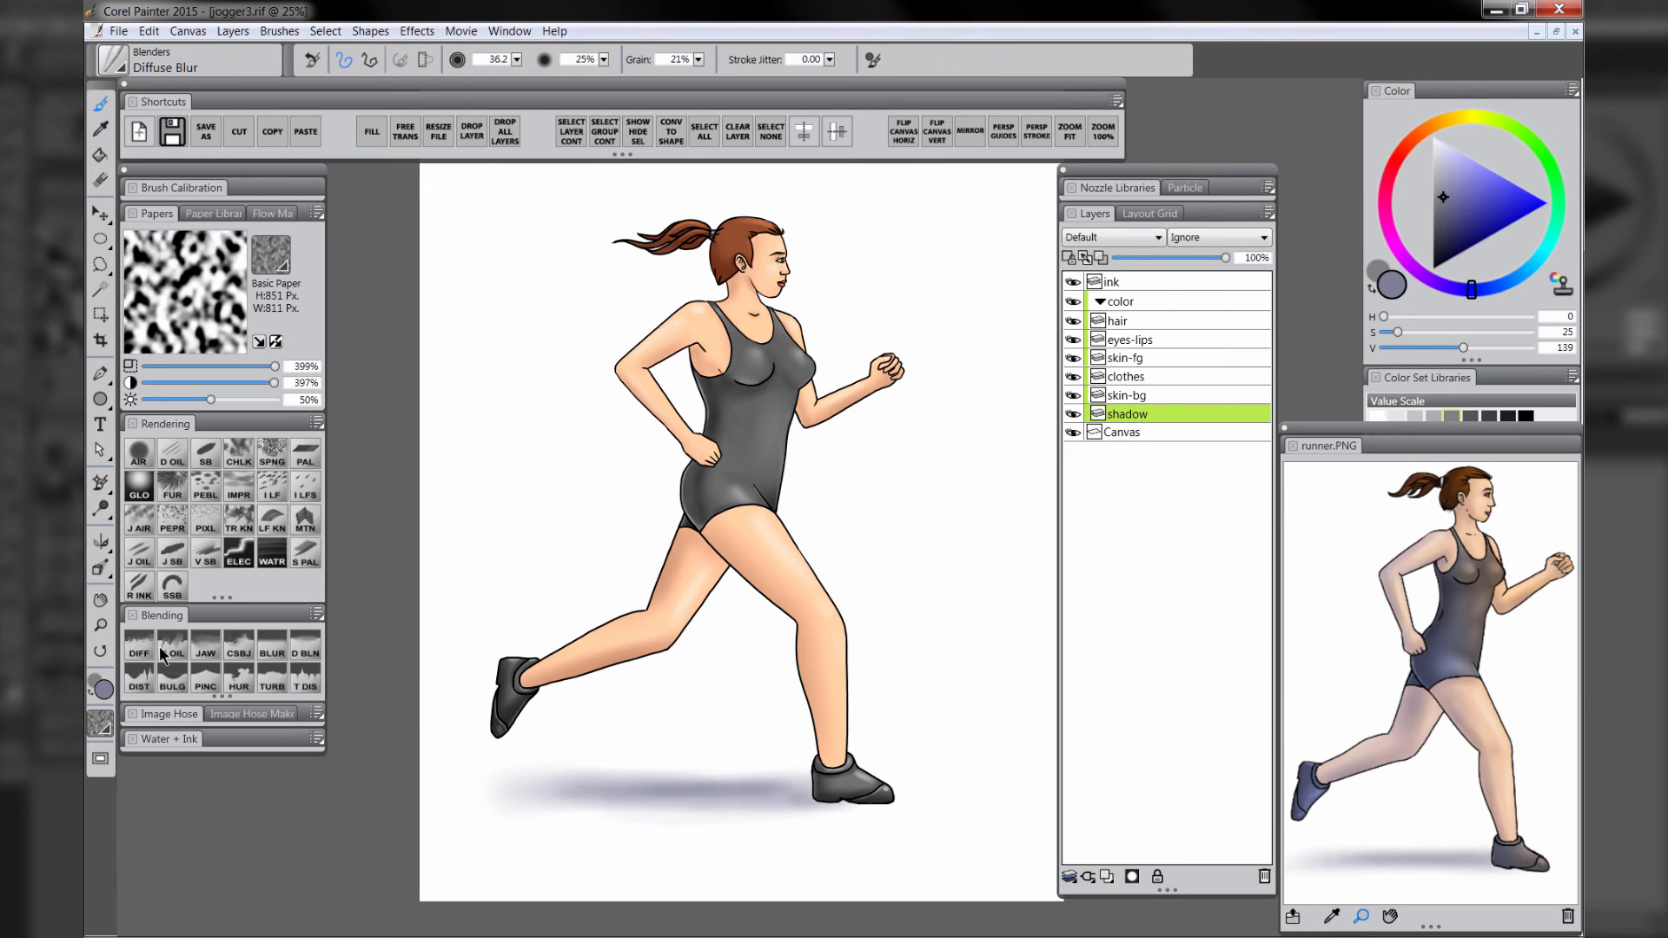
key("bracketright")
key("bracketright")
key("bracketright")
key("bracketright")
key("bracketright")
key("bracketright")
left_click(1102, 234)
left_click(1086, 382)
left_click_drag(536, 754, 525, 782)
- Create a new layer above hair in the color group and name it tinting
left_click(1126, 300)
left_click(1128, 322)
left_click(1106, 876)
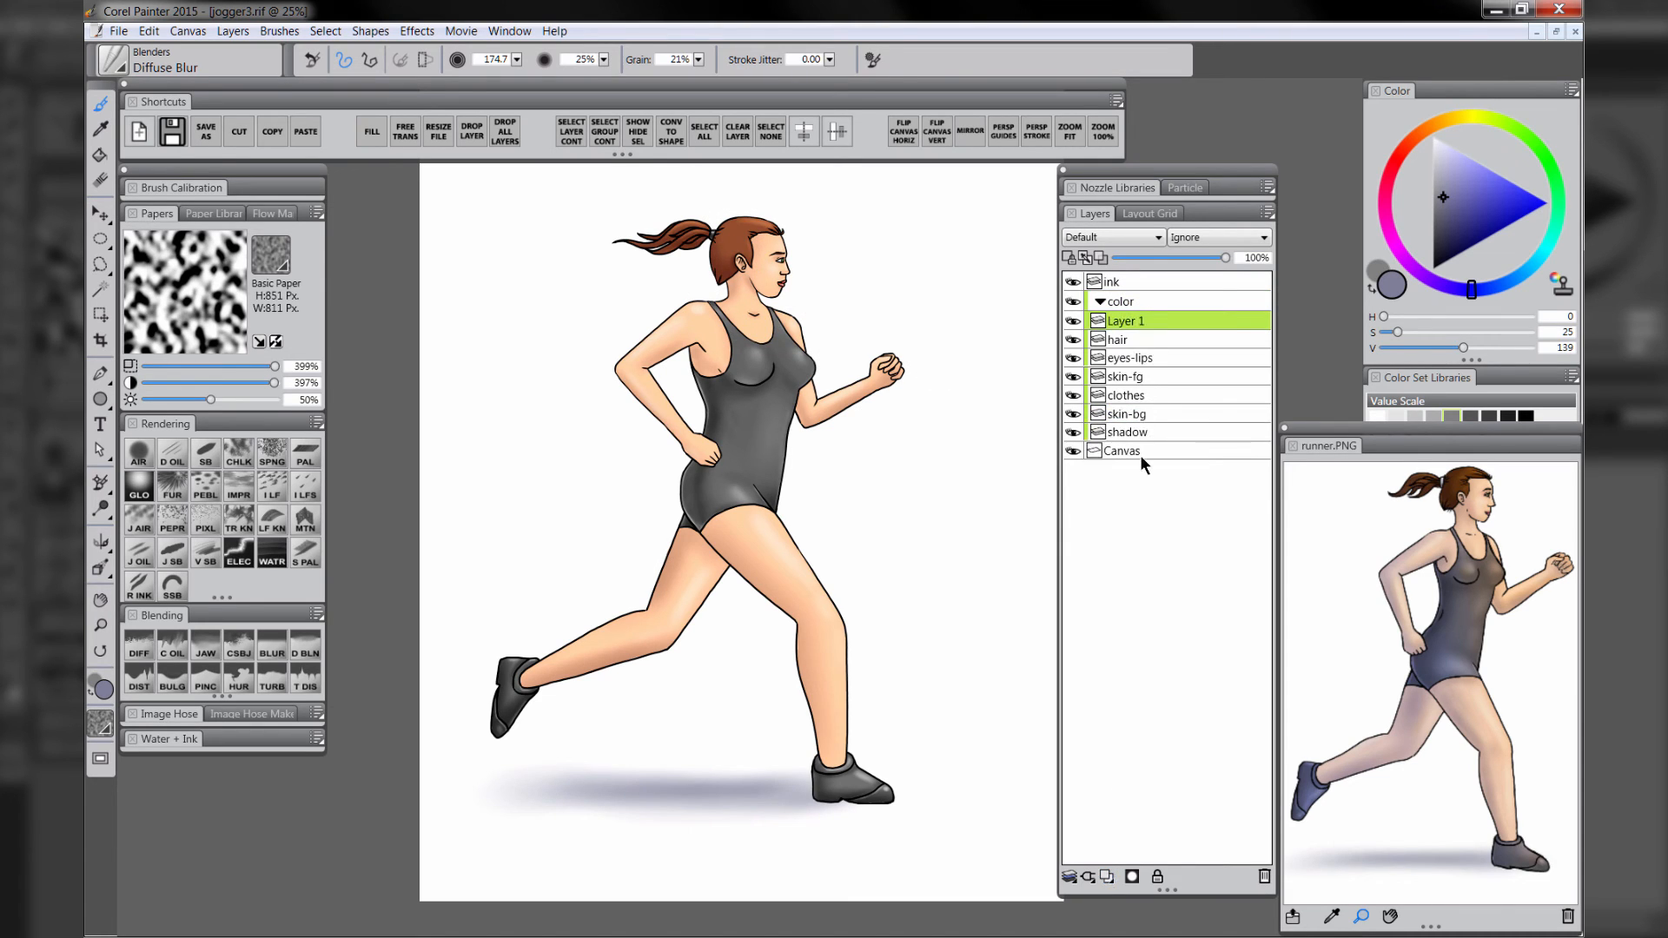
double_click(1126, 321)
type("tinting")
key("Return")
- Select the contents of the color group and set the tinting layer's composite method to Overlay
left_click(1123, 303)
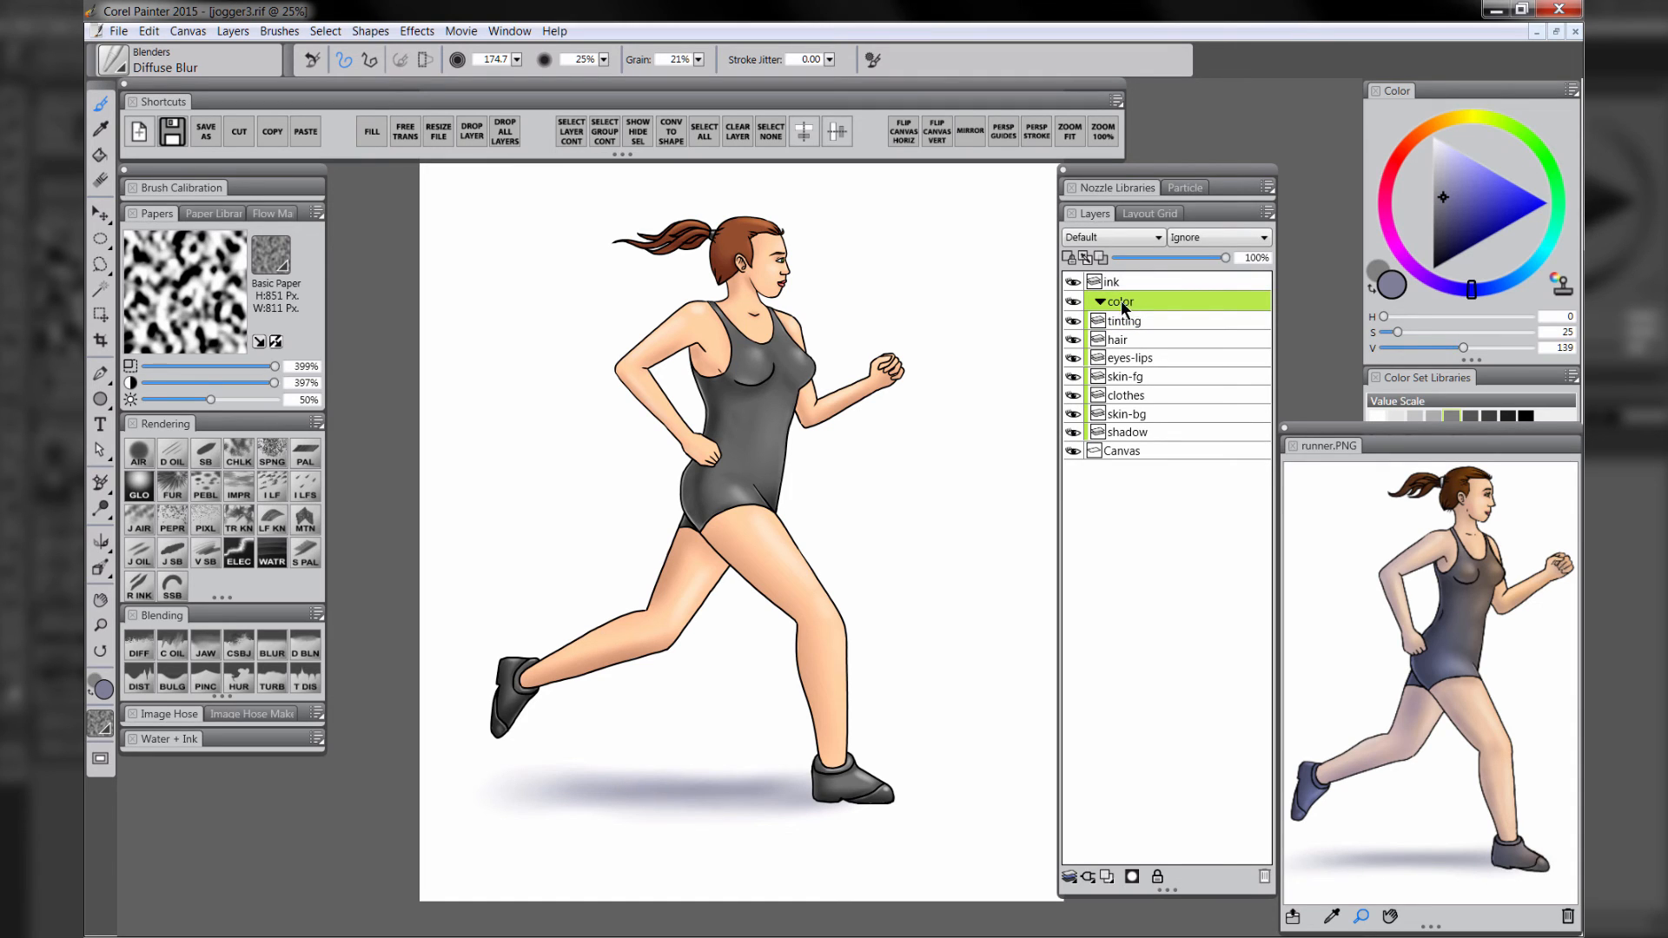
left_click(607, 137)
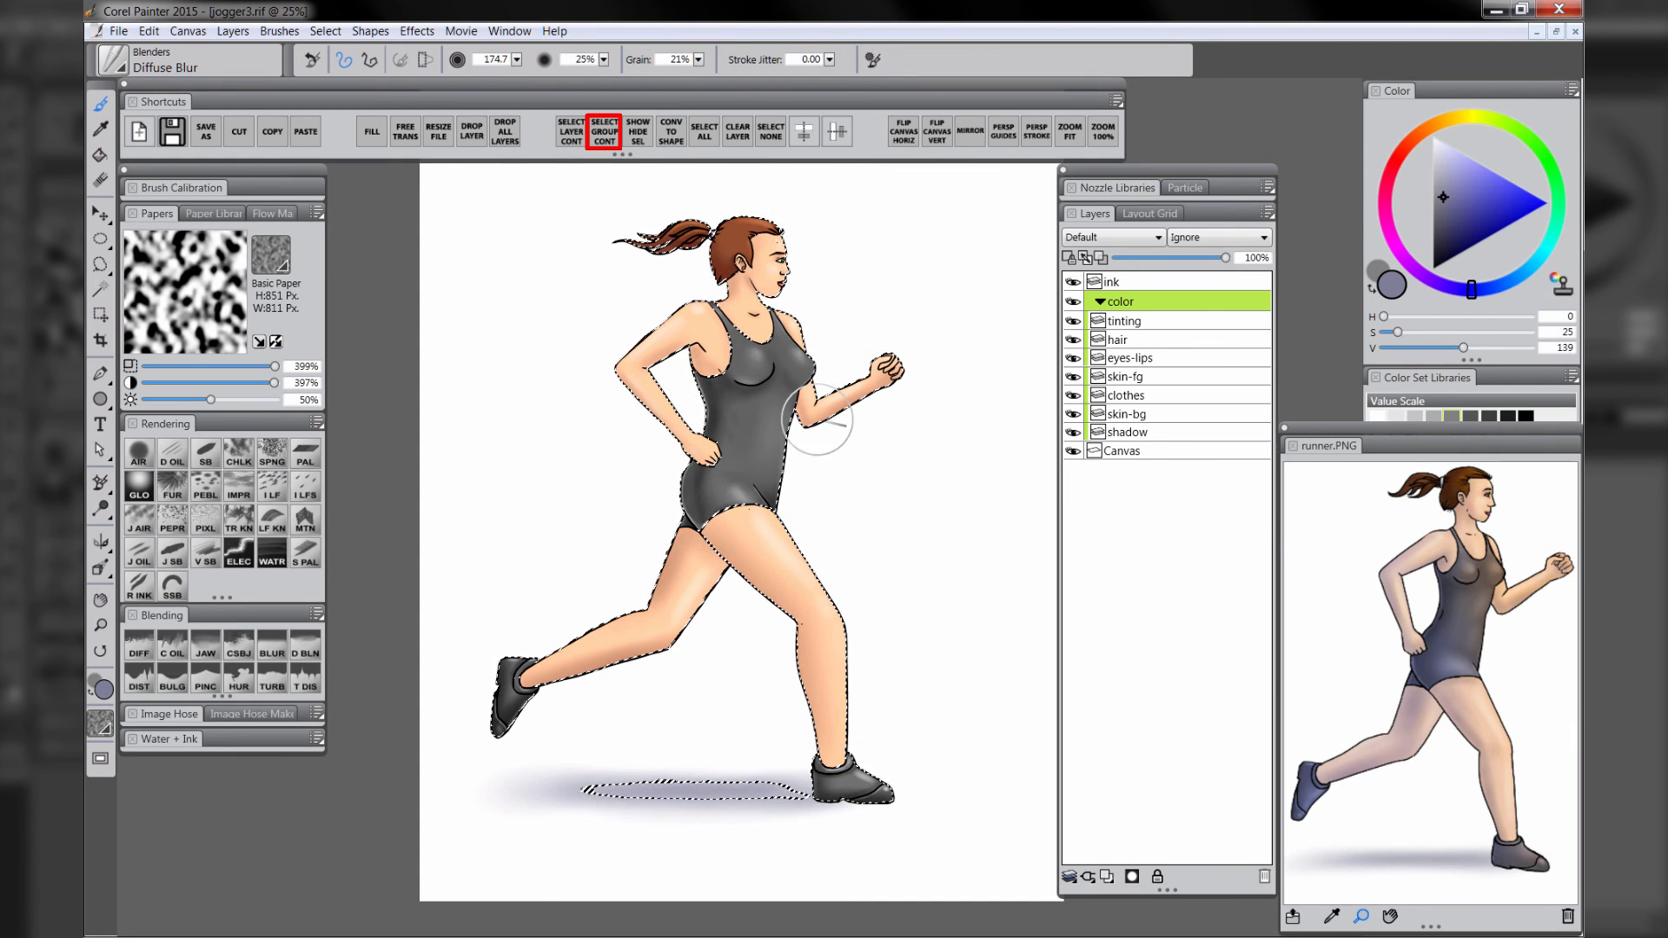
left_click(1135, 320)
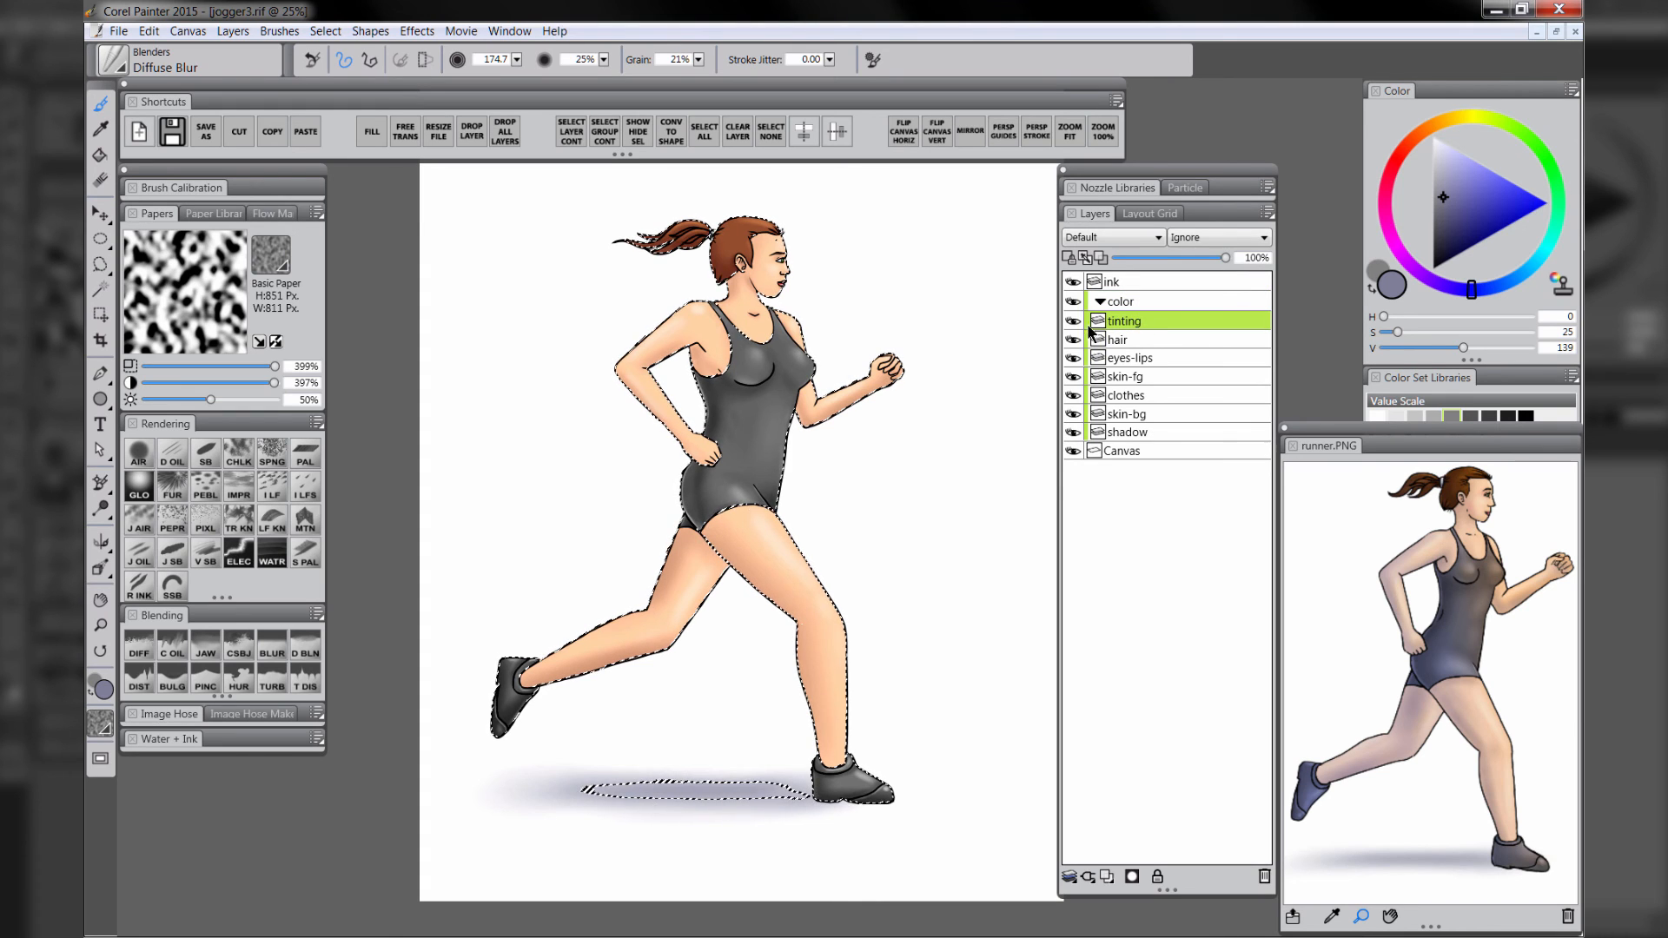
left_click(1113, 236)
left_click(1086, 407)
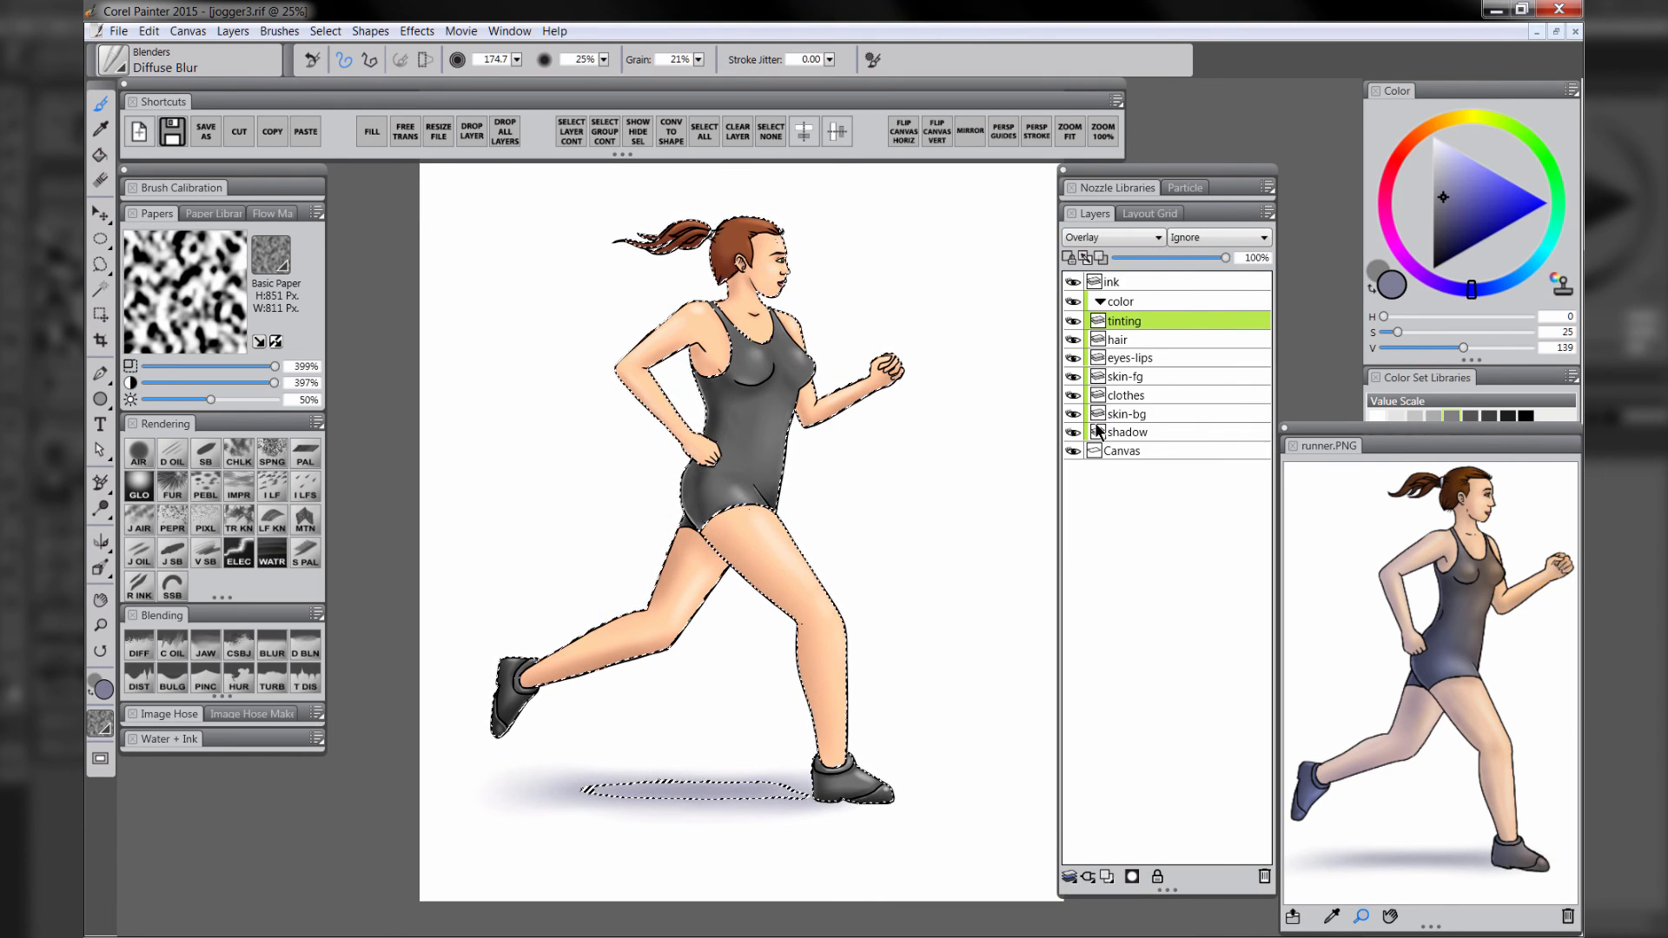
- Airbrush a blue tint with S 187 and V 172 over the runner's back side and rear leg at brush size 737.1
left_click(138, 453)
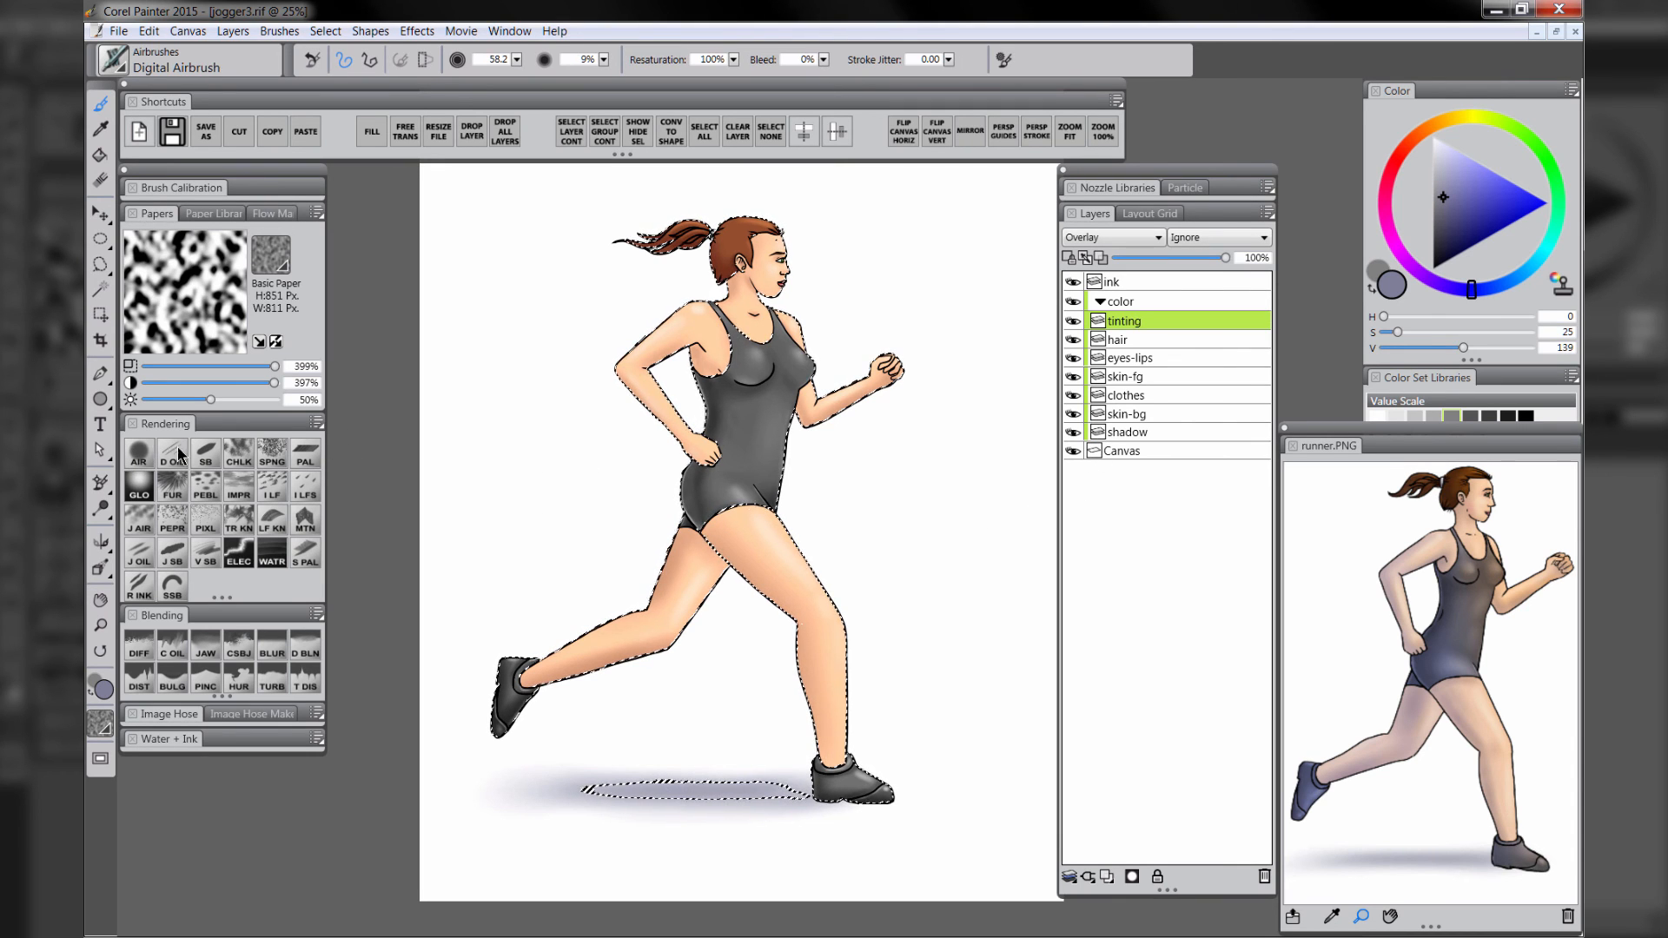
left_click_drag(1481, 186, 1489, 183)
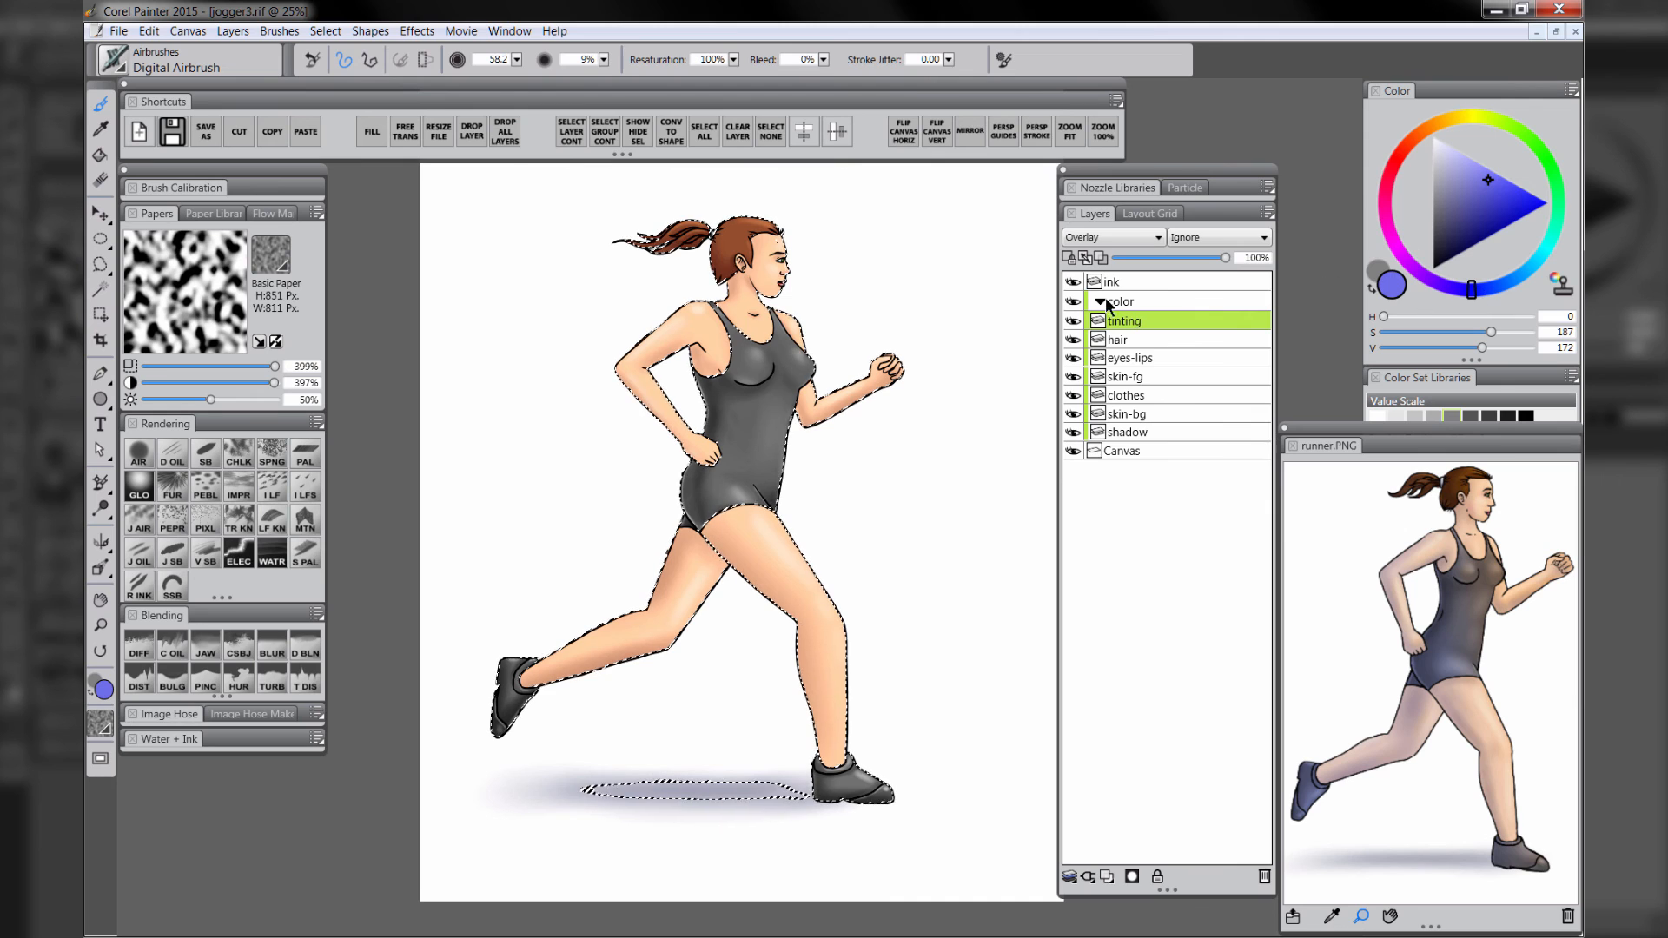
left_click_drag(780, 268, 912, 211)
mouse_move(681, 233)
left_mouse_down()
mouse_move(584, 557)
mouse_move(713, 233)
mouse_move(634, 726)
mouse_move(658, 513)
mouse_move(608, 373)
mouse_move(533, 603)
mouse_move(683, 233)
mouse_move(765, 606)
left_mouse_up()
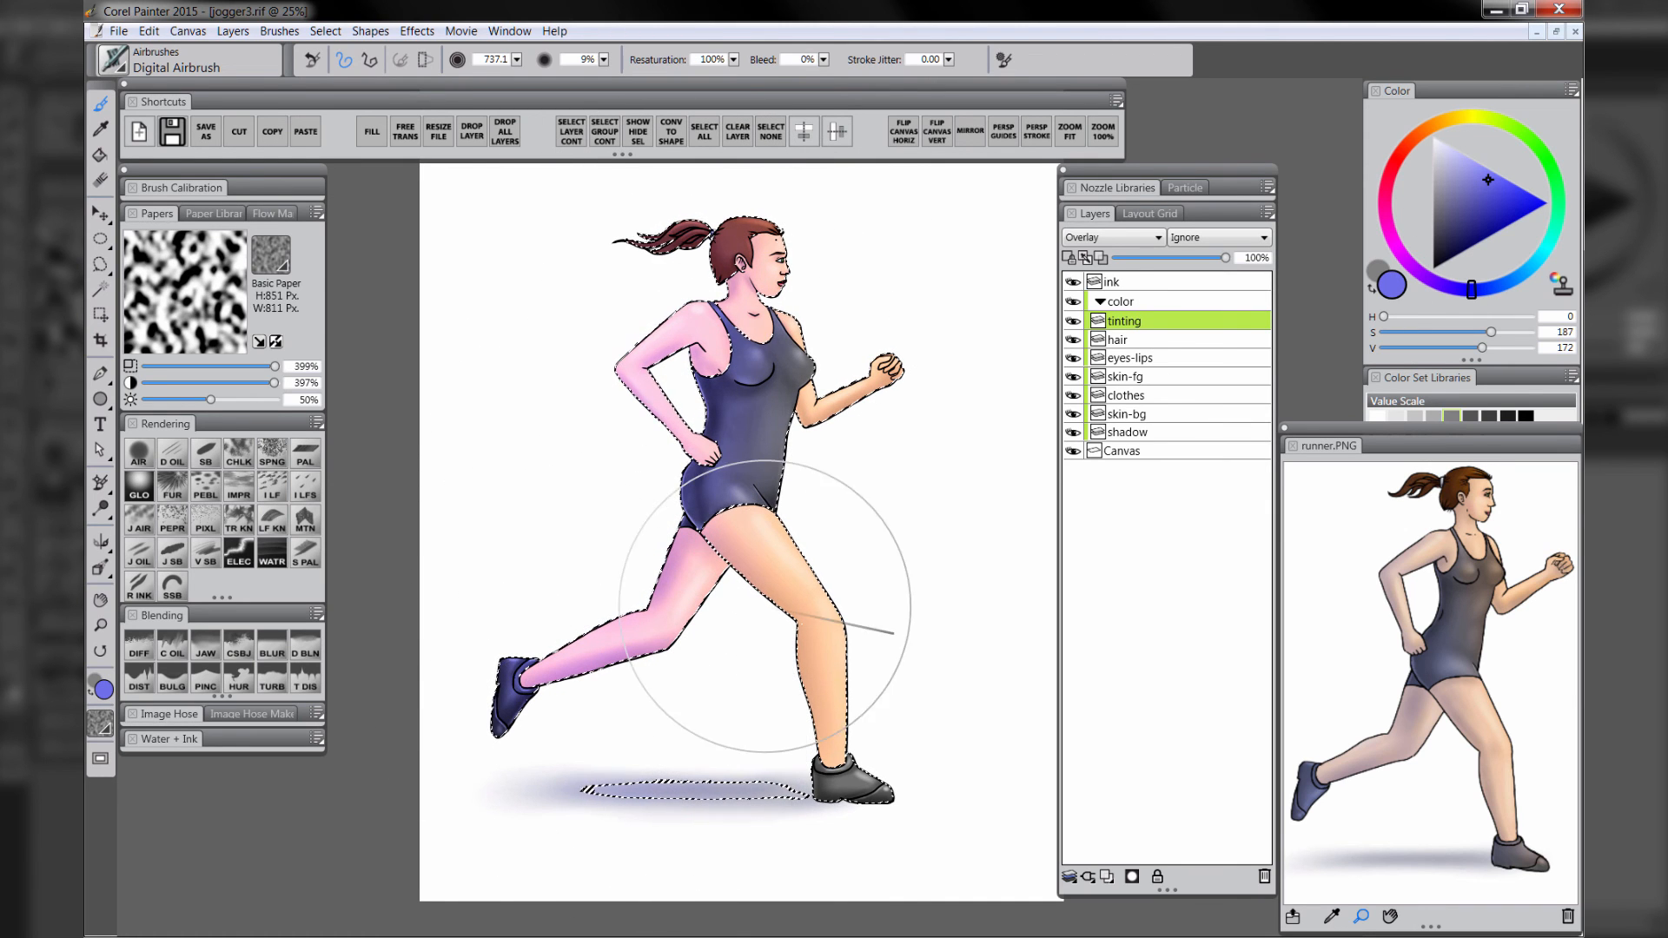
- Airbrush an orange tint of H 107, S 187, V 172 over the runner's front side and front leg, and clear the selection
left_click(1430, 127)
mouse_move(838, 372)
left_mouse_down()
mouse_move(893, 753)
mouse_move(811, 286)
mouse_move(830, 619)
mouse_move(748, 637)
left_mouse_up()
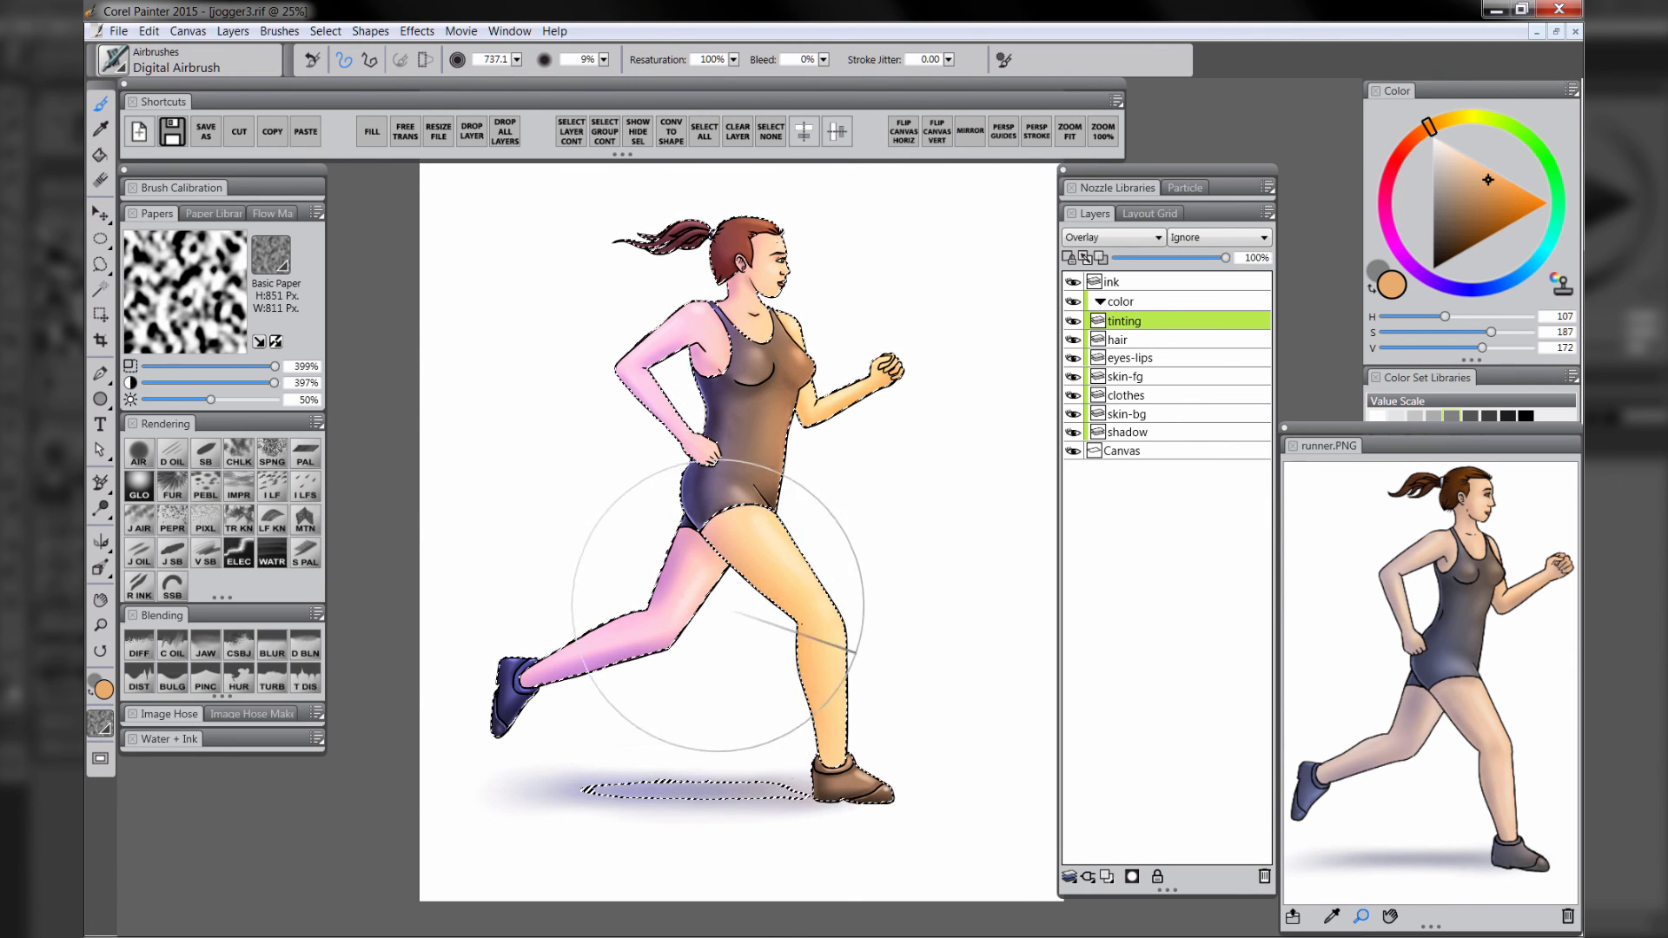
left_click(776, 137)
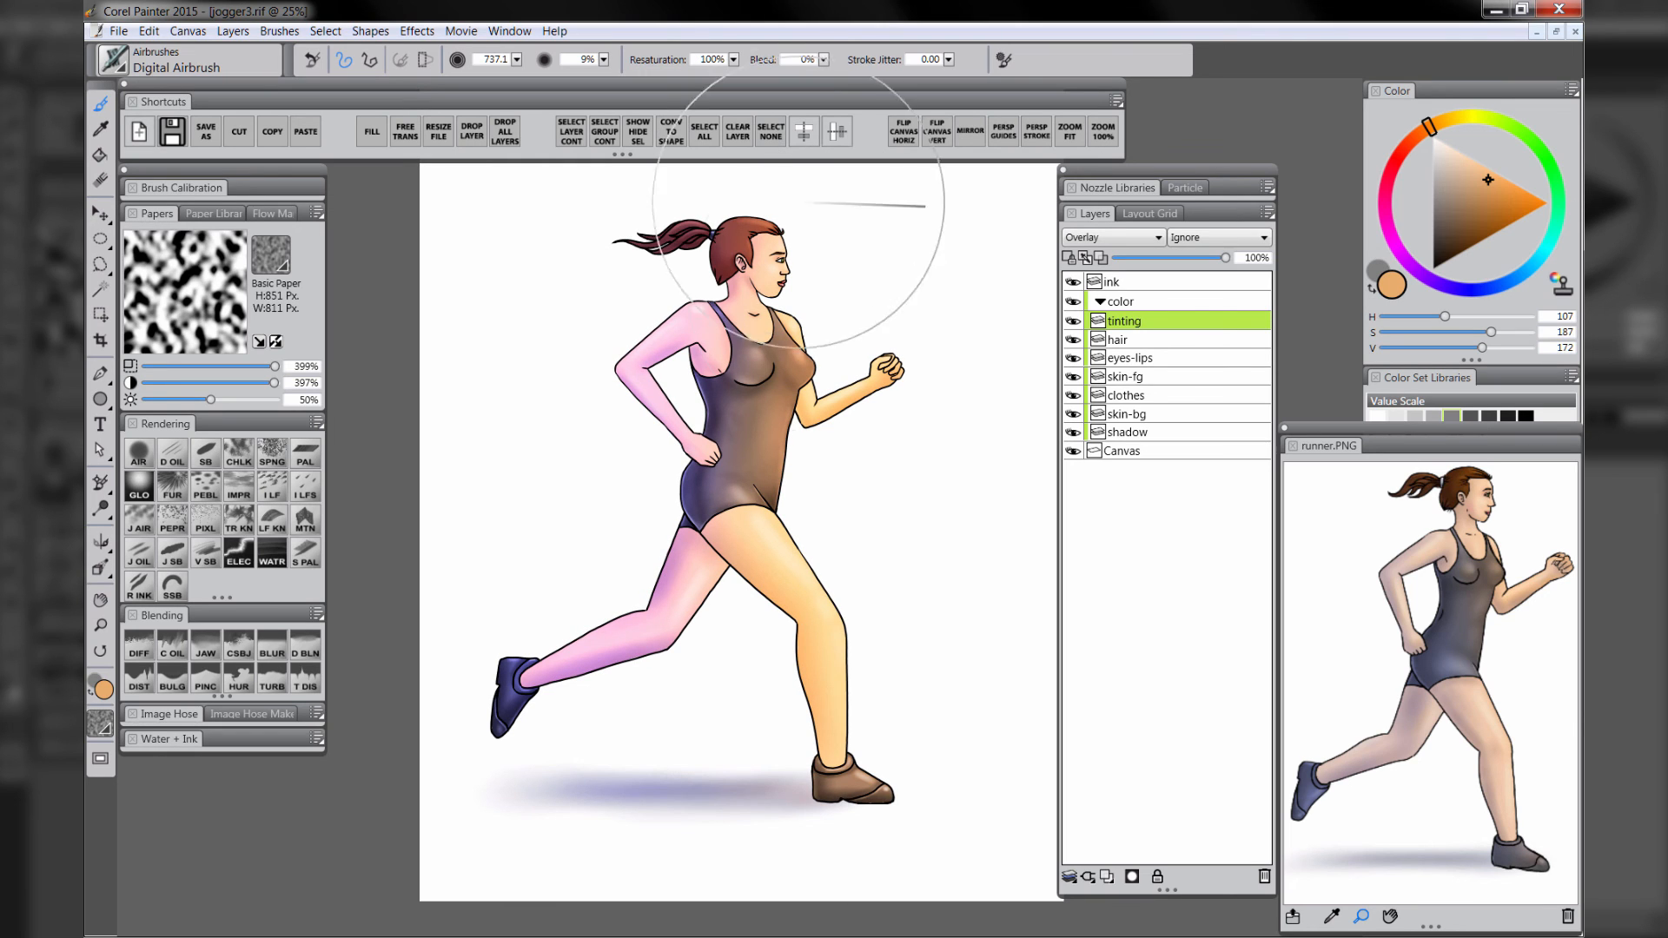
- Compare the artwork with and without the tinting layer and lower that layer's opacity to 48%
left_click(1075, 323)
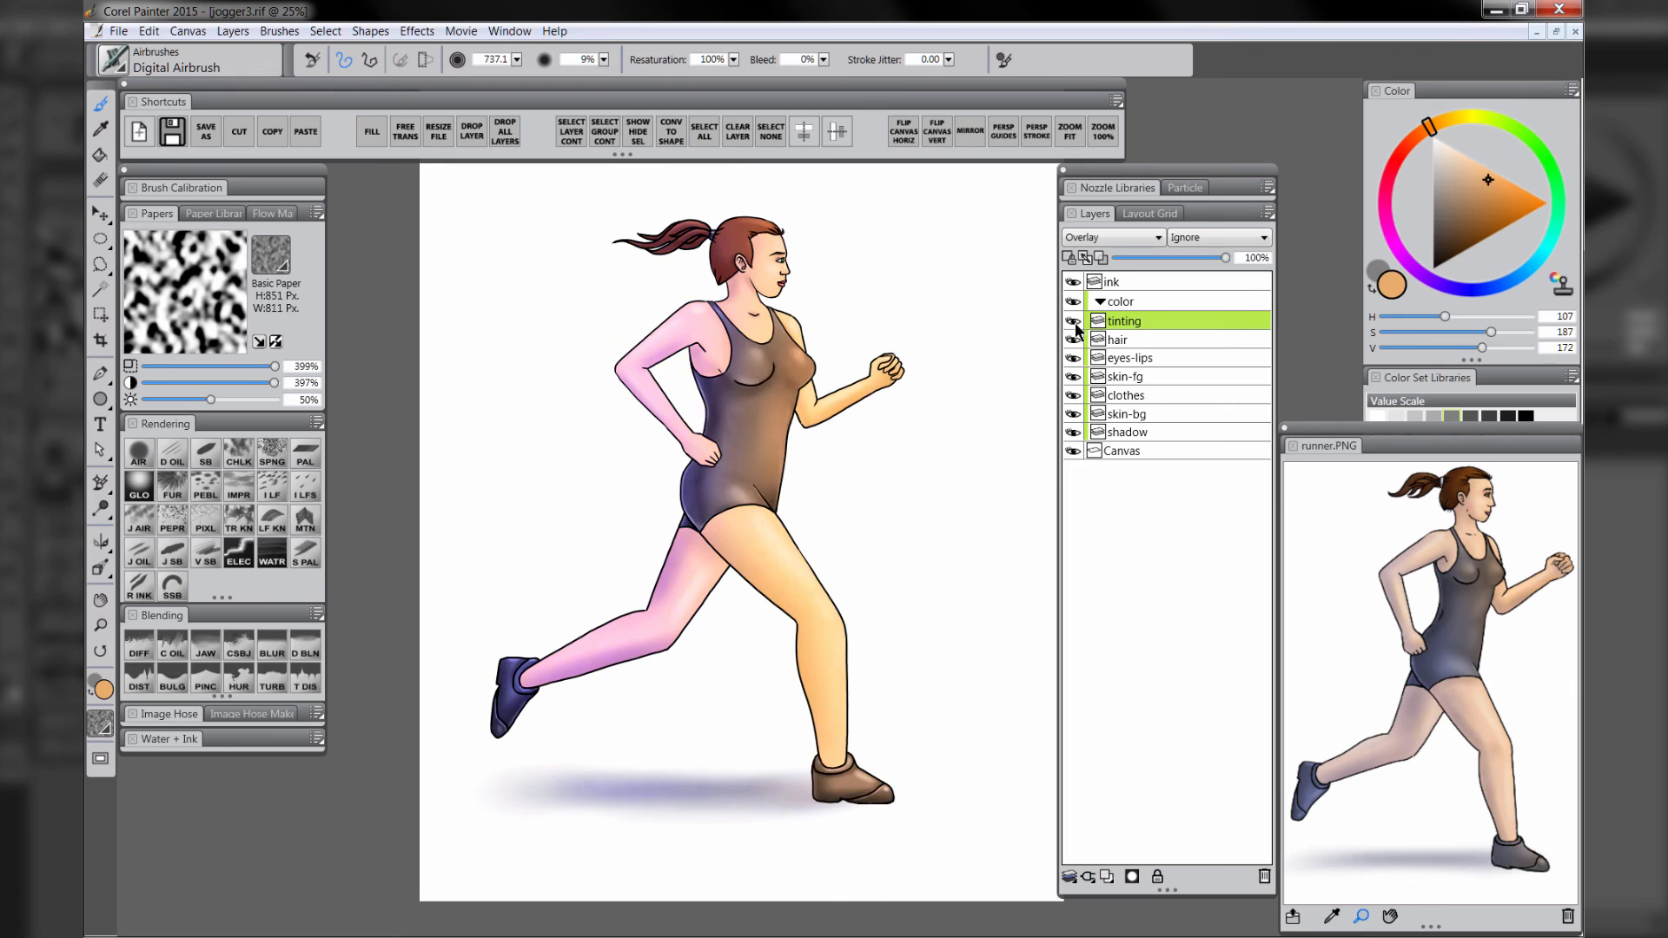
left_click(1075, 322)
left_click(1076, 323)
left_click(1076, 323)
left_click(1077, 324)
left_click(1191, 258)
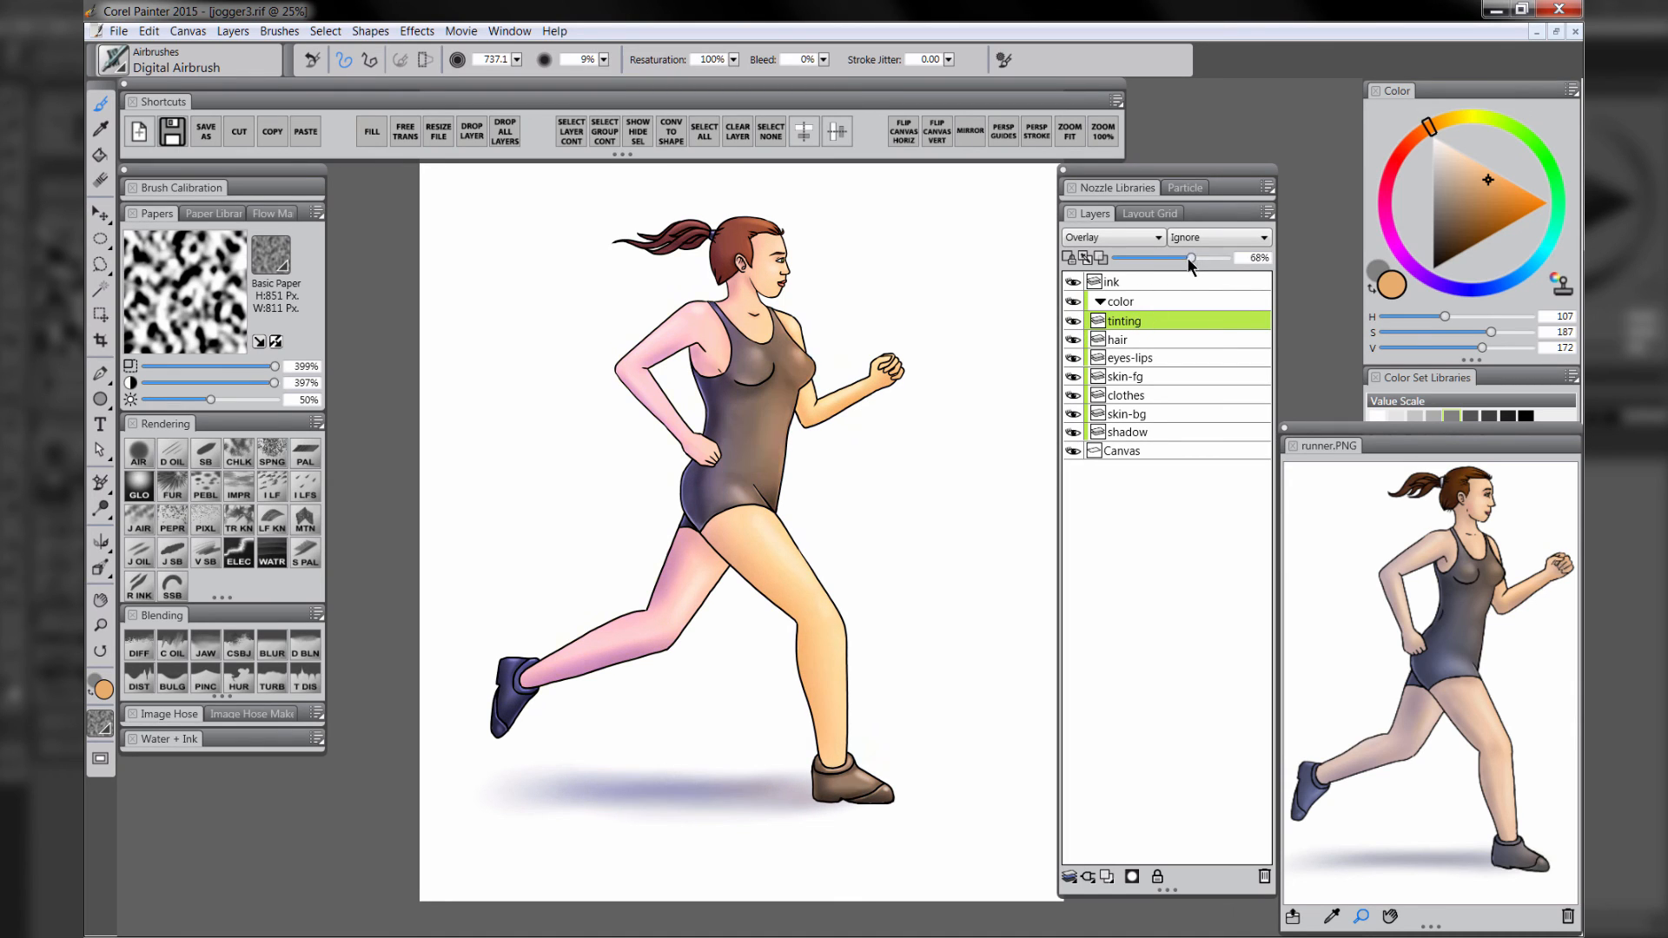
left_click_drag(1176, 262, 1168, 259)
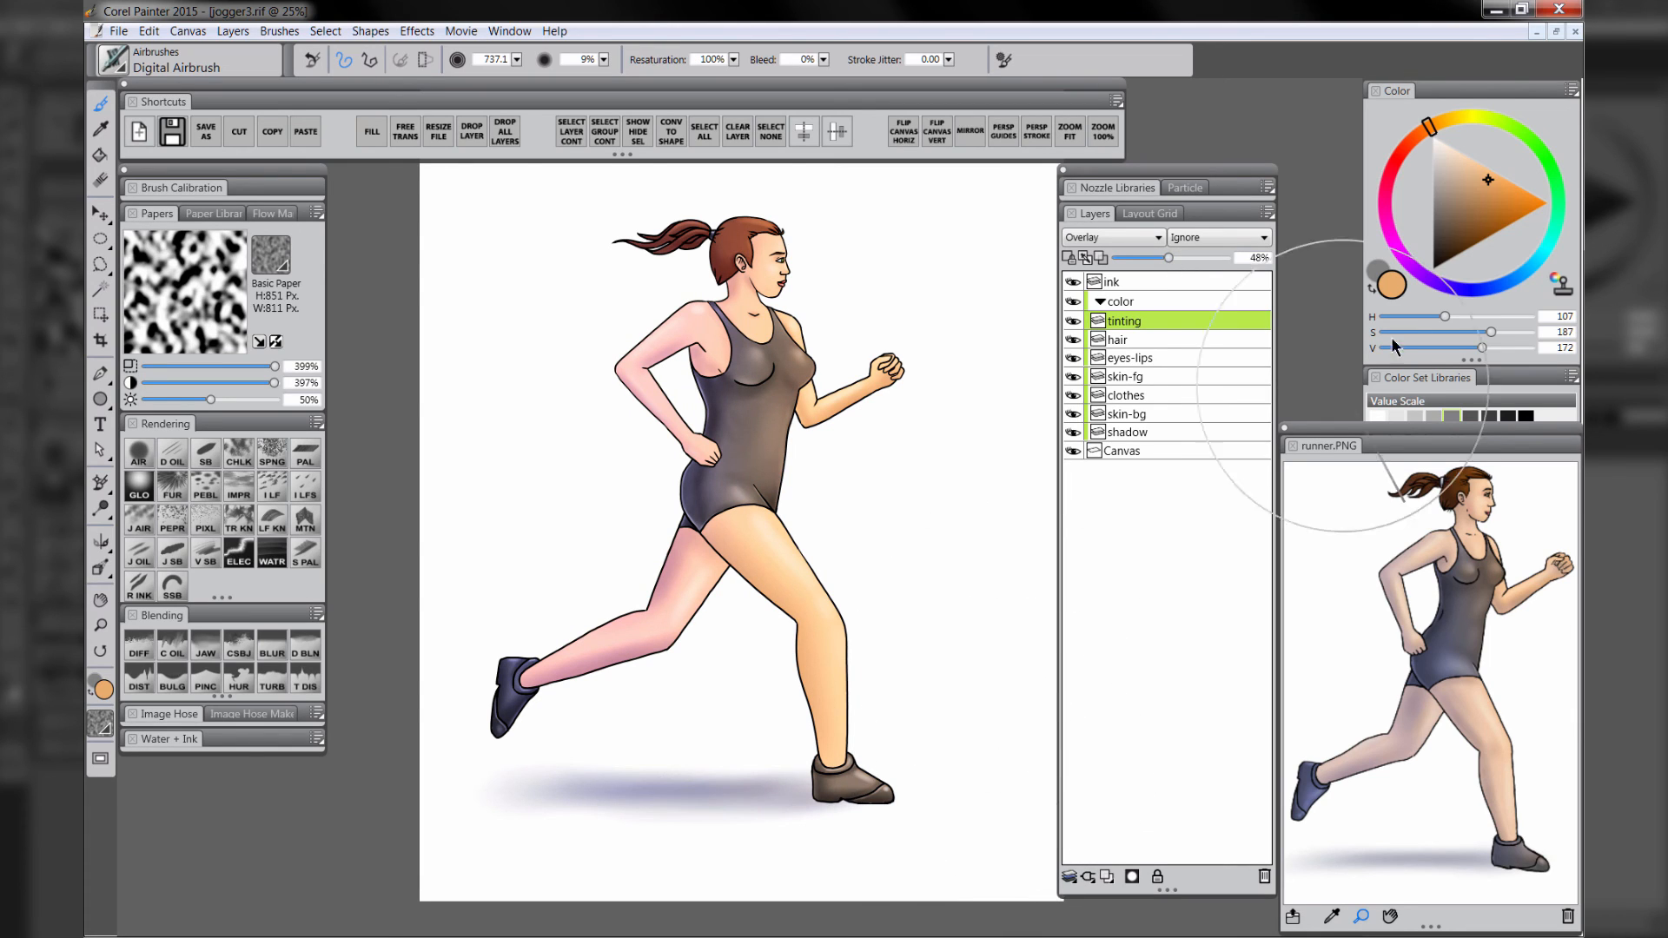
- Try violet and blue tint colours for the Digital Airbrush, and settle on a saturated orange with H 114, S 255 and V 128
left_click(1470, 292)
left_click_drag(1473, 299, 1447, 288)
left_click(1488, 217)
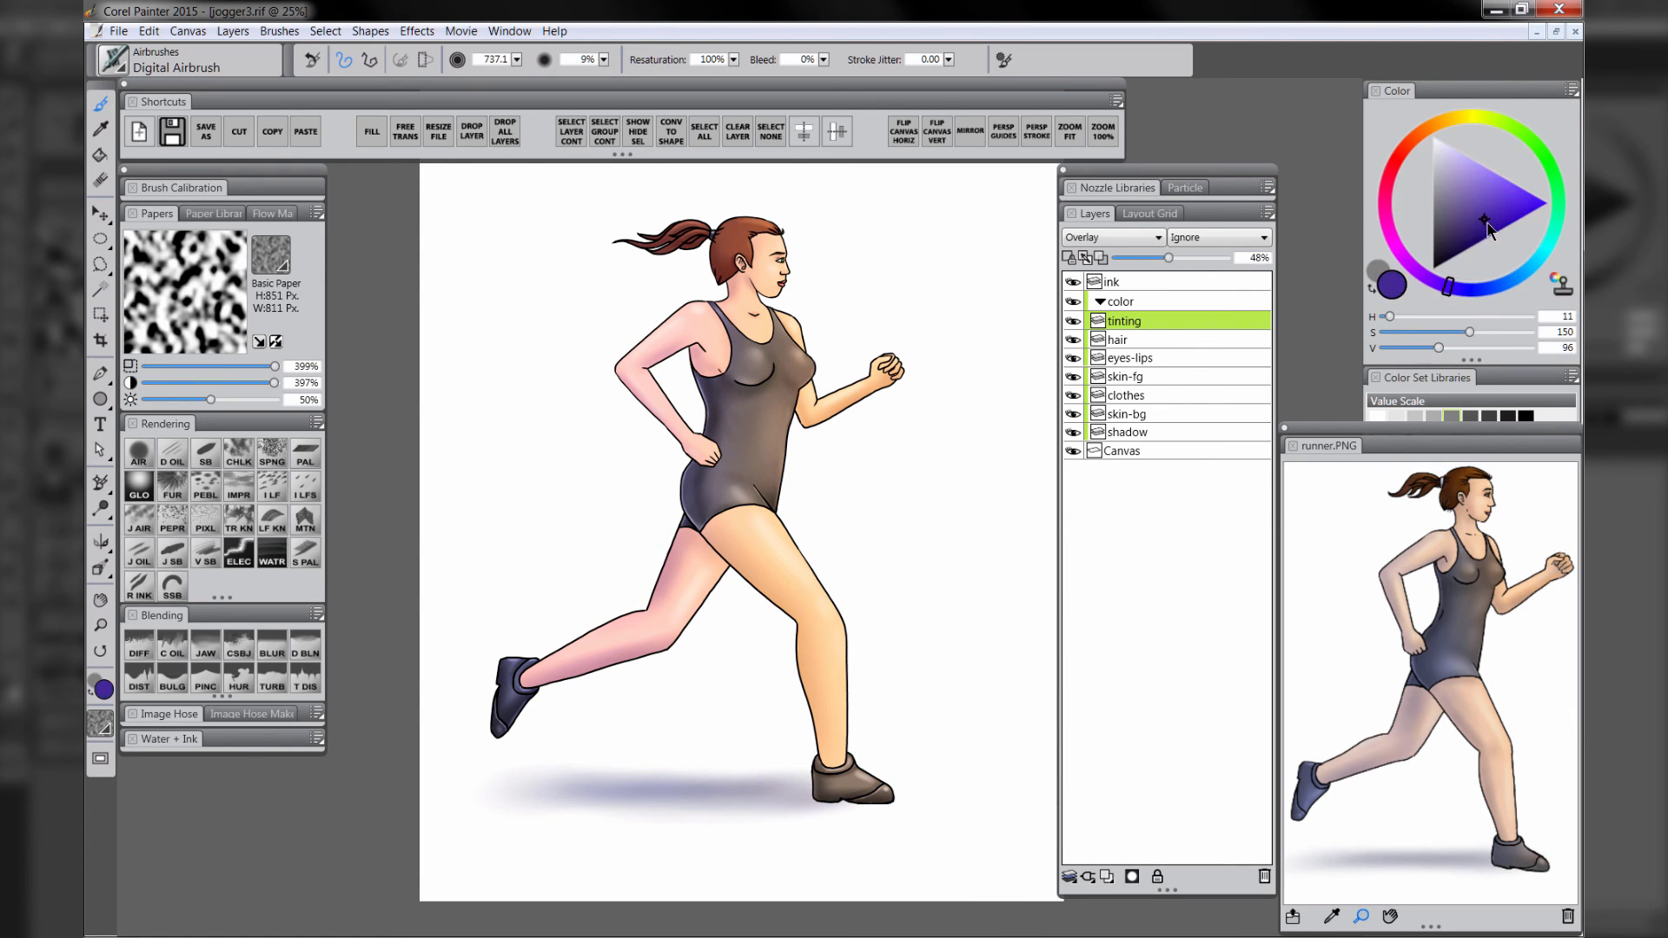
left_click(143, 455)
left_click_drag(1446, 287, 1476, 289)
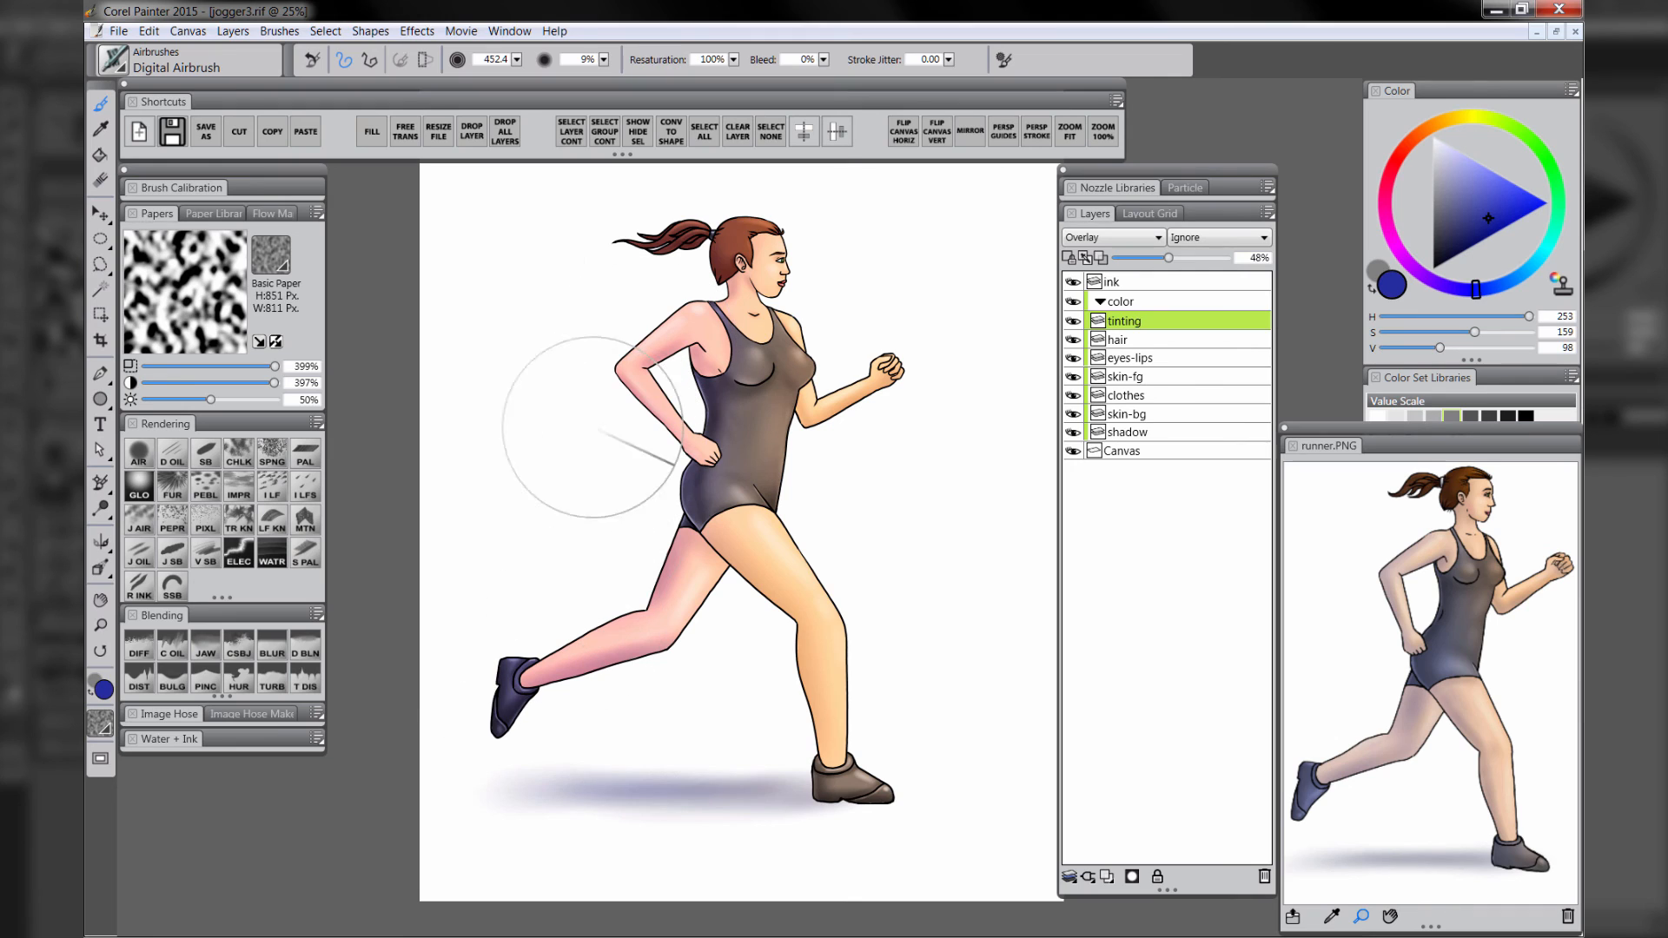
left_click(1446, 123)
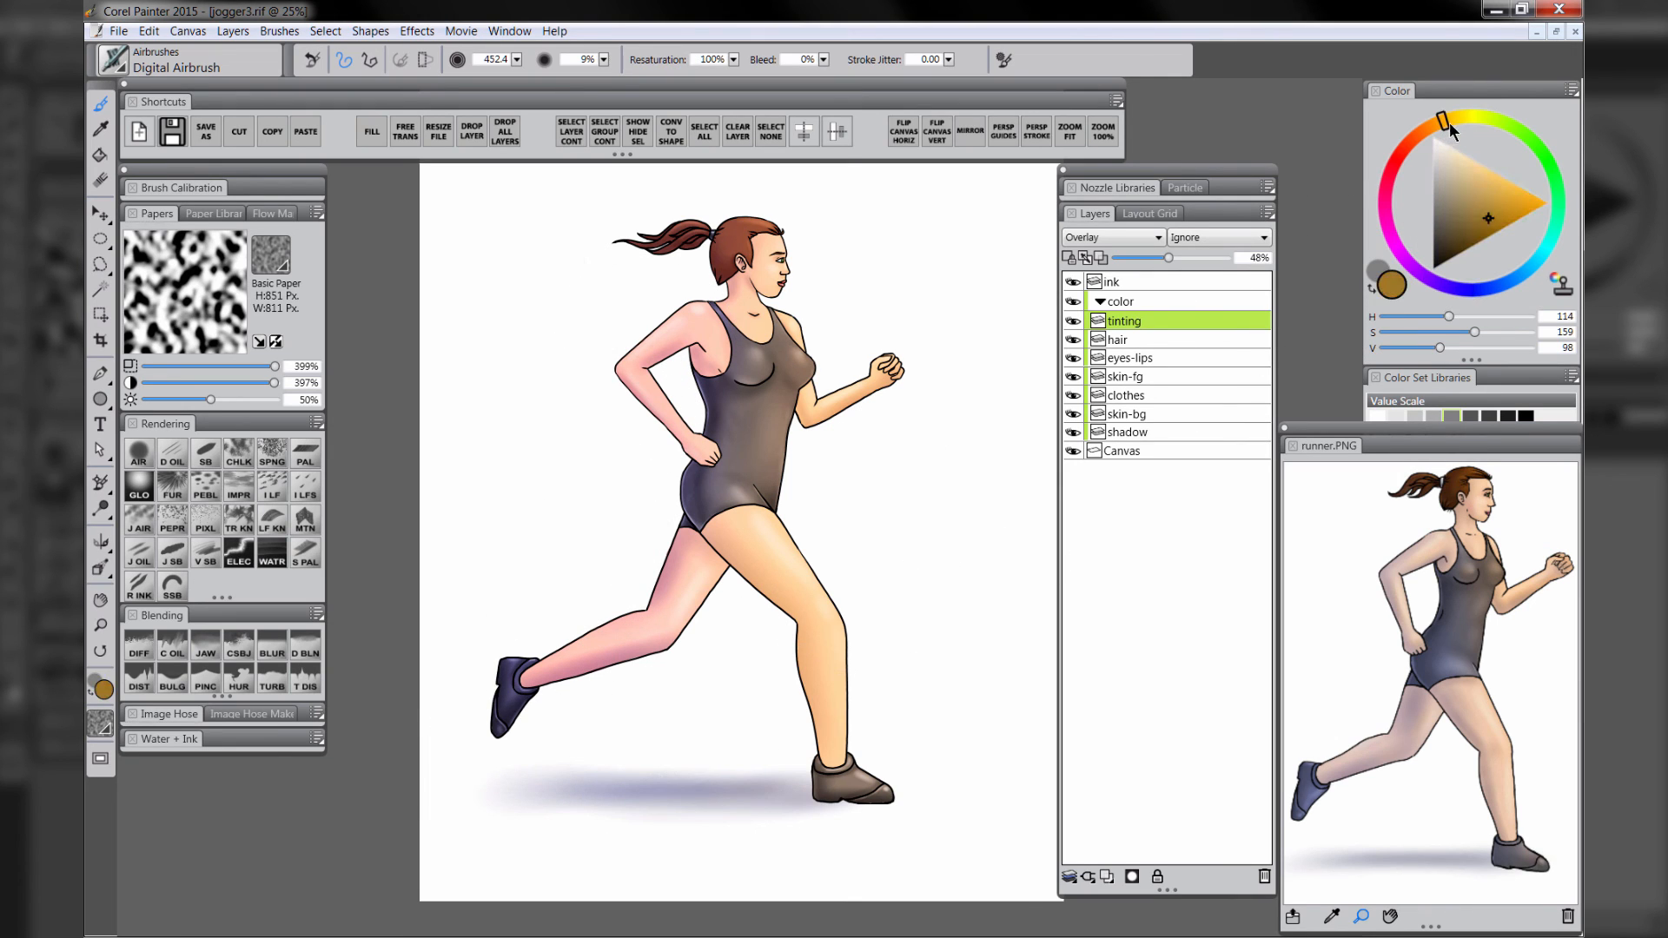
left_click_drag(1526, 212, 1569, 217)
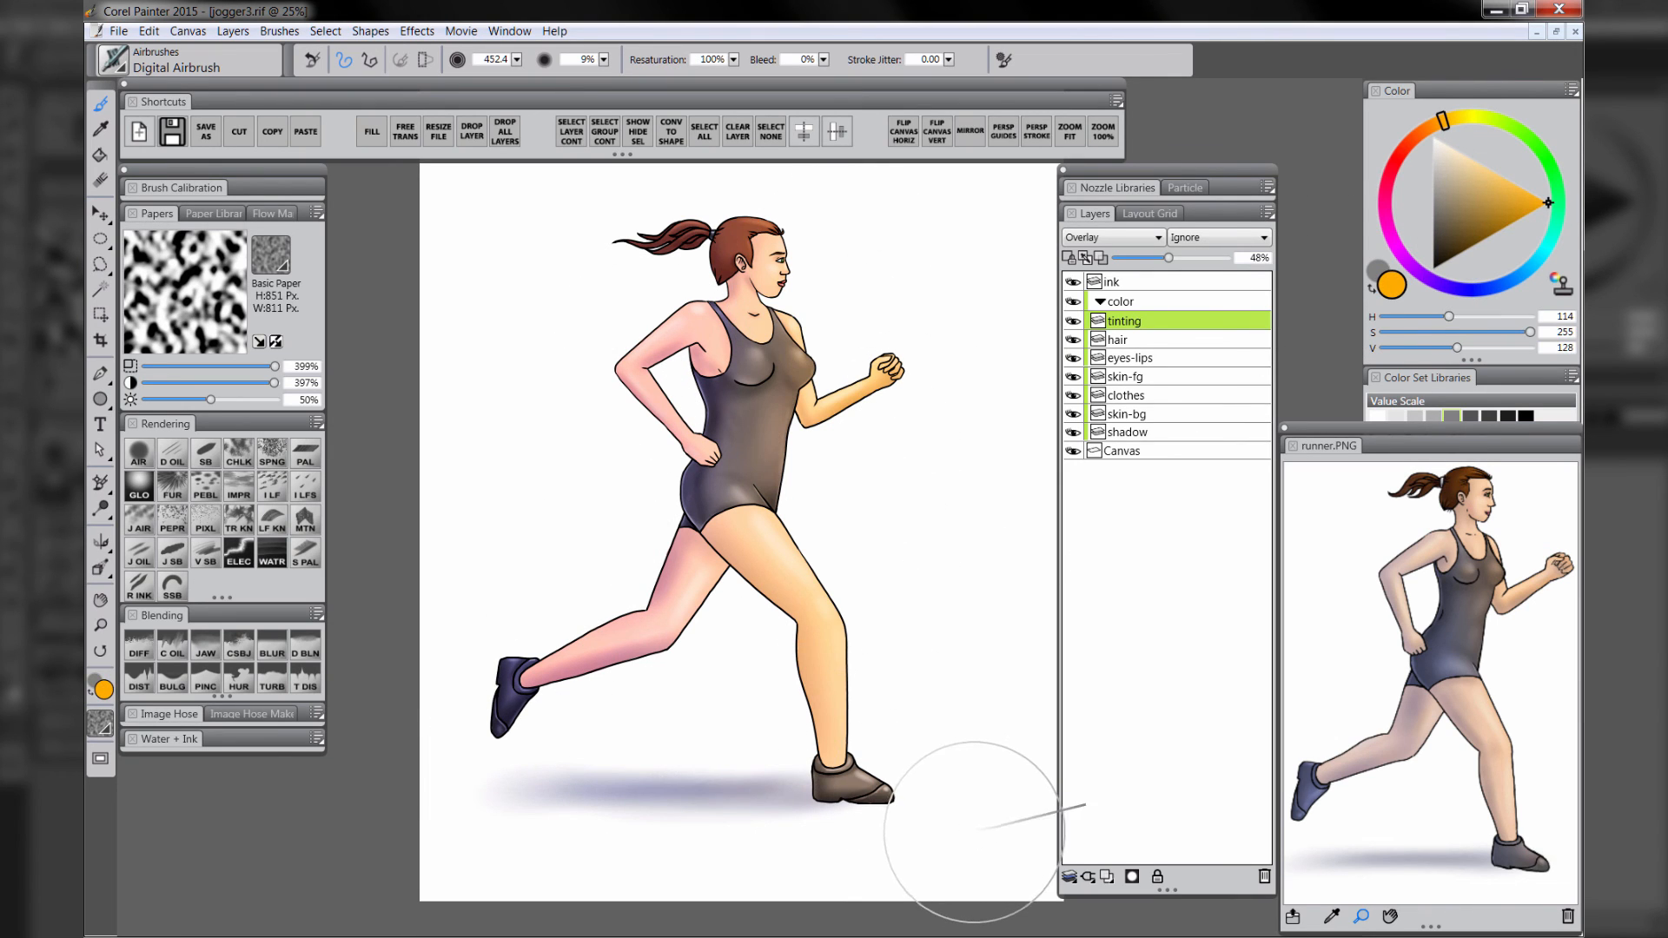
- Reduce the tinting layer's opacity to 33% and toggle its visibility to compare the effect
left_click(1153, 258)
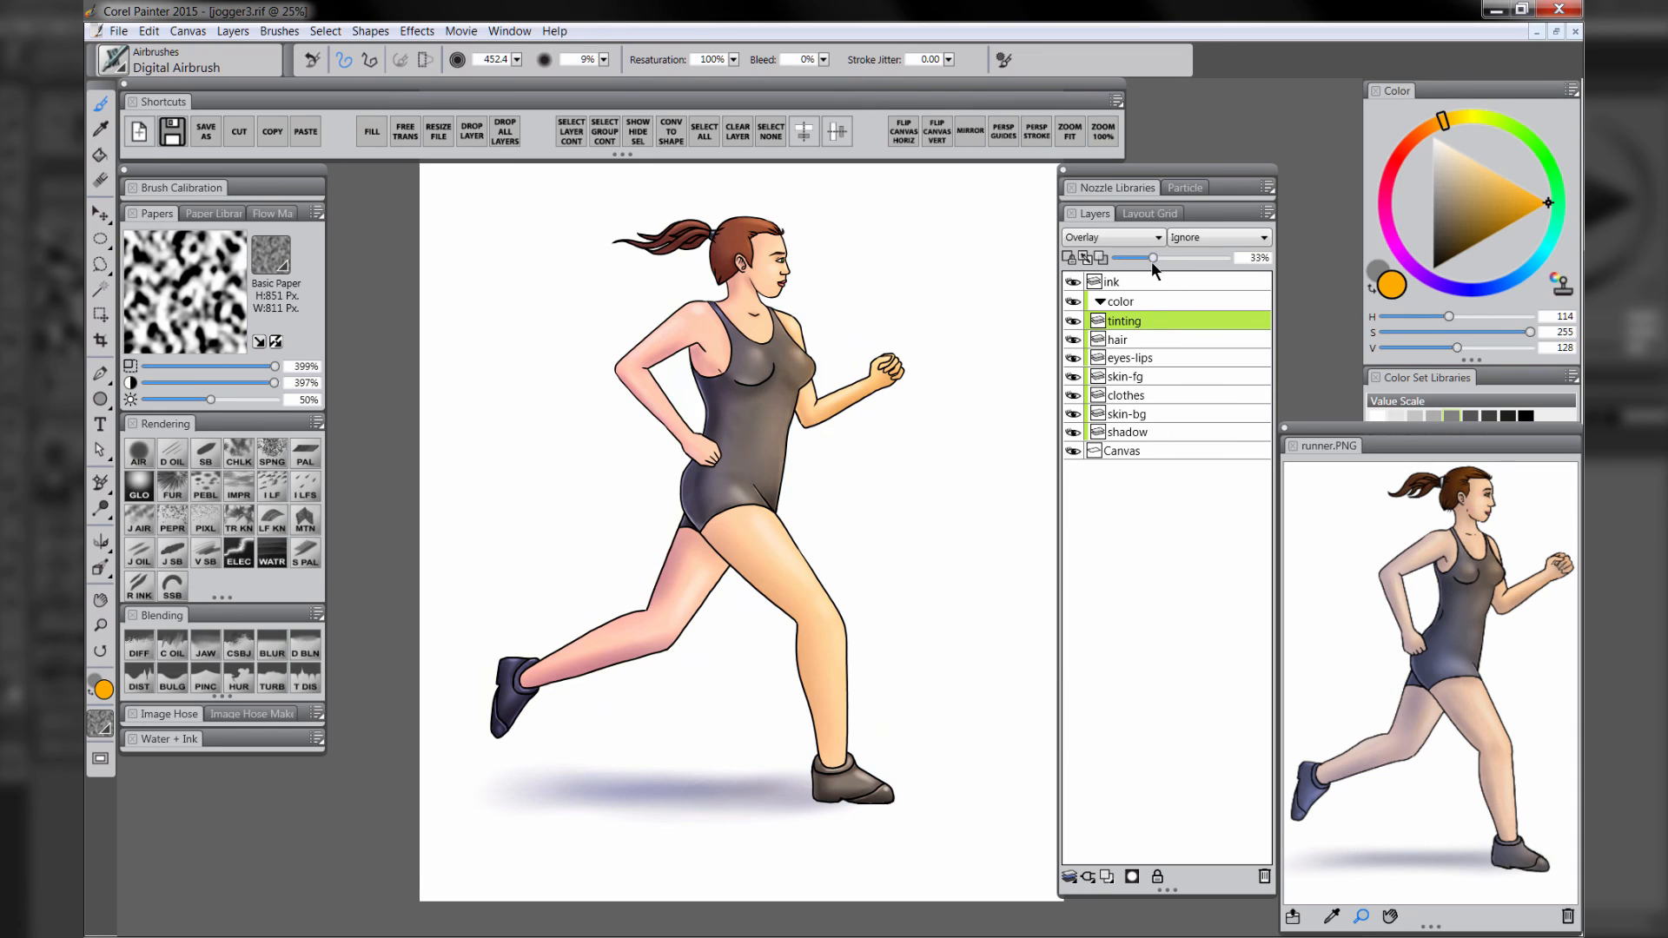
left_click(1075, 321)
left_click(1075, 321)
- Hide the color group to view the bare ink line art, and show the group again
left_click(100, 626)
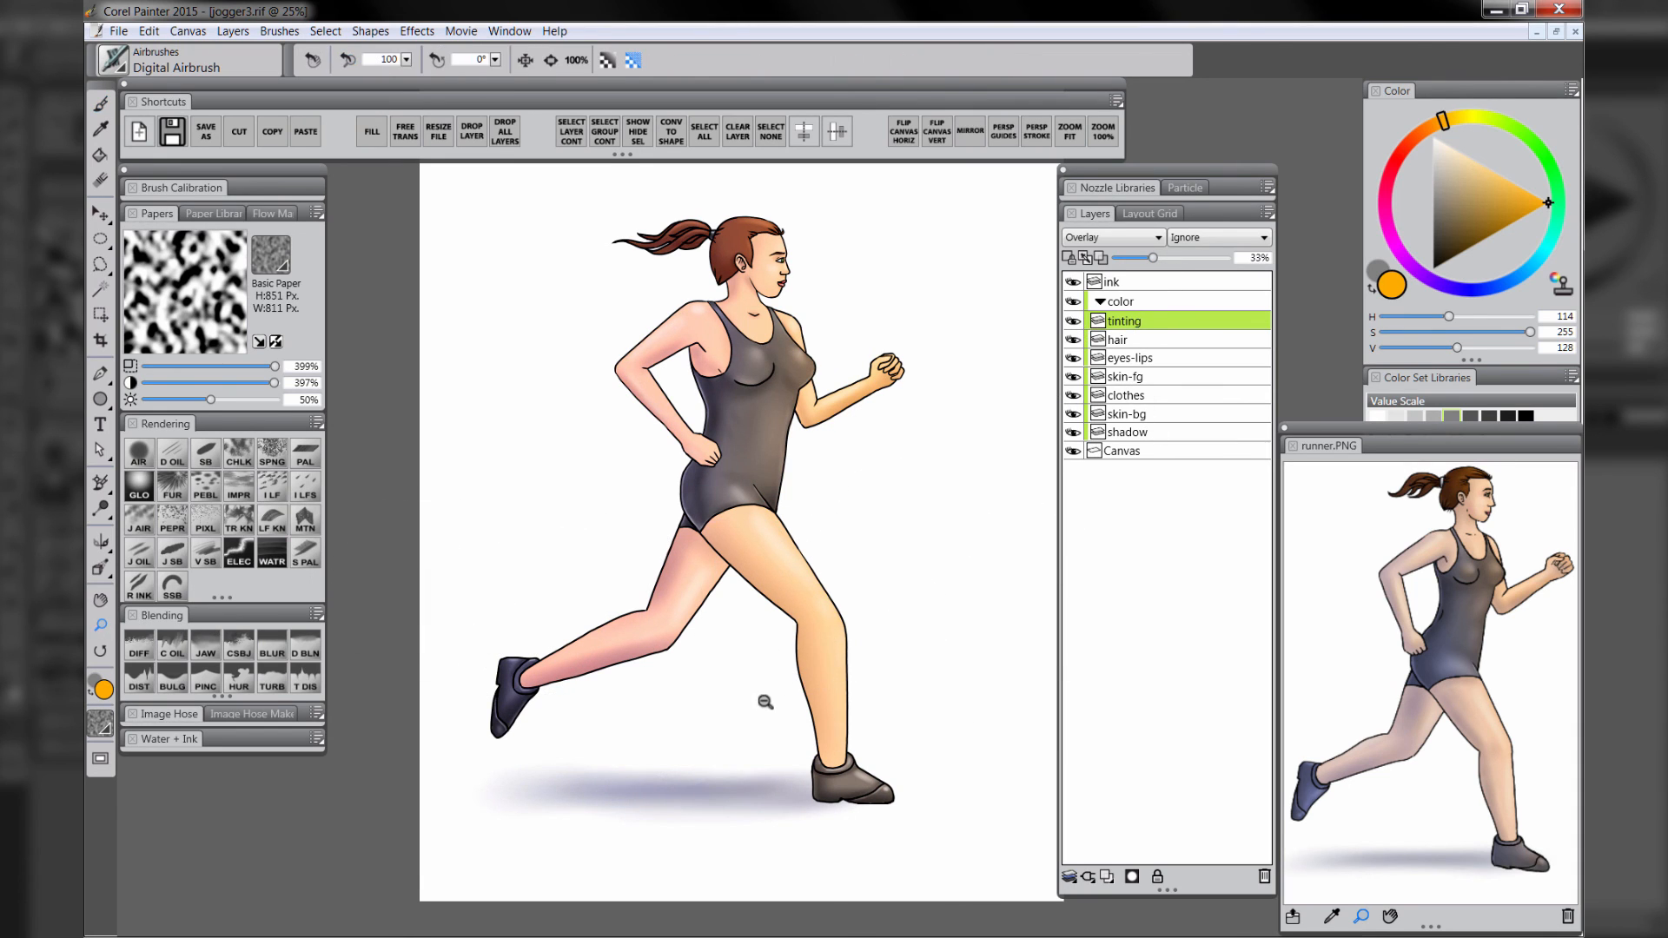
left_click(763, 705, "alt")
left_click(764, 710)
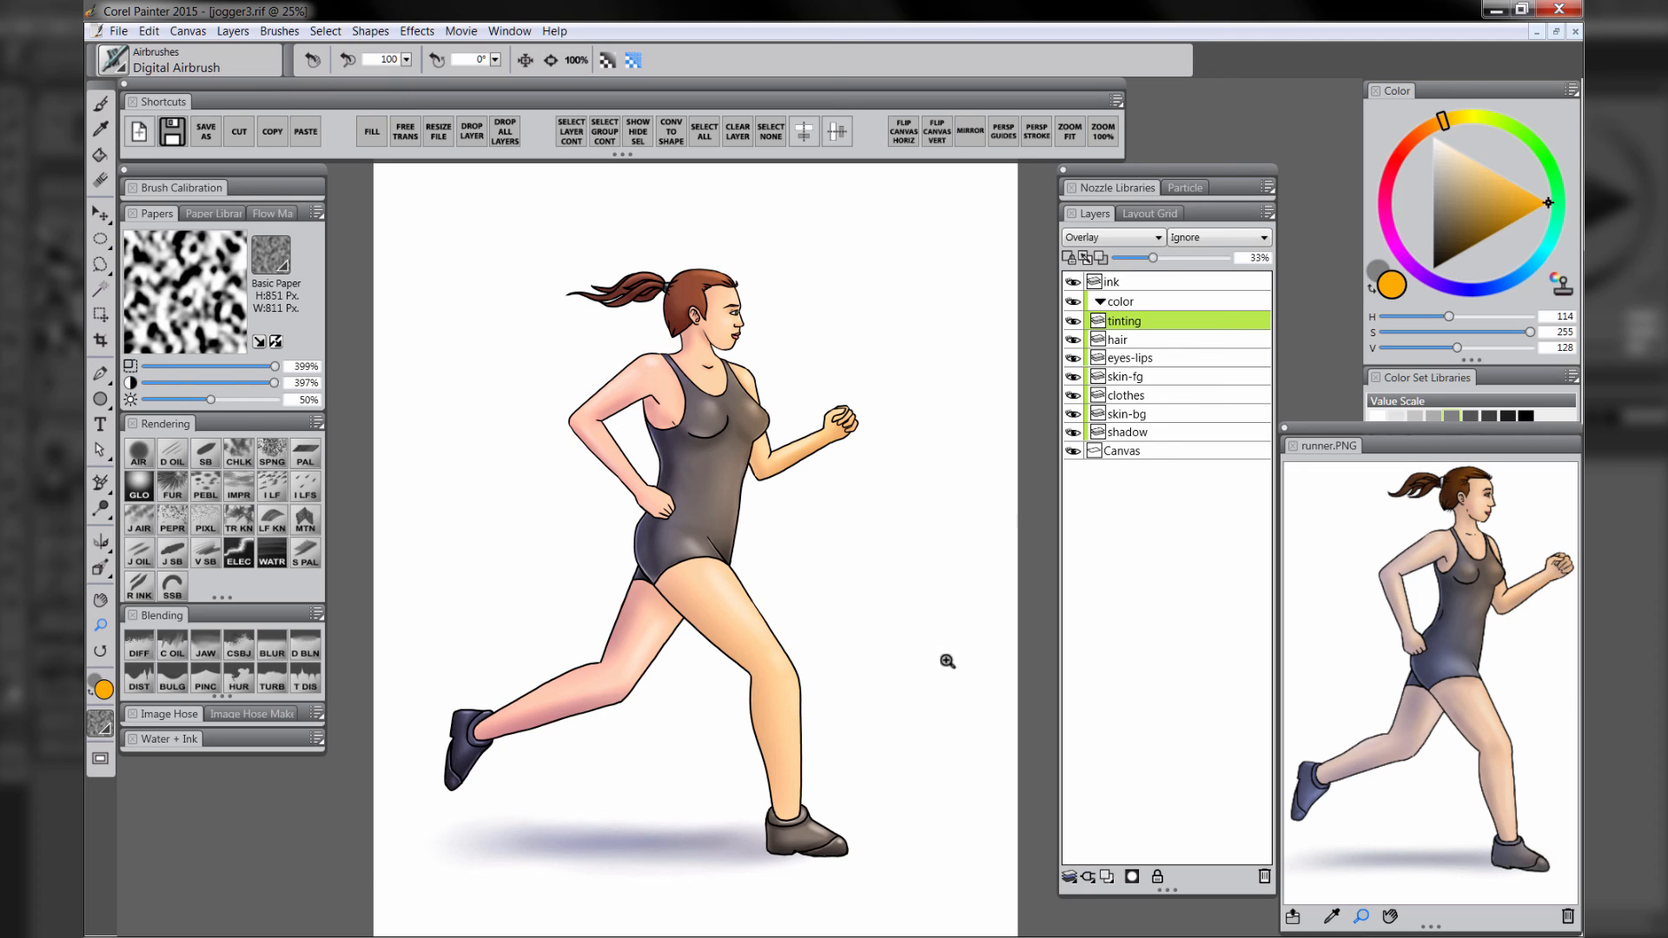
left_click(1074, 302)
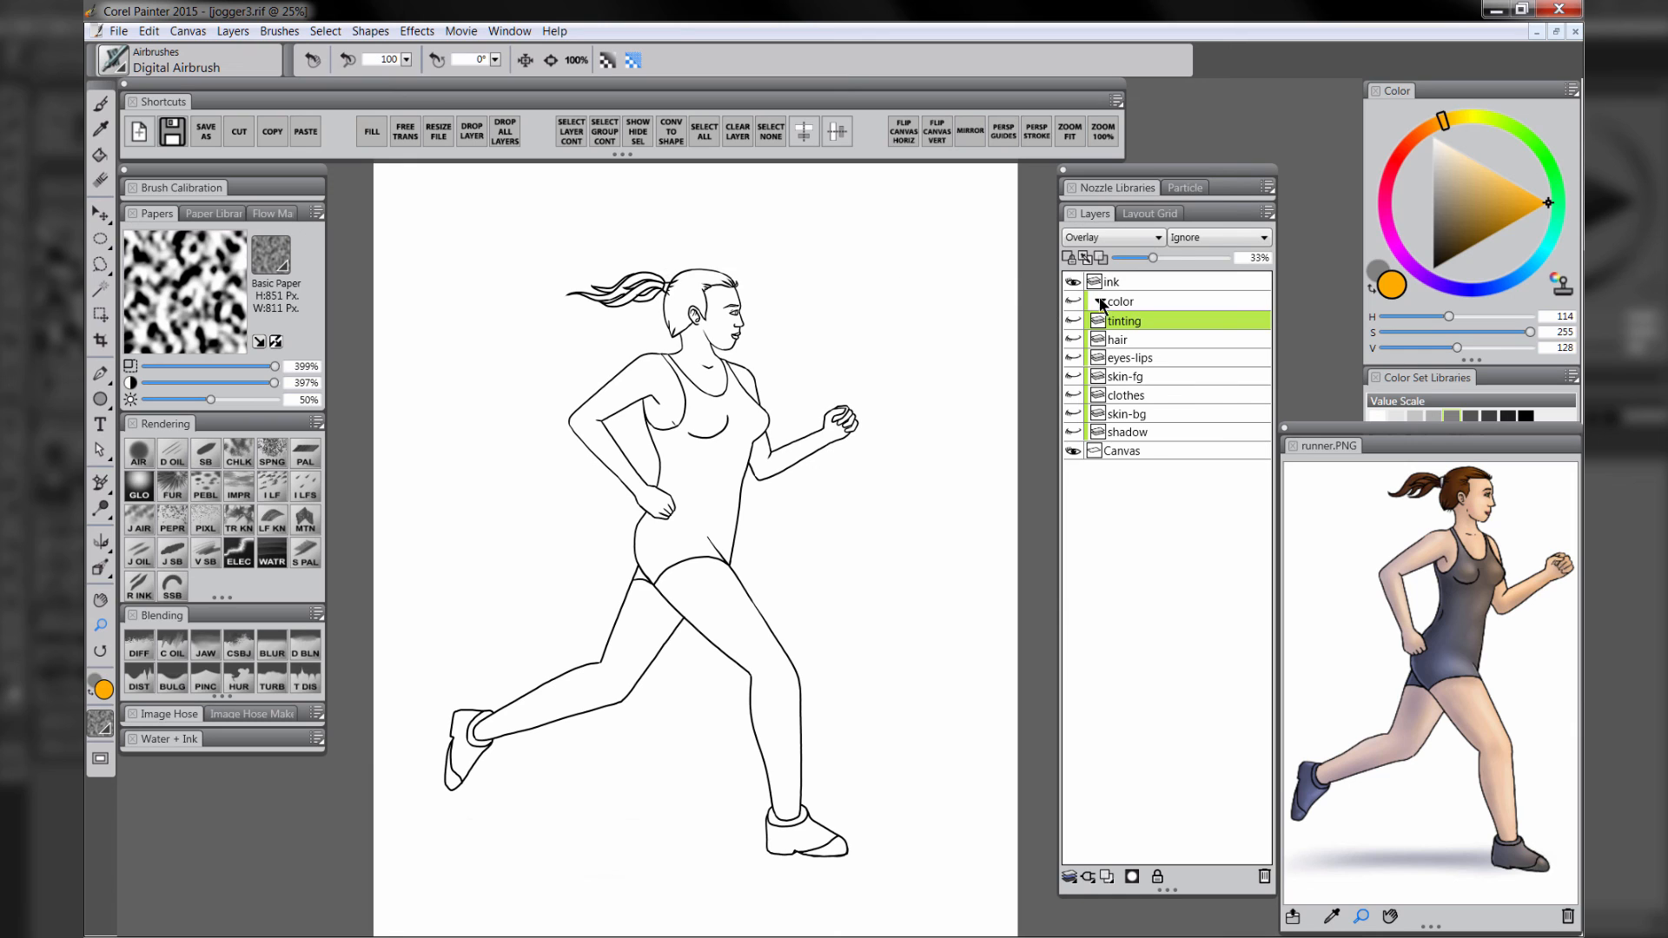
left_click(1074, 303)
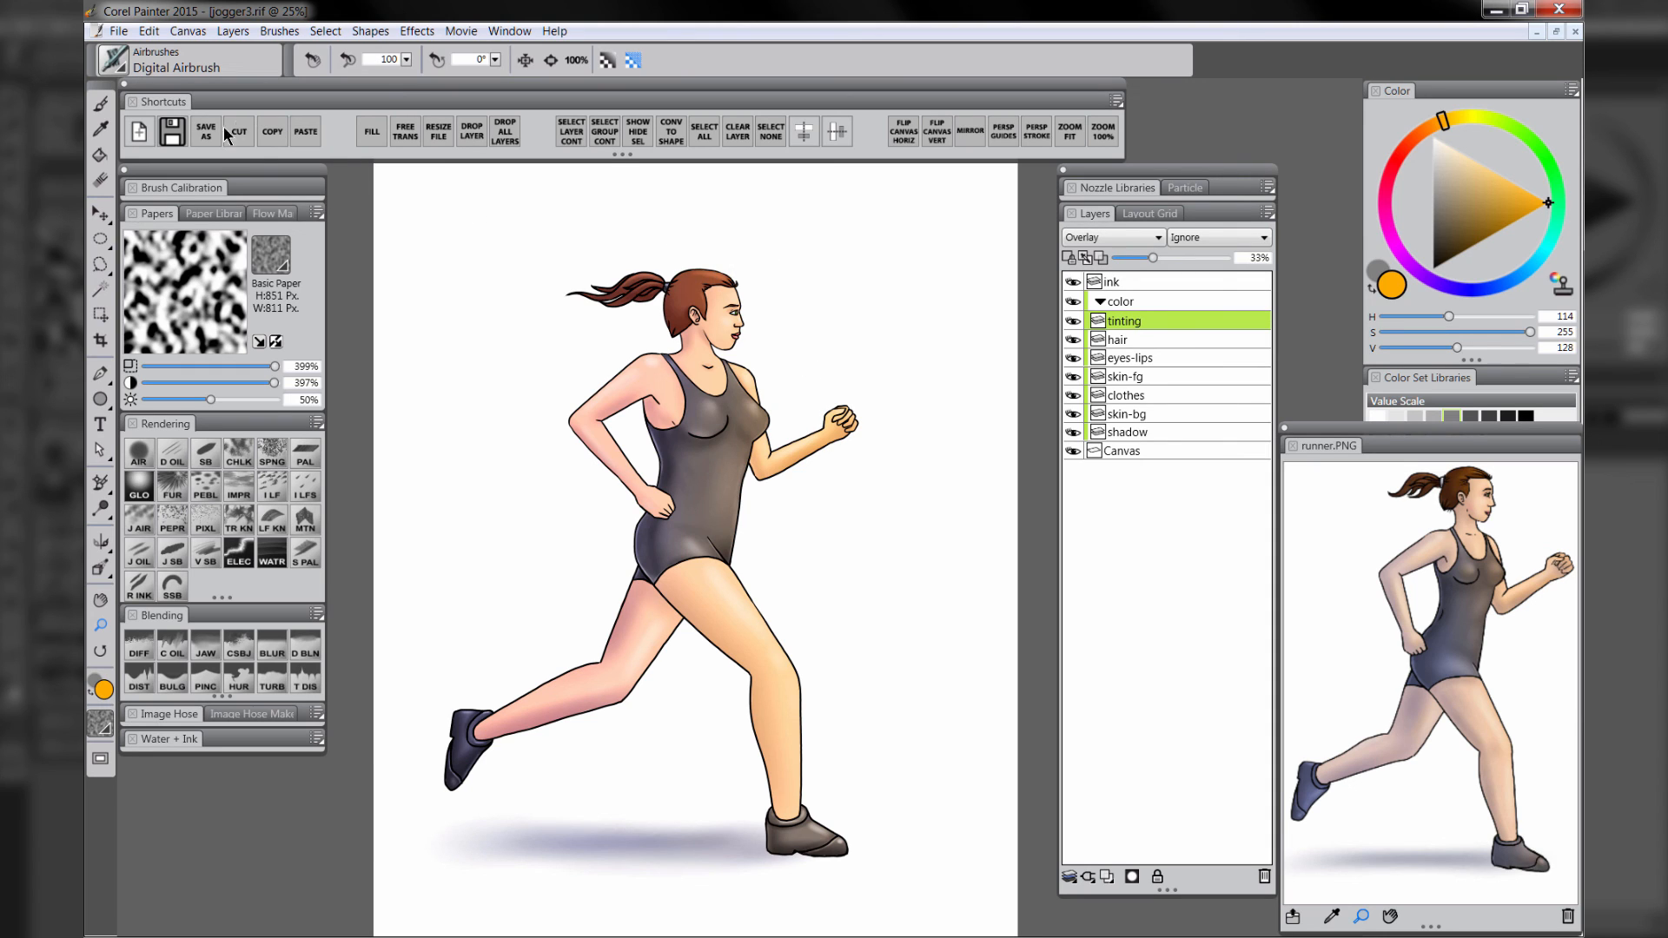
- Save the illustration as a new Painter RIFF file named jogger4
left_click(209, 131)
left_click(560, 614)
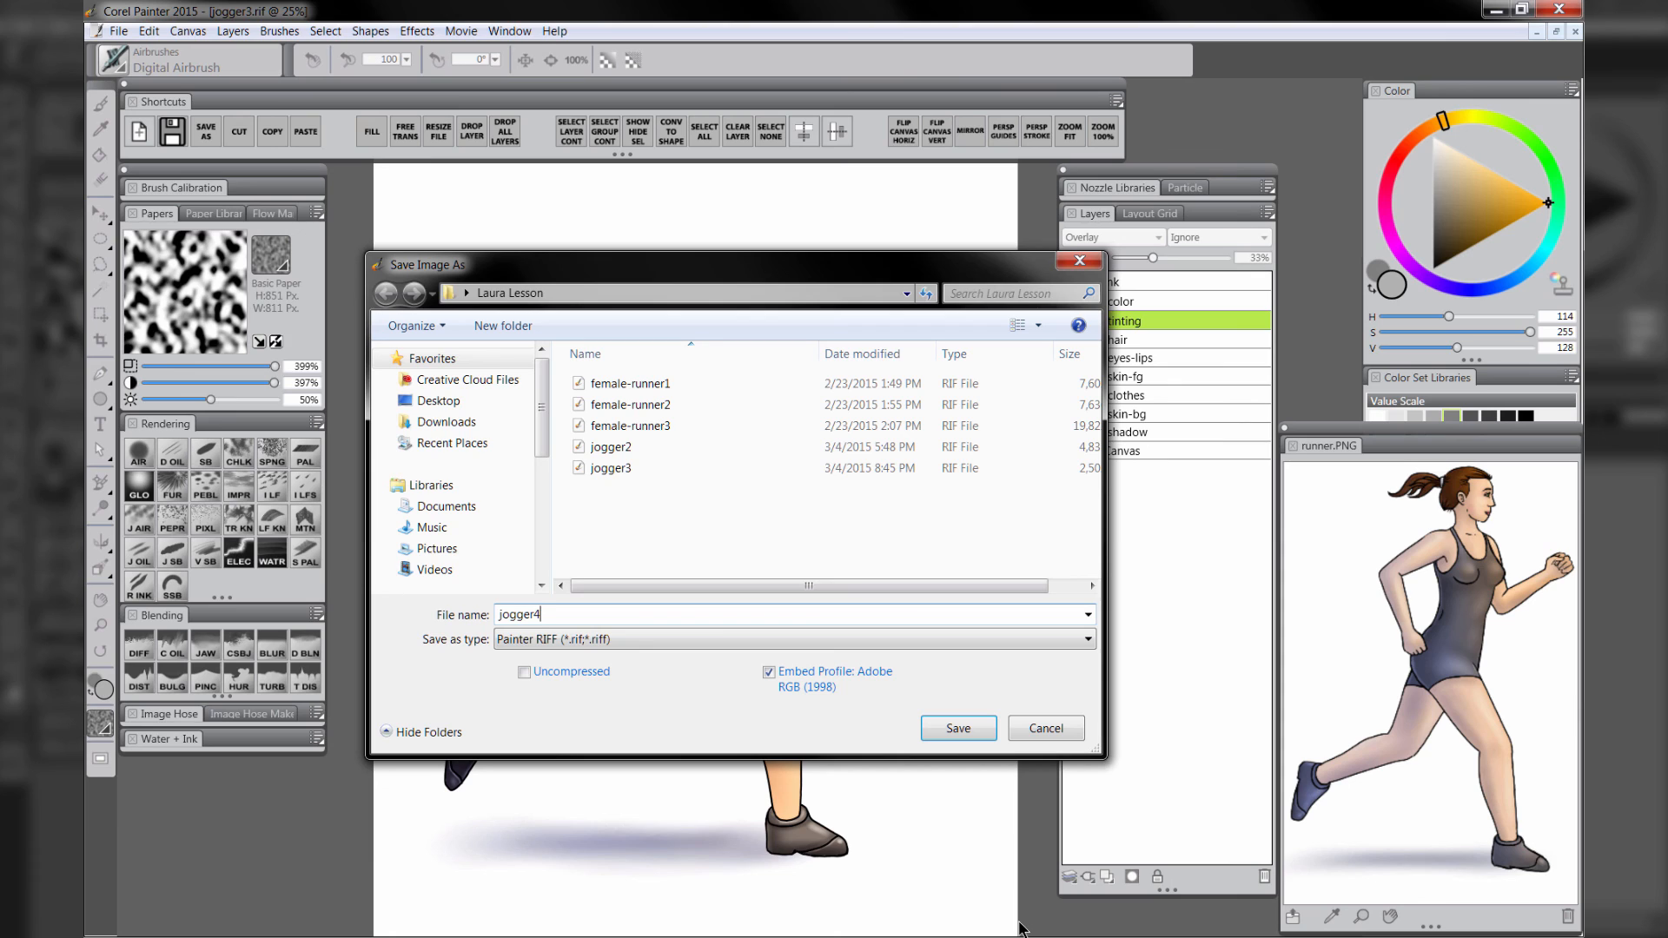
type("4")
key("Return")
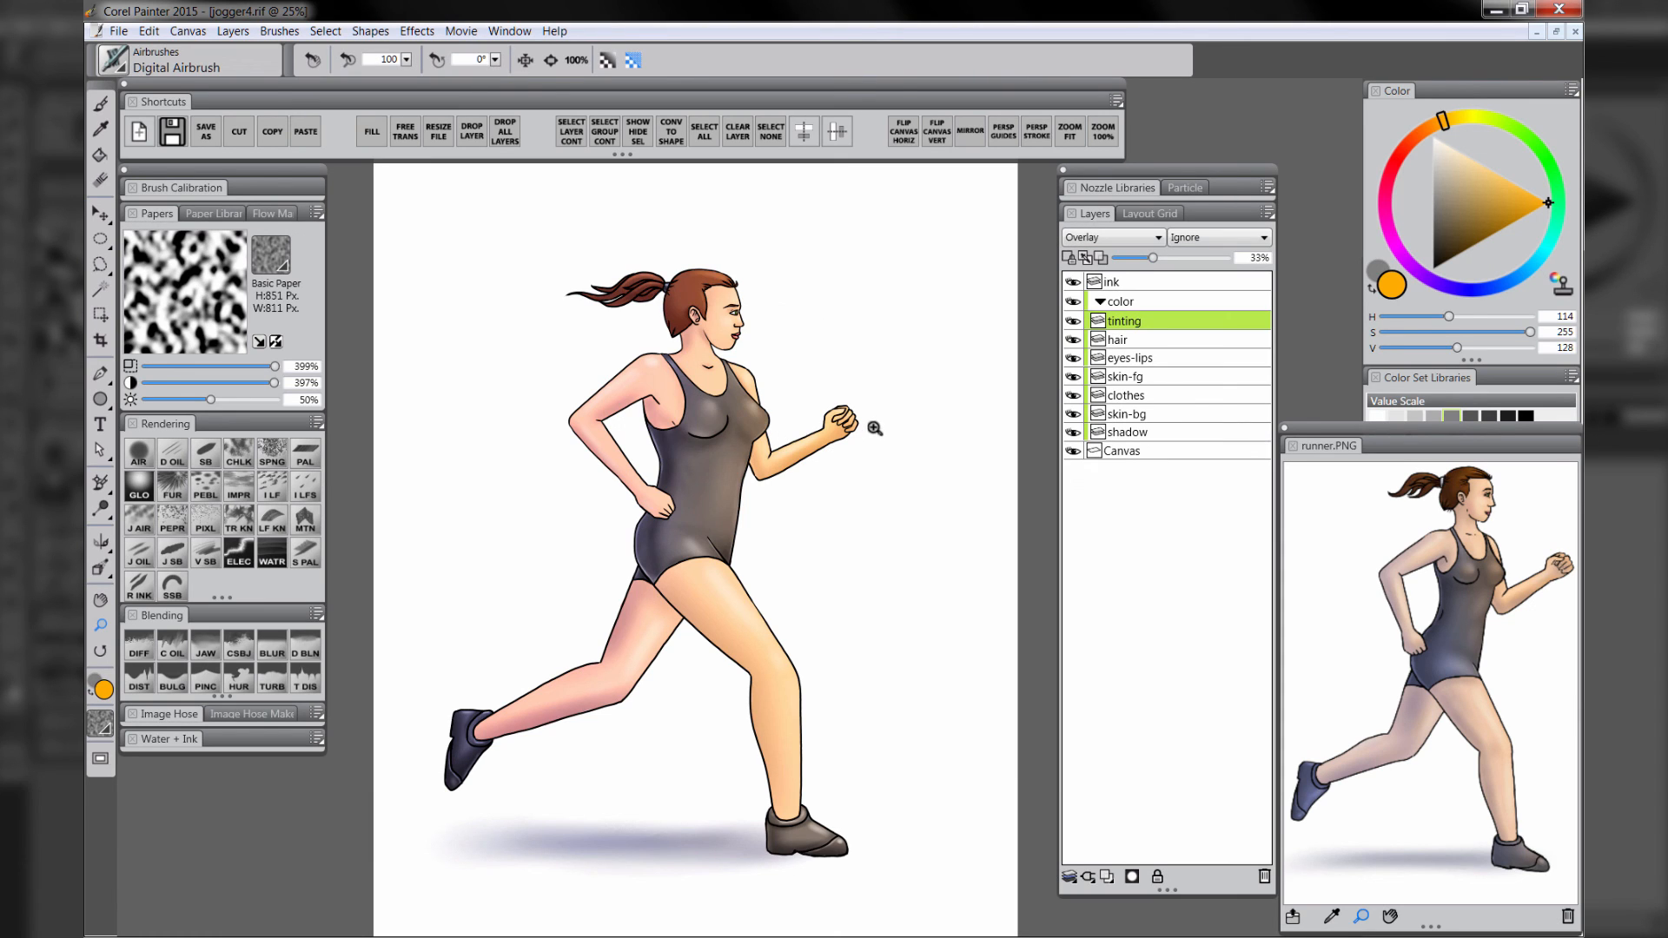
- Start saving another copy of jogger4 and bring up the available file formats
left_click(206, 133)
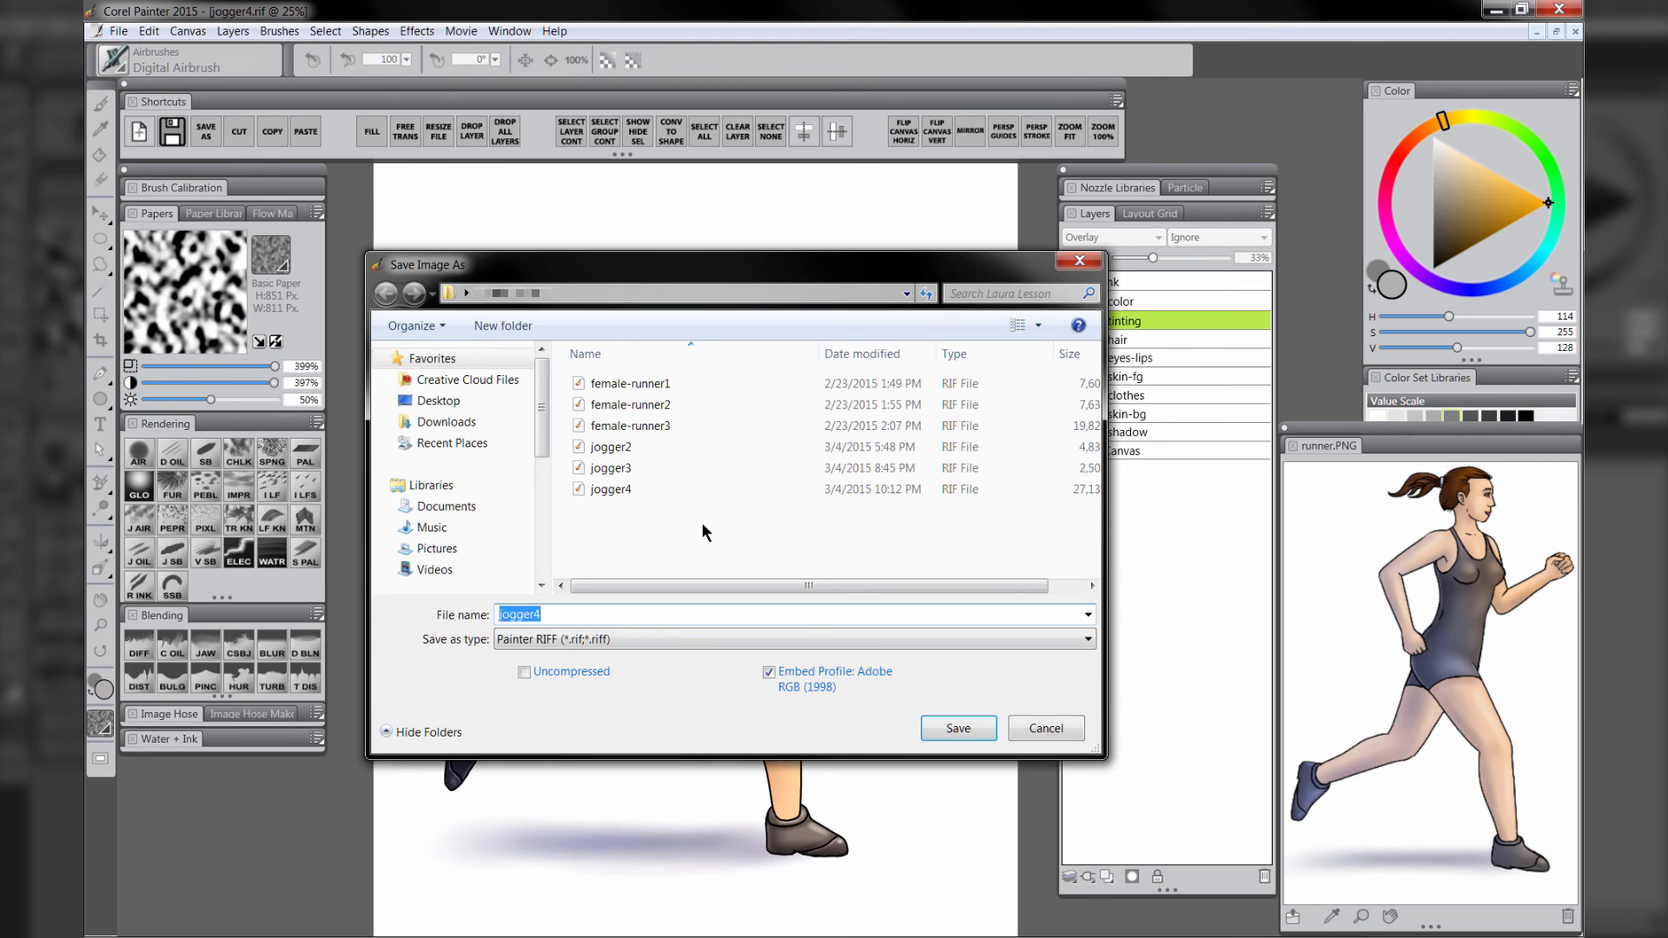
left_click(668, 639)
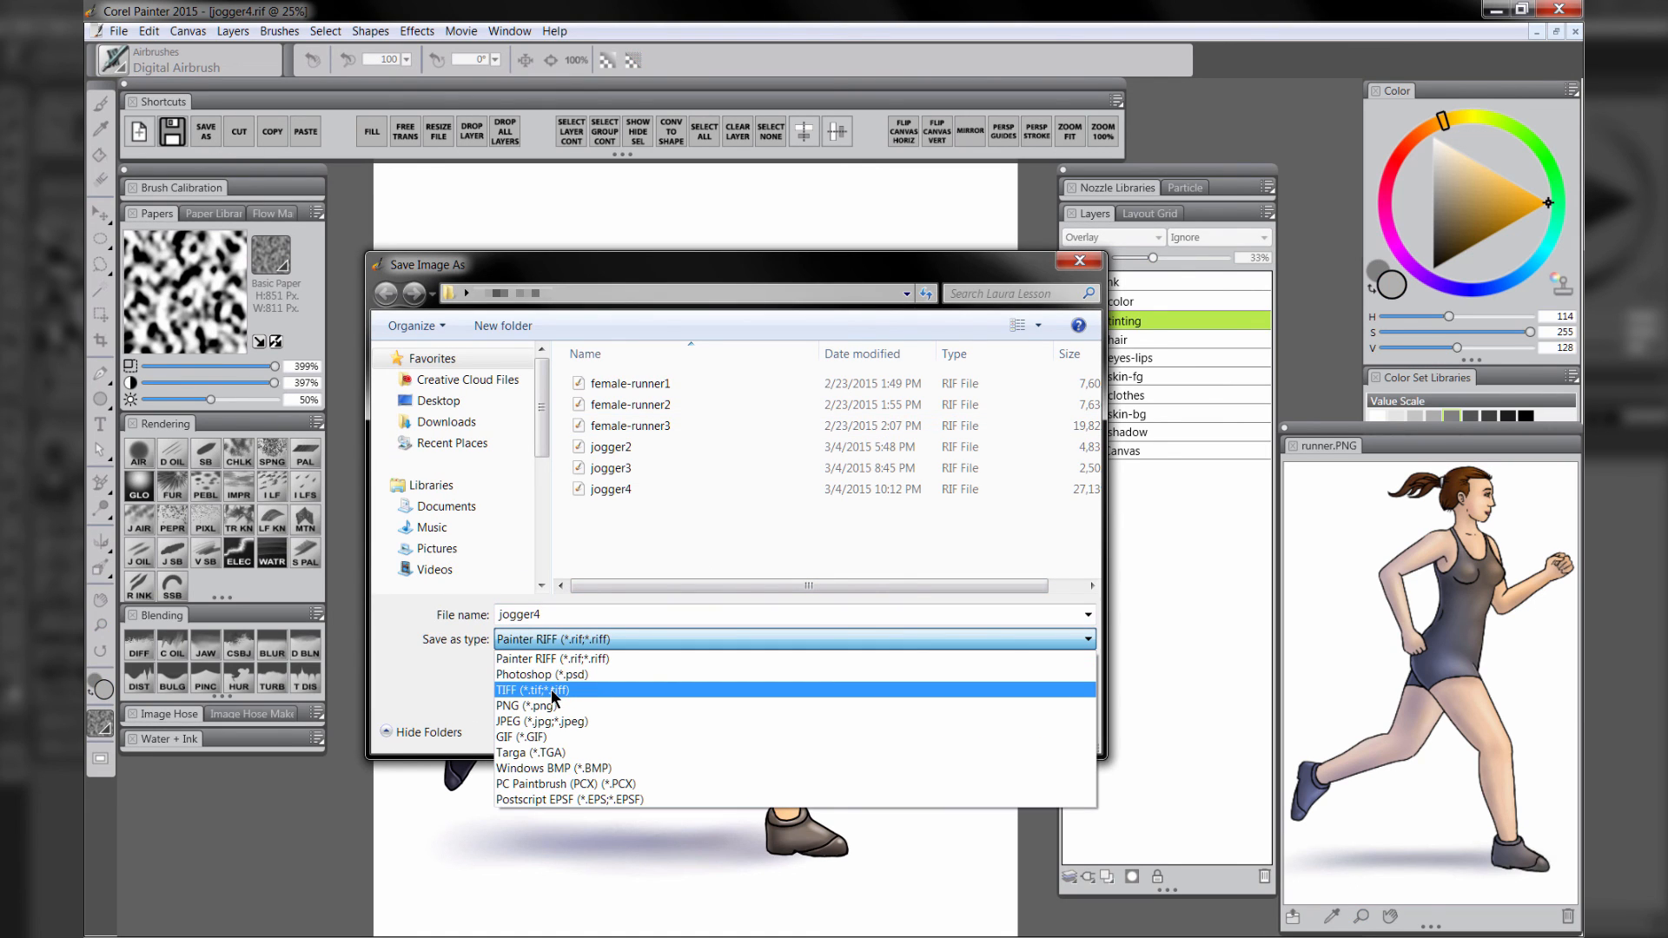